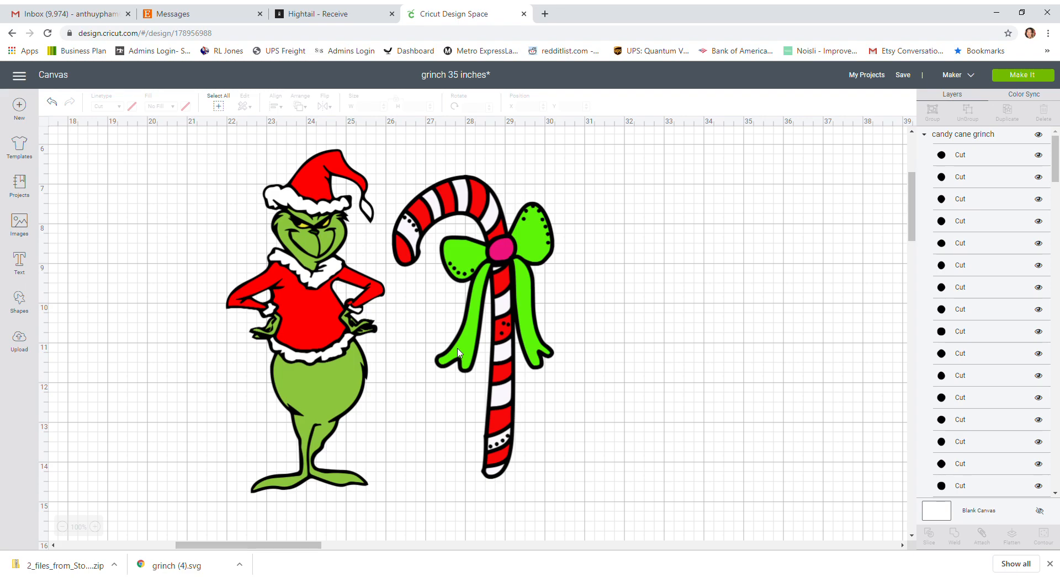
Set the Grinch group's height to 35 inches, keeping its proportions.
click(321, 348)
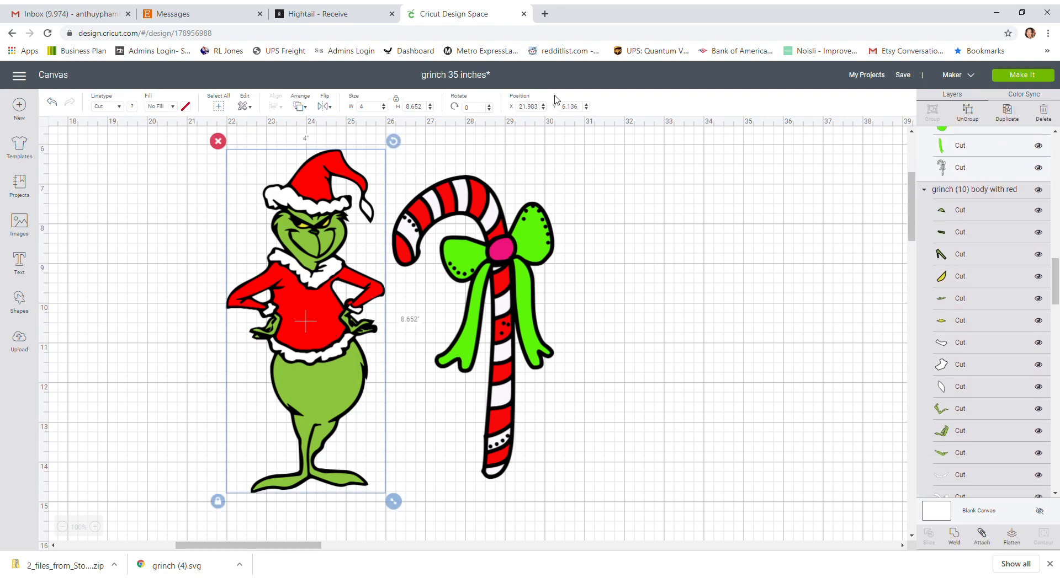
click(413, 106)
text(35)
key(Tab)
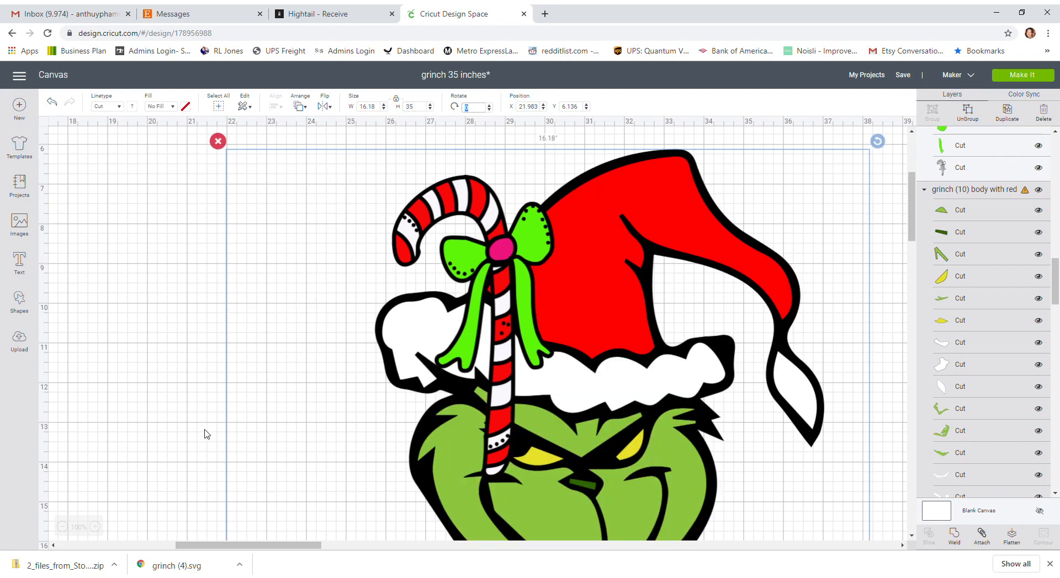
click(62, 527)
click(63, 527)
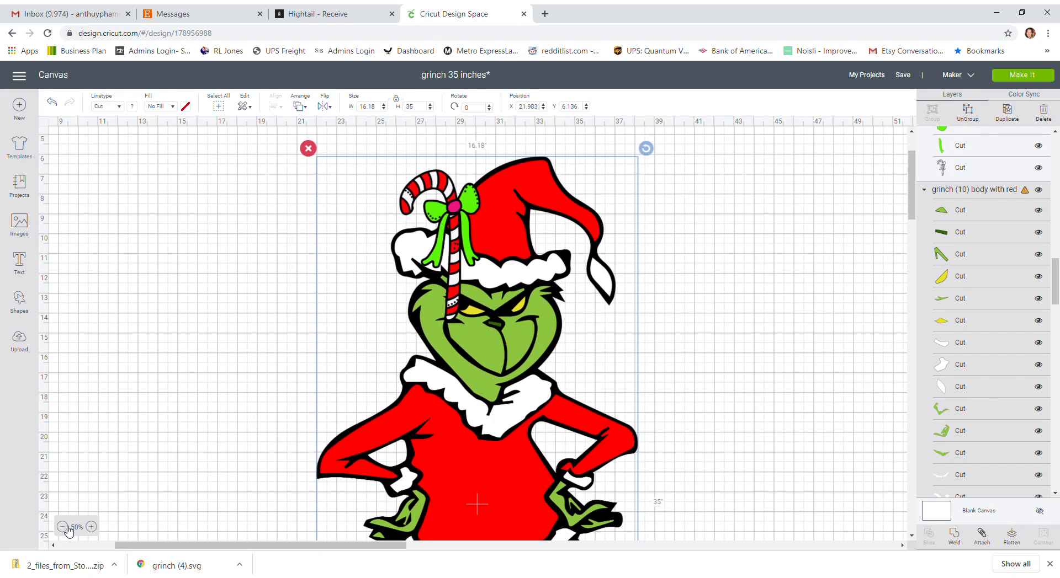
click(65, 527)
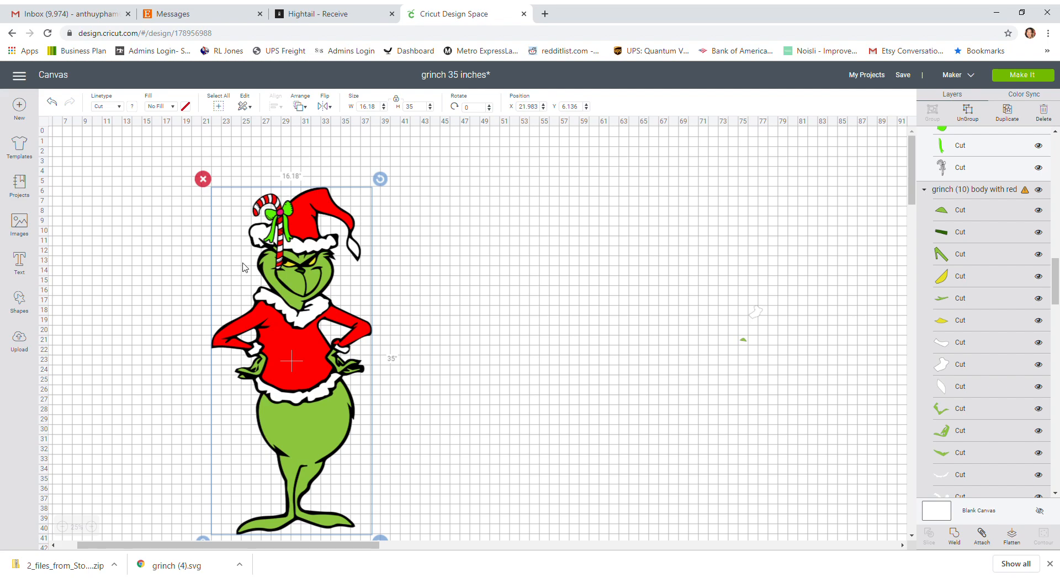
Move the candy cane clear of the Grinch, set its height to 32 inches and place it beside the Grinch.
drag(278, 221, 511, 279)
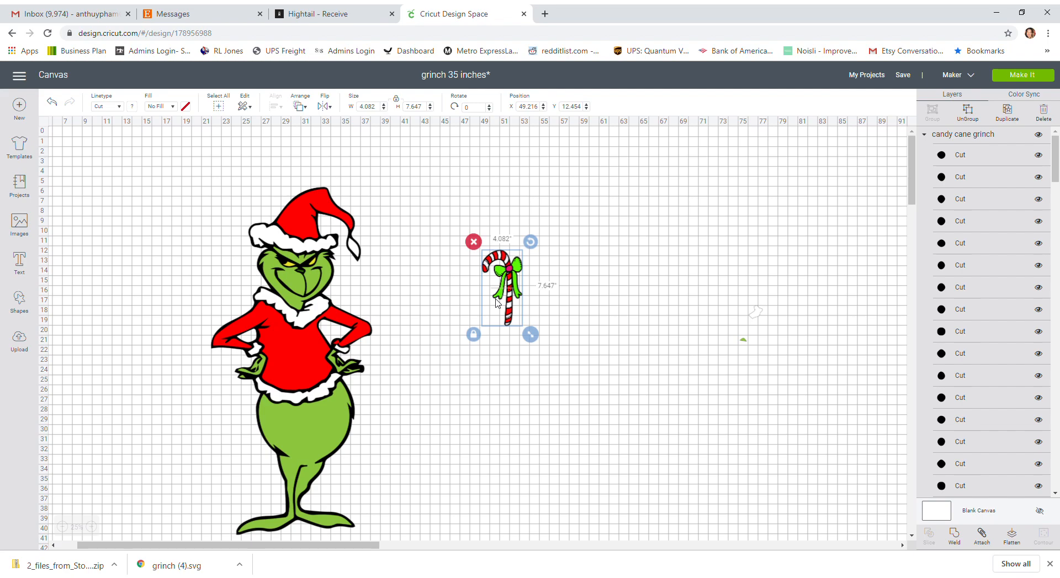
drag(510, 272, 476, 275)
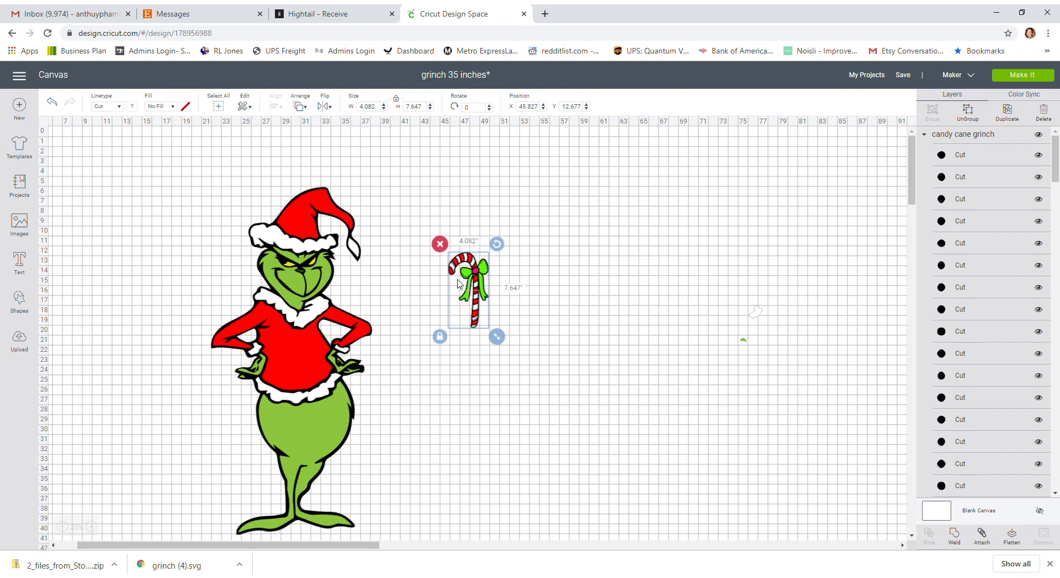
click(428, 111)
key(ctrl+a)
text(32)
key(Tab)
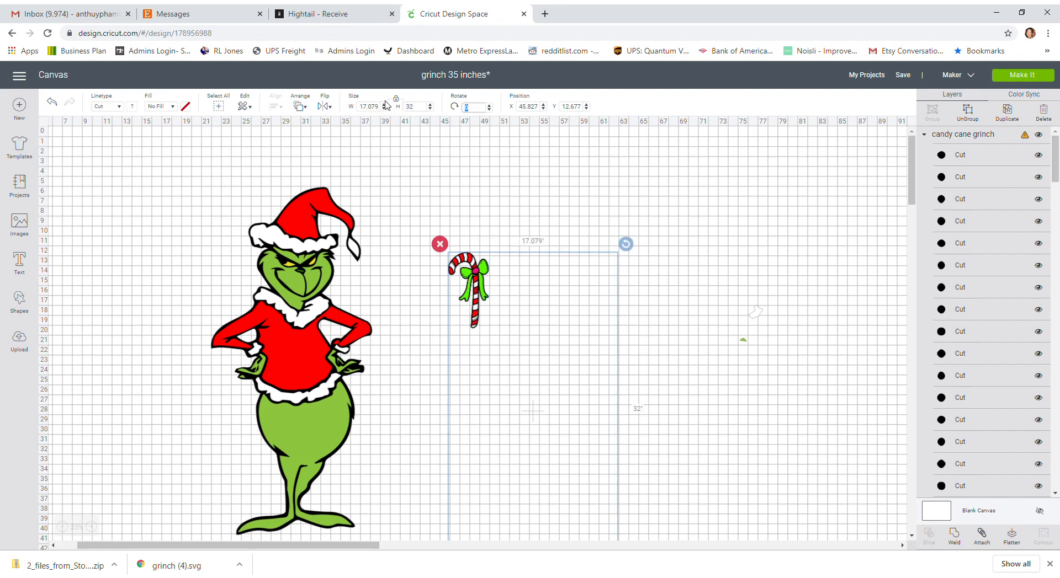
scroll(400, 188, down, 2)
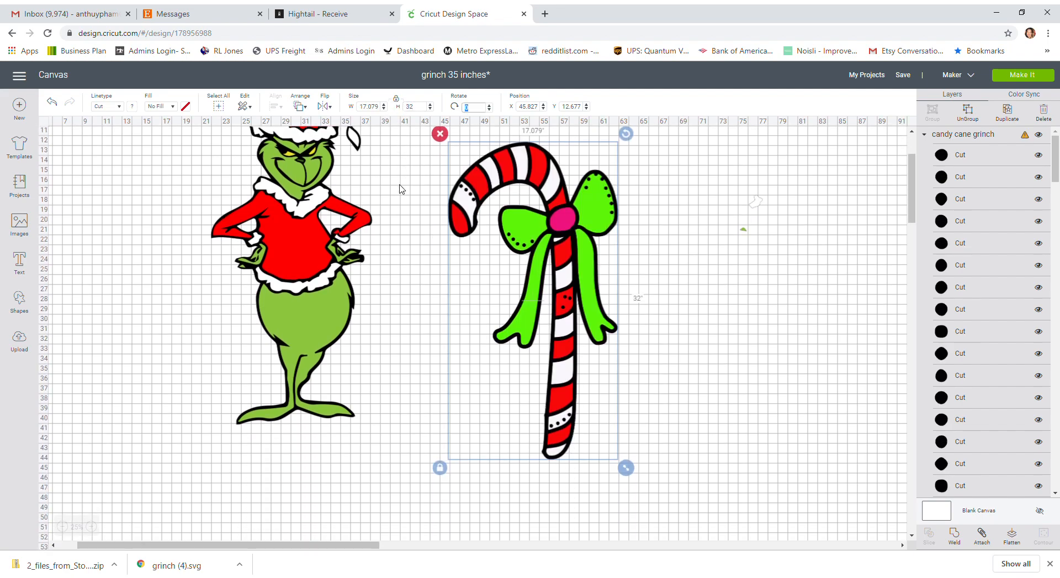
scroll(400, 189, up, 2)
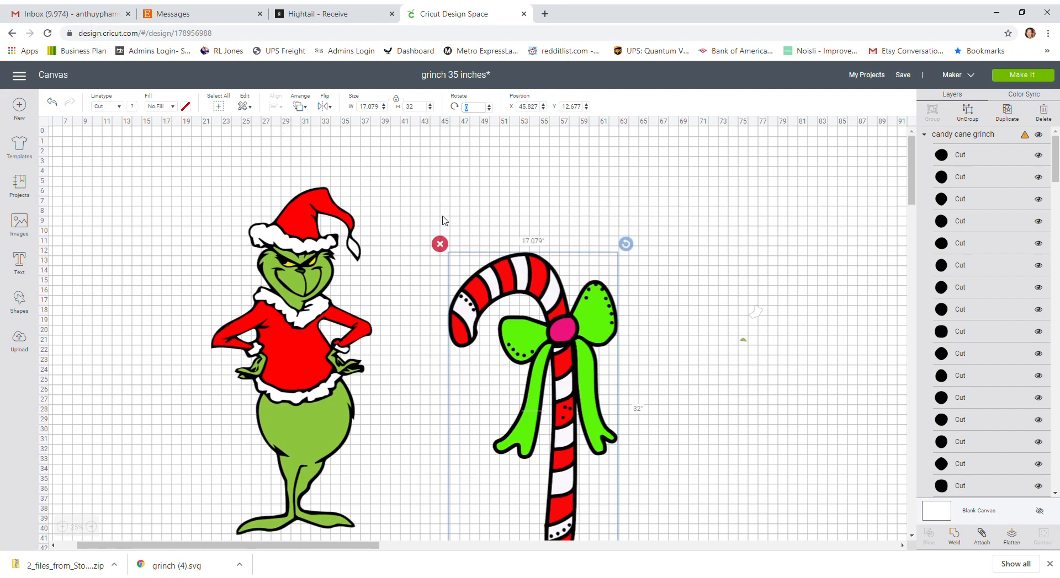
drag(545, 290, 499, 248)
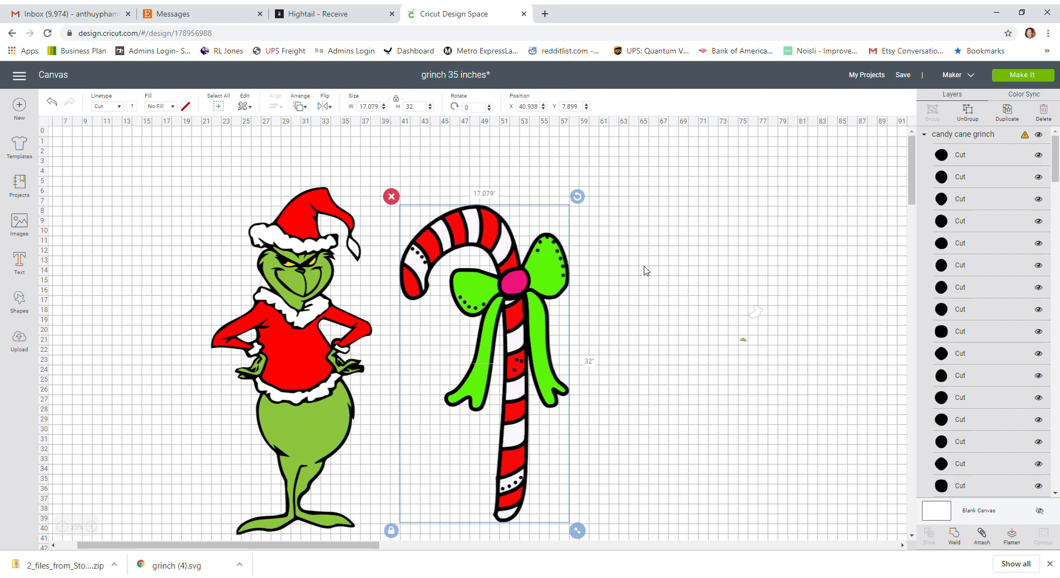
Move the two small stray pieces beyond the candy cane onto the sliced Grinch parts, at about X 108.5, Y 14.8.
drag(717, 282, 781, 404)
click(693, 359)
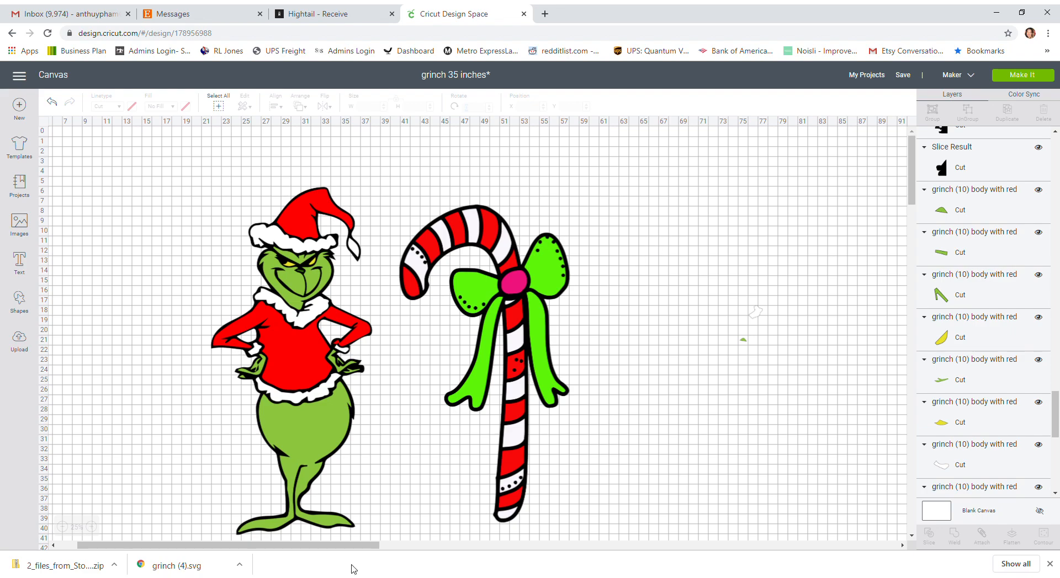
drag(354, 545, 457, 539)
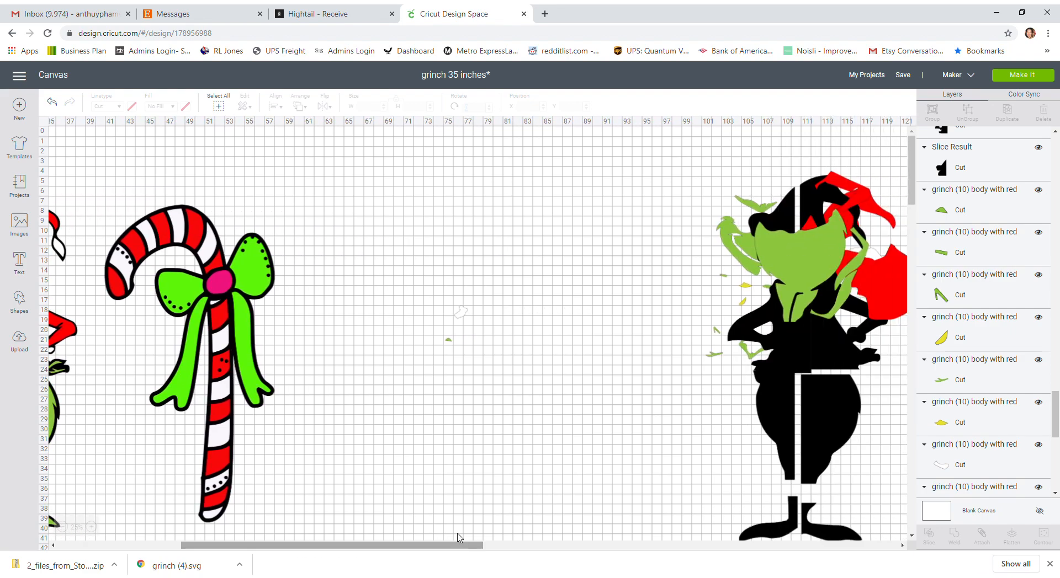
drag(439, 284, 500, 385)
drag(463, 321, 794, 289)
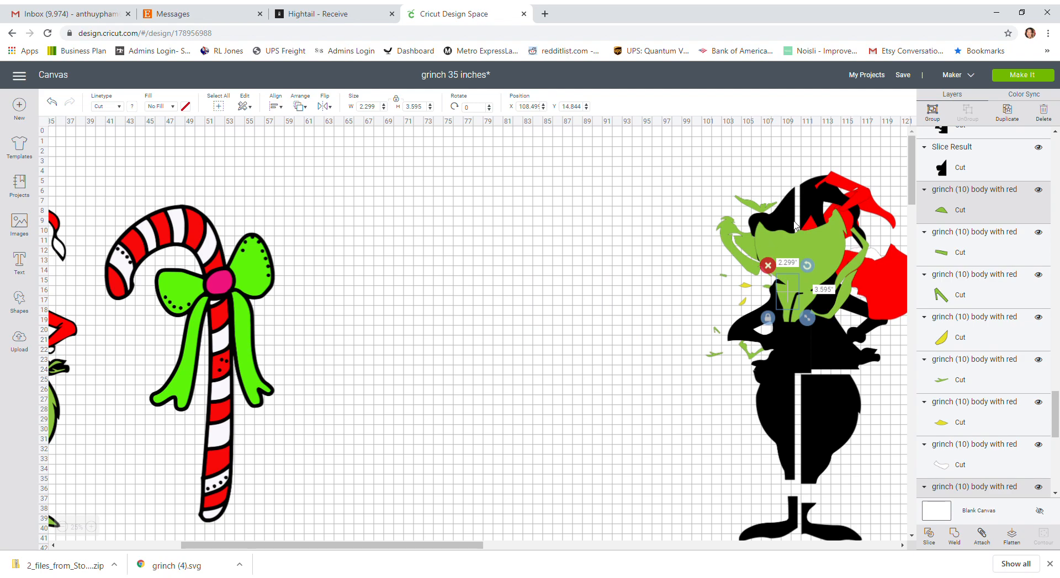
drag(444, 548, 360, 548)
Move the Grinch and the candy cane higher and closer together on the canvas.
click(259, 361)
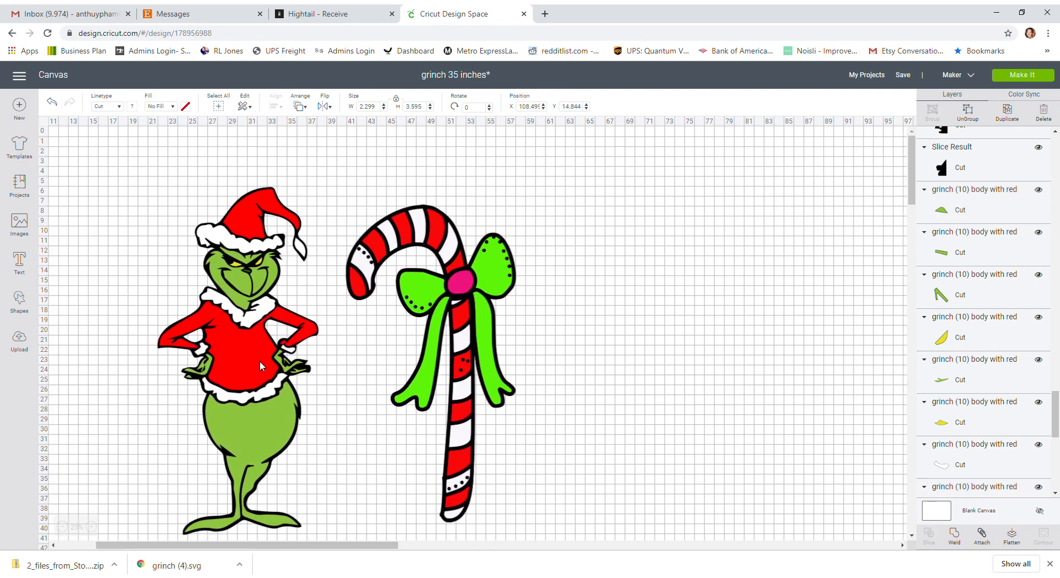
drag(259, 361, 274, 326)
click(462, 306)
drag(463, 307, 458, 275)
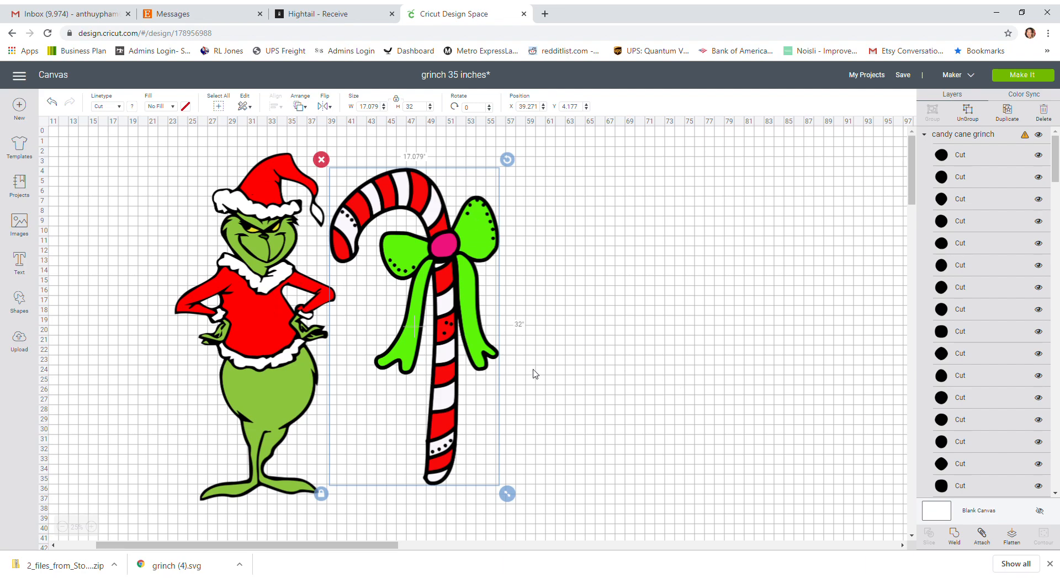
Delete the Grinch and move the candy cane into its place, at about X 30.3, Y 4.1.
click(237, 331)
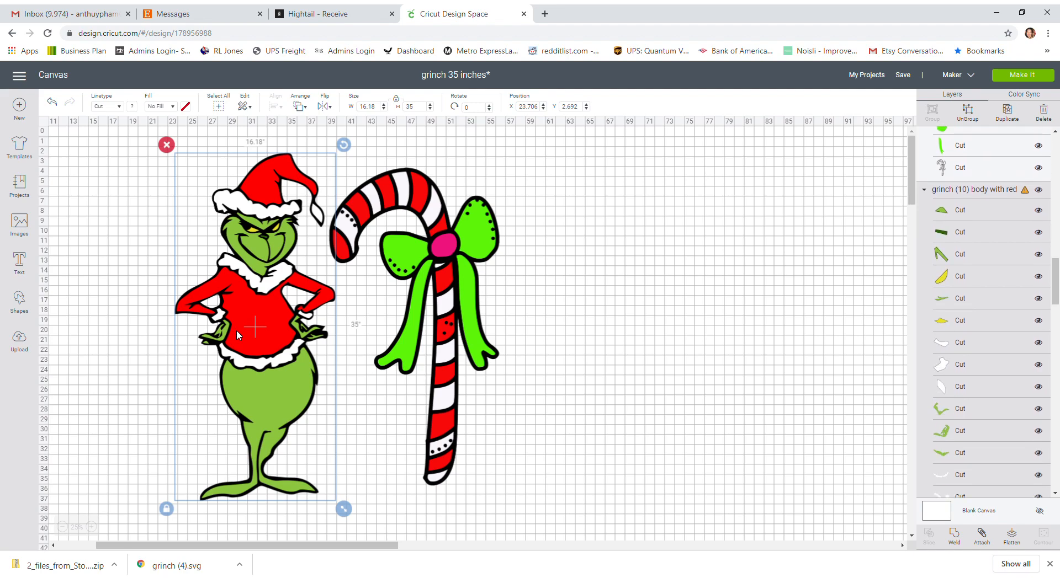
key(Delete)
click(442, 249)
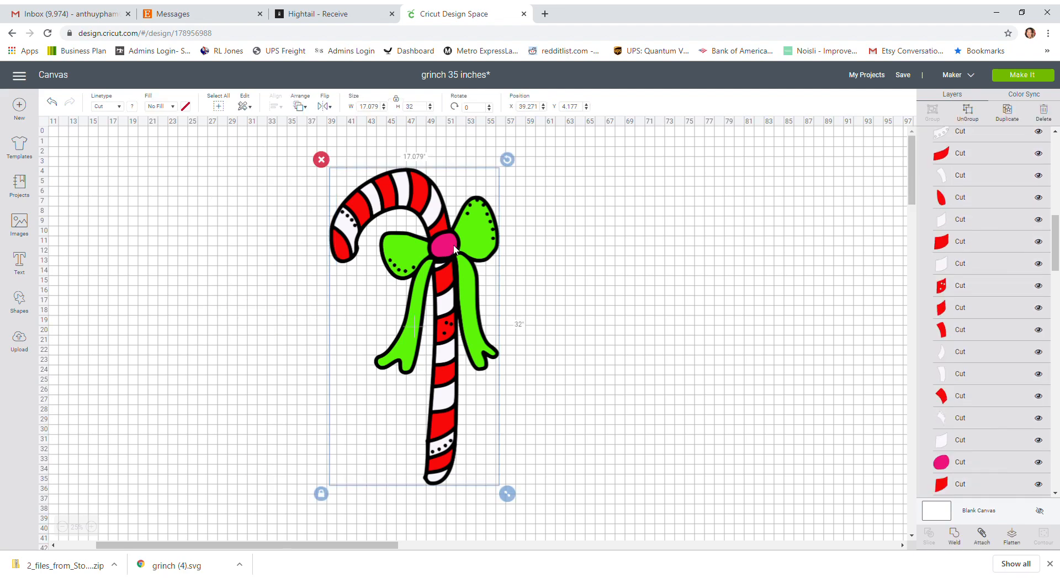
drag(442, 249, 367, 247)
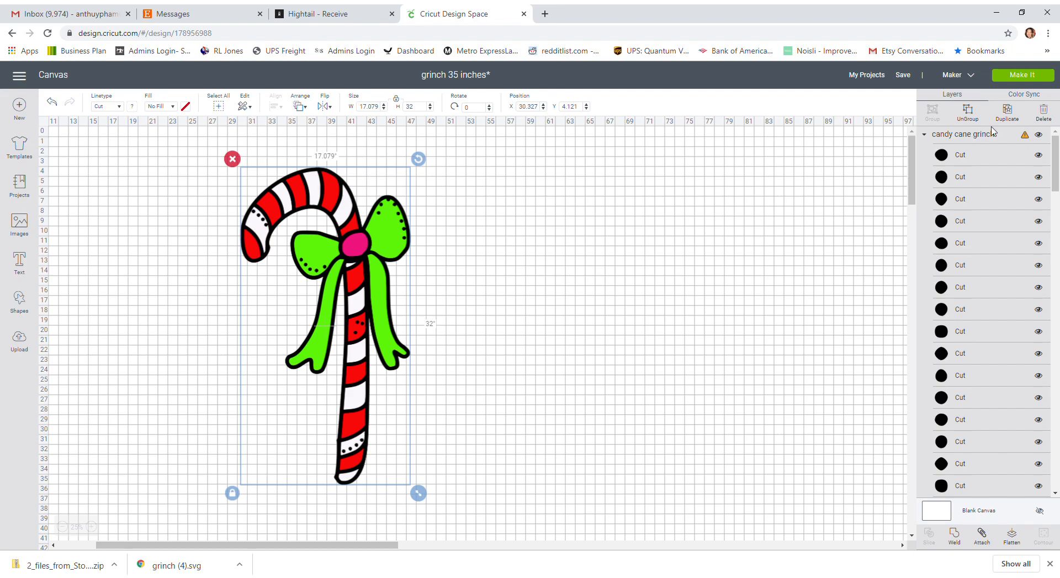
Duplicate the candy cane, placing the copy to the right of the original at about X 51.6, and ungroup the copy.
click(1007, 111)
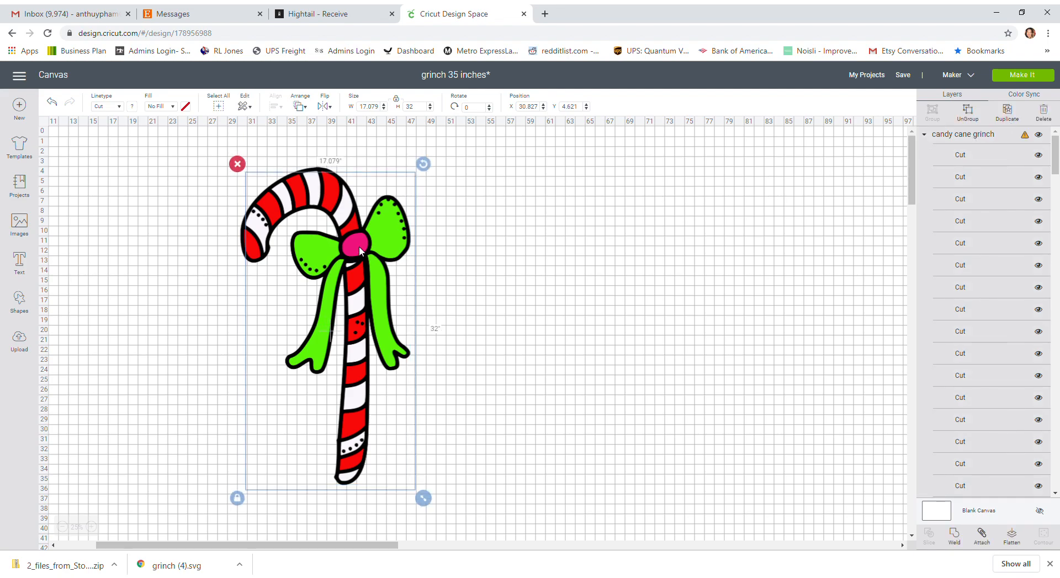
drag(359, 247, 567, 234)
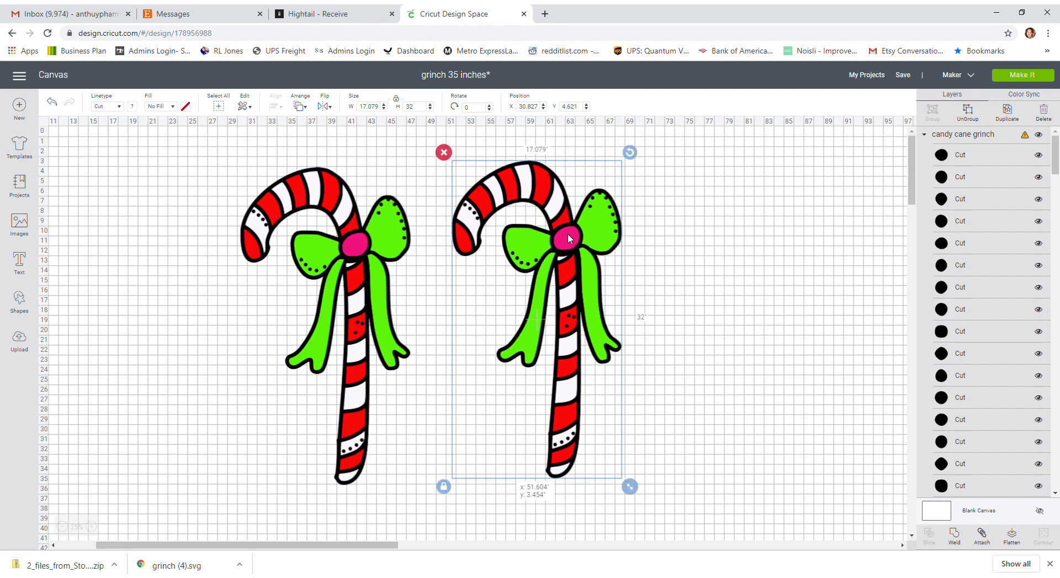
click(973, 114)
Pull the right green bow loop out of the ungrouped candy cane and fit it back inside its outline.
click(607, 229)
drag(607, 230, 700, 222)
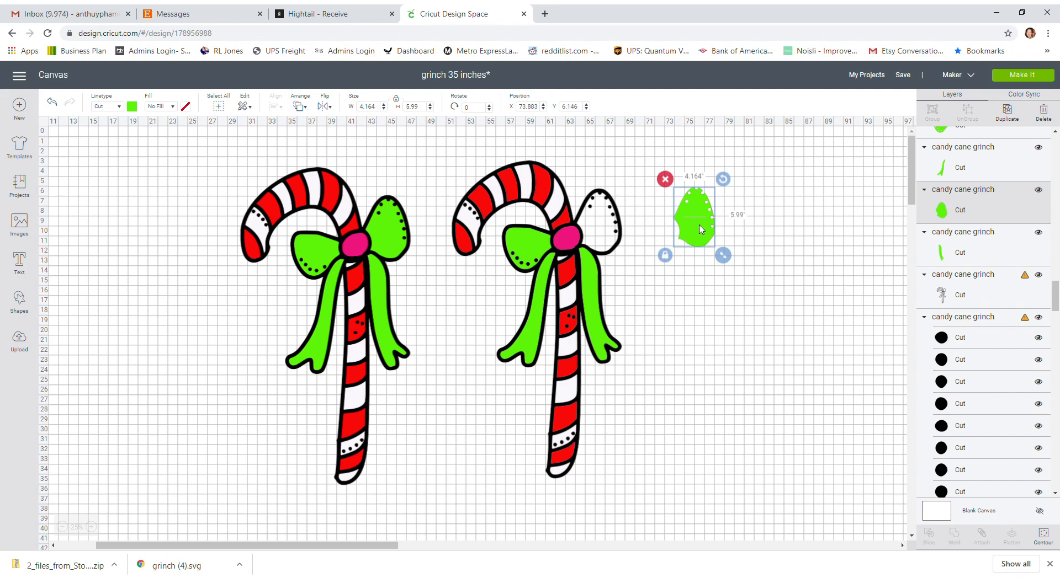
drag(698, 227, 601, 230)
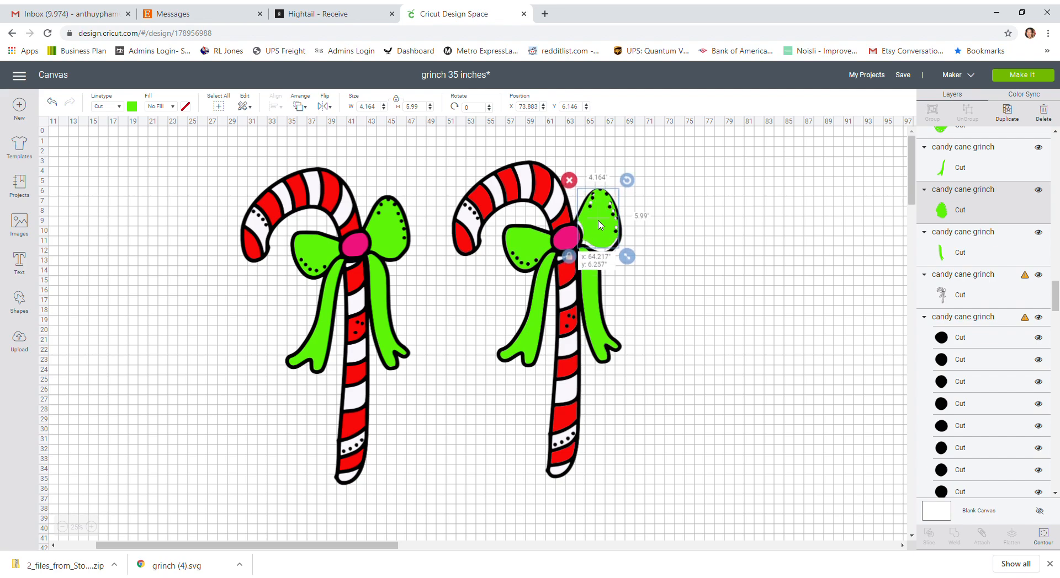
drag(601, 230, 601, 231)
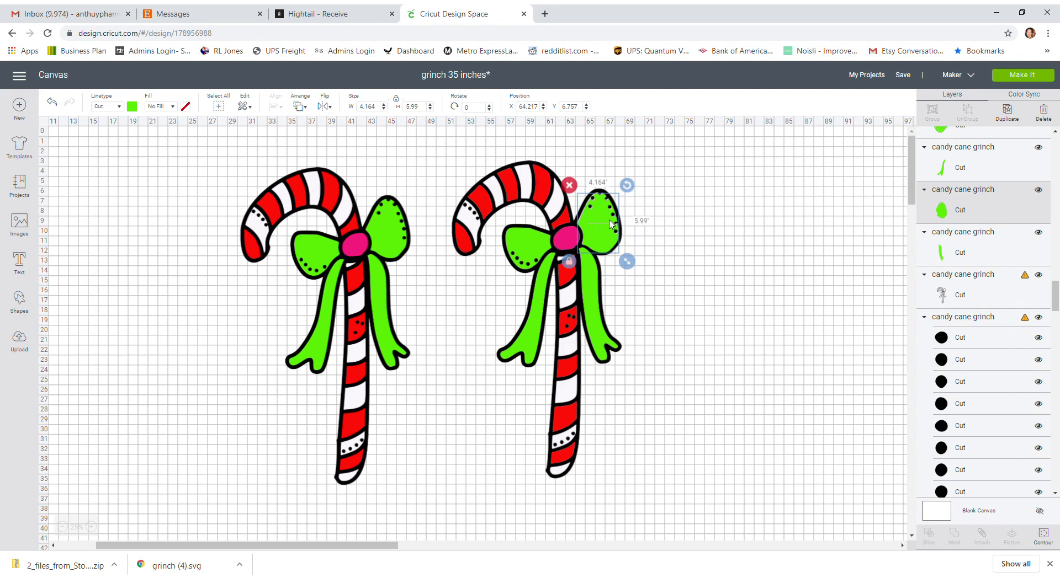
drag(612, 223, 612, 222)
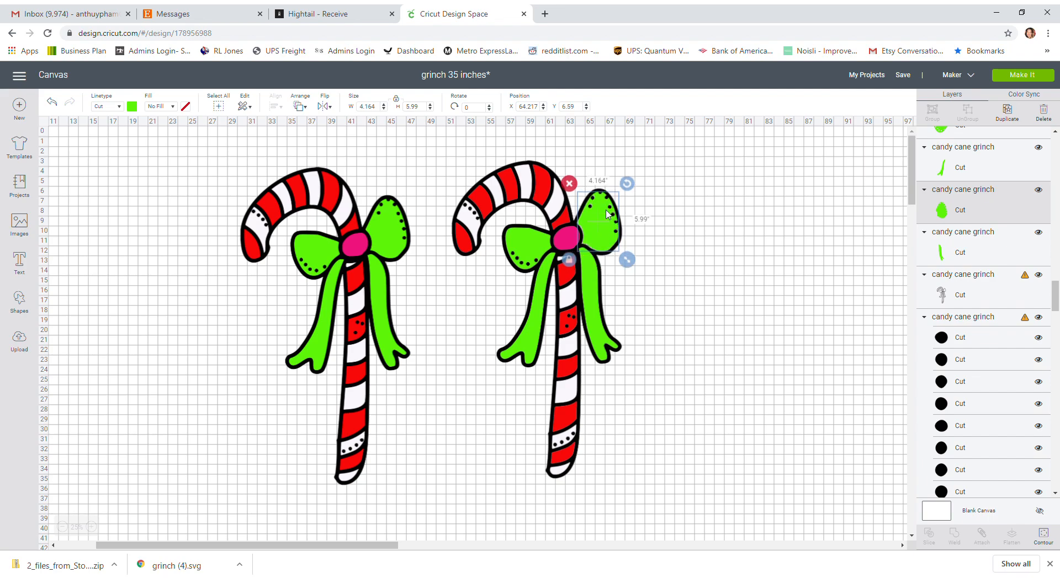
Weld the original grouped candy cane into a single solid silhouette.
drag(251, 162, 391, 482)
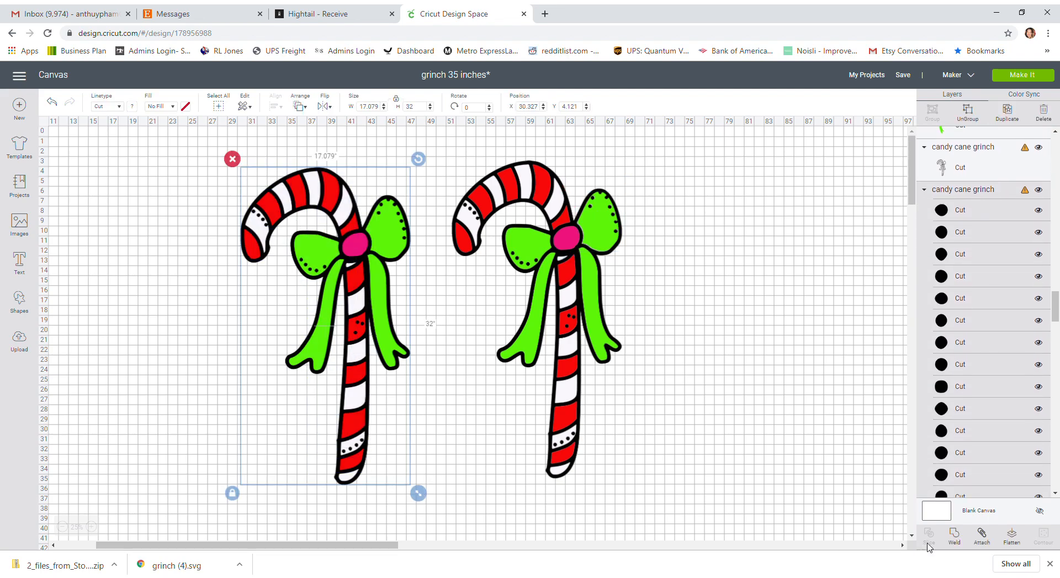
click(958, 537)
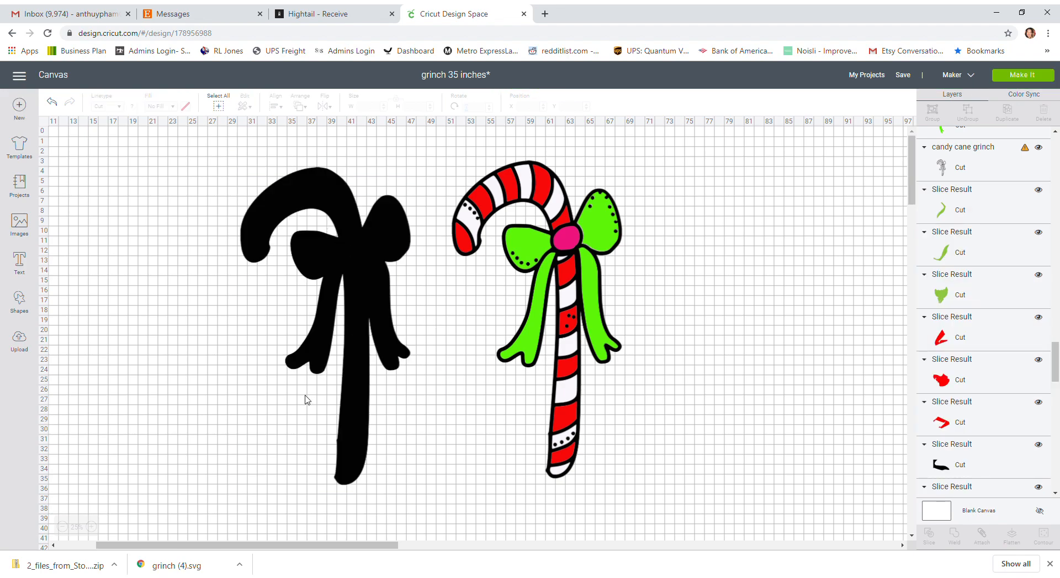
Move the pink knot, both green bow loops and the right ribbon tail out to the right of the ungrouped candy cane.
click(558, 245)
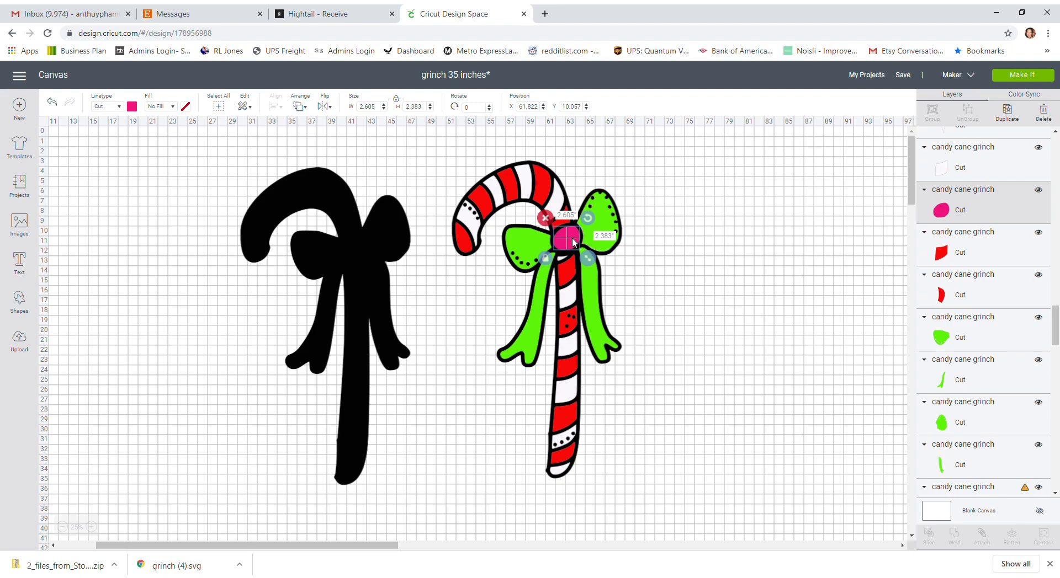
drag(574, 242, 668, 186)
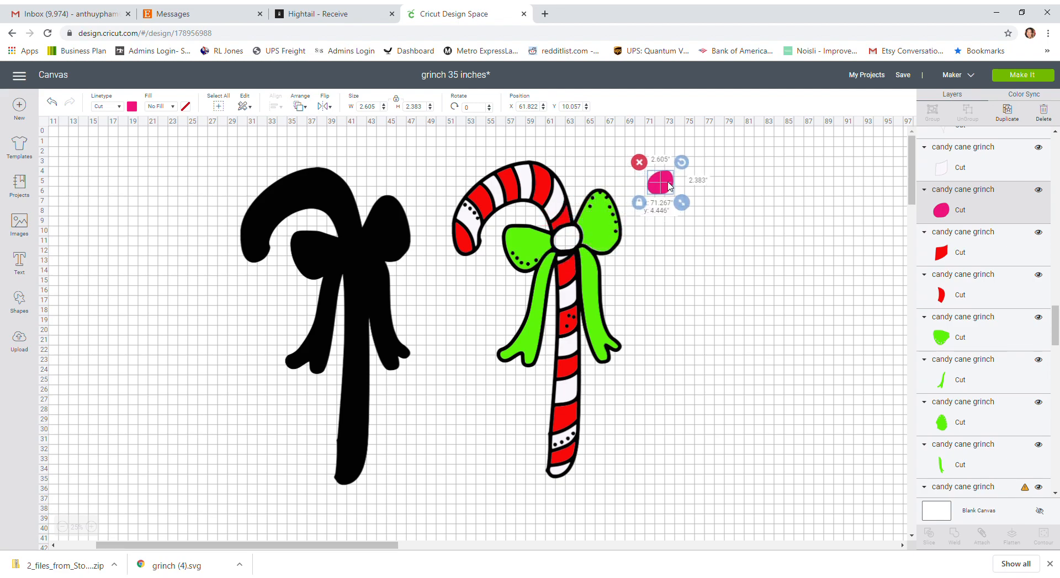
click(619, 237)
drag(620, 237, 685, 251)
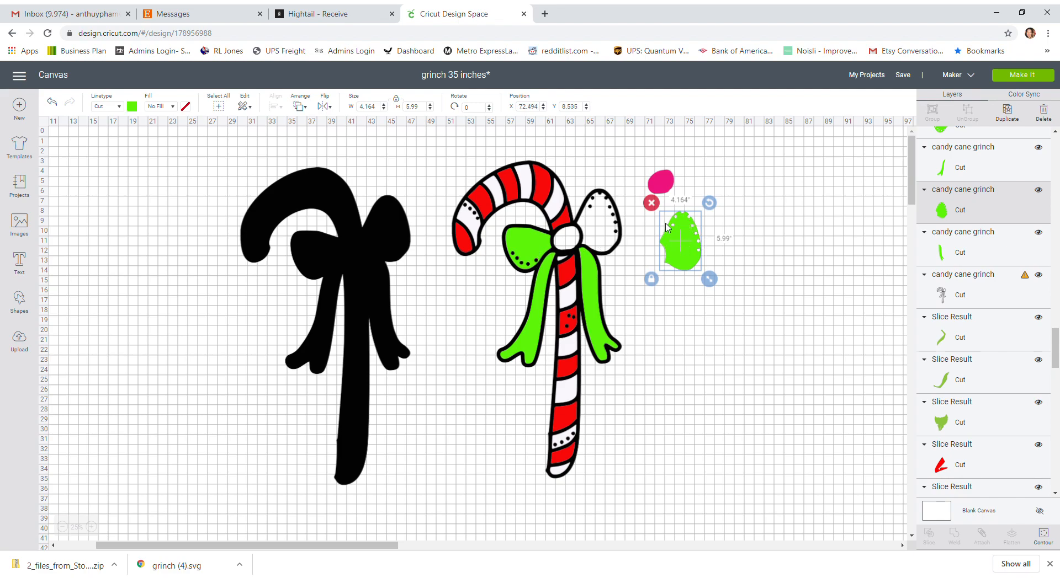
drag(539, 247, 721, 187)
drag(594, 283, 649, 290)
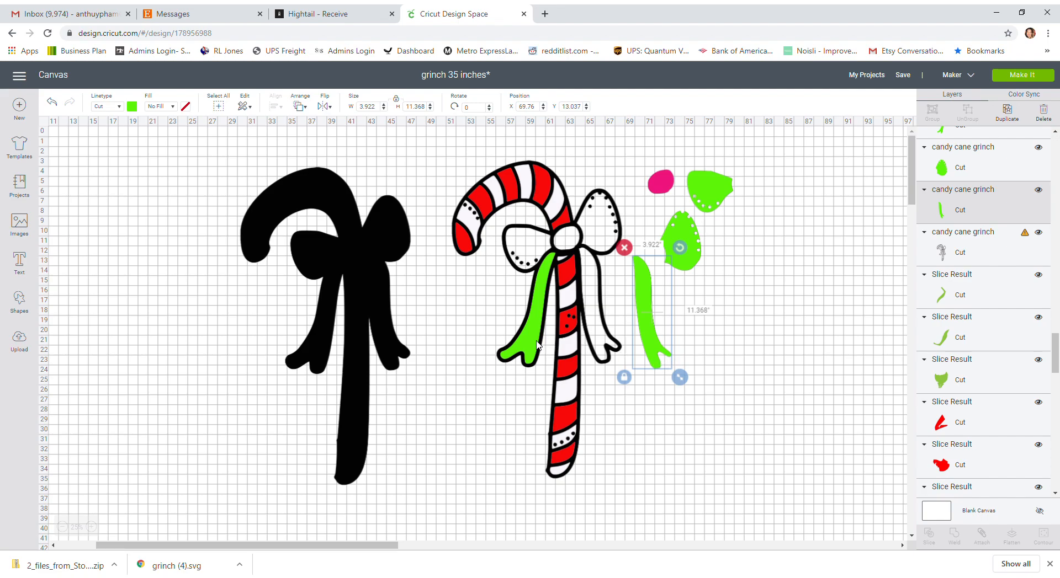
Move the left ribbon tail out of the candy cane, rotate it to about 161.6° and place it beside the other tail.
drag(528, 341, 686, 338)
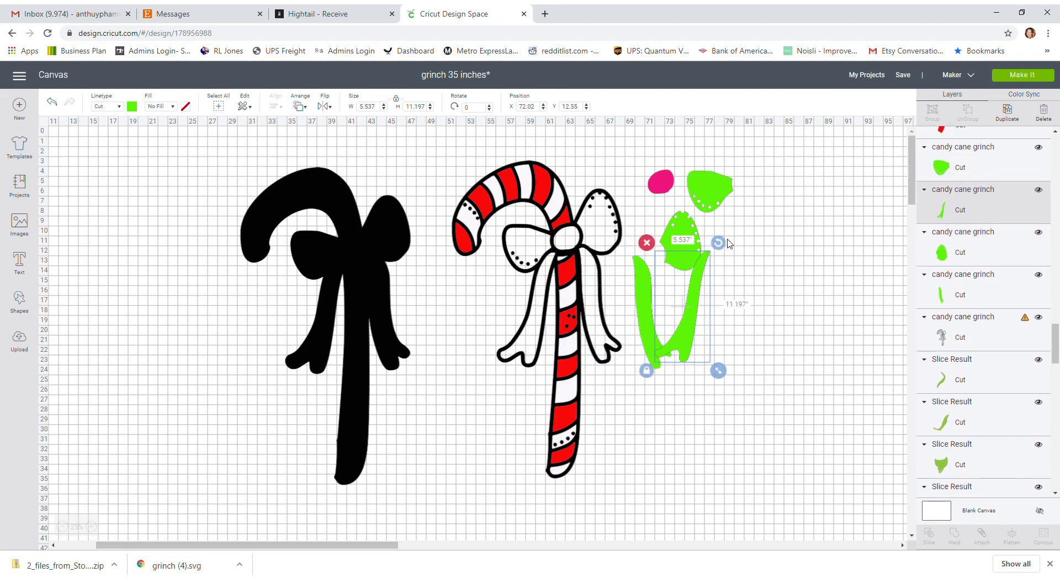
drag(718, 243, 671, 376)
mouse_move(669, 266)
mouse_down()
mouse_move(656, 267)
mouse_move(680, 270)
mouse_move(671, 275)
mouse_up()
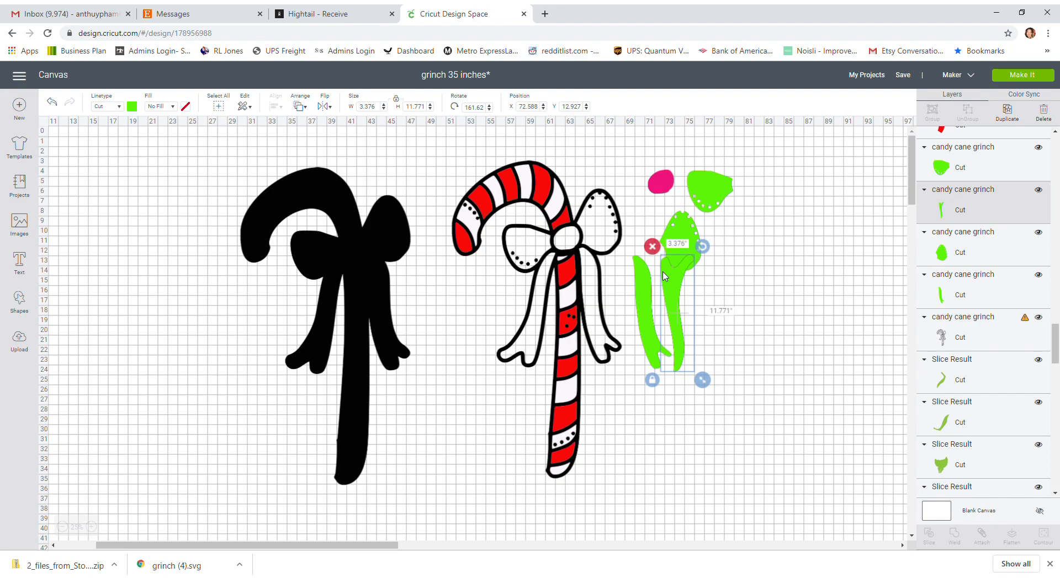
Move the black outline layer off the ungrouped candy cane and delete it.
click(595, 253)
drag(595, 254, 591, 299)
drag(550, 347, 857, 291)
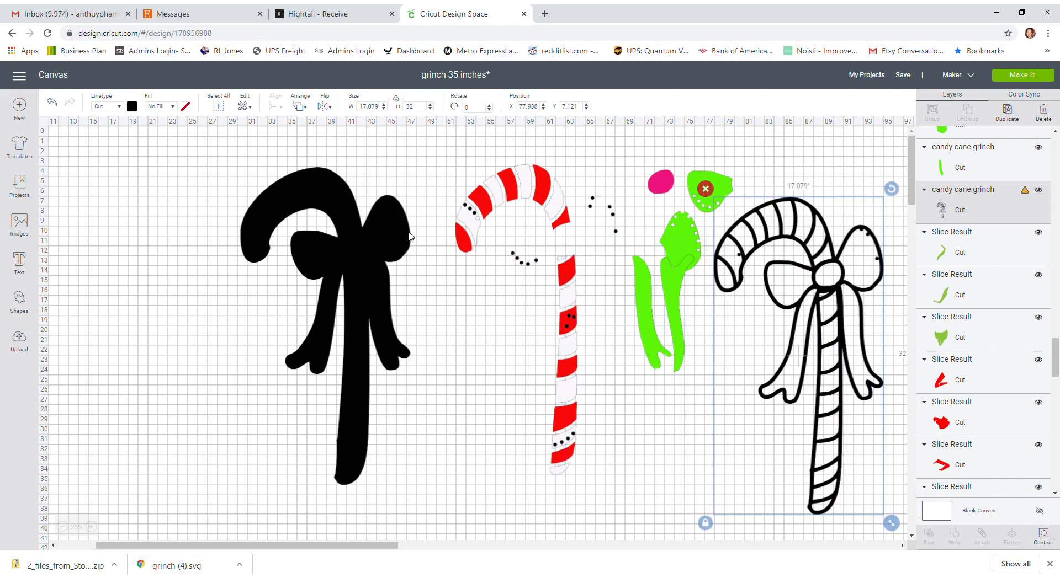
click(705, 189)
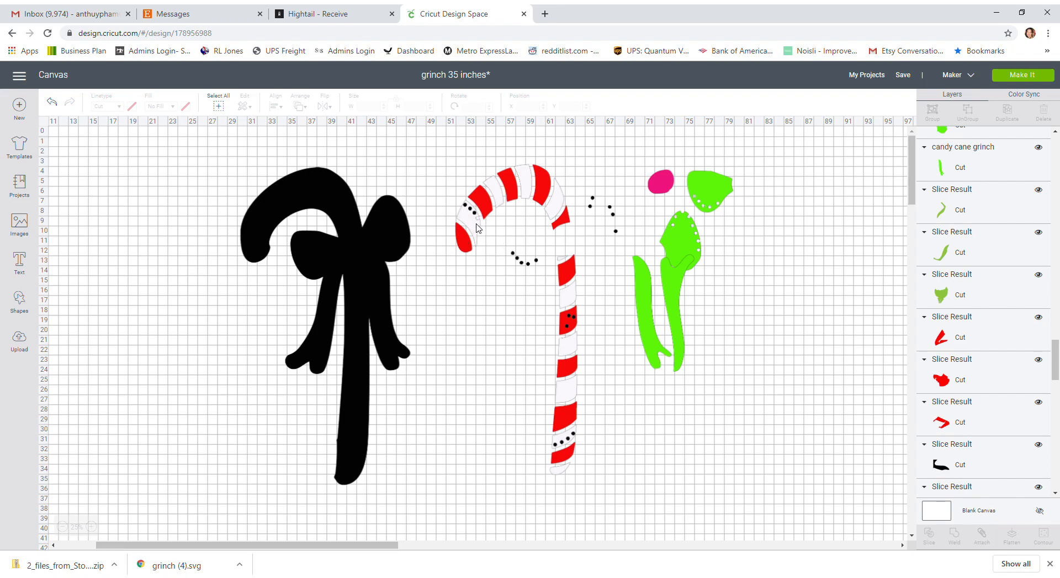
Send the larger, upright green bow loop to the front and set it over the right ribbon tail.
drag(681, 231, 415, 200)
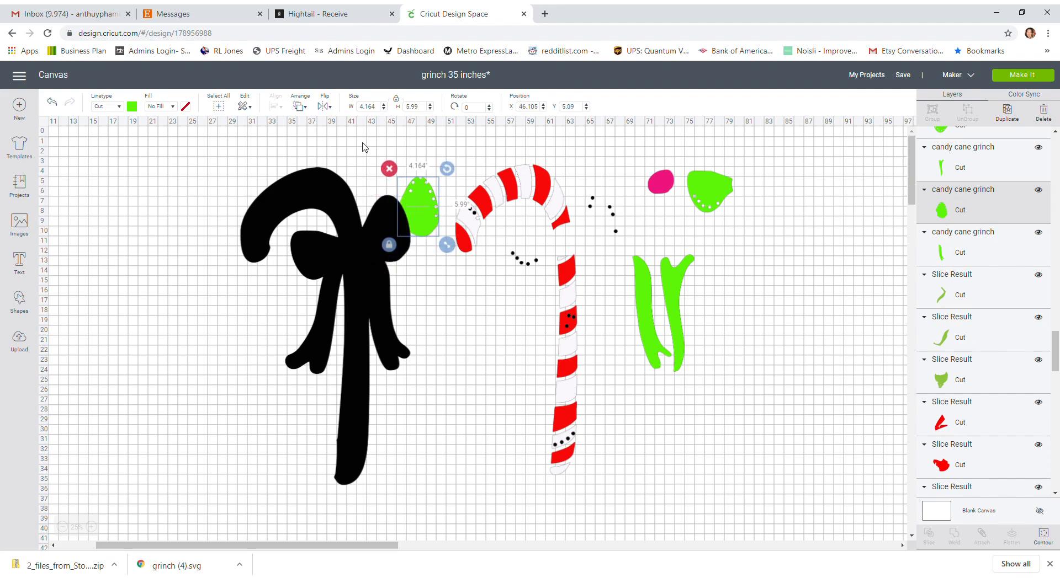
click(300, 106)
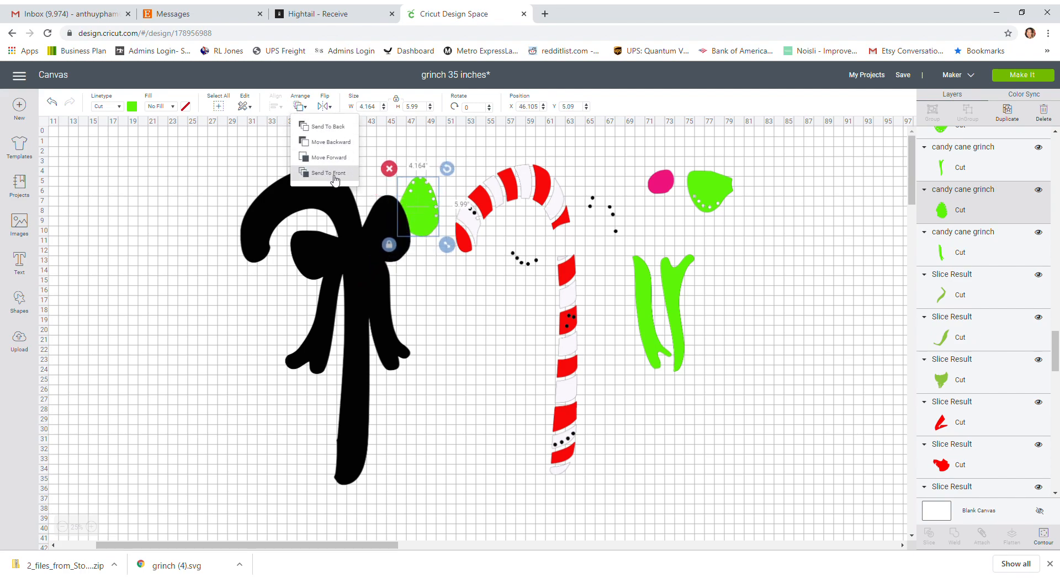
click(324, 172)
drag(420, 215, 662, 283)
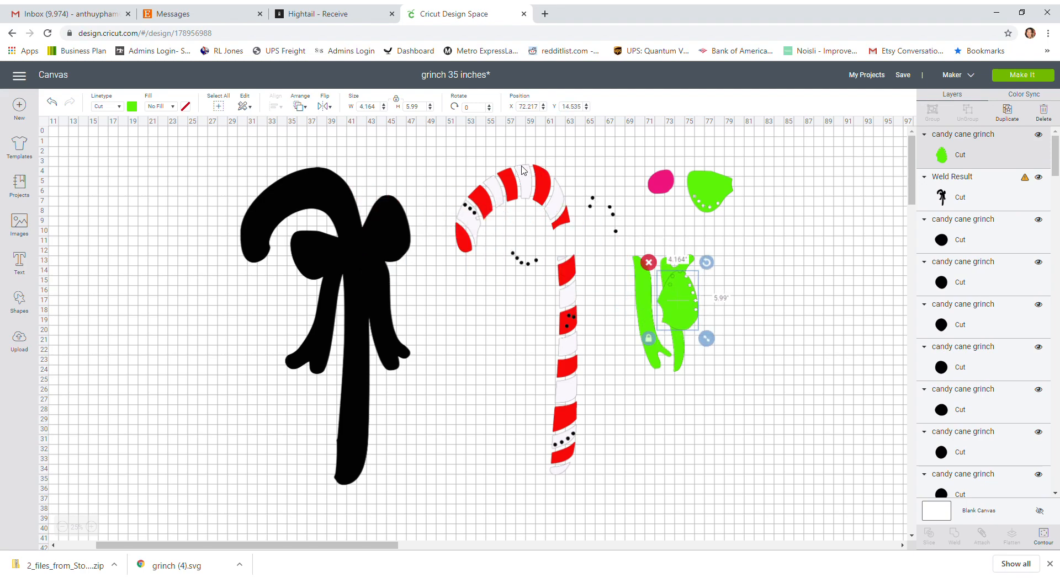
Delete the loose black dots beside and below the colored candy cane's hook.
drag(580, 178, 619, 240)
key(Delete)
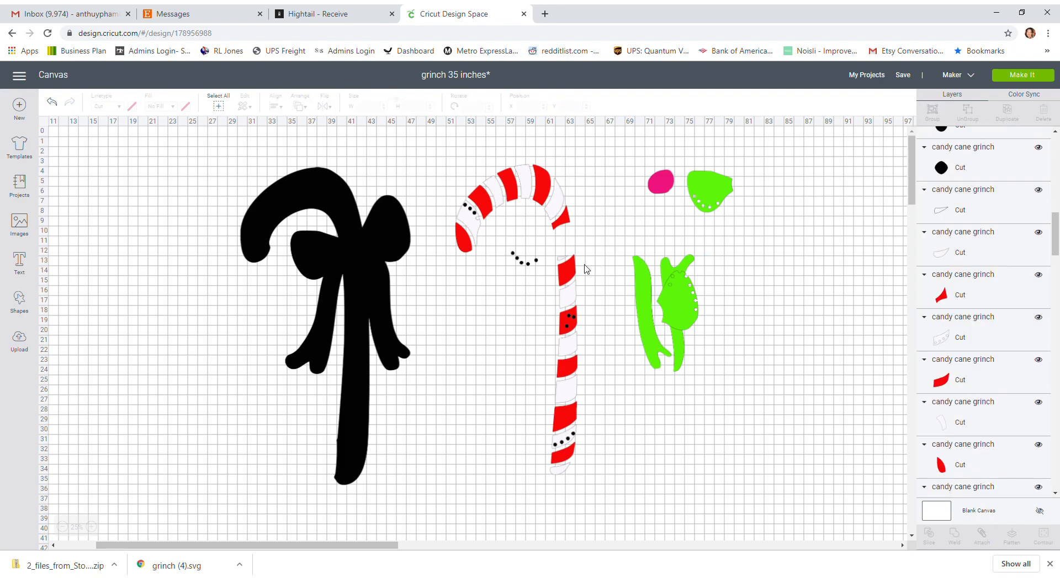
drag(508, 236, 538, 294)
key(Delete)
key(ctrl+z)
Move the white and red stripes at the hook's end aside and delete the black dots behind them.
drag(457, 200, 473, 221)
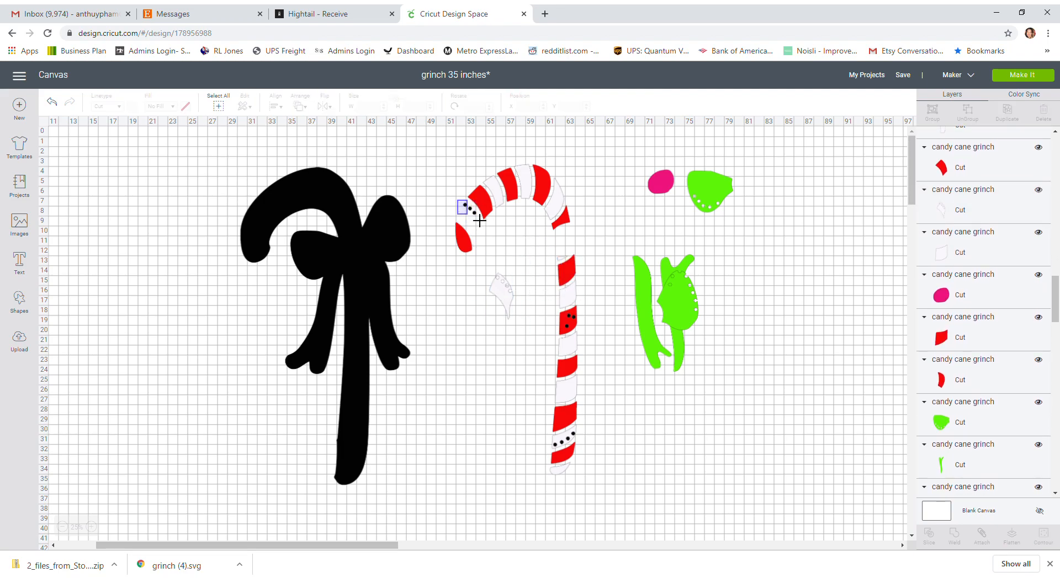
click(525, 240)
drag(491, 192, 544, 265)
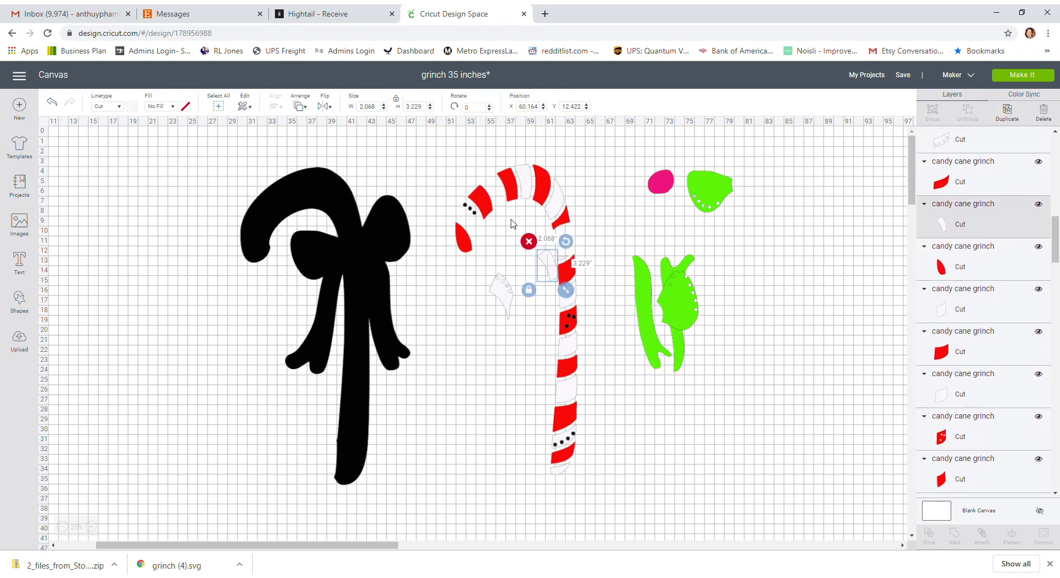
drag(478, 203, 504, 269)
drag(456, 189, 490, 225)
key(Delete)
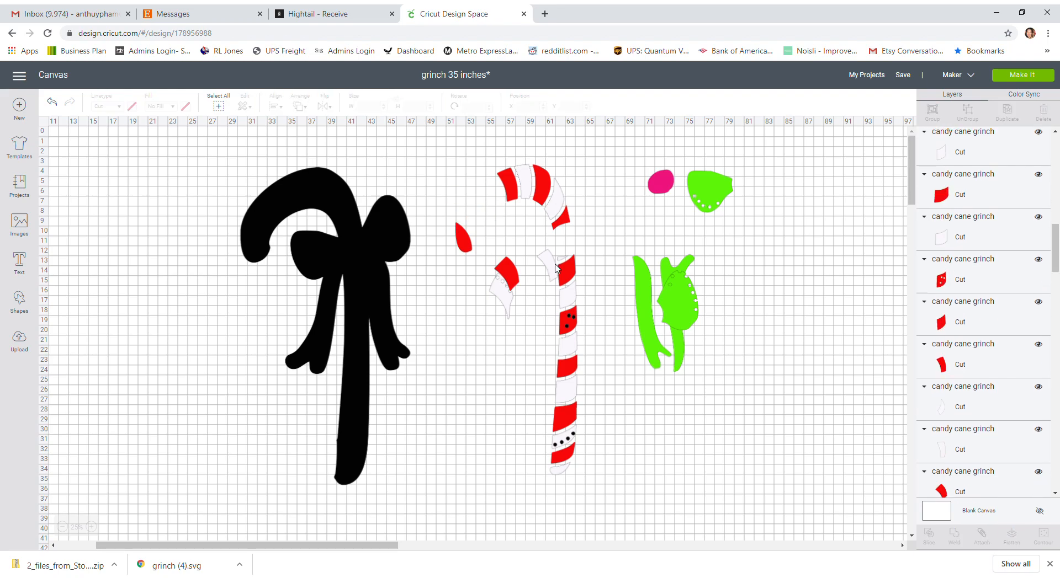
Move the red stripe with dot holes out of the cane's shaft and delete its loose black dots.
drag(571, 315, 589, 333)
click(564, 328)
key(Delete)
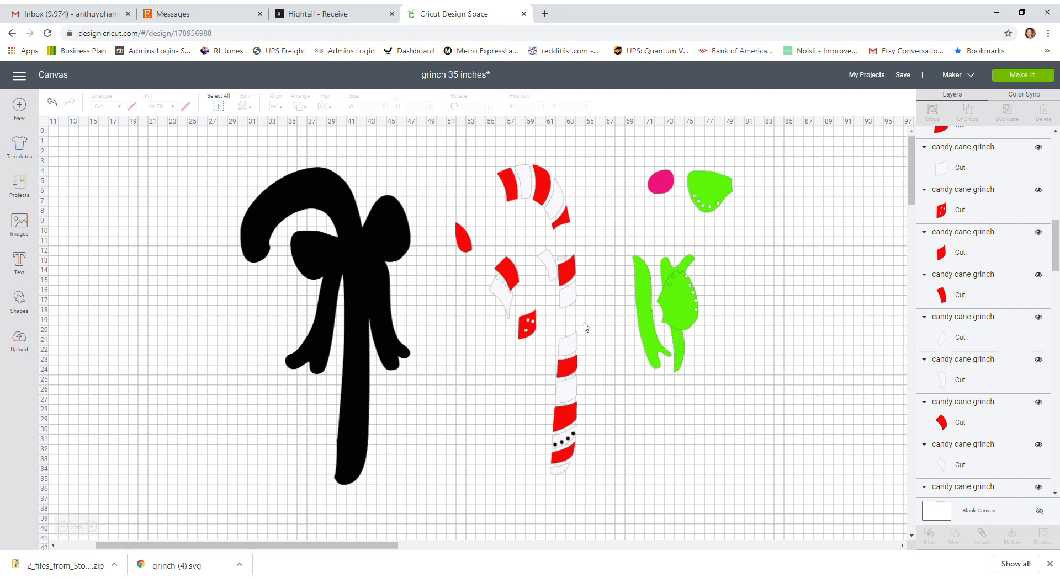
Clear the black dots near the cane's lower end, moving the red stripe beneath them aside first.
mouse_move(562, 442)
mouse_down()
mouse_move(496, 442)
mouse_move(590, 448)
mouse_move(569, 452)
mouse_up()
key(Delete)
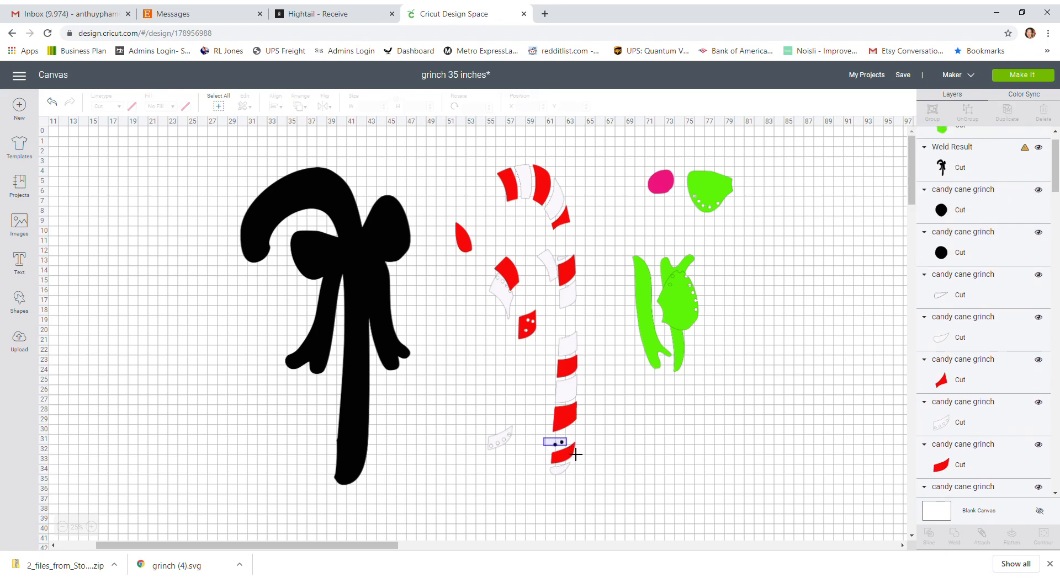
key(Delete)
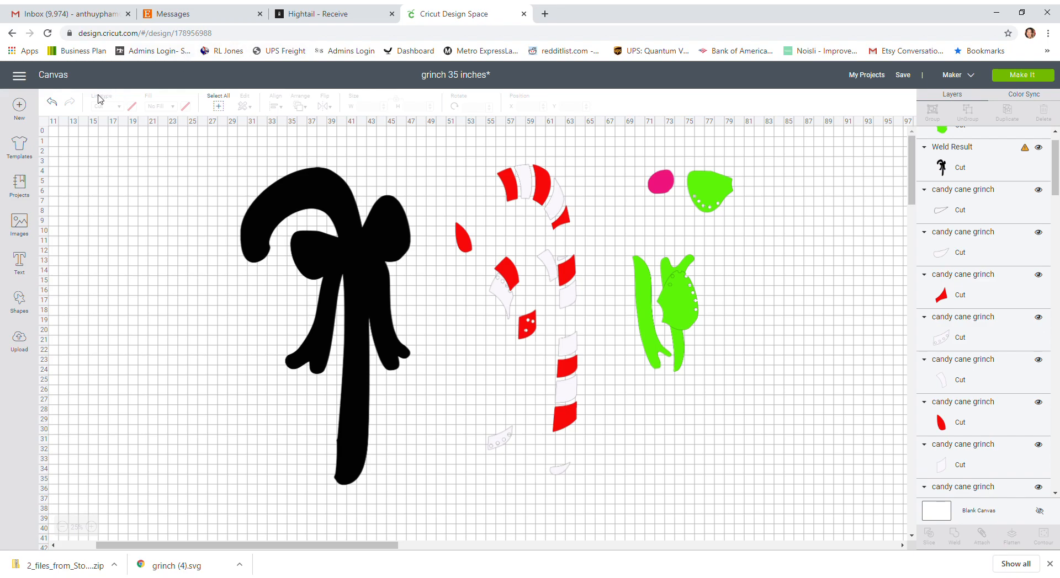
click(51, 102)
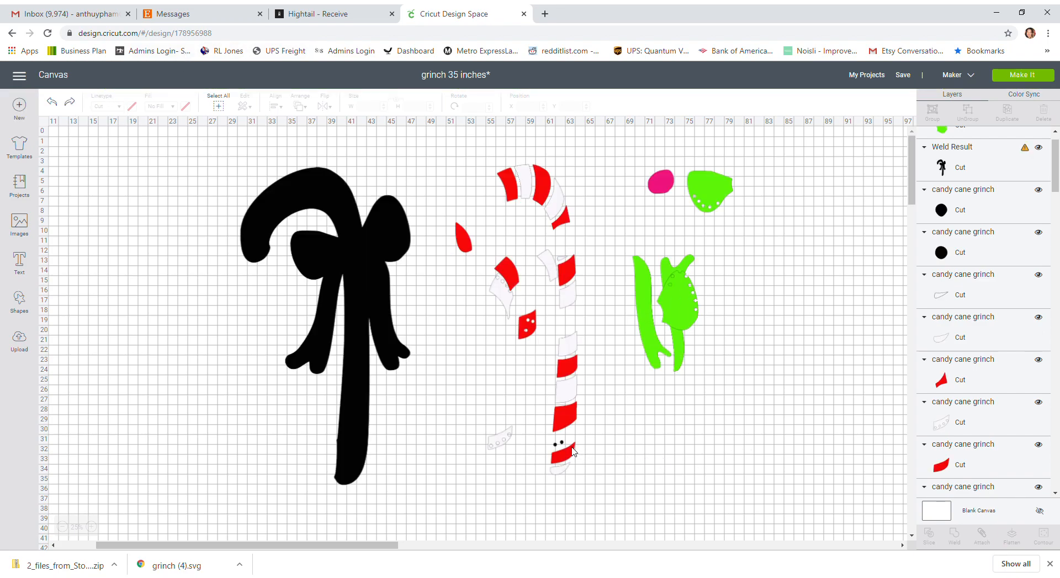
drag(574, 451, 694, 458)
click(577, 458)
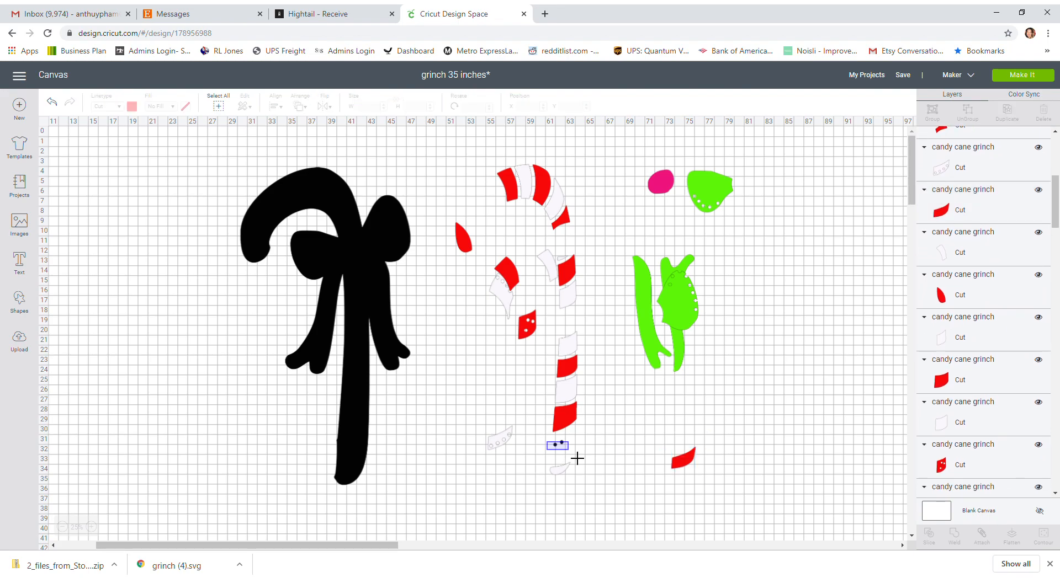
click(557, 444)
key(Delete)
Put the displaced red and white stripes back into their places along the candy cane's shaft and hook.
drag(684, 463, 572, 437)
drag(523, 318, 566, 311)
drag(554, 269, 502, 196)
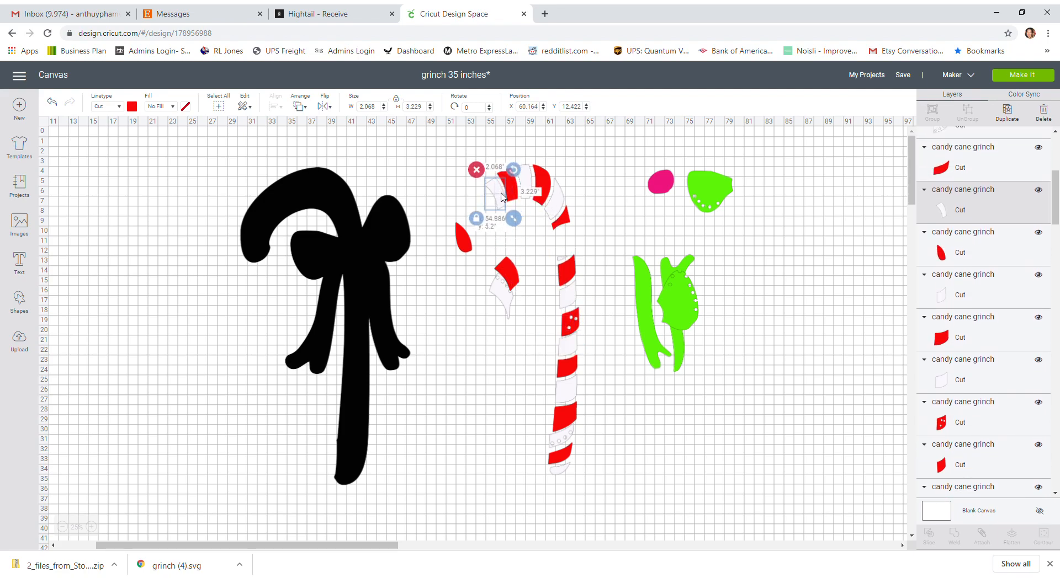
drag(501, 273, 479, 208)
drag(501, 293, 474, 226)
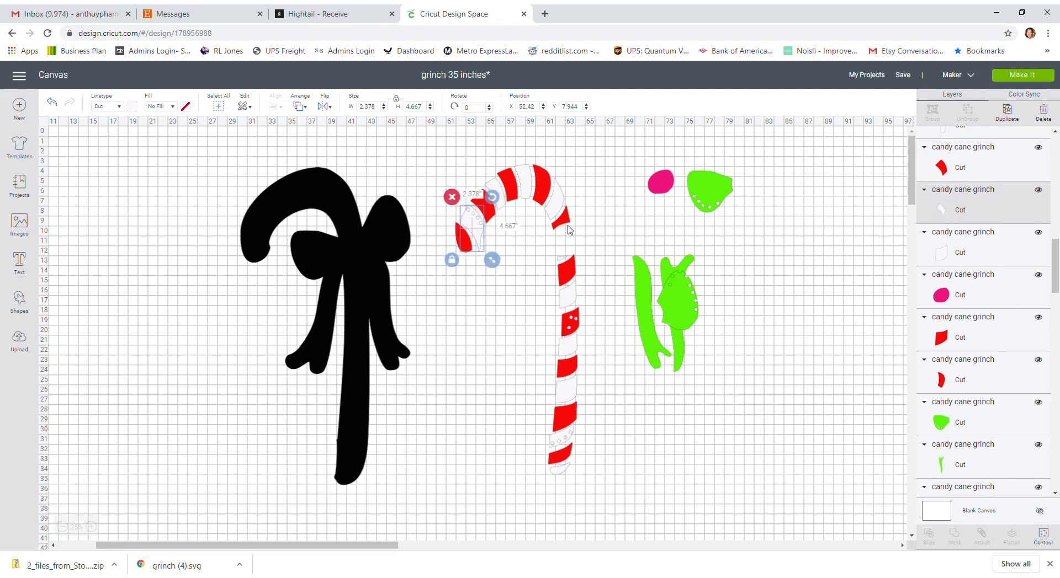
Place the pink knot, both green bow loops and the right ribbon tail back around the candy cane.
drag(659, 191, 562, 246)
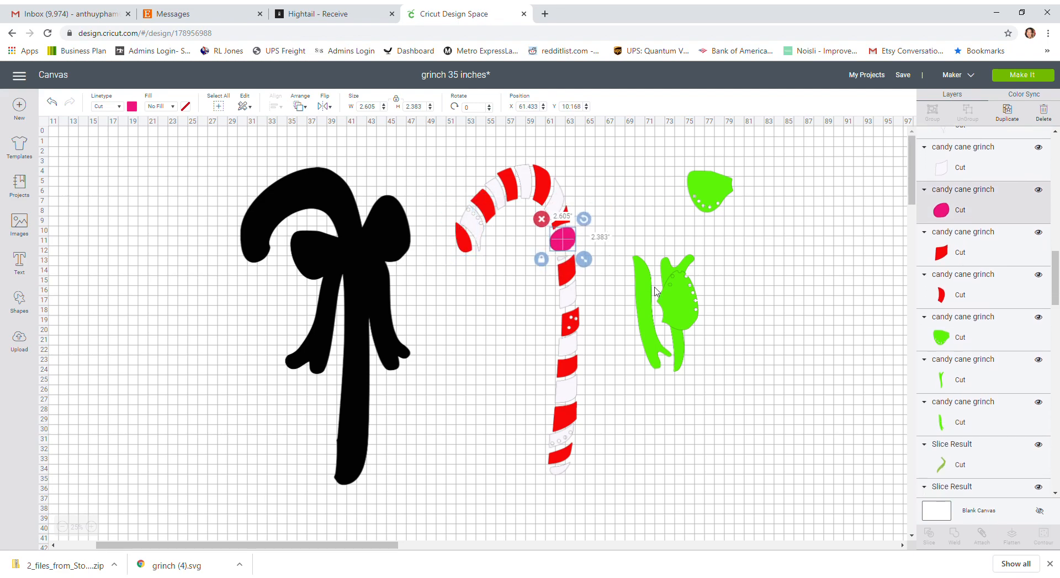
drag(674, 303, 590, 229)
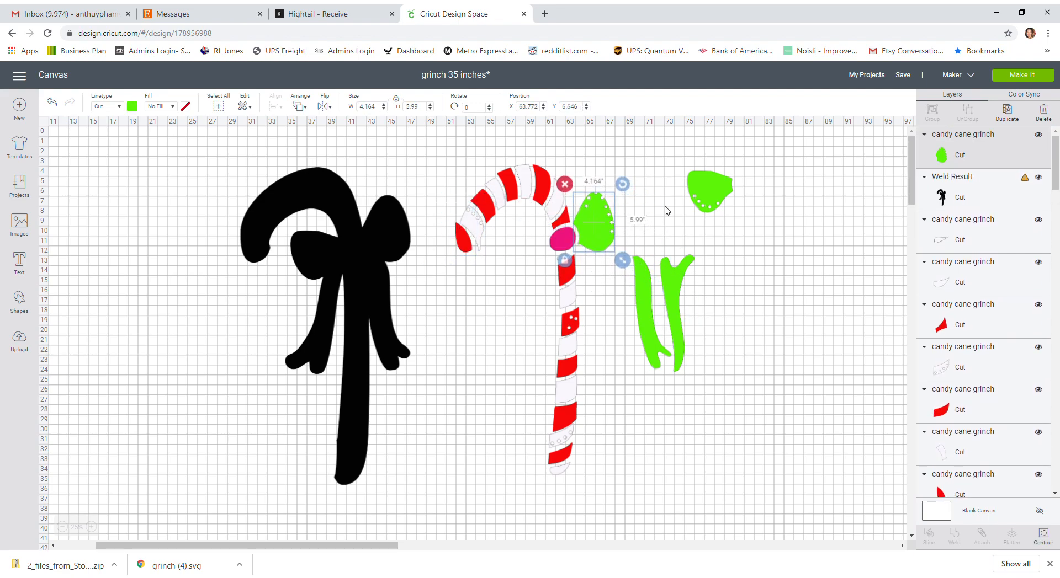
drag(701, 191, 517, 252)
drag(646, 300, 597, 300)
Rotate the remaining green ribbon tail to about 345.5° and place it along the left side of the cane's shaft.
click(681, 291)
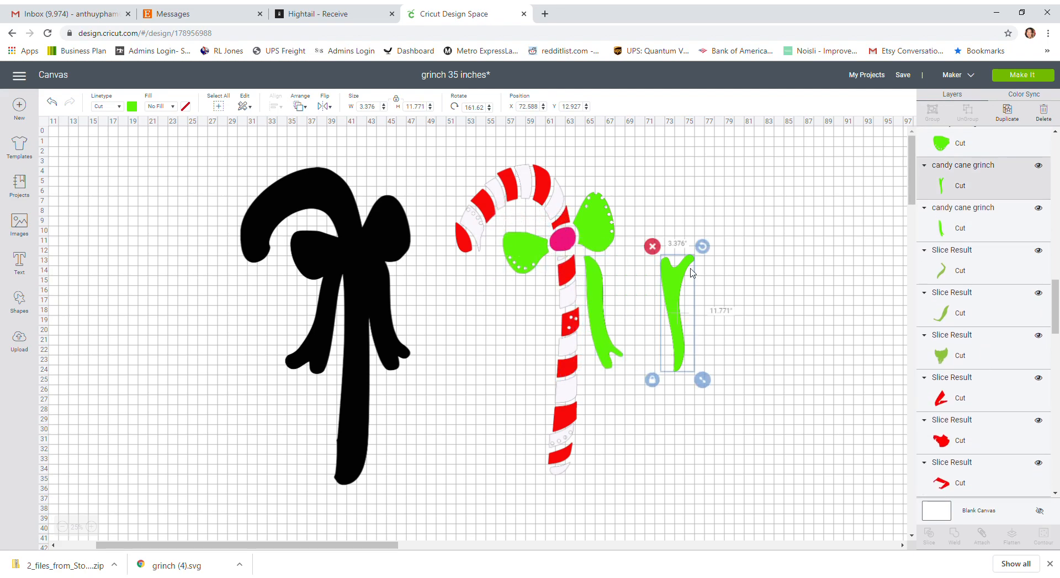
drag(702, 247, 649, 378)
click(694, 346)
click(687, 337)
drag(681, 319, 554, 334)
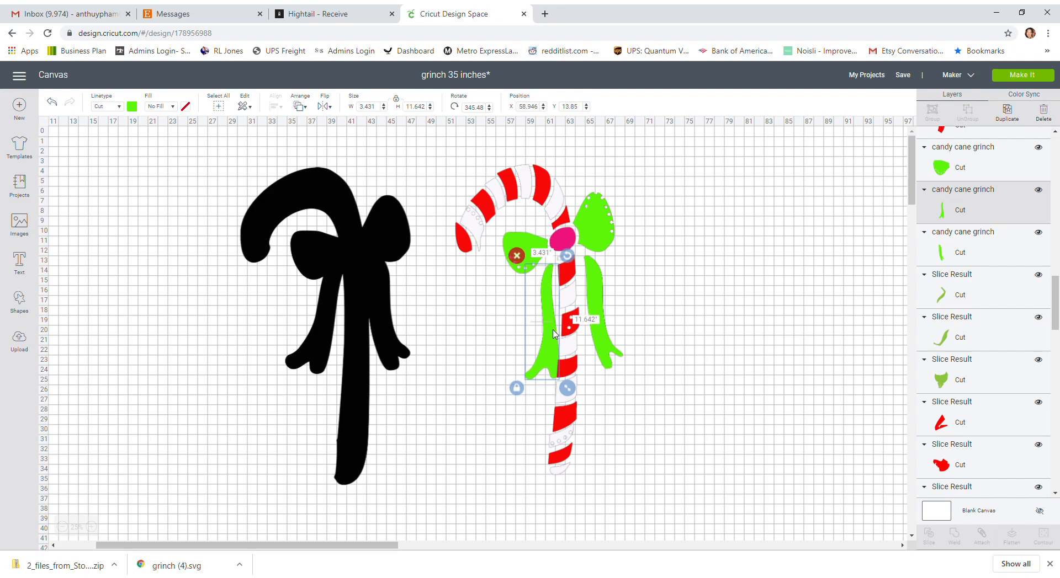
Shift the black silhouette left and move all colored candy cane pieces together to the right, to about X 74.85.
drag(336, 250, 290, 265)
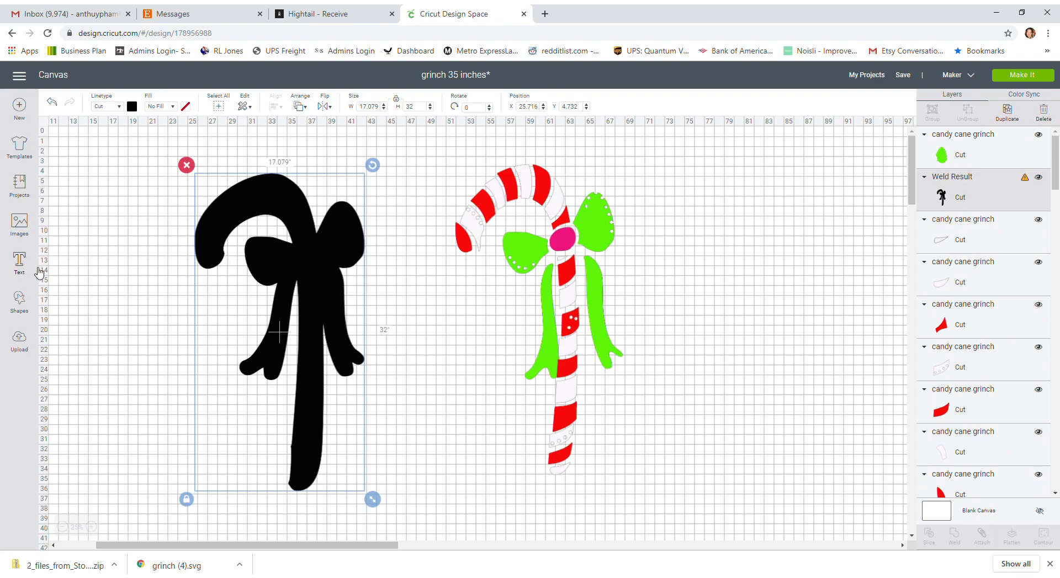
drag(436, 161, 685, 574)
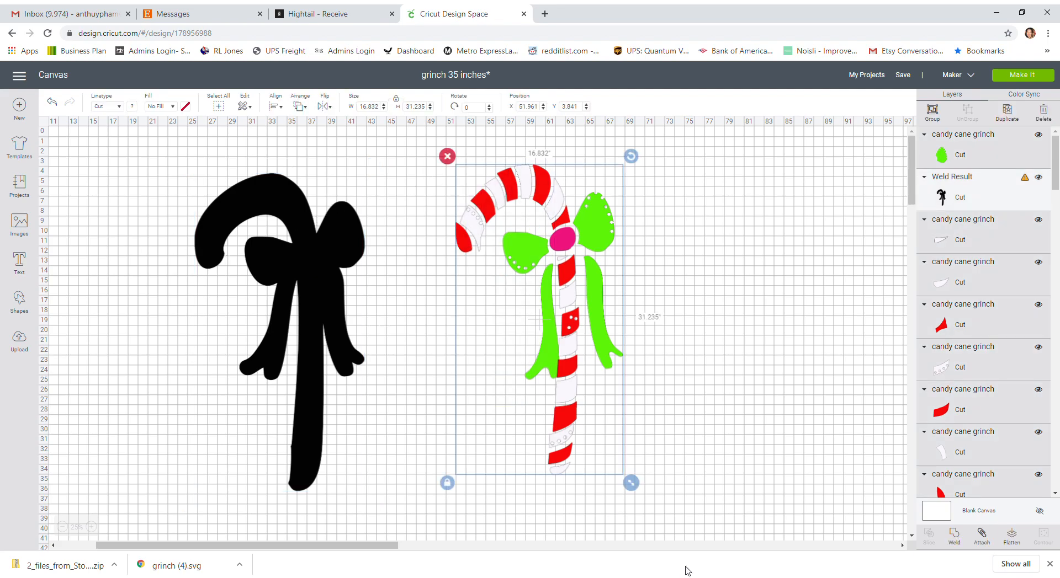
drag(568, 242, 796, 247)
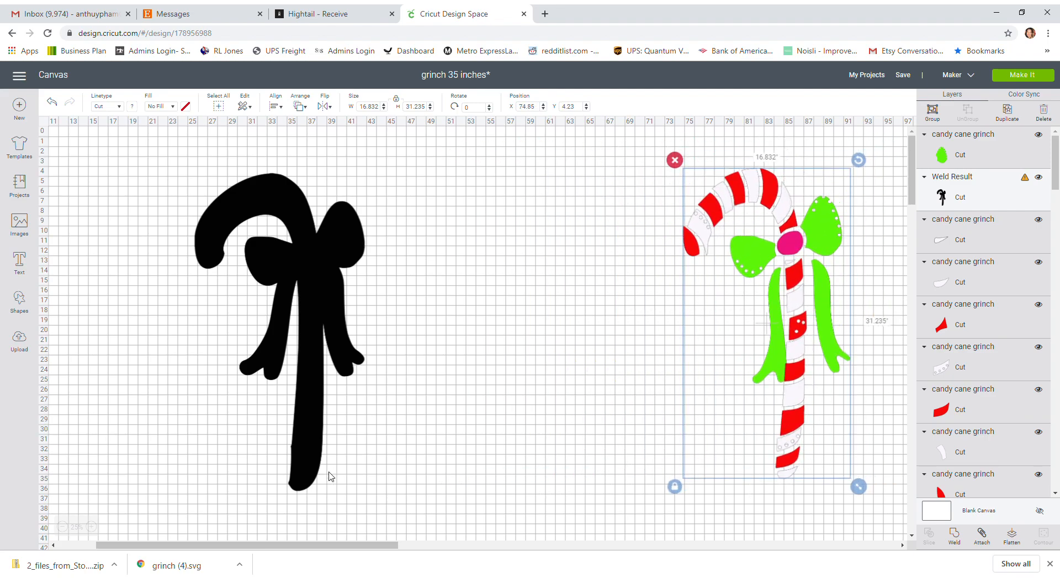
drag(313, 544, 466, 496)
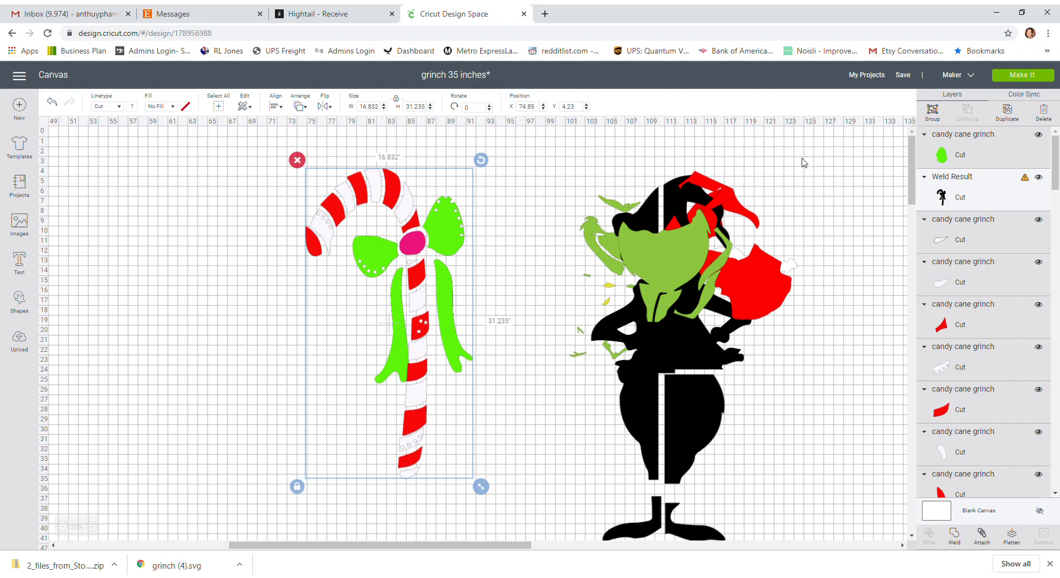
click(555, 161)
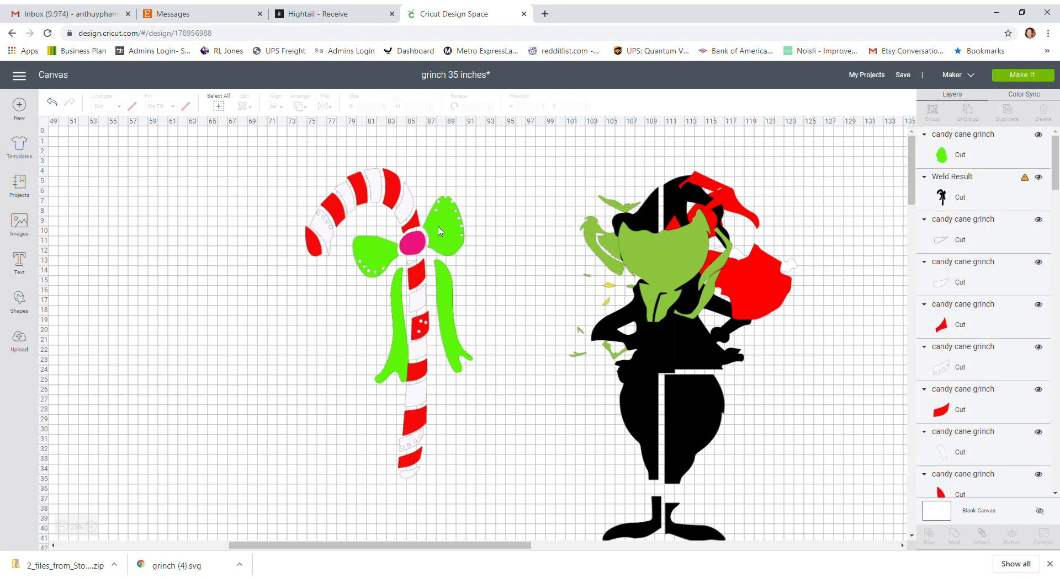
drag(556, 171, 809, 548)
click(510, 403)
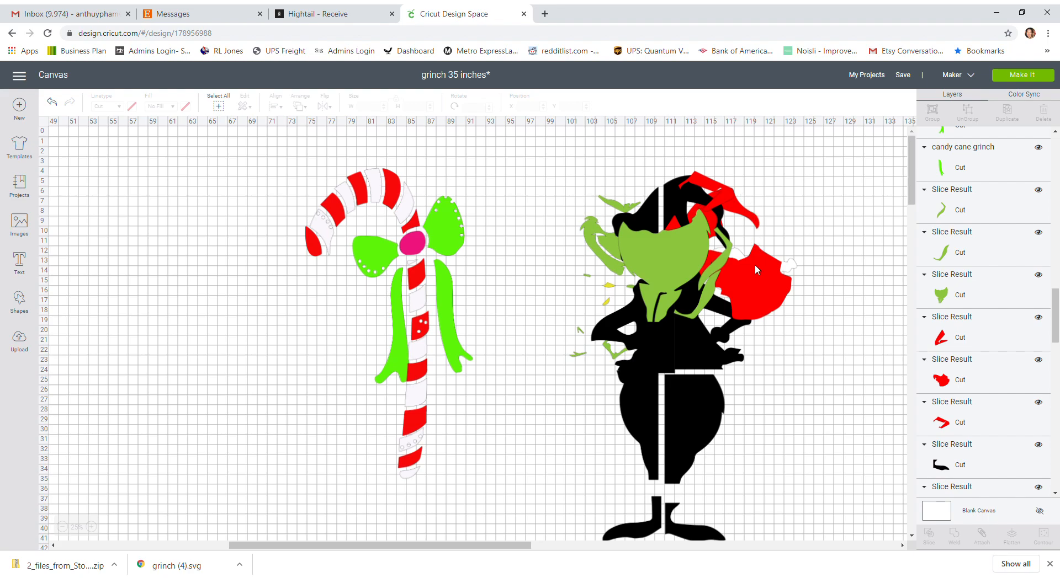
Insert a square shape and size it to 11 by 11 inches.
drag(423, 545, 130, 549)
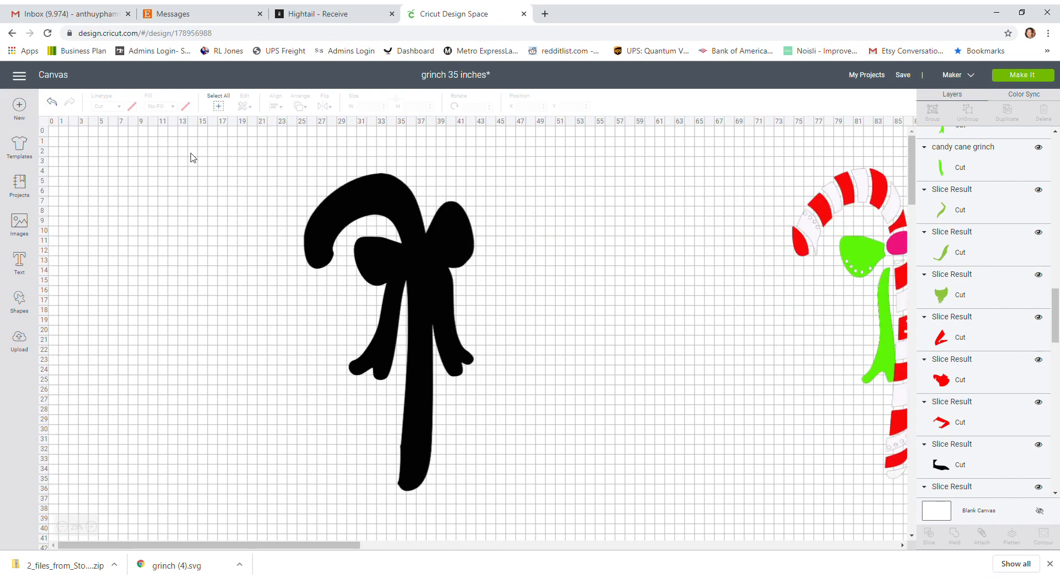
click(17, 301)
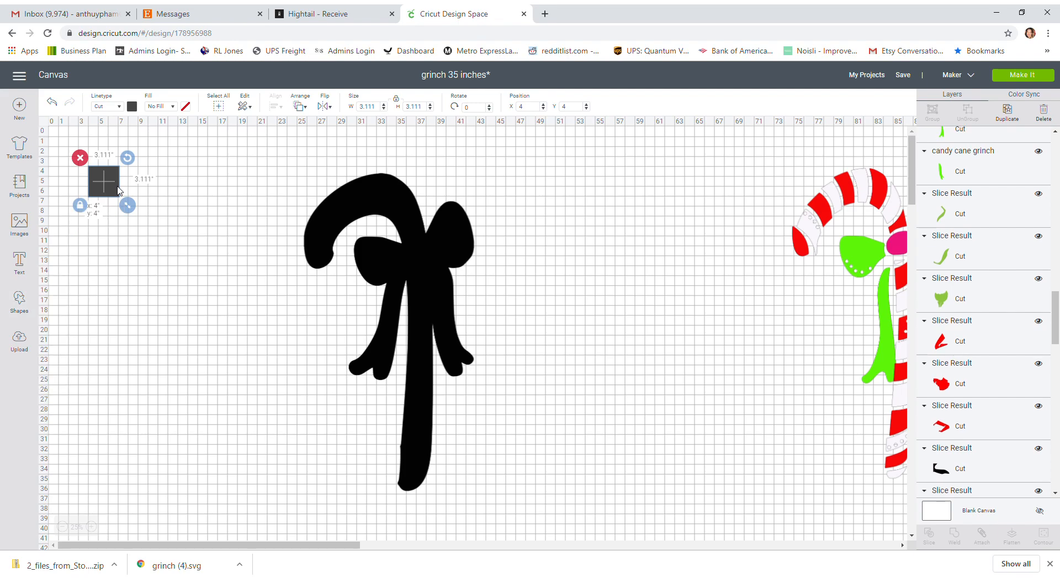
click(366, 108)
text(11)
key(Tab)
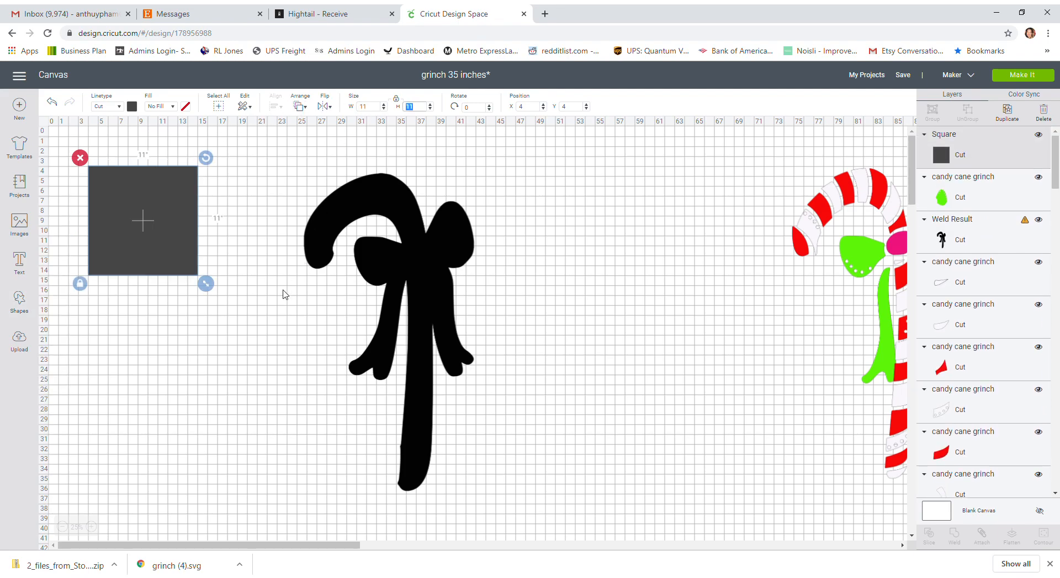
Place the square over the silhouette's upper left part, duplicate it and set the copy directly to its right.
drag(185, 241, 358, 239)
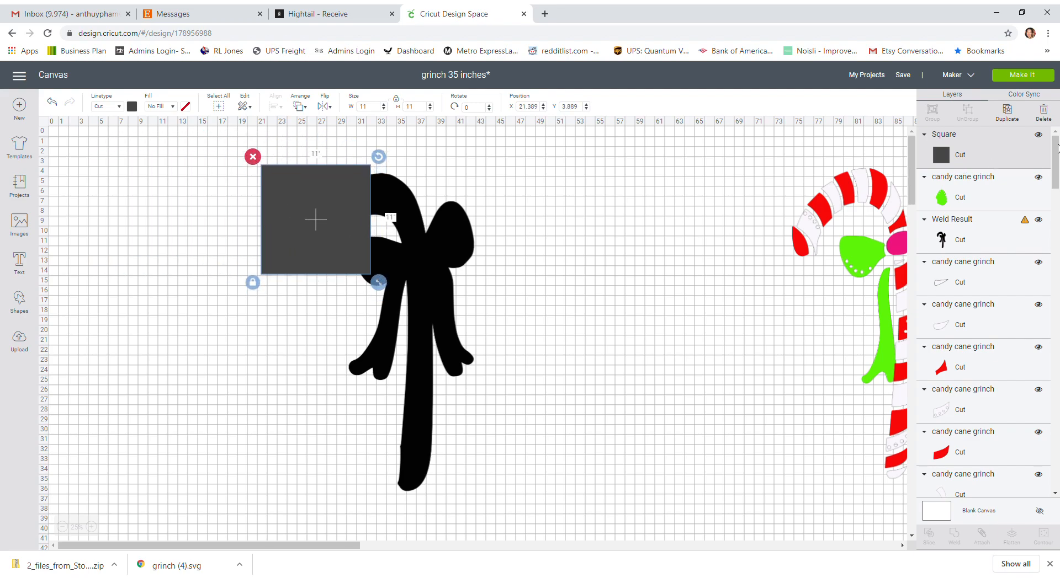
click(1007, 112)
drag(342, 229, 445, 221)
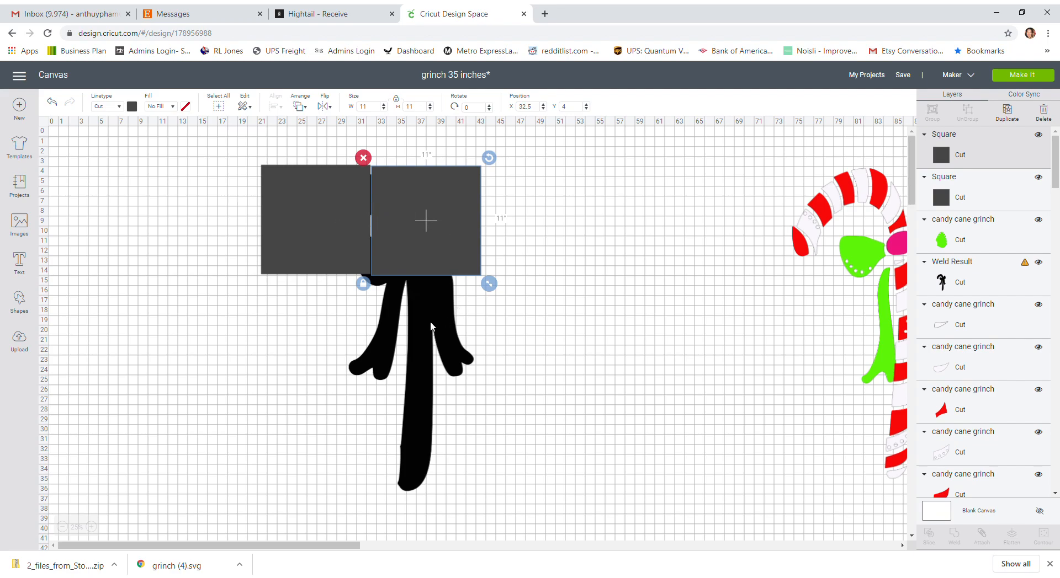
Set the left square's position to X 21 and Y 4.
click(279, 212)
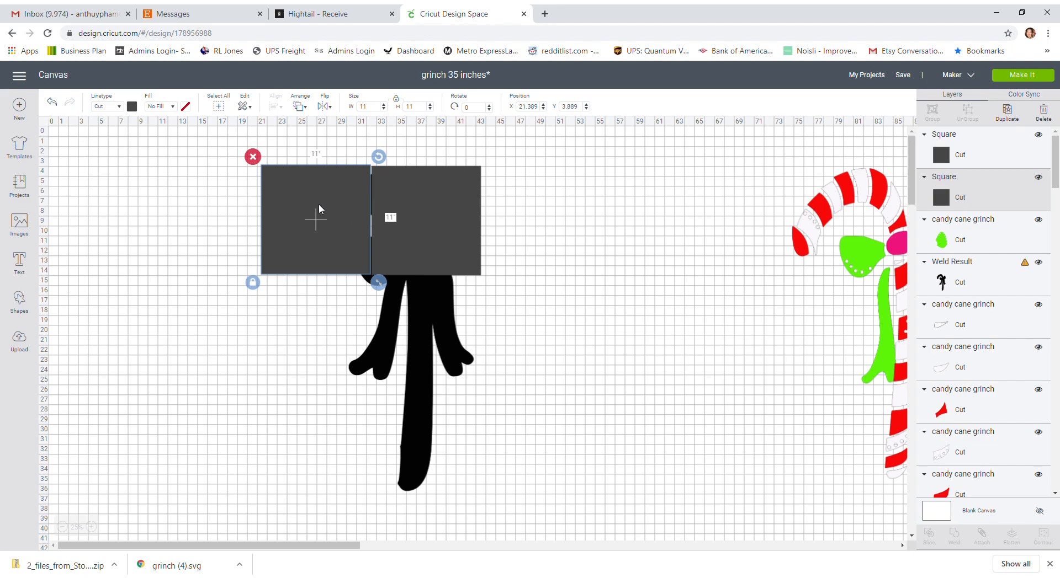
click(529, 107)
key(Tab)
text(4)
key(Return)
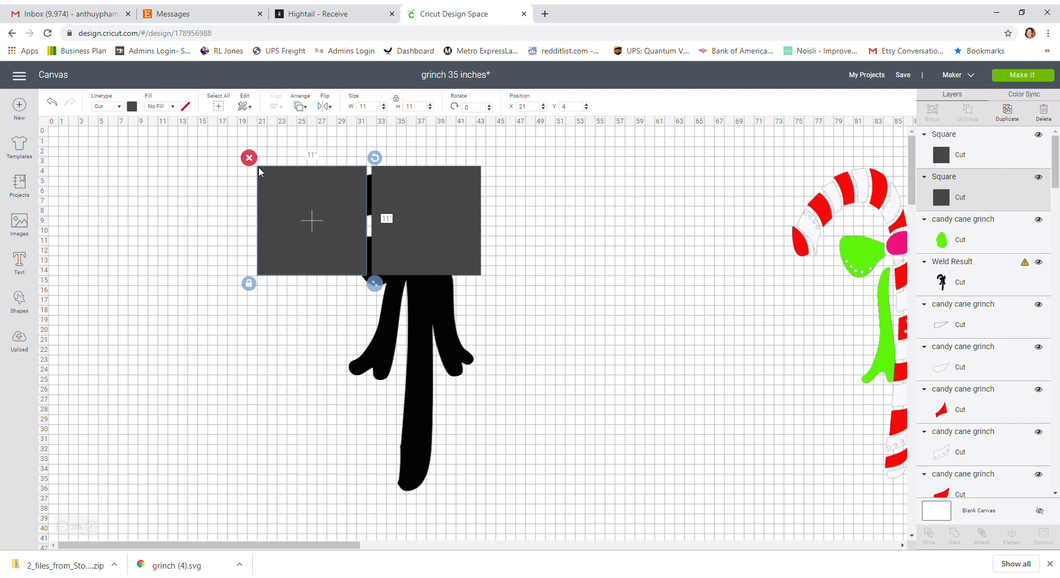
Set the right square's X position to 32 to align it edge to edge with the left one.
click(378, 172)
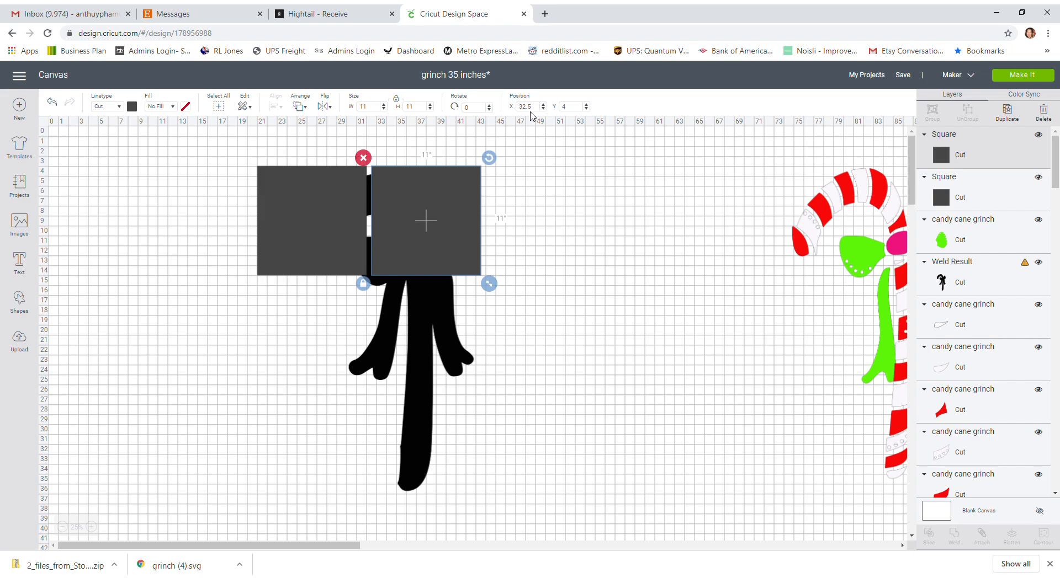
click(525, 107)
text(32)
key(Tab)
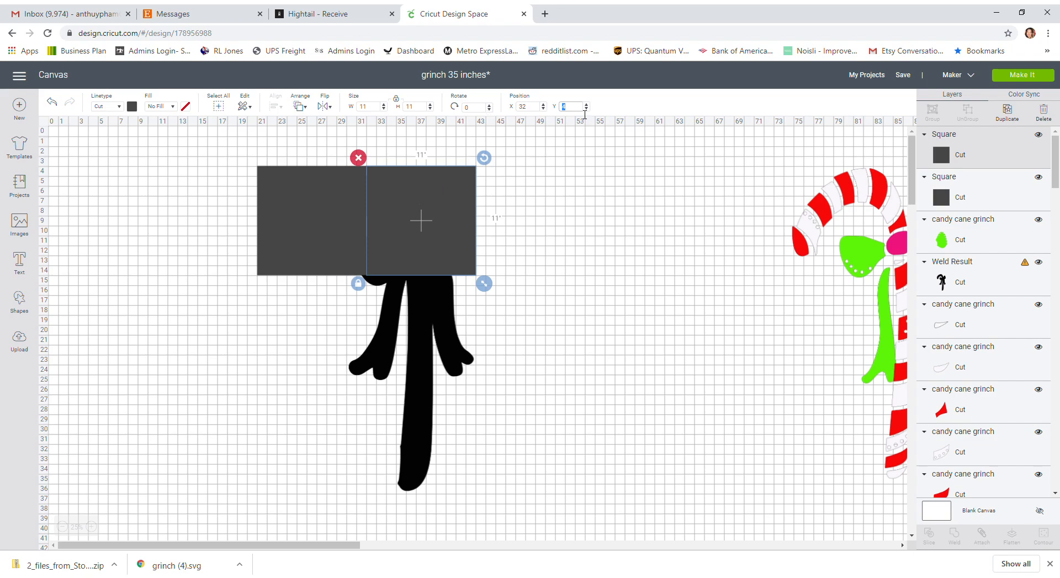
click(584, 211)
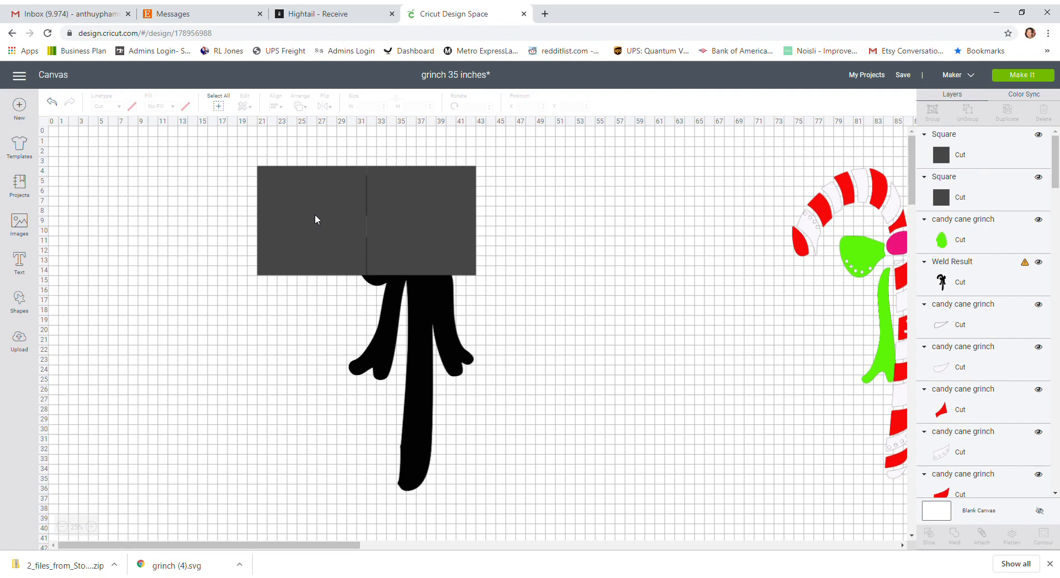
click(410, 216)
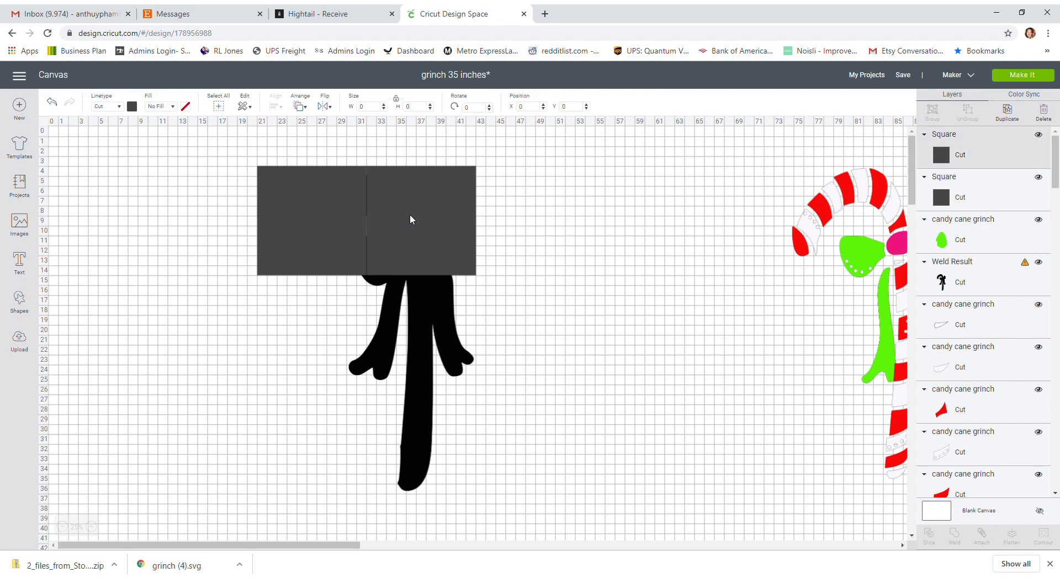
click(995, 119)
drag(466, 239, 640, 330)
key(Delete)
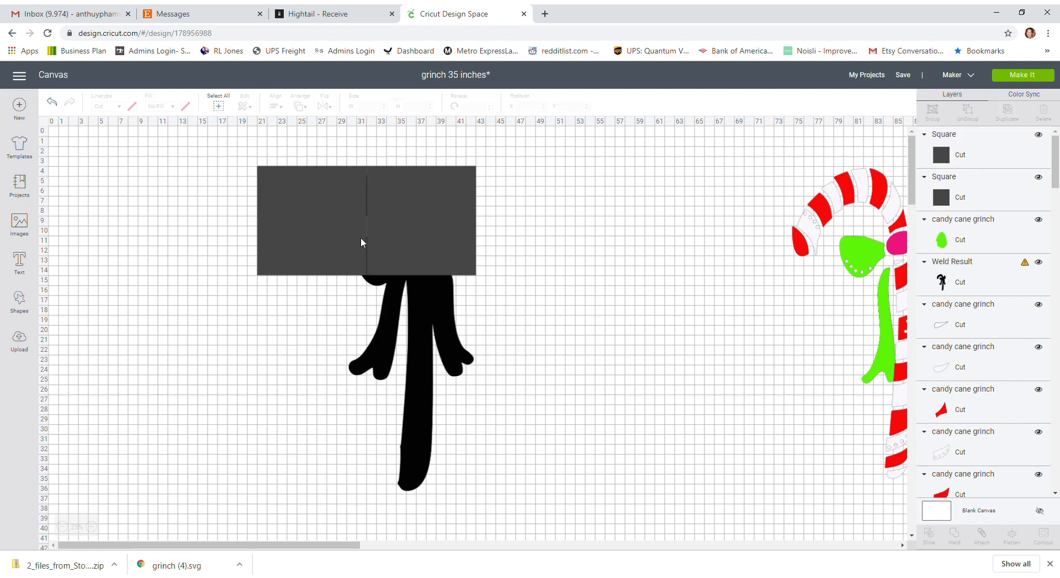
Duplicate the two squares together and place the copies directly below them as a second row.
click(321, 230)
shift+click(452, 215)
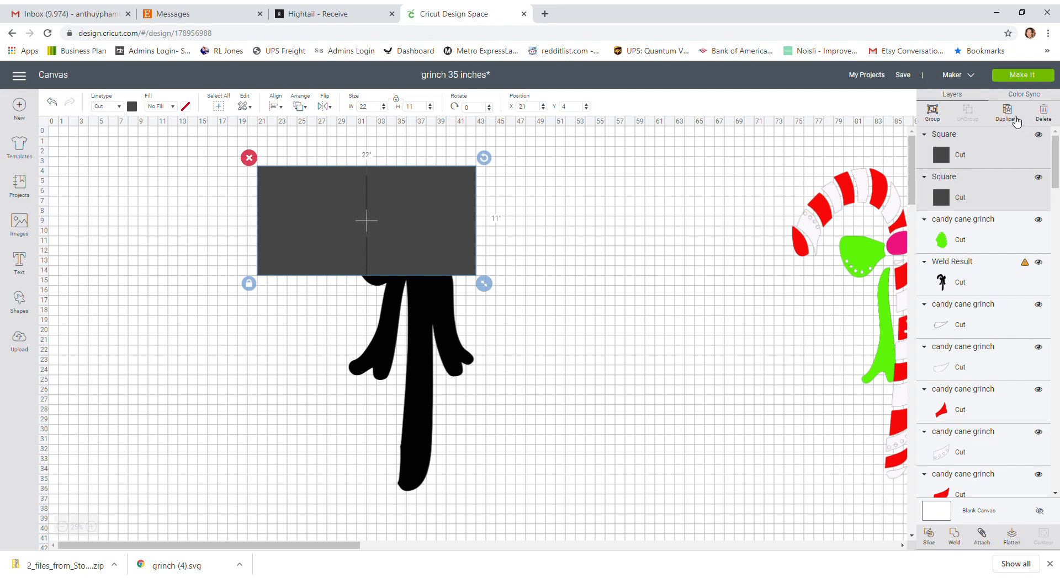
click(1015, 119)
drag(432, 213, 438, 309)
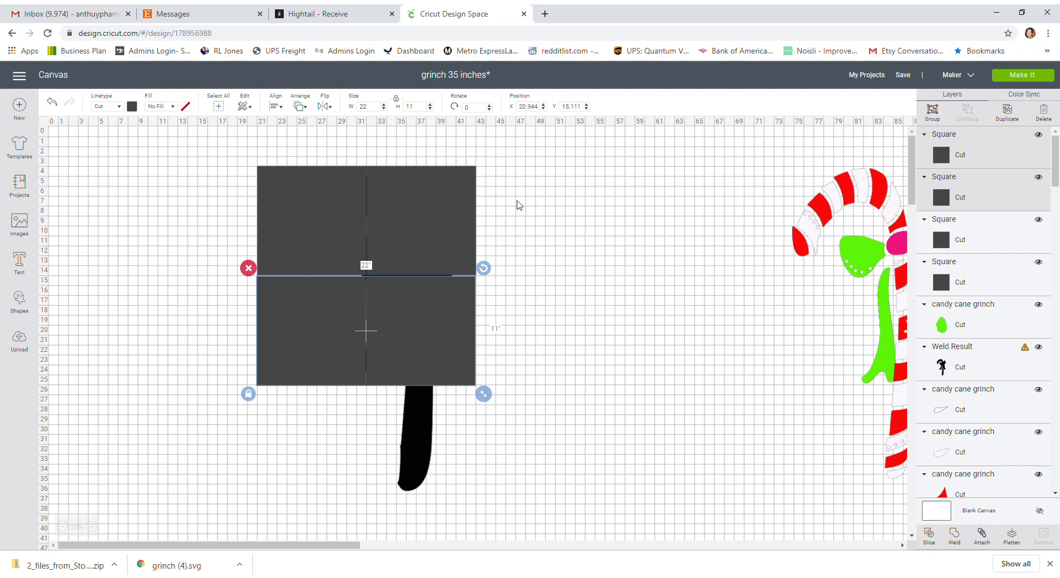
Set the second row of squares to position X 21 and Y 15.
double_click(541, 110)
text(21)
key(Tab)
text(15)
key(Return)
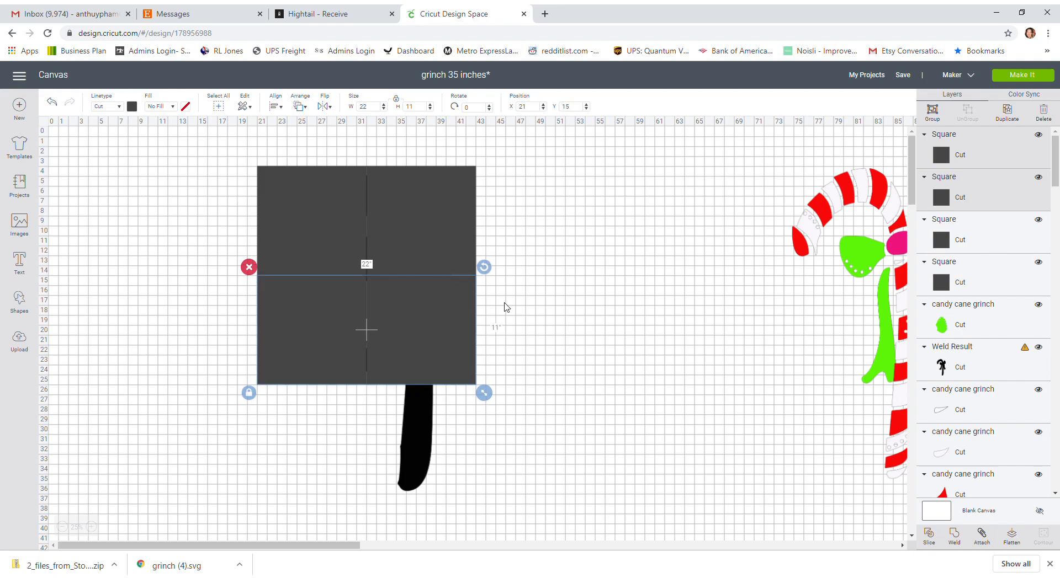
Duplicate the pair of squares again as a third row below and set its position to X 21 and Y 26.
click(1007, 111)
drag(392, 300, 389, 409)
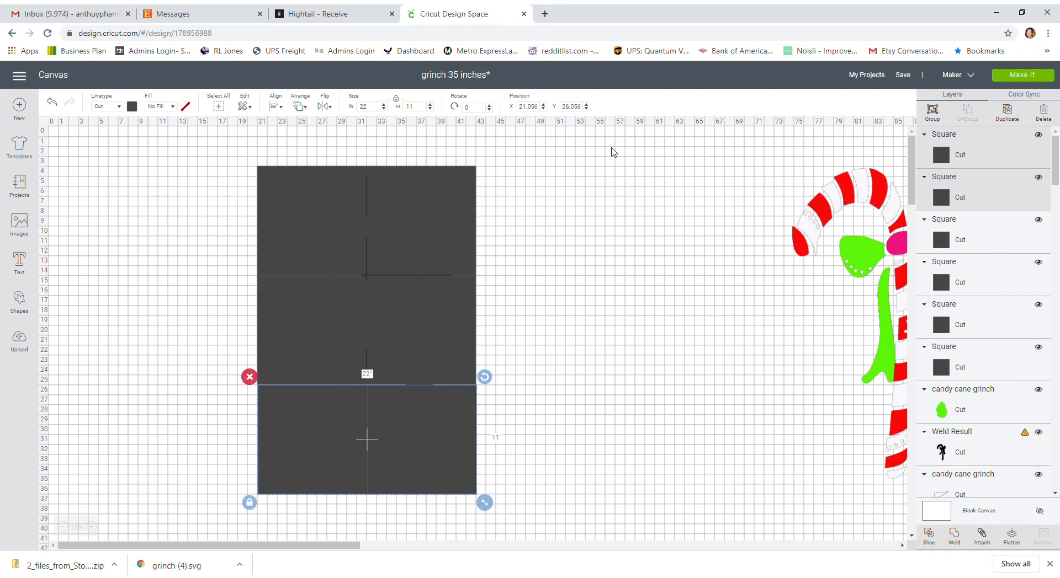
click(528, 107)
text(21)
key(Tab)
text(26)
key(Tab)
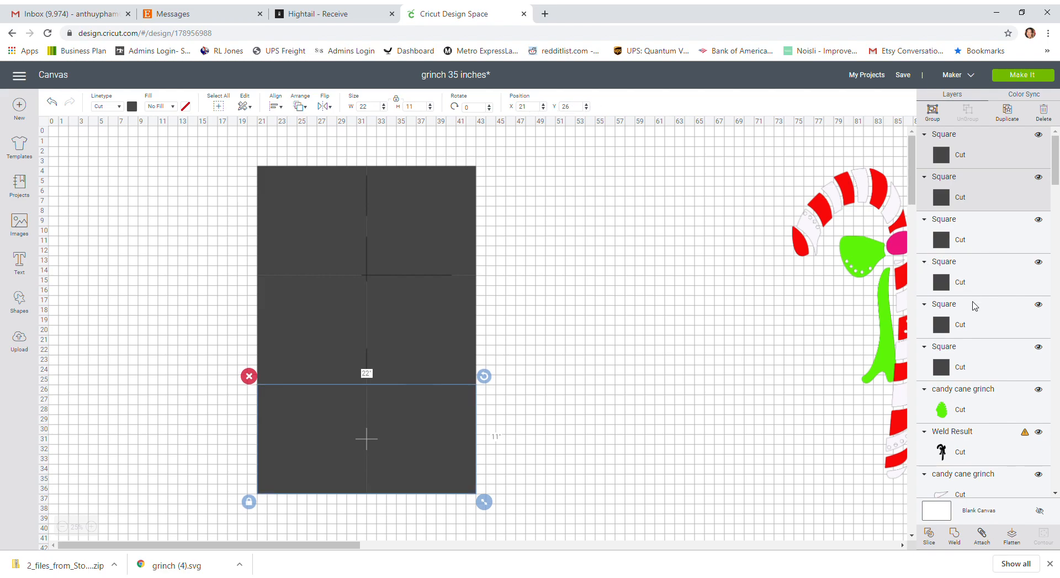
Send the black Weld Result silhouette to the front of the six squares.
click(1004, 450)
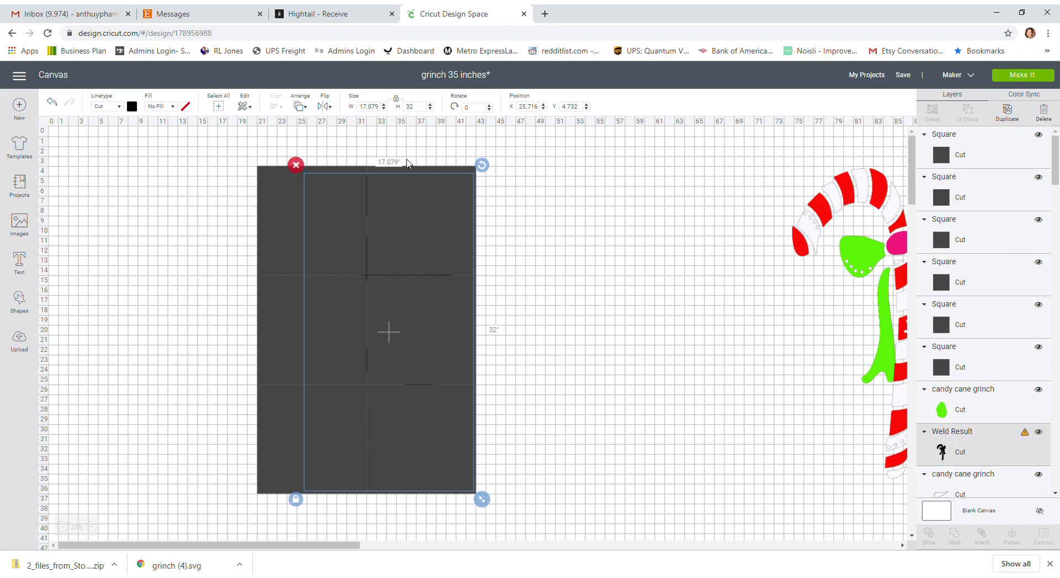
click(298, 110)
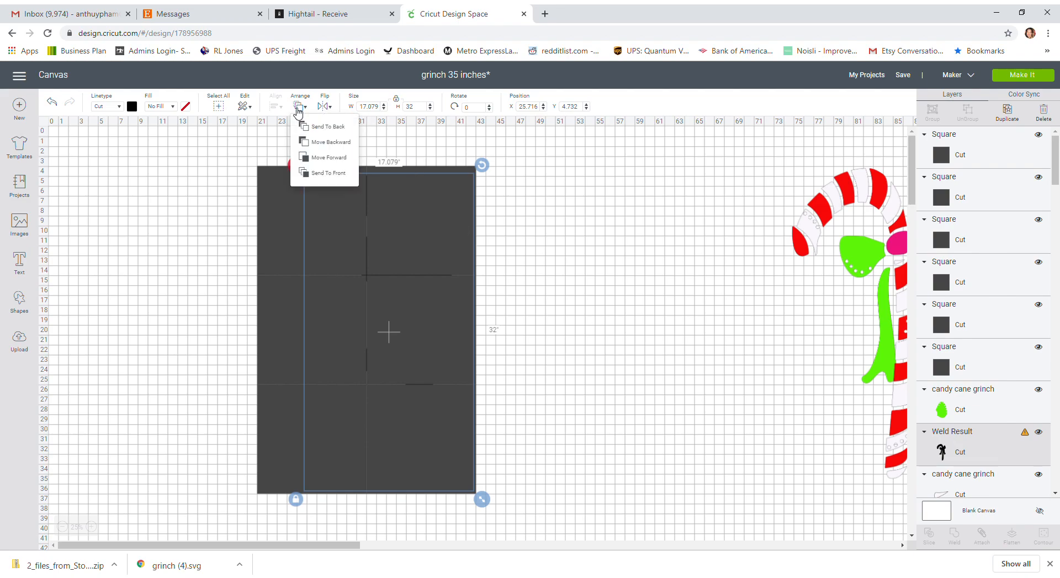
click(328, 172)
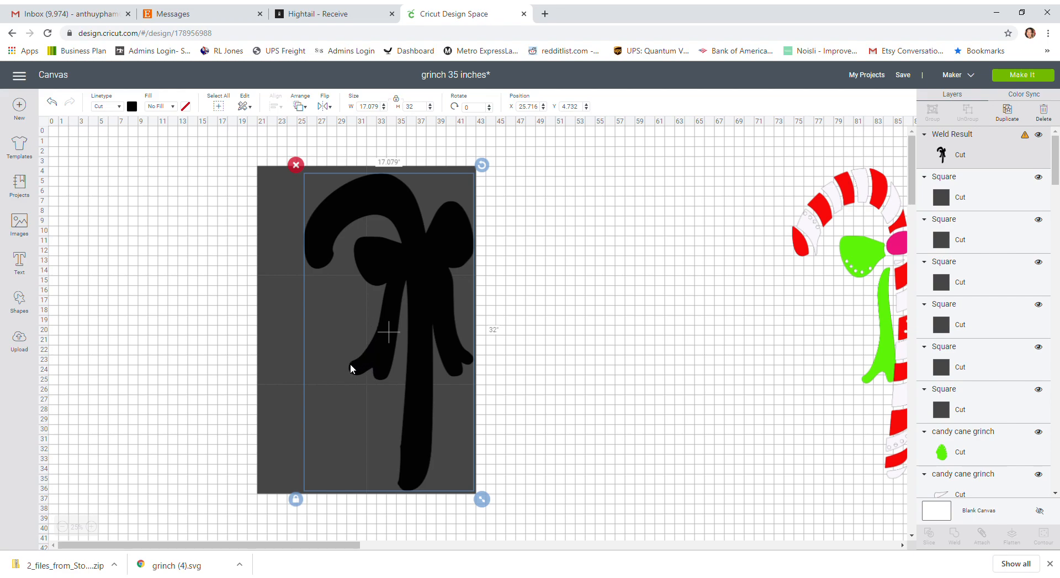
click(213, 424)
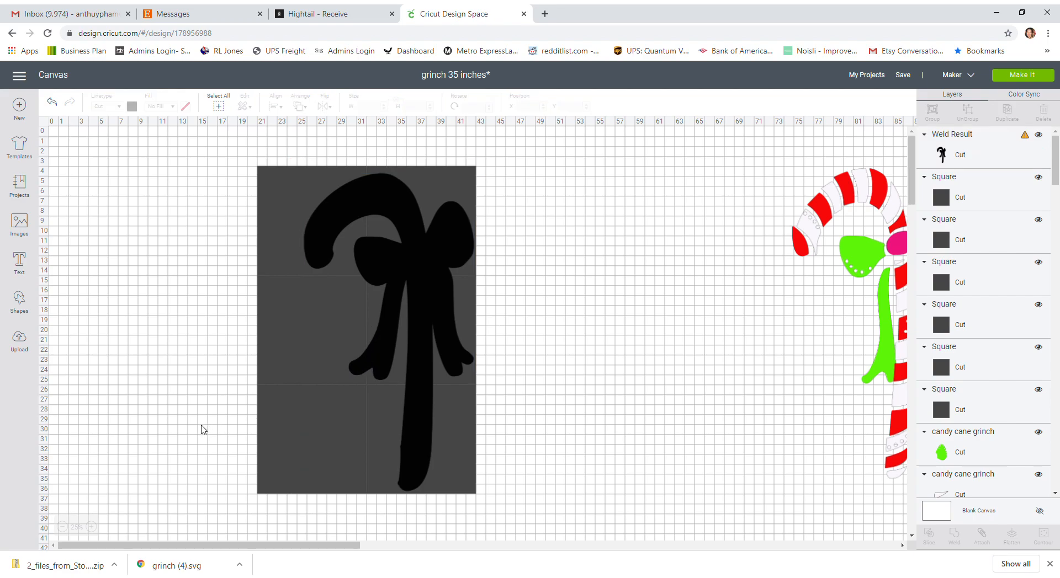
click(91, 527)
drag(266, 545, 348, 546)
scroll(359, 456, down, 2)
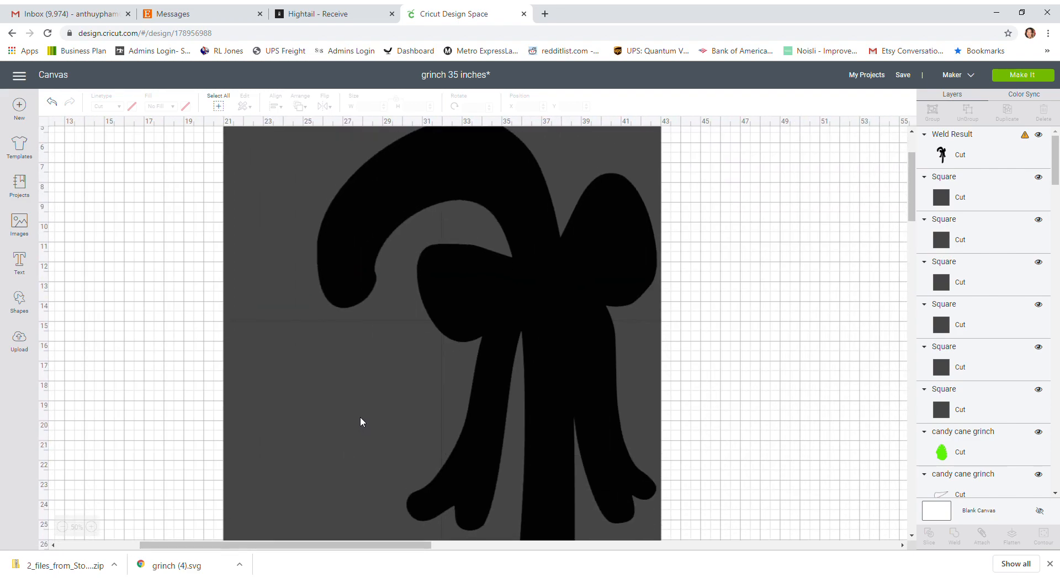
scroll(360, 417, up, 1)
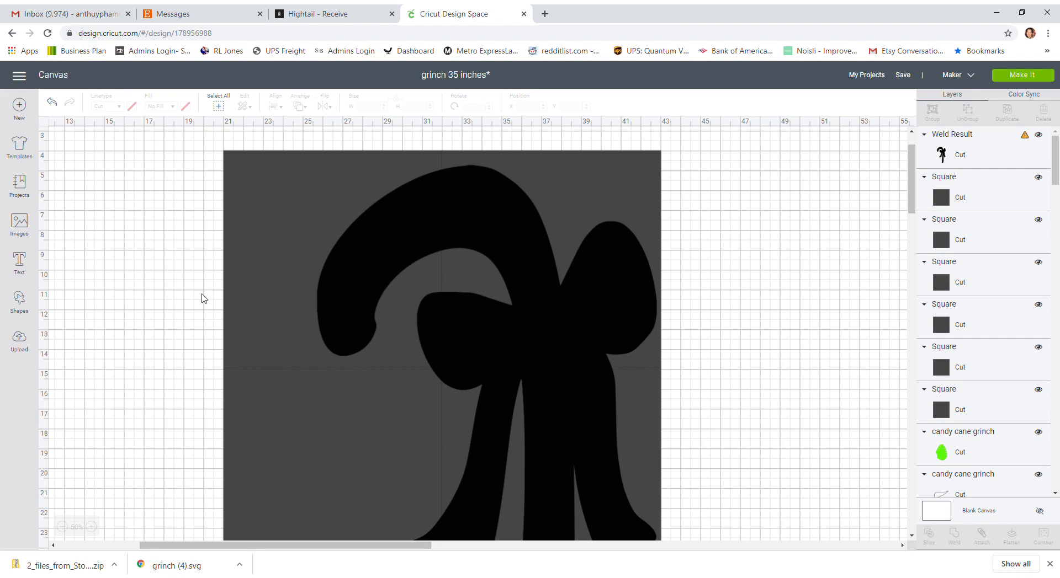
Insert the recently uploaded candy cane image onto the canvas.
click(19, 341)
click(145, 420)
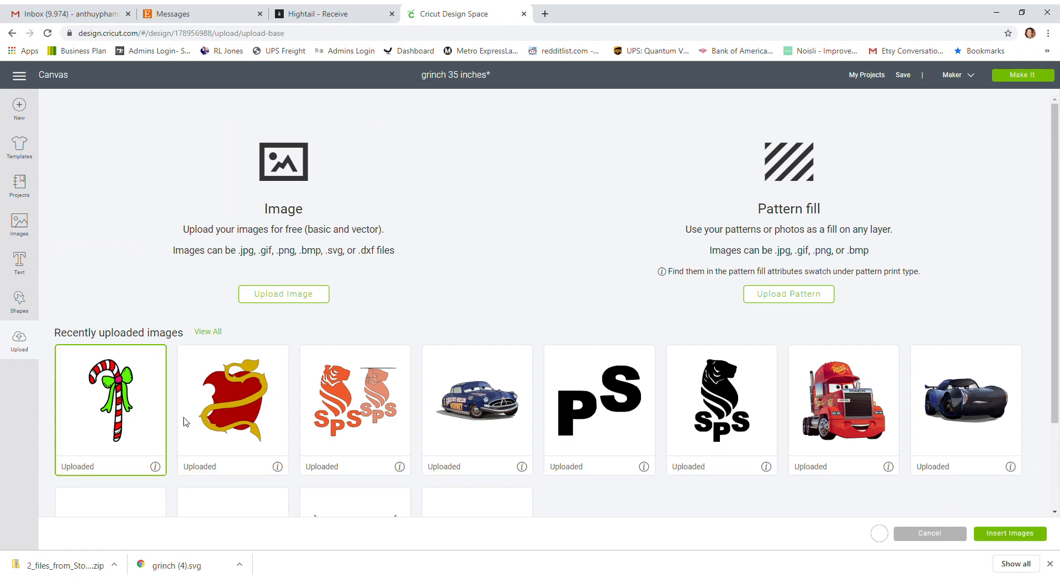
click(1020, 533)
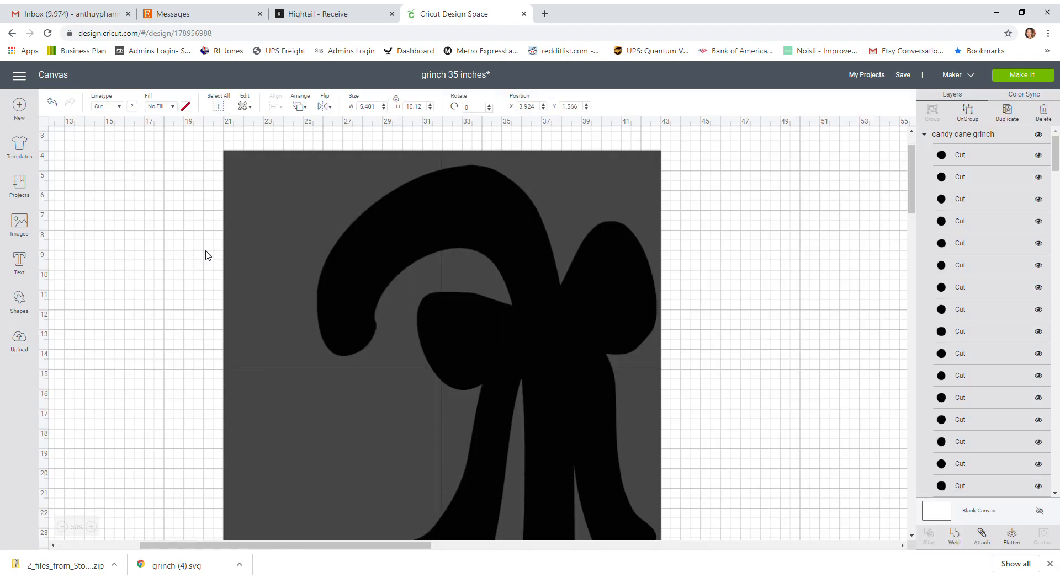
click(63, 527)
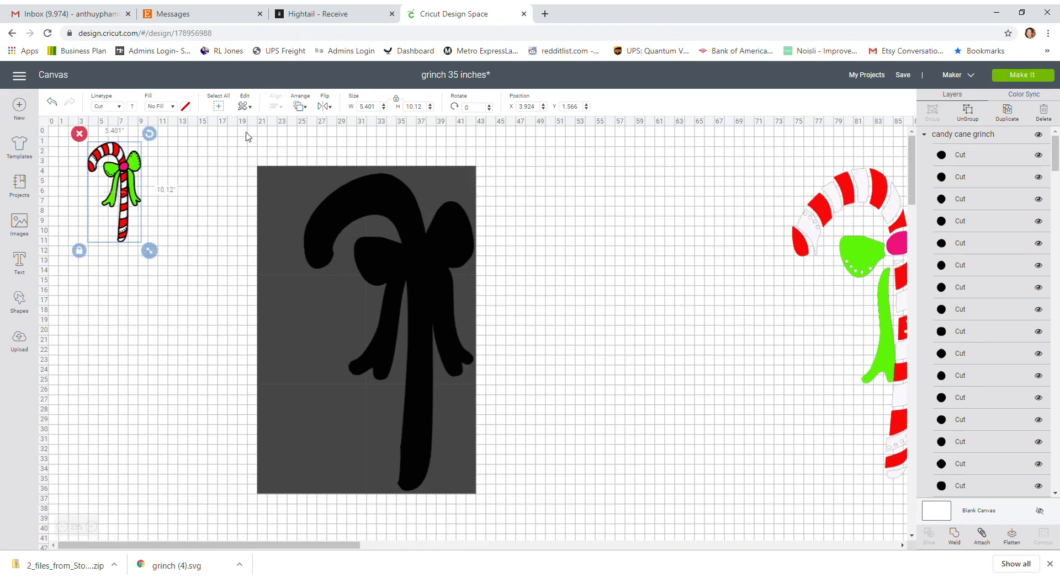
Set the inserted candy cane's height to 32 inches and align it over the black silhouette.
double_click(418, 107)
text(32)
key(Tab)
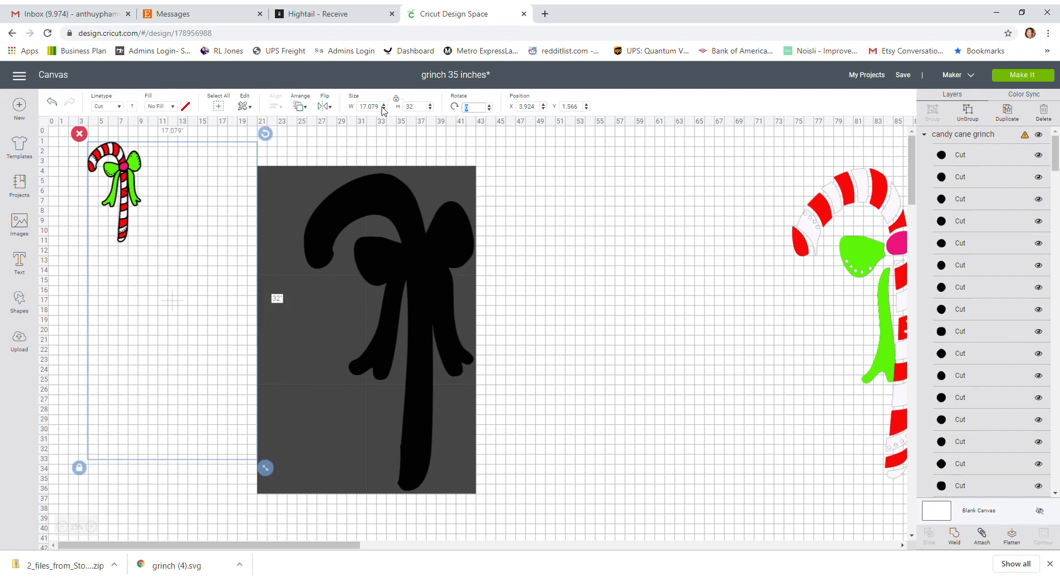
drag(203, 220, 419, 247)
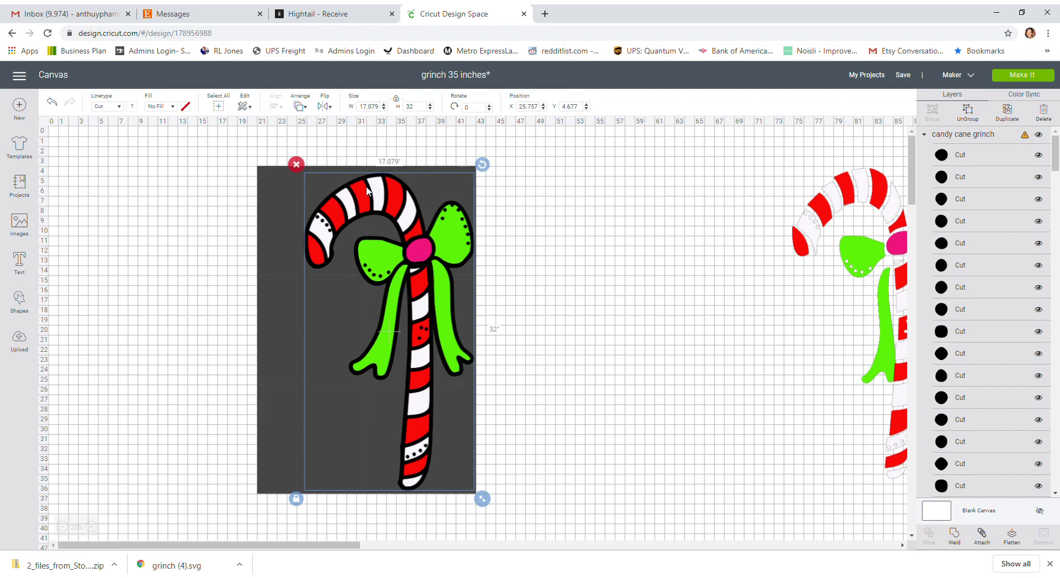
click(188, 495)
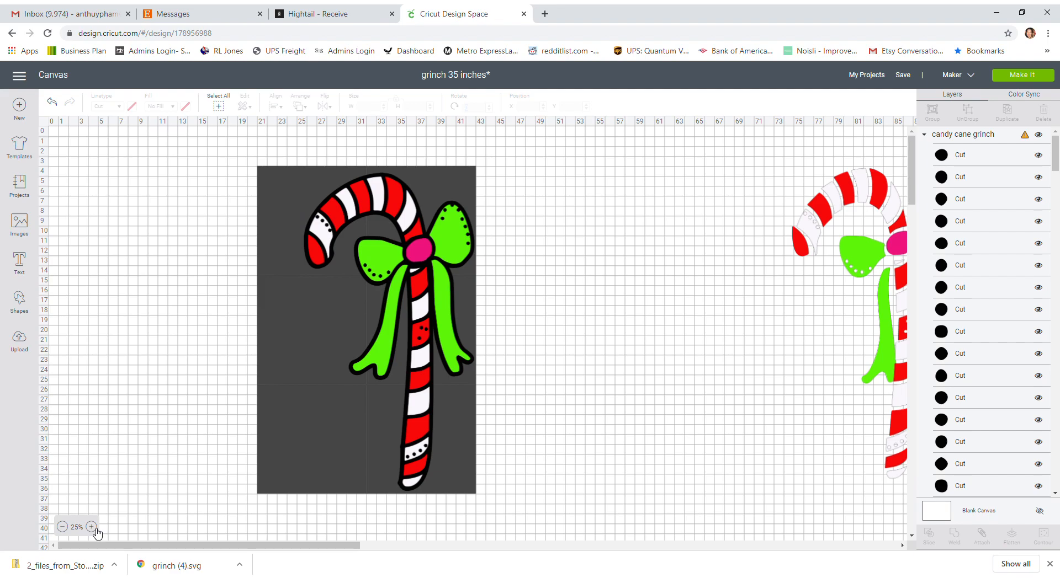
Select the black silhouette together with the colored candy cane and shift both left over the squares to about X 24.7.
click(91, 527)
drag(288, 545, 378, 545)
scroll(362, 411, down, 2)
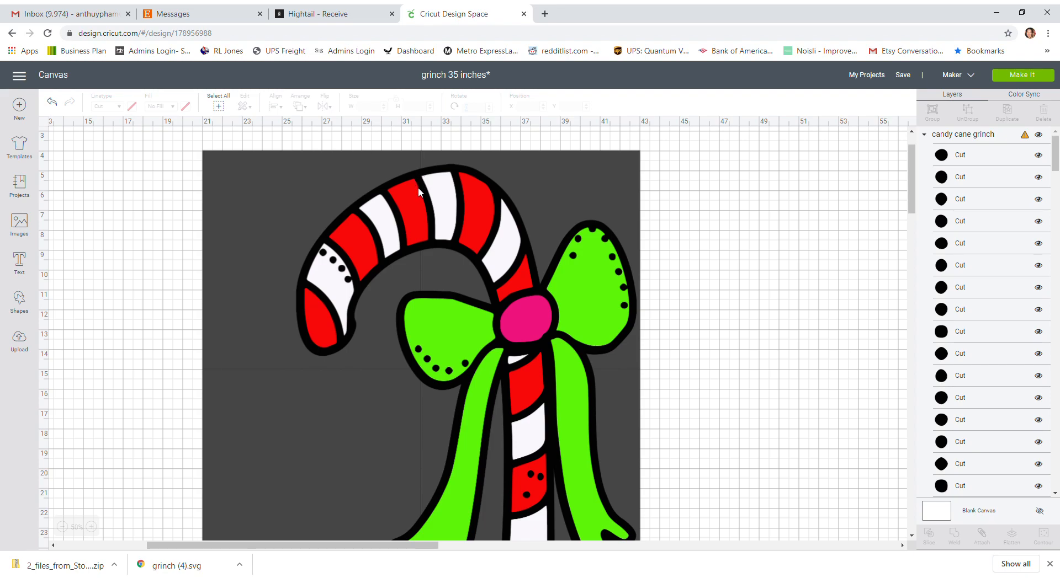
scroll(435, 268, down, 4)
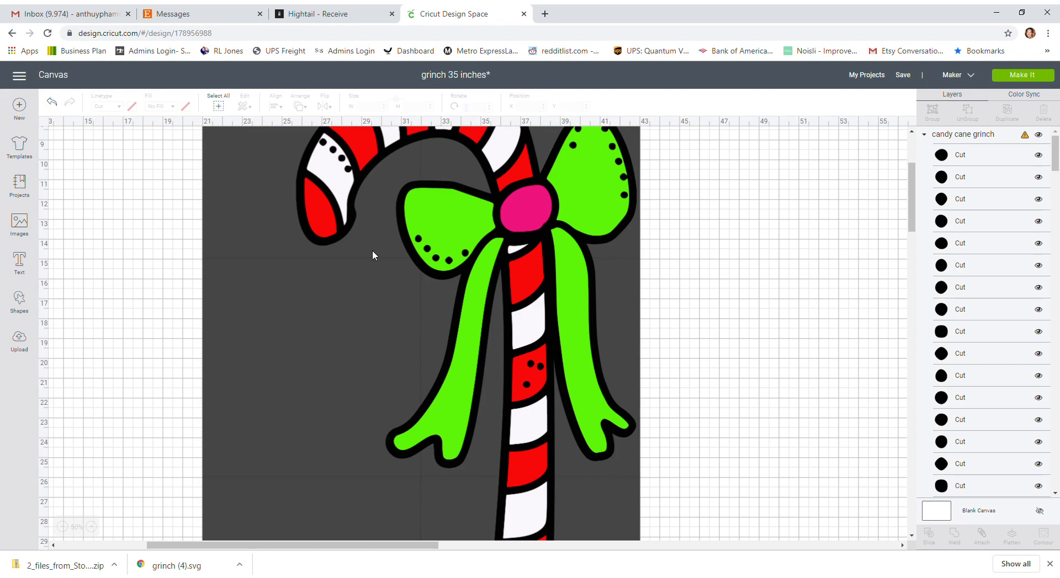
scroll(377, 253, up, 5)
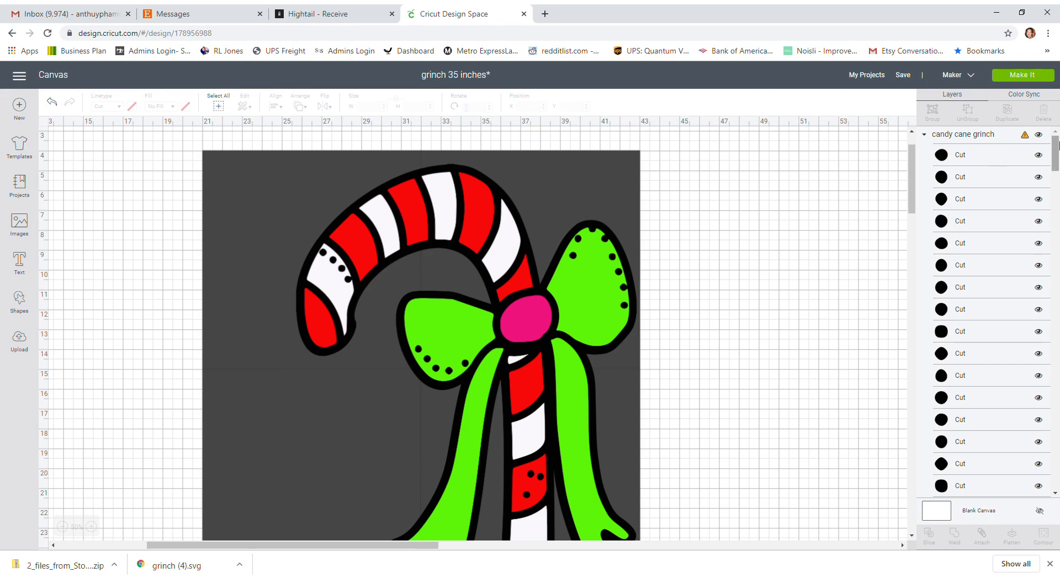
drag(1055, 150, 1055, 200)
scroll(1053, 243, down, 1)
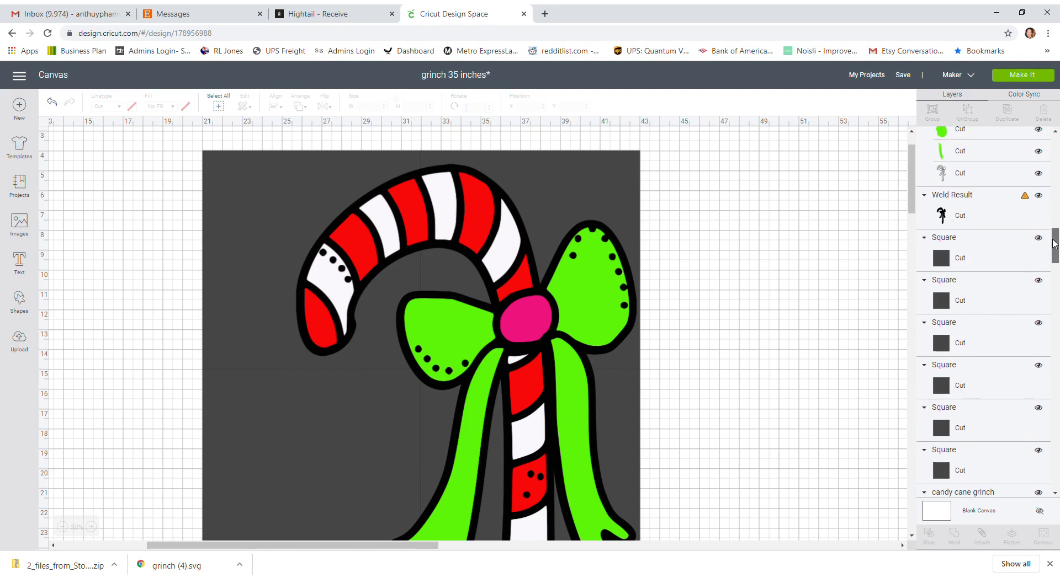
click(960, 218)
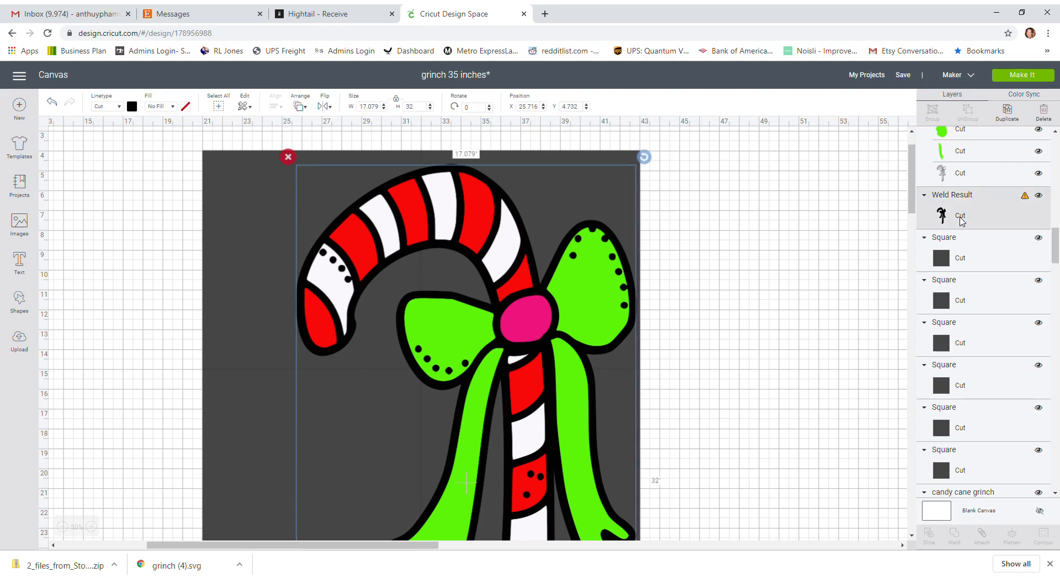
click(452, 219)
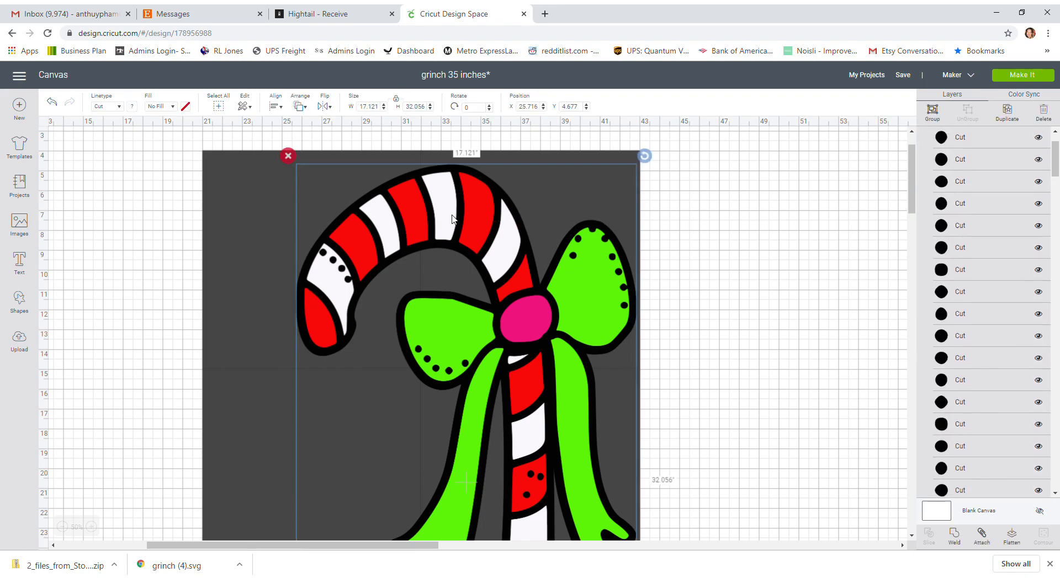
drag(451, 220, 430, 219)
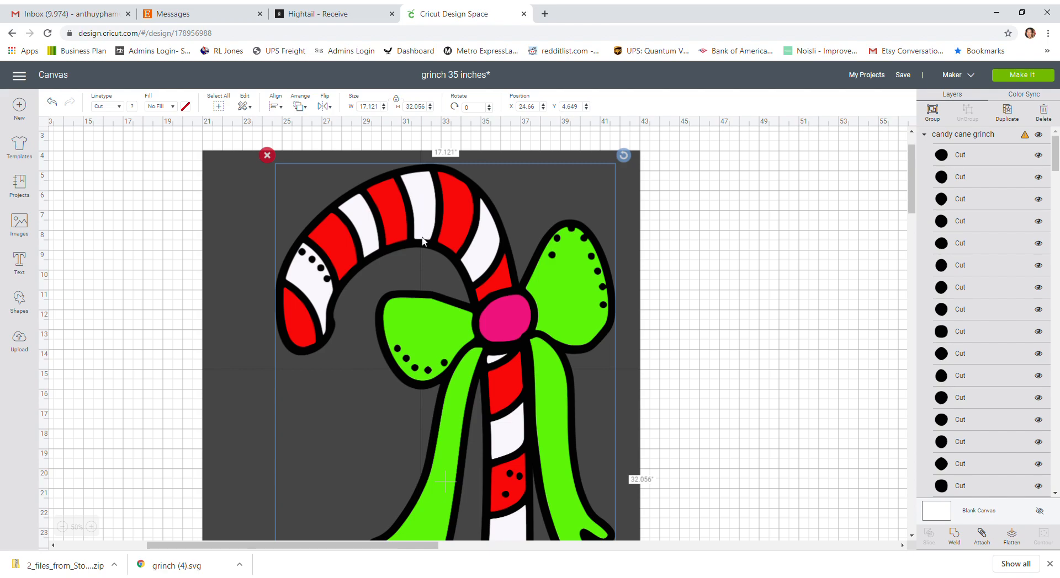
Adjust the candy cane and silhouette vertically over the square seams, placing them at about Y 4.9.
scroll(422, 243, down, 2)
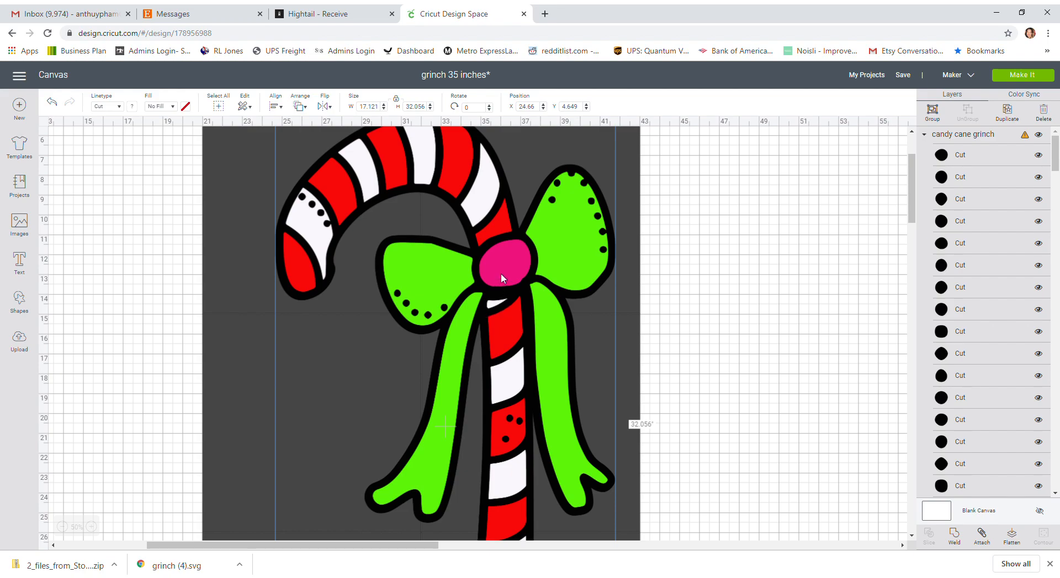
scroll(501, 274, down, 5)
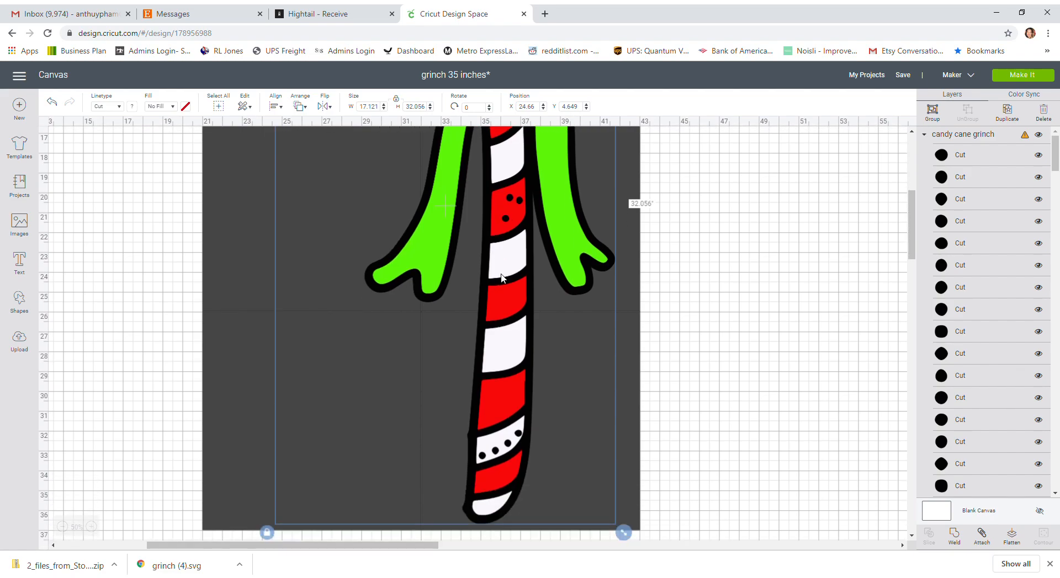
scroll(501, 274, up, 6)
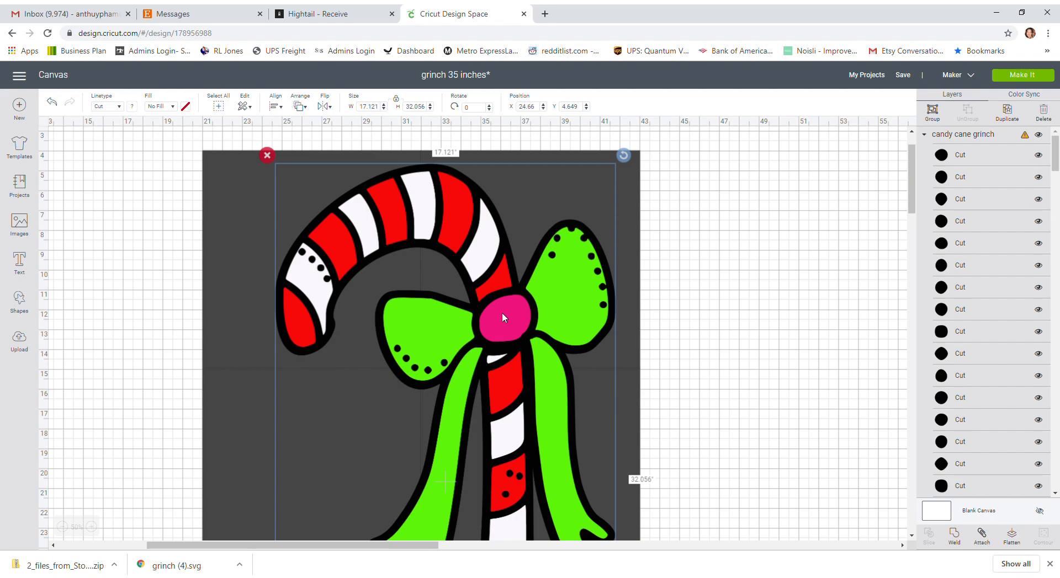
drag(503, 317, 502, 310)
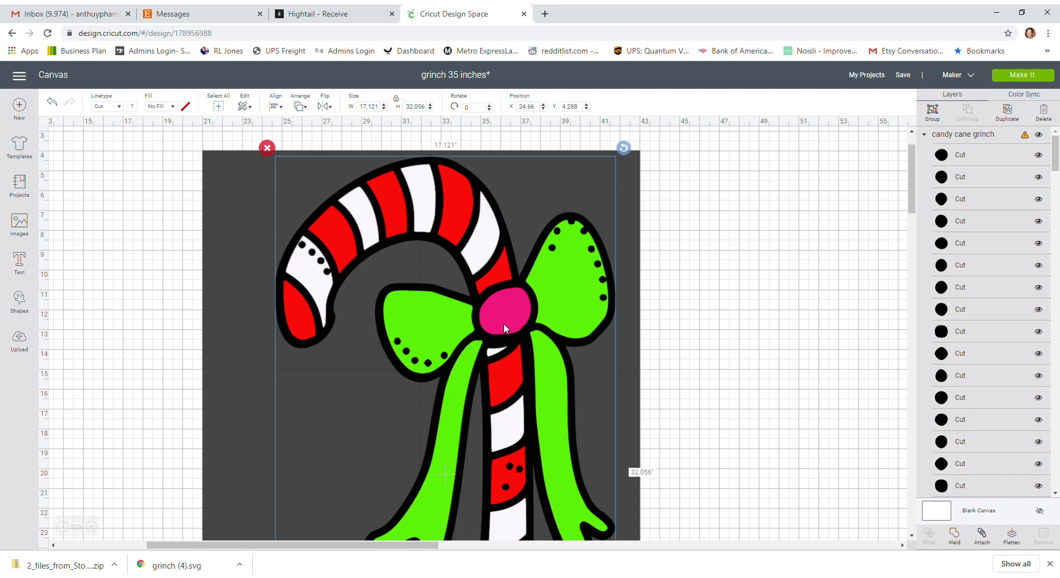
scroll(503, 324, down, 6)
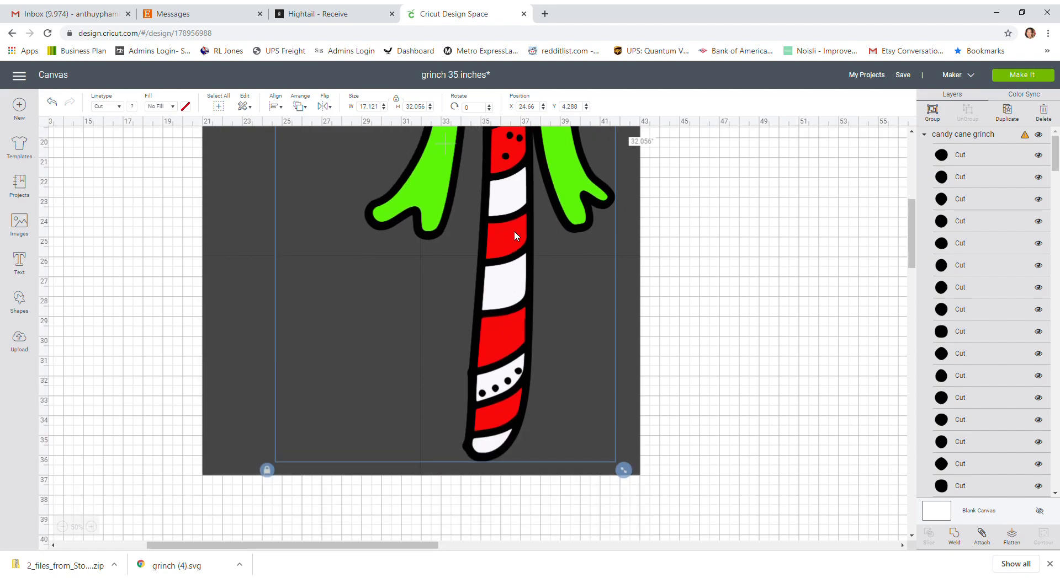
drag(507, 179, 507, 191)
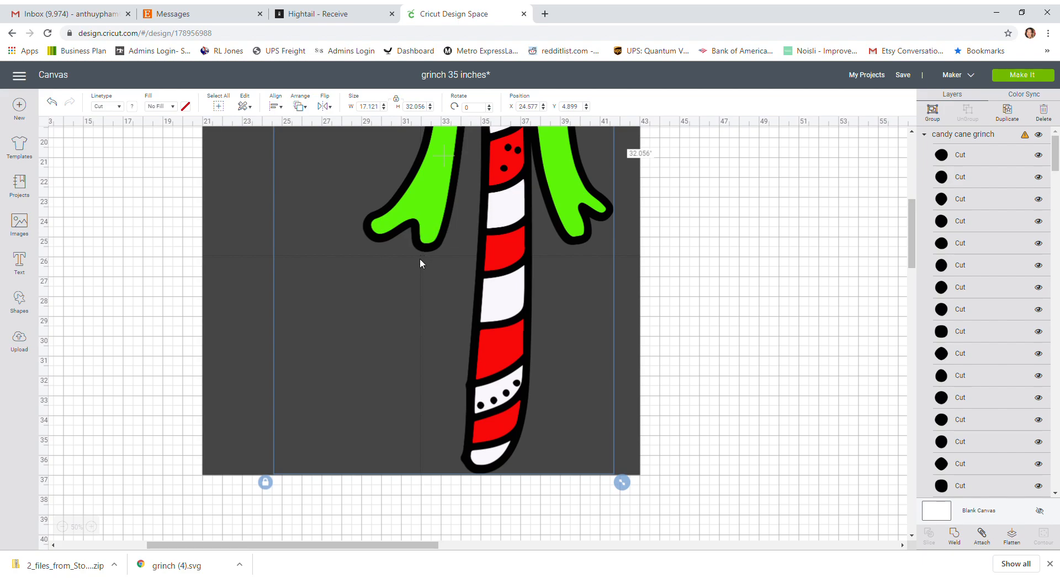
Shift the candy cane and silhouette further left over the squares to about X 23.5.
scroll(420, 235, up, 5)
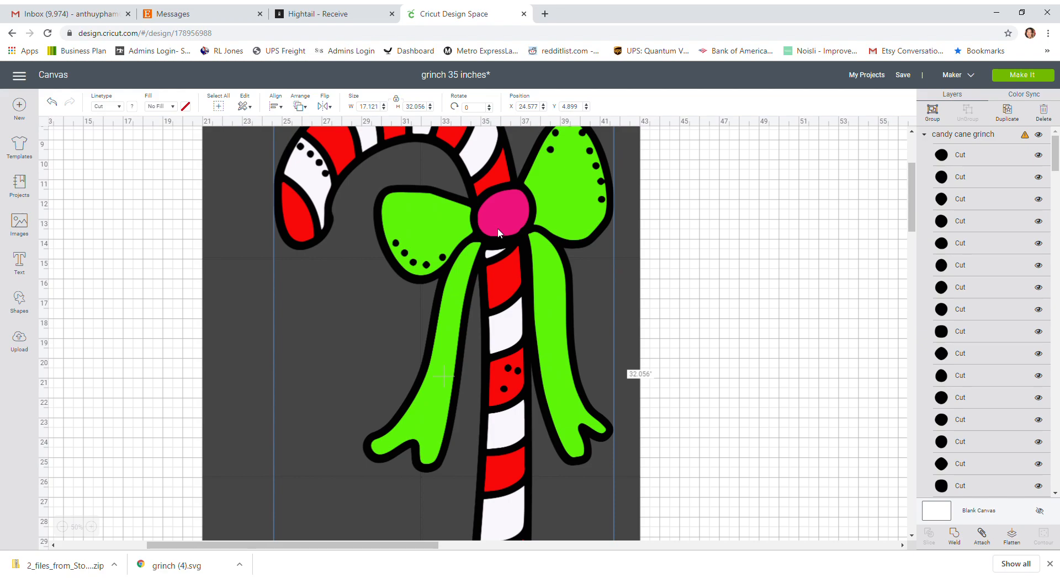
drag(497, 229, 481, 228)
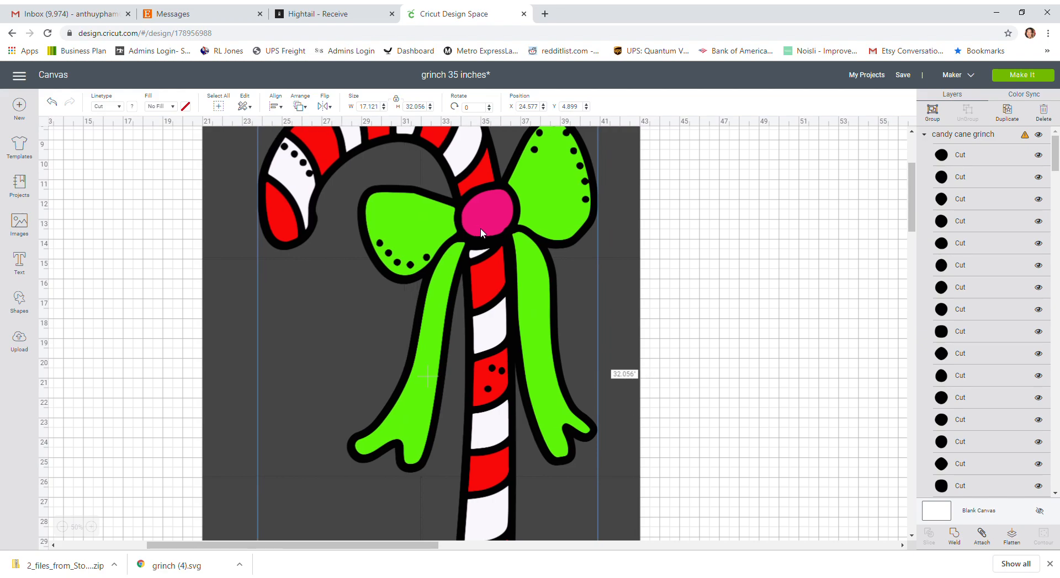
drag(480, 227, 475, 227)
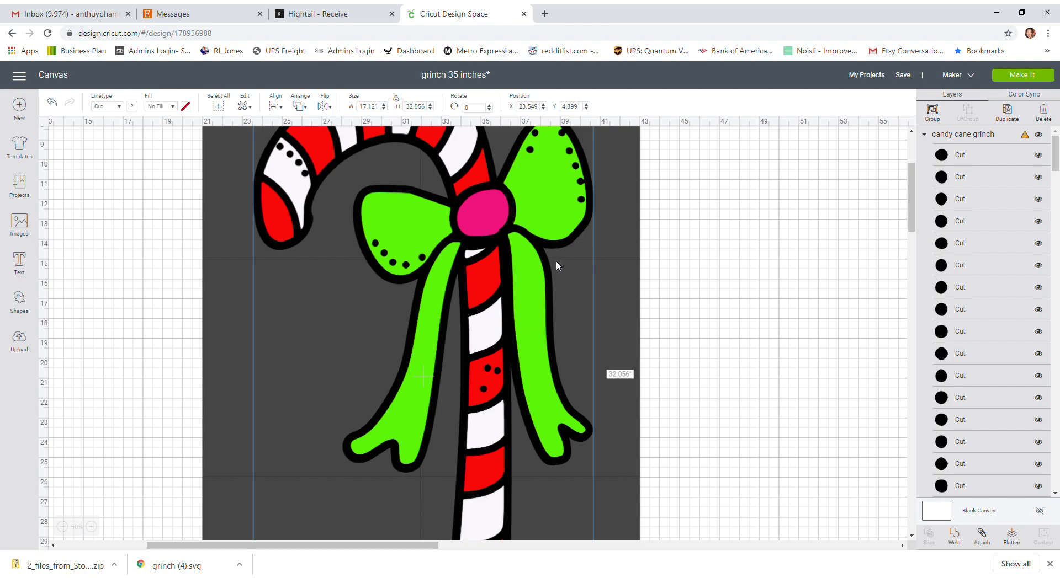
scroll(510, 264, up, 2)
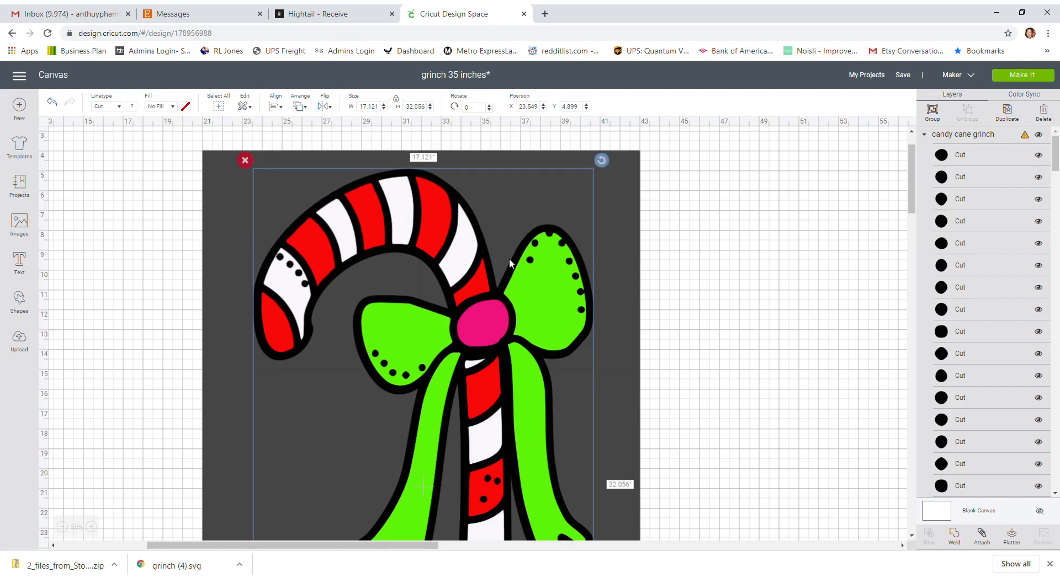
Rotate the candy cane and silhouette together to about 350.4° and place them at about X 22.1, Y 4.2 over the squares.
scroll(509, 264, down, 5)
scroll(509, 264, up, 2)
scroll(510, 263, up, 2)
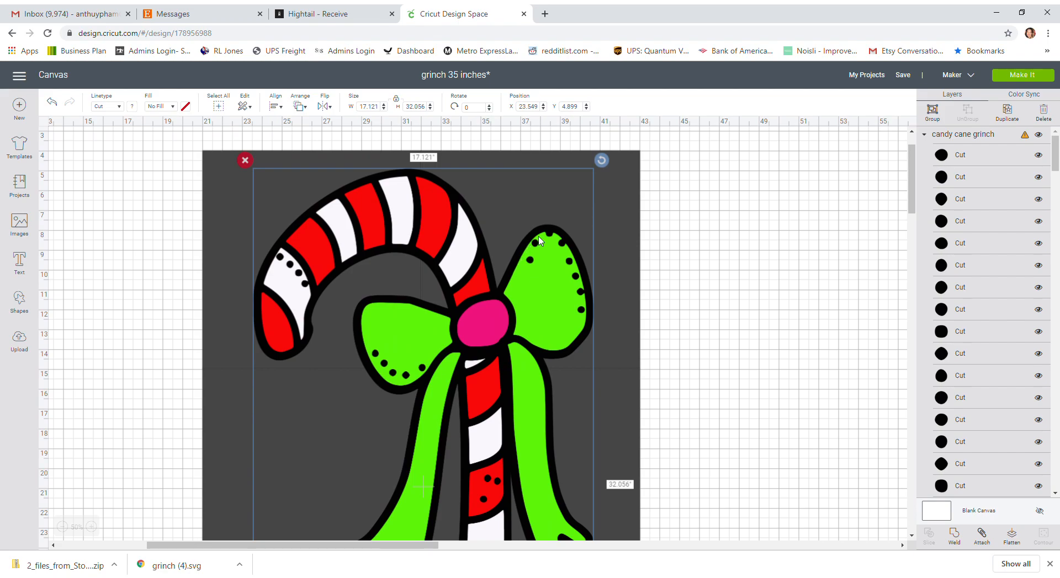
click(62, 527)
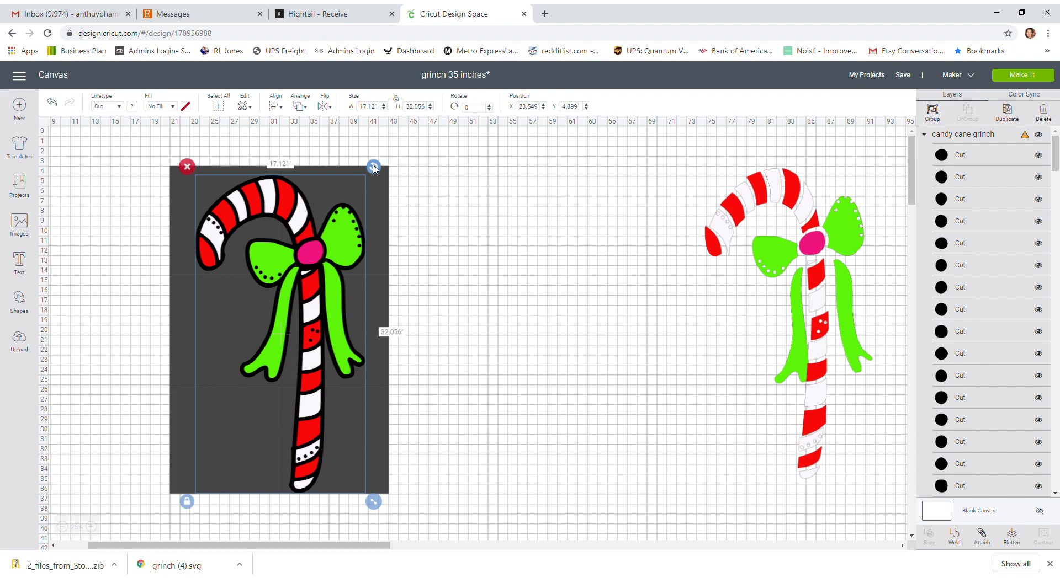
drag(373, 169, 352, 168)
drag(299, 244, 300, 236)
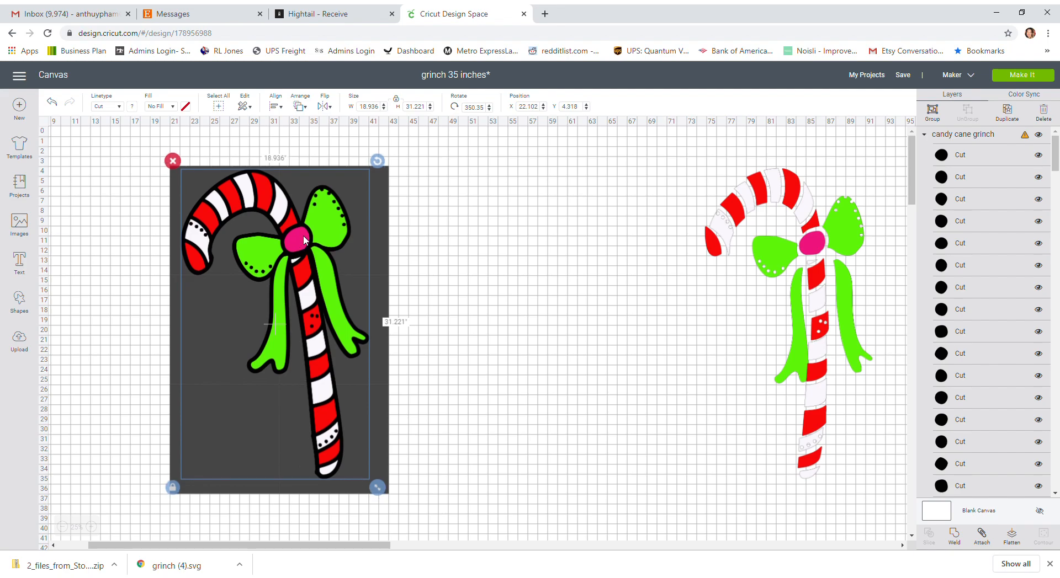
drag(312, 220, 312, 218)
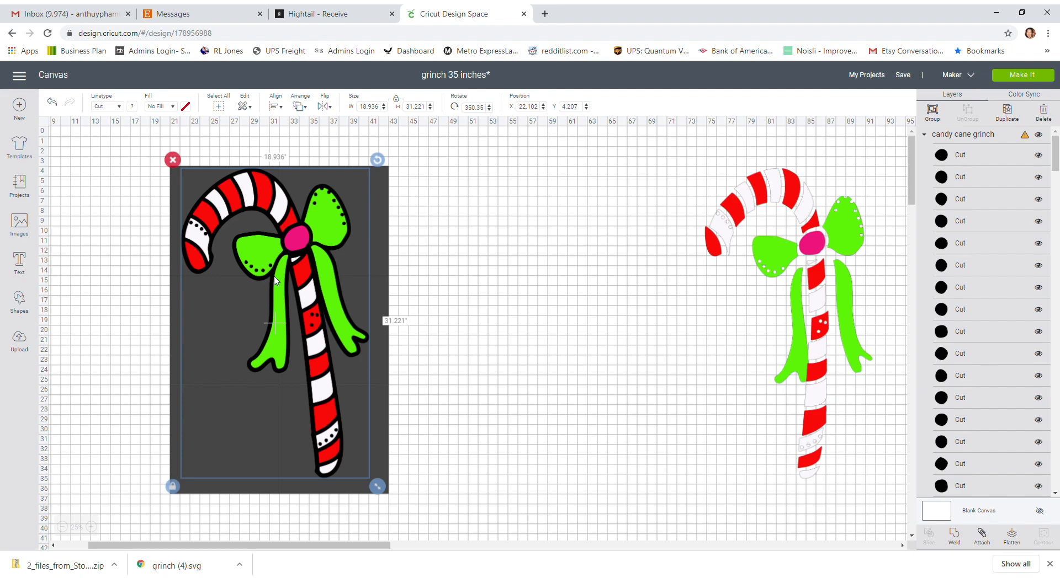
Rotate the candy cane and silhouette further counterclockwise to about 341.7° and place them at about X 21.6, Y 5.9.
drag(305, 222, 307, 238)
drag(379, 178, 356, 166)
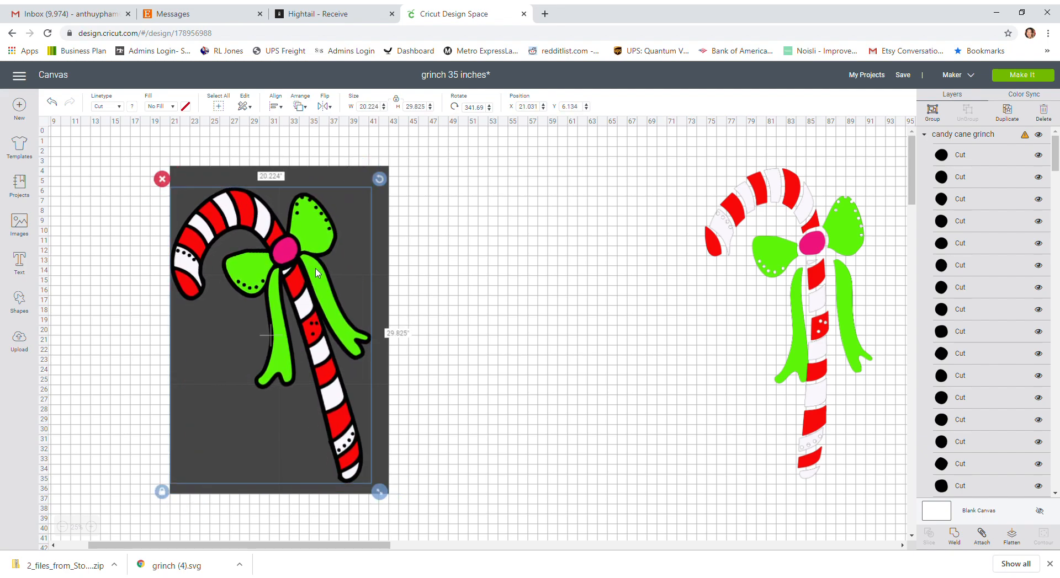
drag(301, 276, 308, 283)
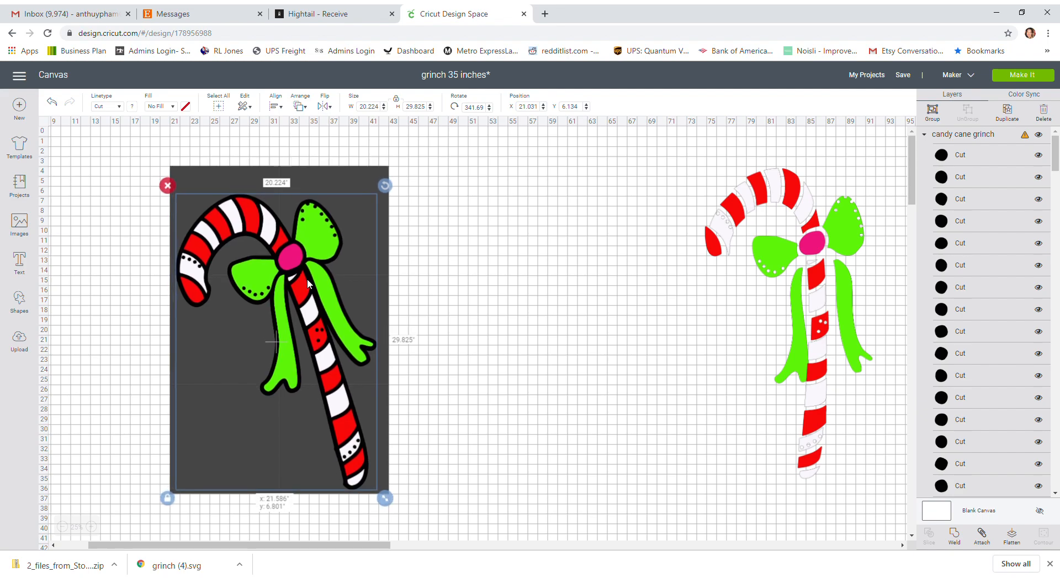
drag(307, 279, 307, 270)
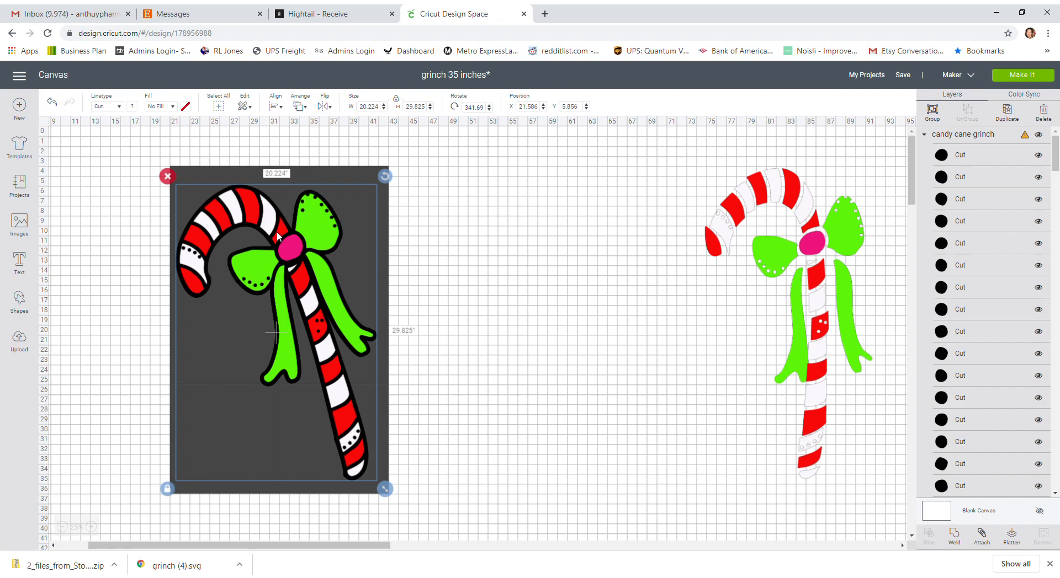
Shift the tilted candy cane and silhouette to about X 21.3, Y 7.1 relative to the square seams.
drag(286, 234, 285, 234)
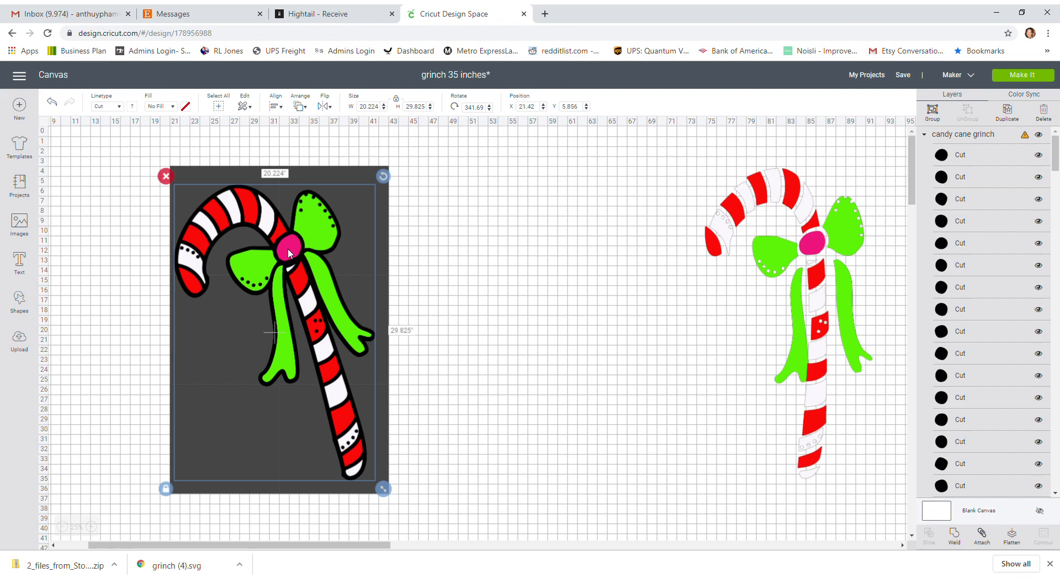
drag(288, 249, 286, 249)
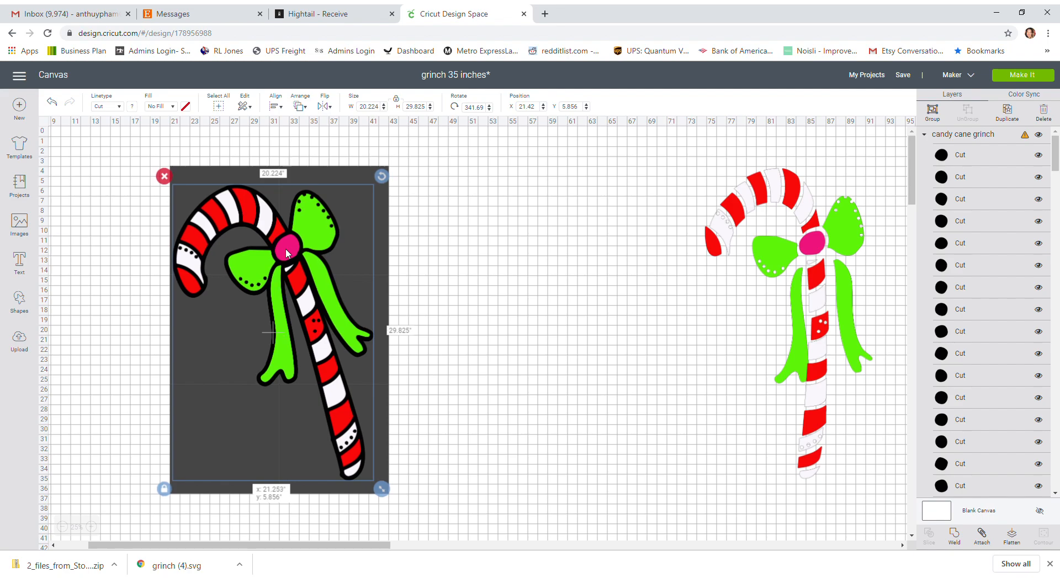
drag(286, 253, 286, 254)
drag(286, 247, 287, 265)
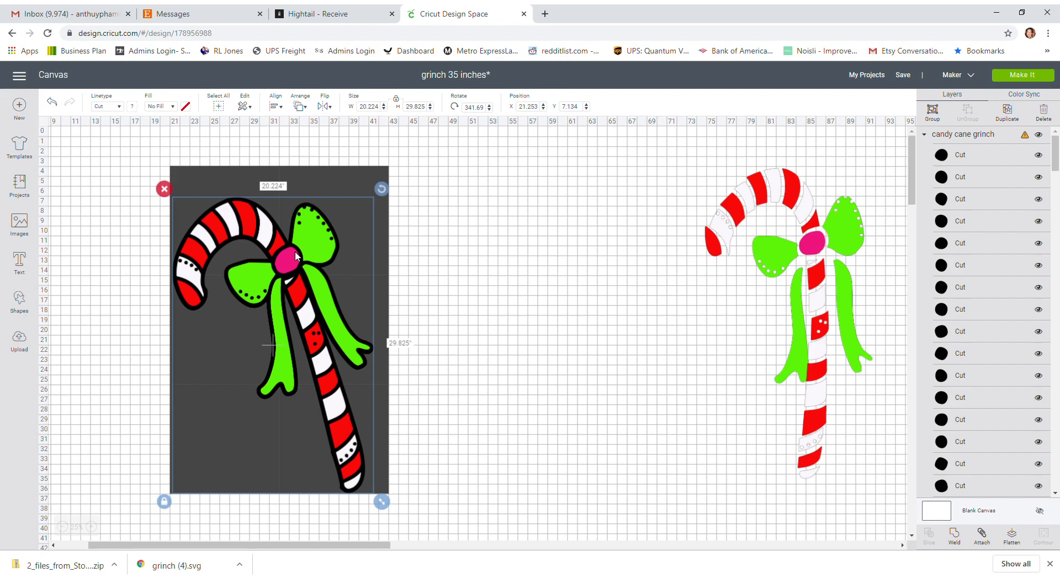
Rotate the candy cane and silhouette to about 338.2° and reposition them at about X 21.2, Y 7.8 over the squares.
drag(381, 189, 371, 182)
drag(288, 263, 292, 263)
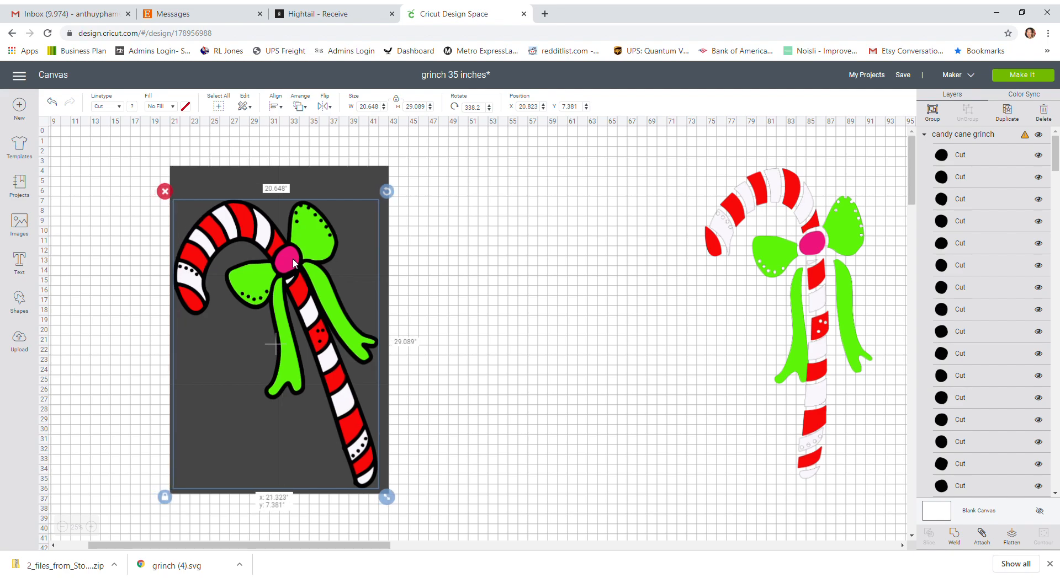
drag(293, 260, 297, 252)
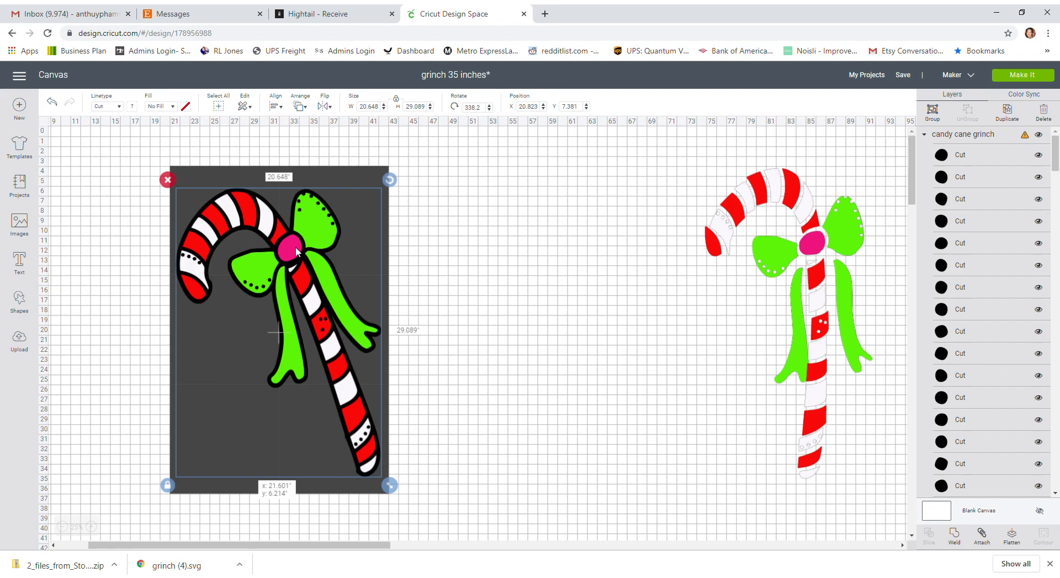
mouse_move(296, 251)
mouse_down()
mouse_move(293, 238)
mouse_move(292, 263)
mouse_up()
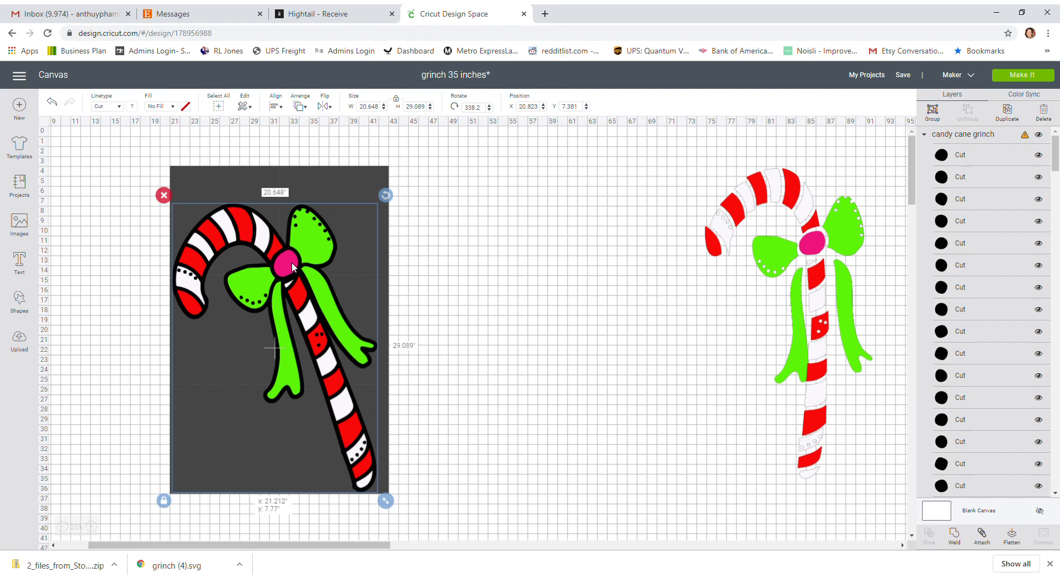
drag(291, 263, 292, 262)
Rotate the candy cane and silhouette to about 334.2° and fit them within the squares at about X 21, Y 7.7.
drag(384, 196, 373, 188)
drag(285, 266, 285, 261)
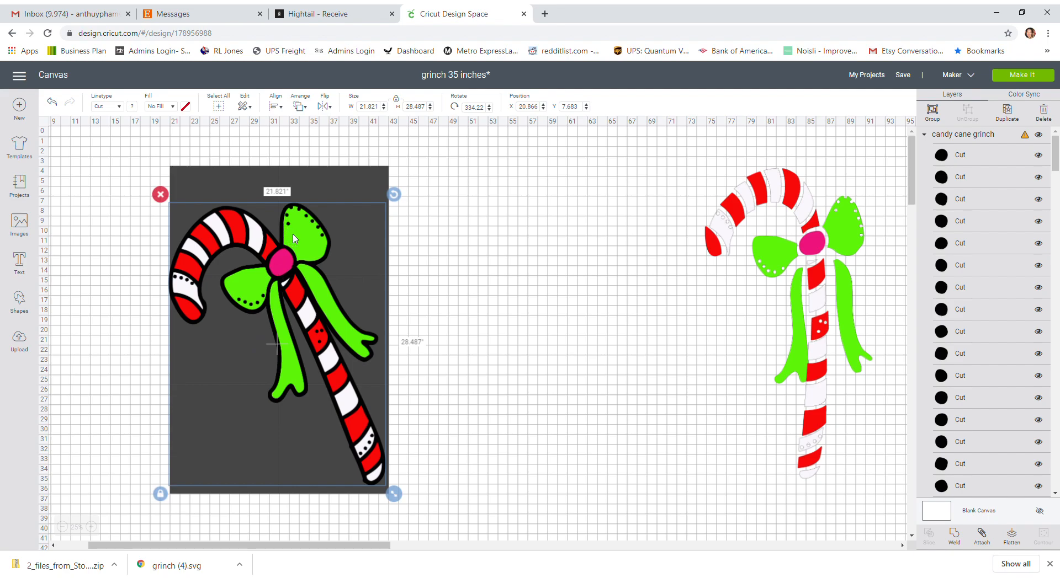
drag(294, 239, 297, 238)
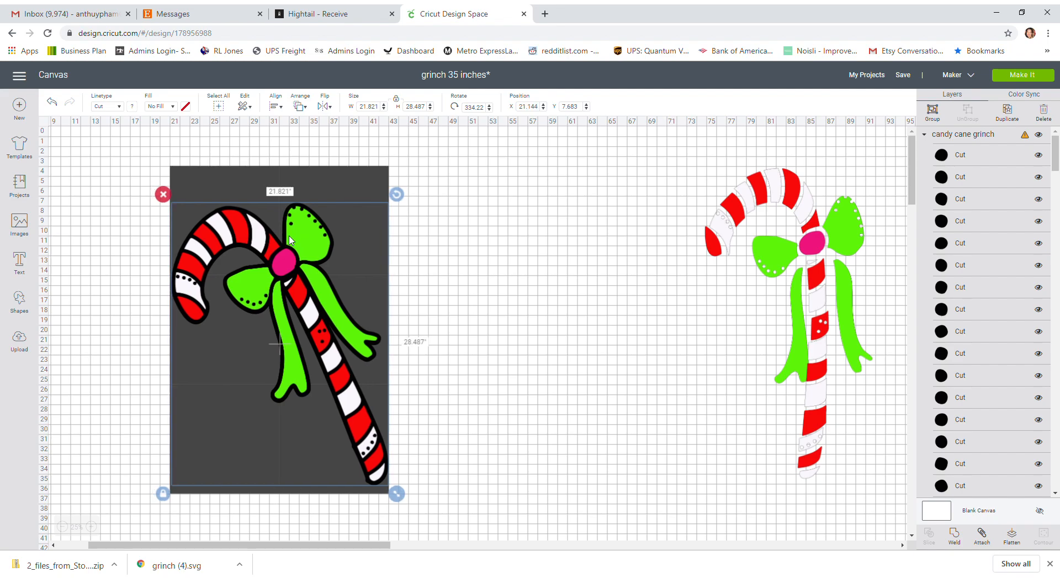
drag(289, 238, 288, 239)
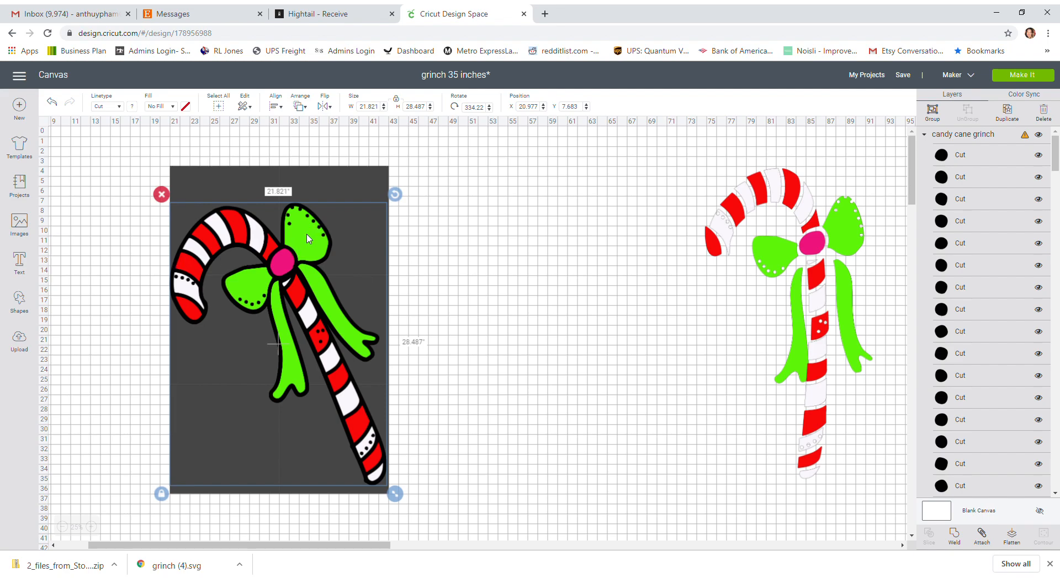
click(148, 411)
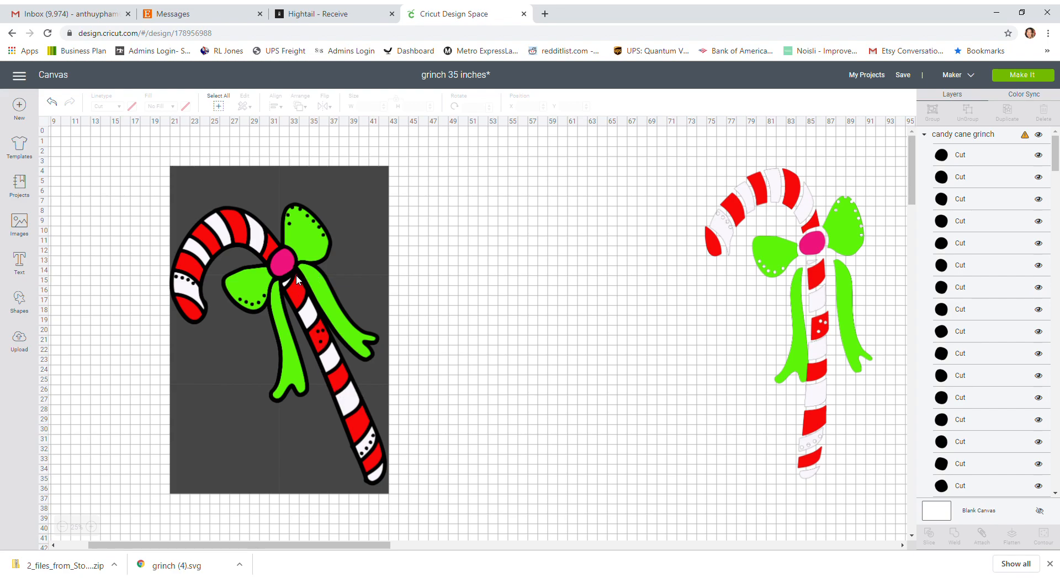
click(279, 270)
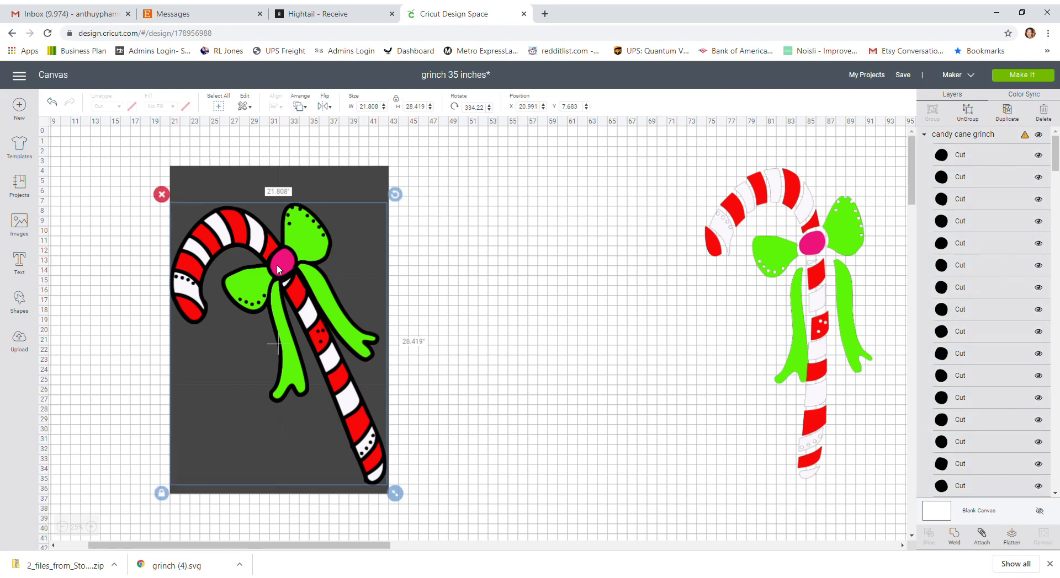
drag(279, 270, 279, 273)
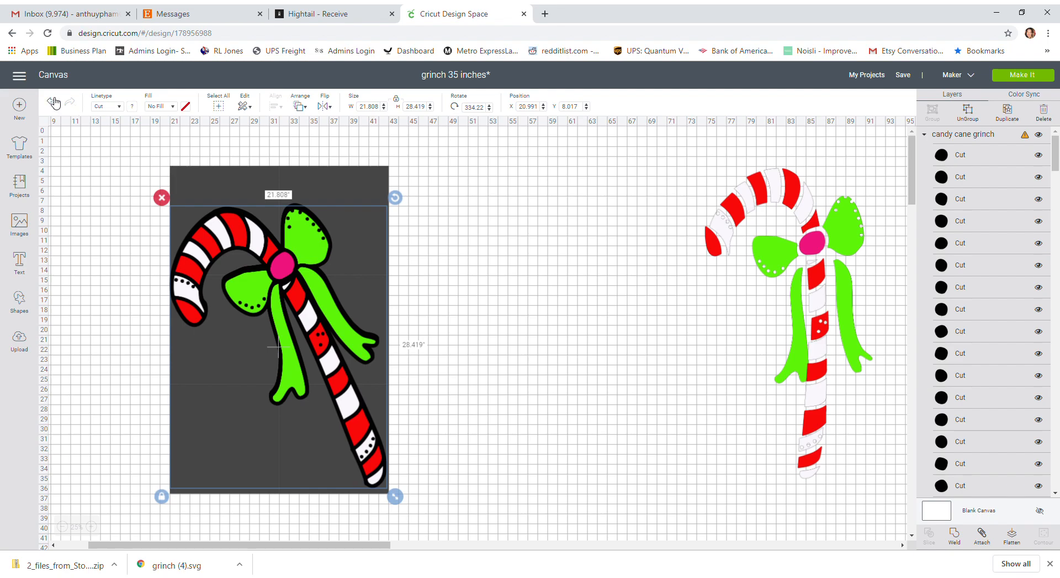
click(52, 102)
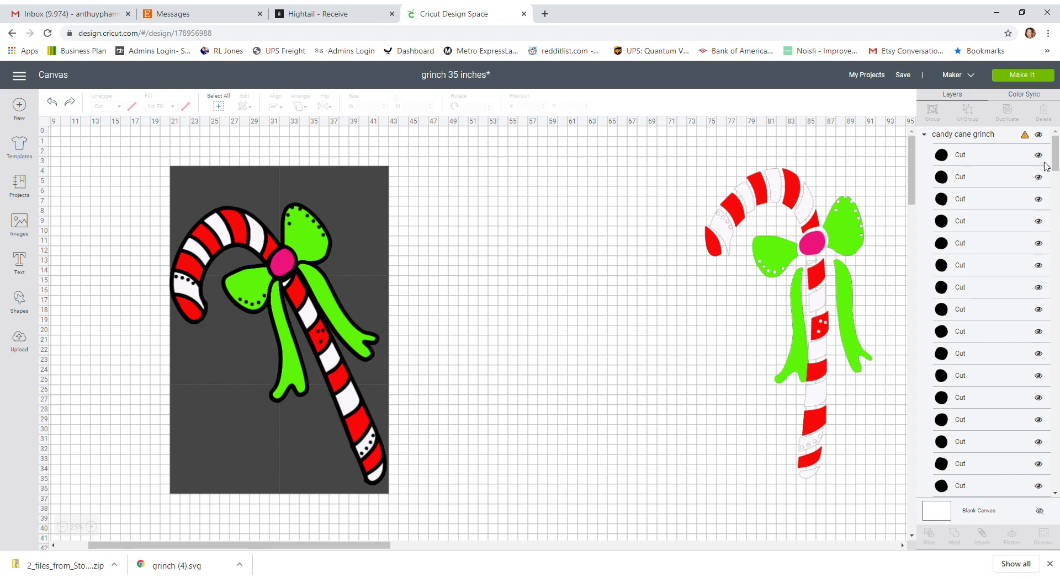
Select the candy cane grinch group together with the Weld Result layer and move both up to about X 21.1, Y 6.4.
click(971, 142)
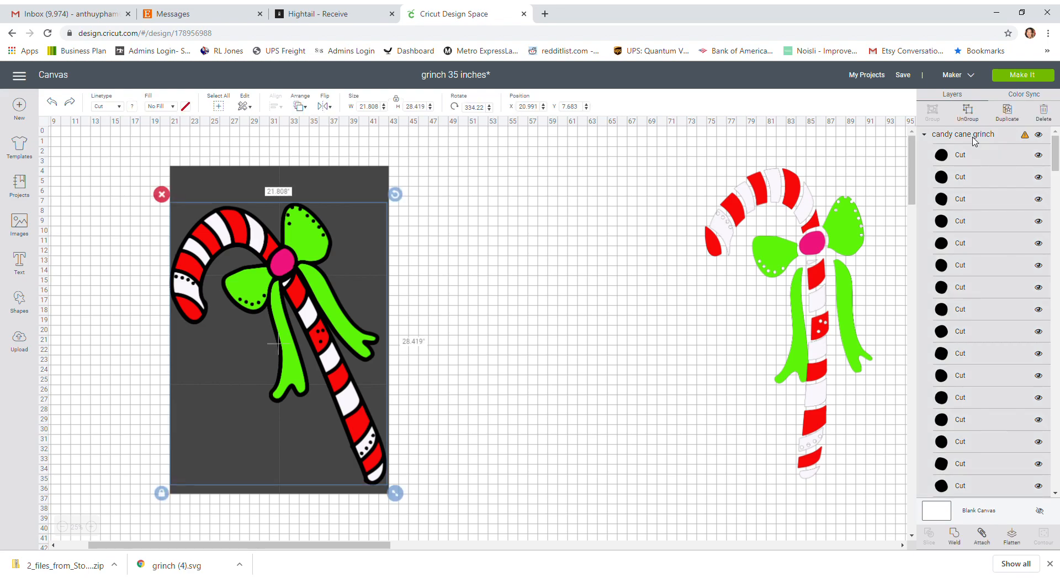
scroll(1055, 150, down, 1)
scroll(1055, 150, down, 8)
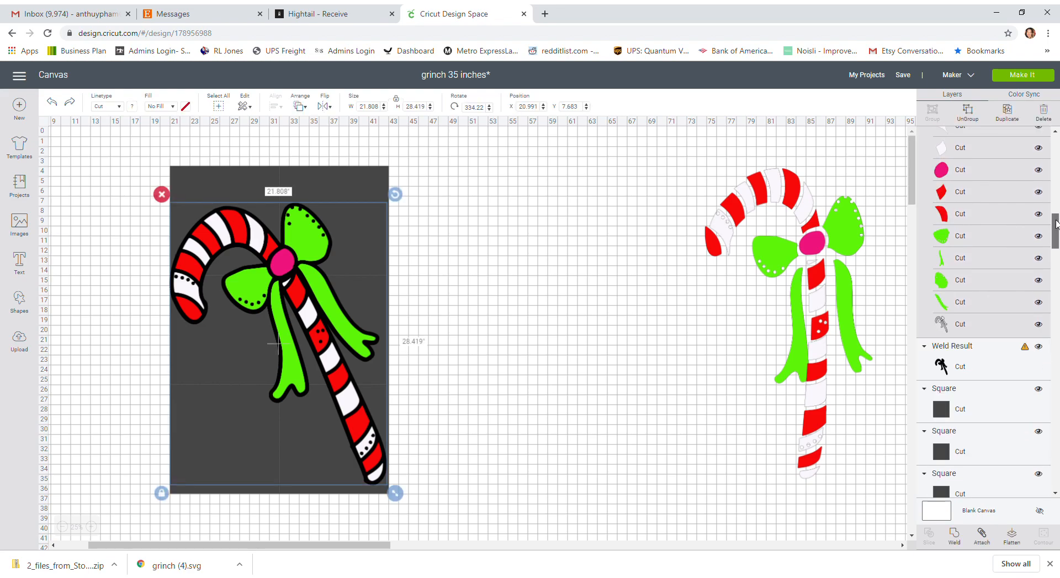
click(962, 357)
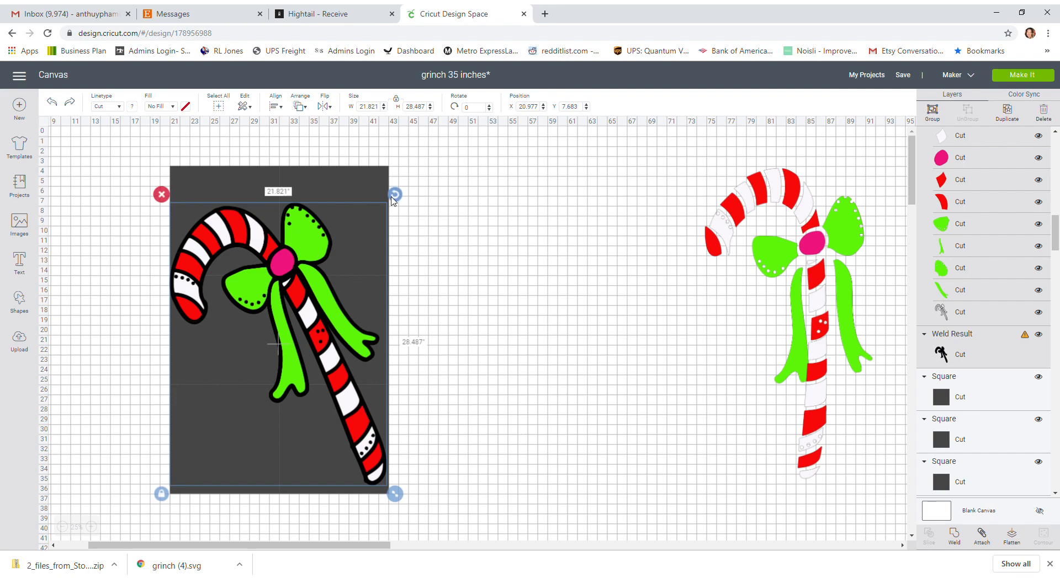
drag(316, 228, 318, 216)
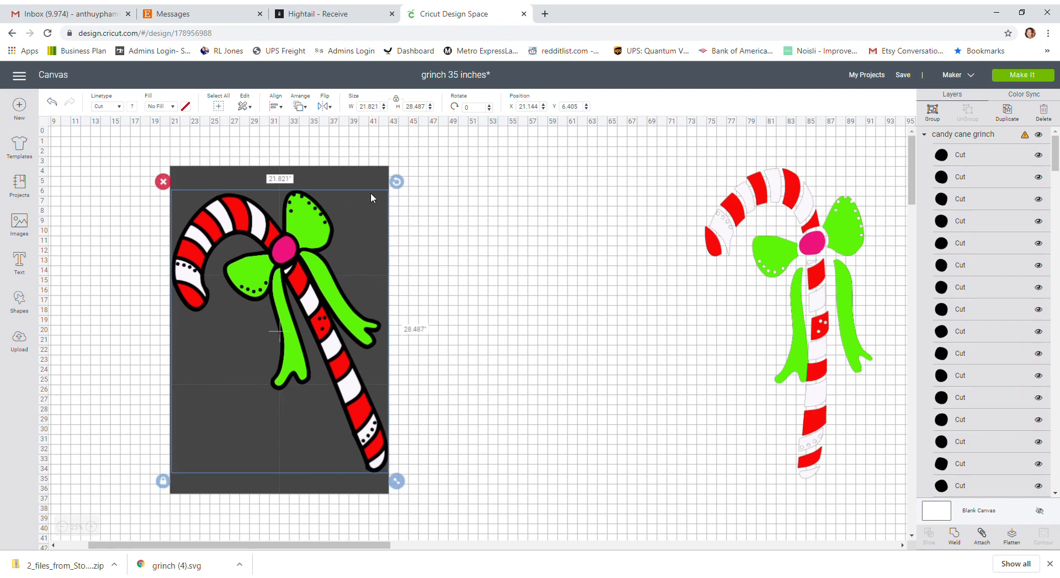
Rotate the candy cane and silhouette about 3.6° clockwise and settle them at about X 21.5, Y 6.1 over the square seams.
drag(397, 182, 400, 201)
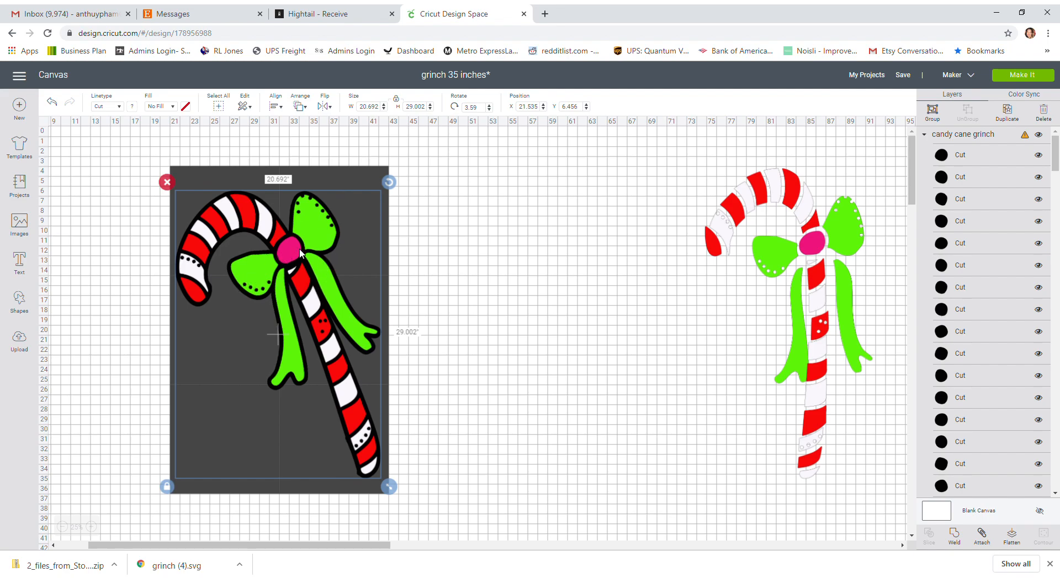
drag(300, 253, 300, 265)
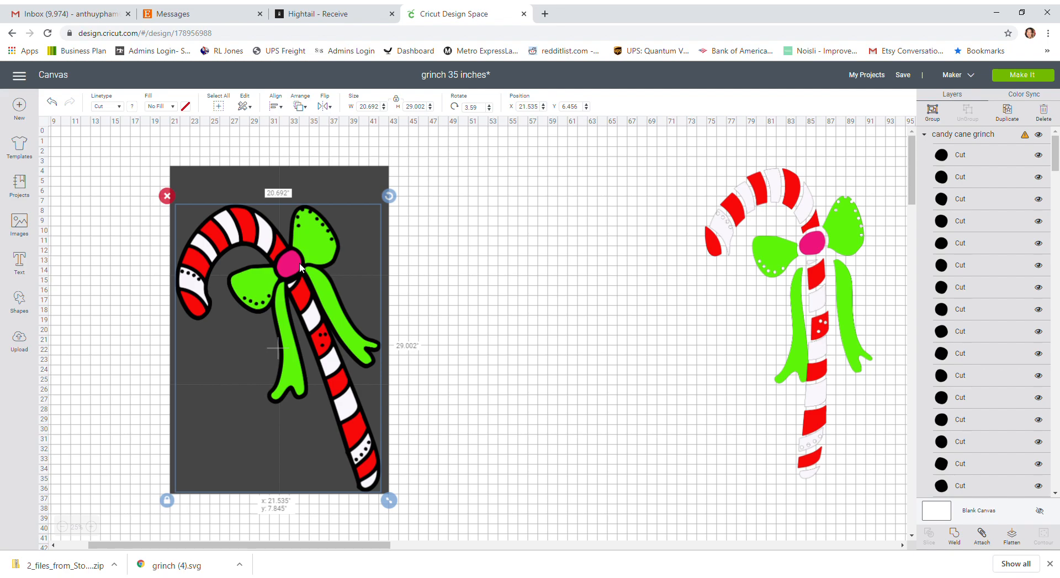
drag(301, 268, 300, 267)
drag(307, 243, 307, 244)
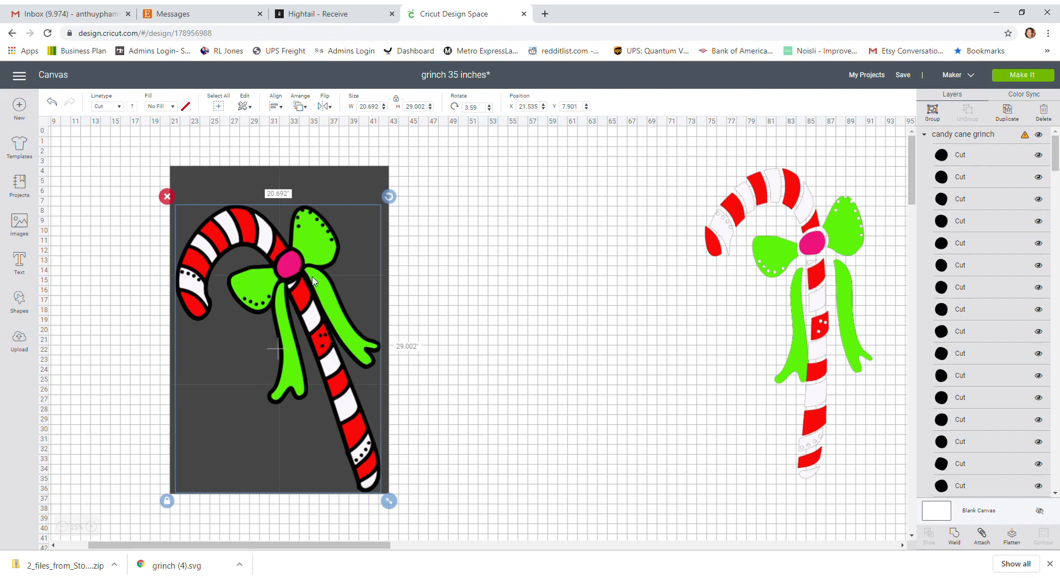
drag(307, 256, 307, 237)
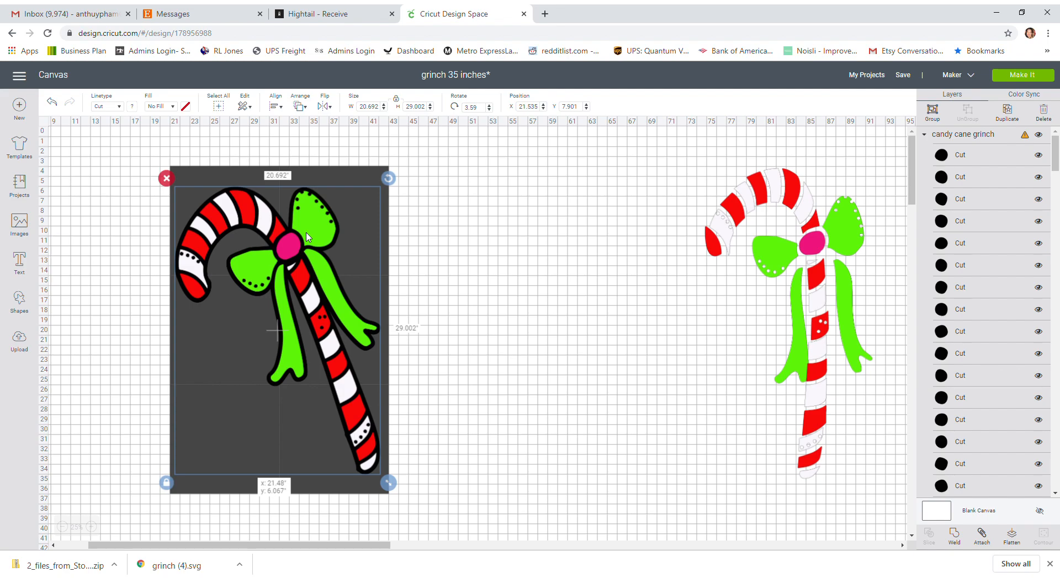
drag(308, 237, 307, 238)
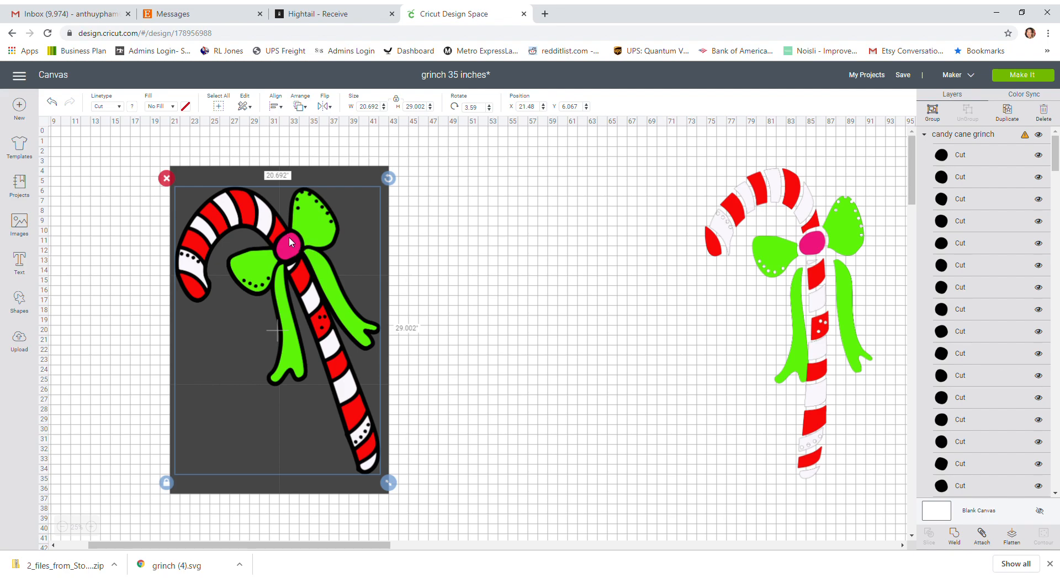
click(92, 490)
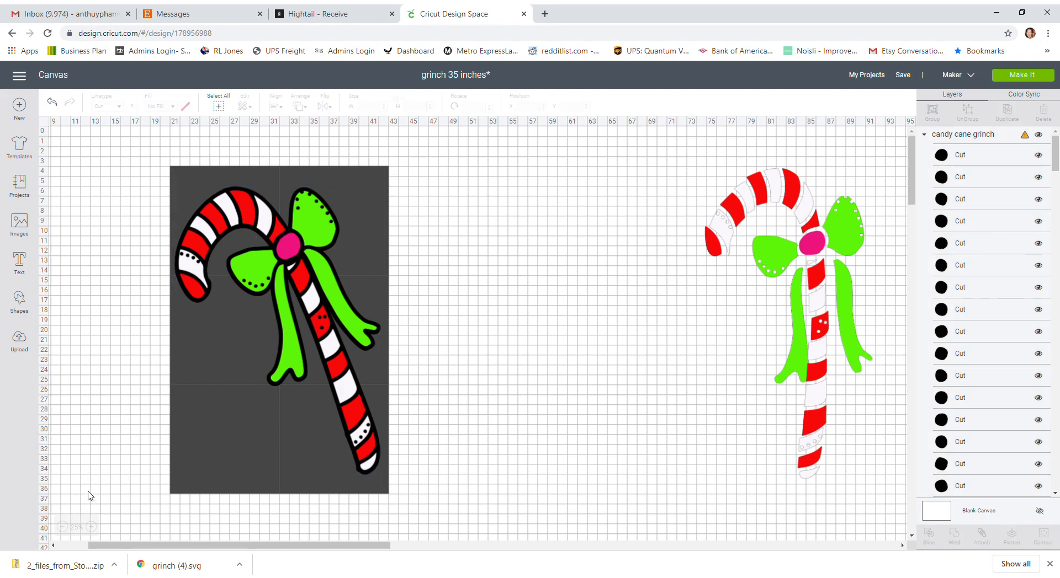
Examine up close where the square seams cross the candy cane, bow and ribbons.
click(91, 527)
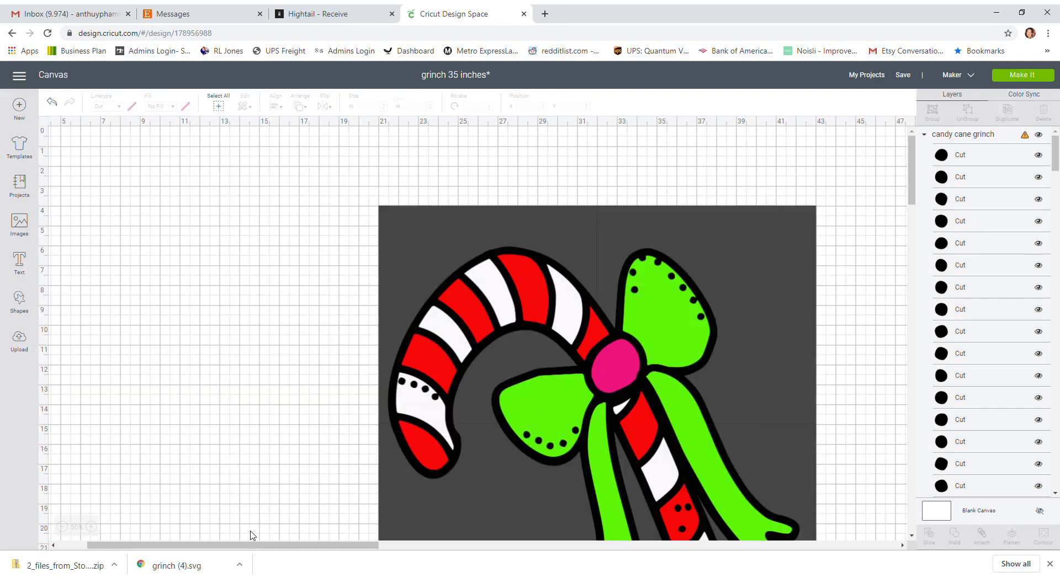
drag(249, 547, 272, 550)
scroll(260, 449, down, 2)
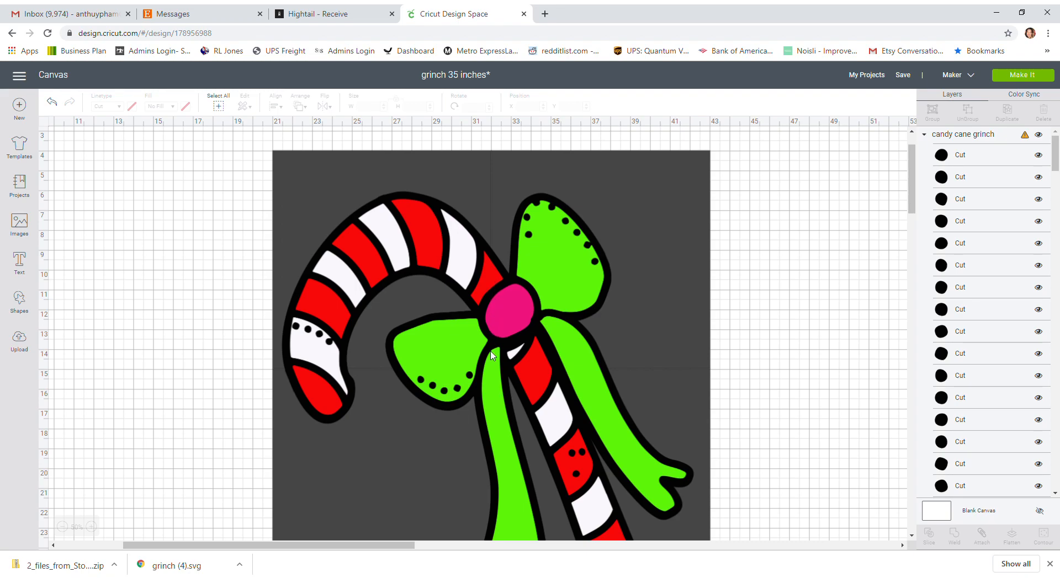
scroll(488, 406, down, 1)
scroll(488, 409, down, 3)
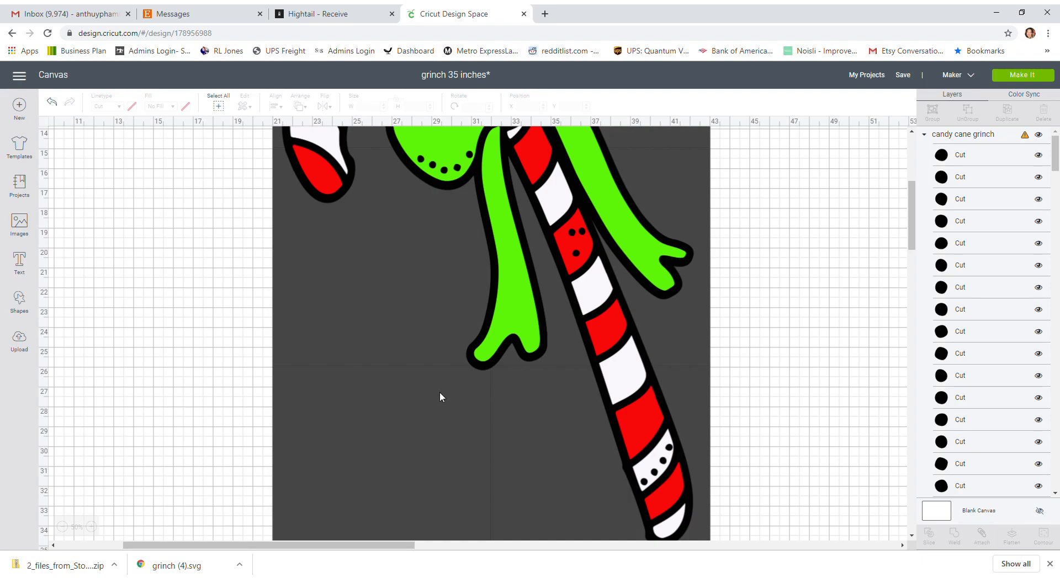
scroll(440, 392, up, 5)
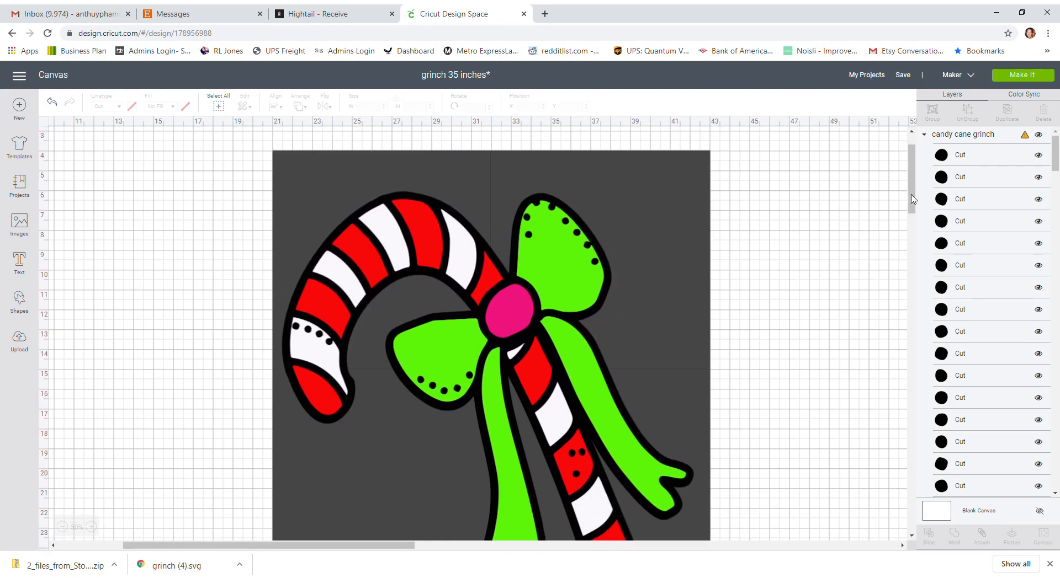
Select the candy cane grinch group together with the Weld Result layer and shift both to about X 21.6, Y 6.2 over the squares.
click(992, 137)
scroll(981, 373, down, 10)
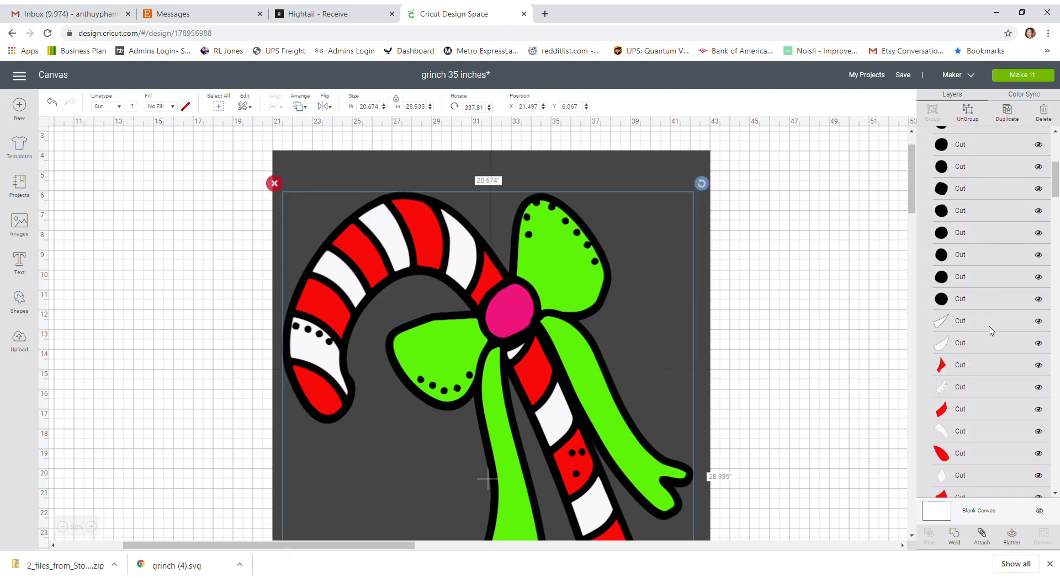
scroll(981, 373, down, 2)
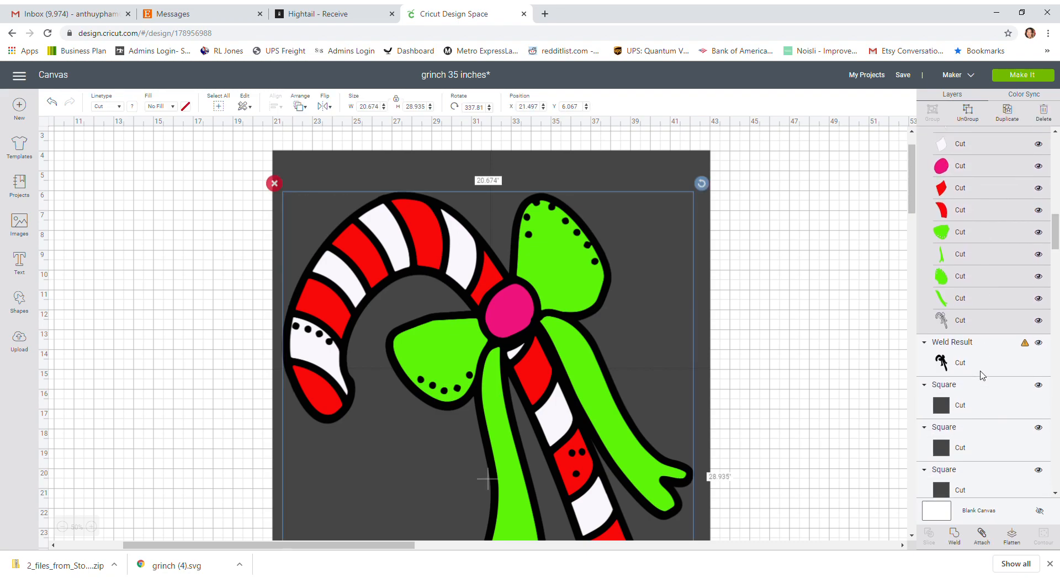
shift+click(982, 359)
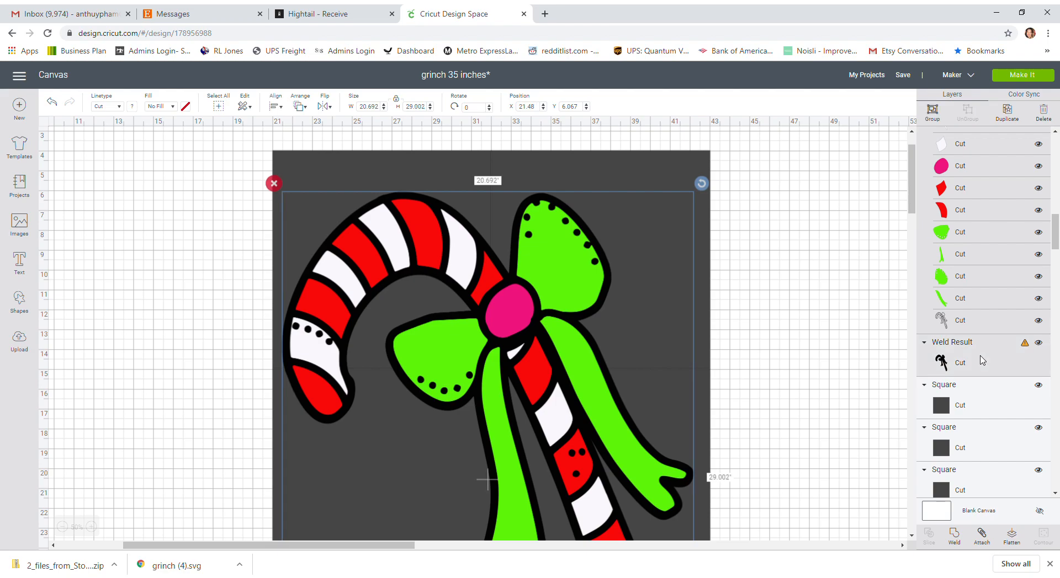
click(474, 244)
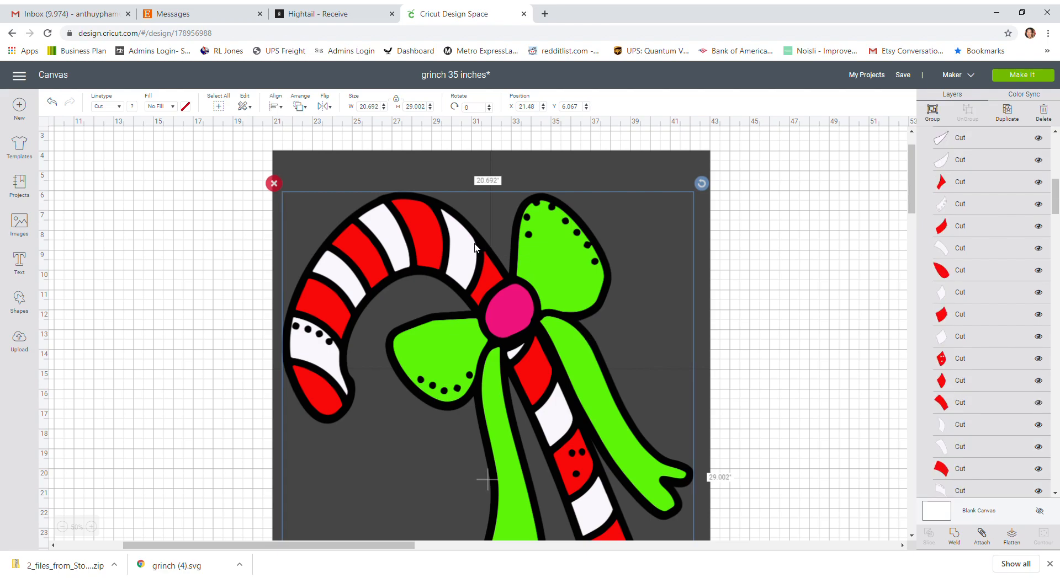
drag(475, 247, 477, 215)
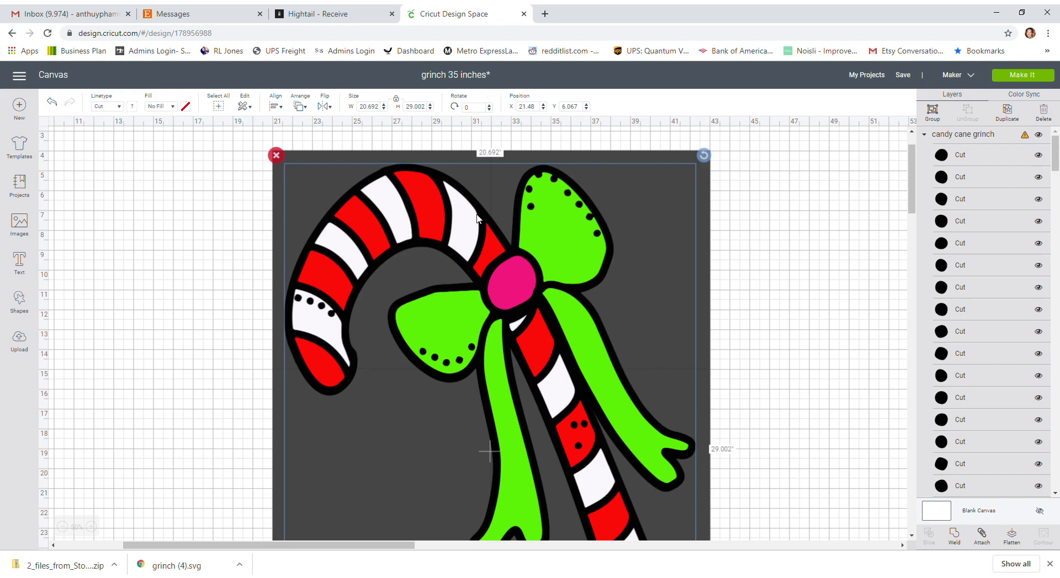
mouse_move(478, 219)
mouse_down()
mouse_move(476, 177)
mouse_move(479, 231)
mouse_up()
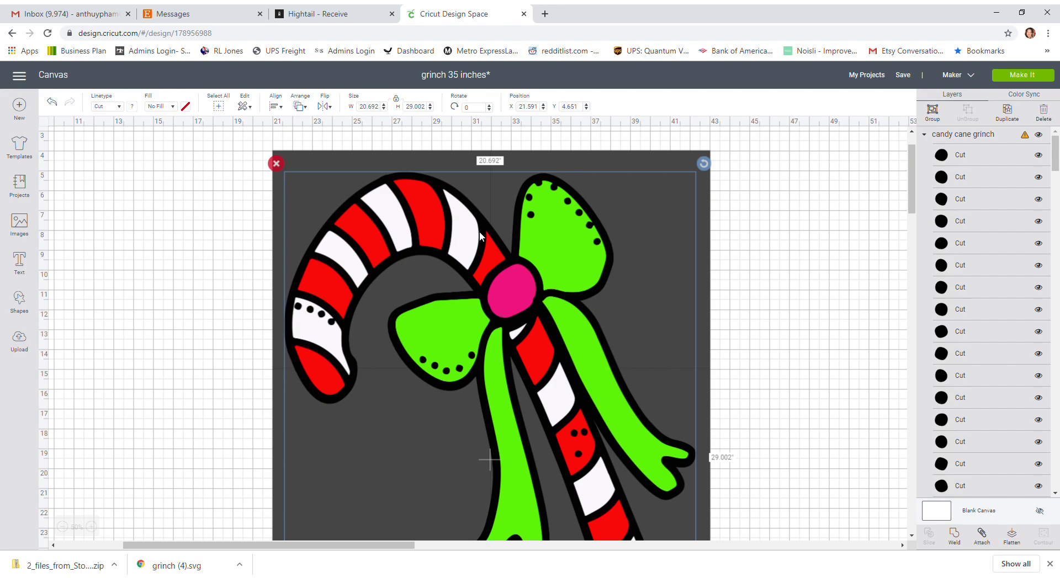
drag(479, 231, 479, 221)
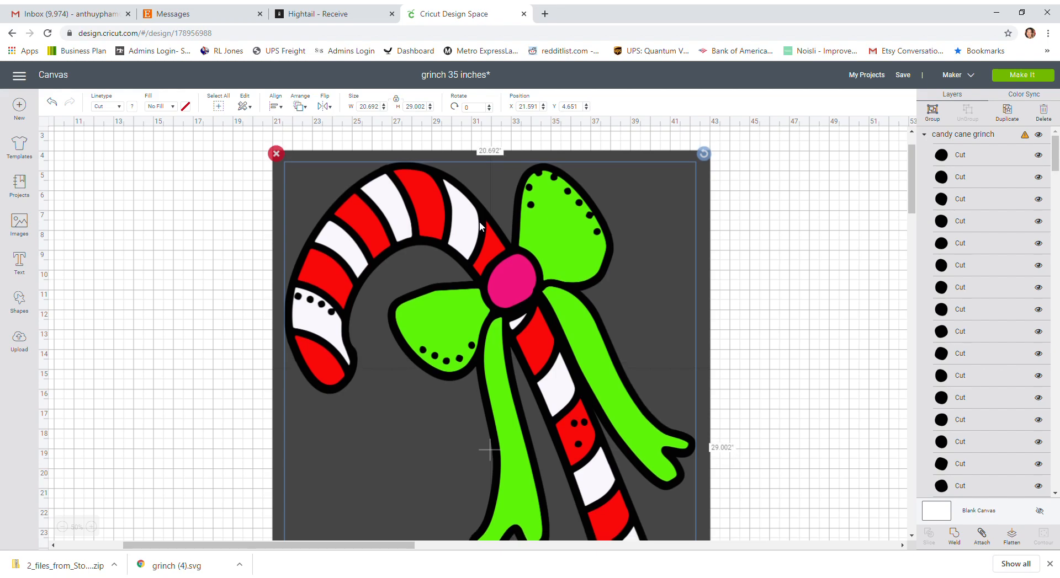
drag(480, 223, 480, 255)
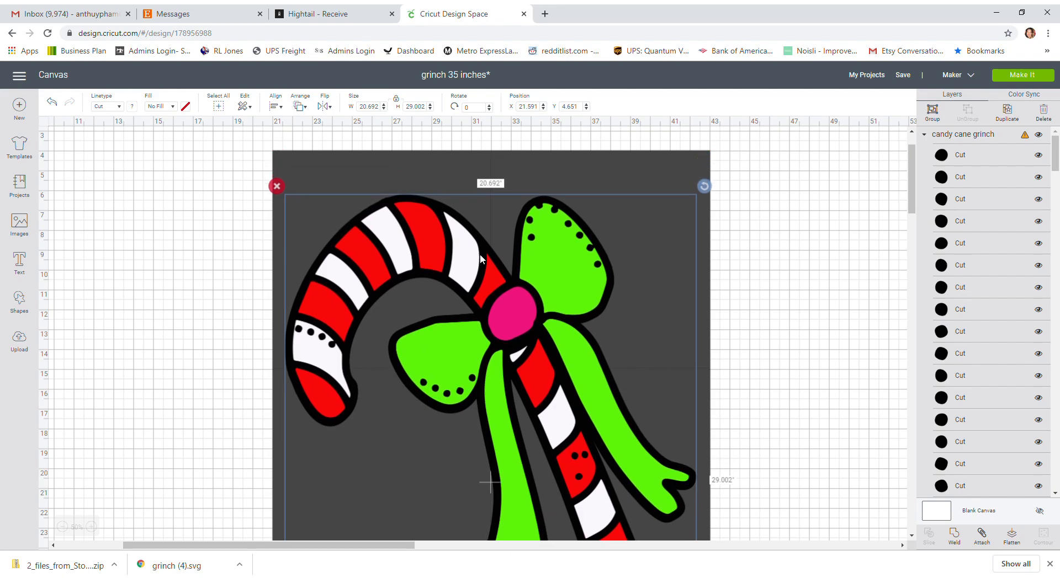
Check the seams along the cane and lower both the candy cane and silhouette to about Y 6.9.
scroll(480, 258, down, 5)
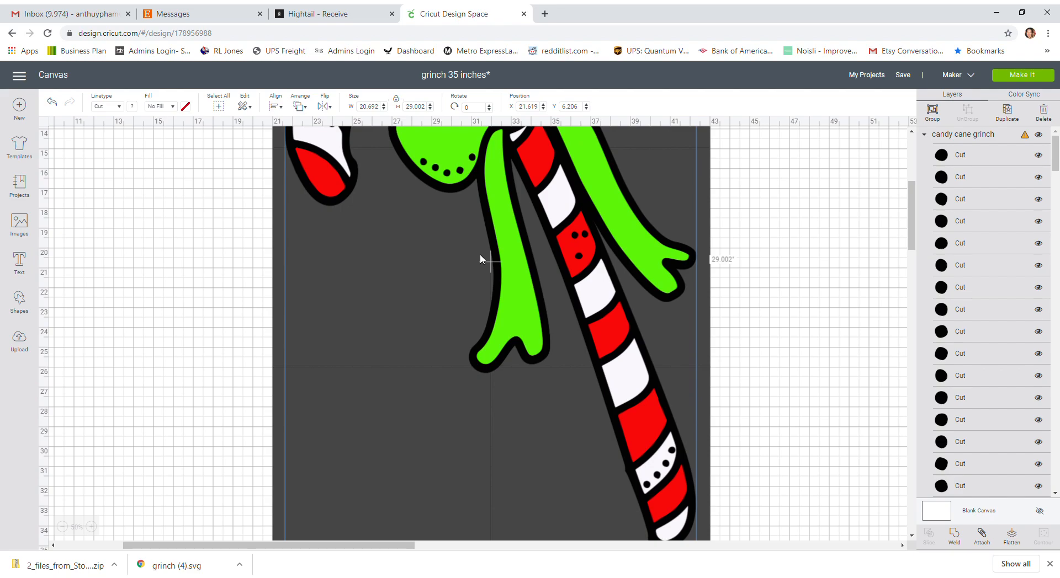
scroll(480, 257, down, 3)
scroll(480, 257, up, 4)
scroll(480, 257, up, 3)
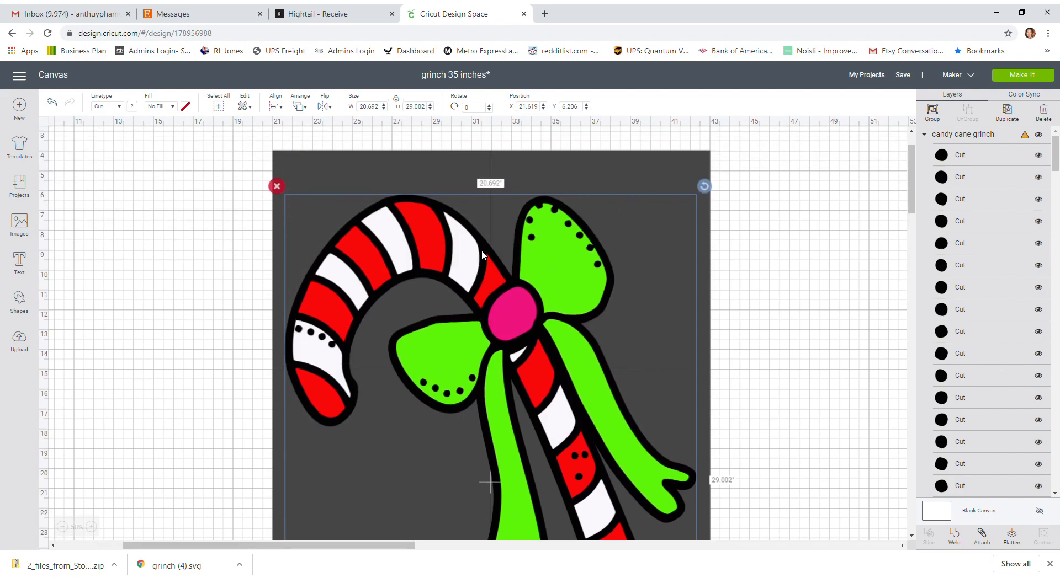
drag(484, 256, 486, 270)
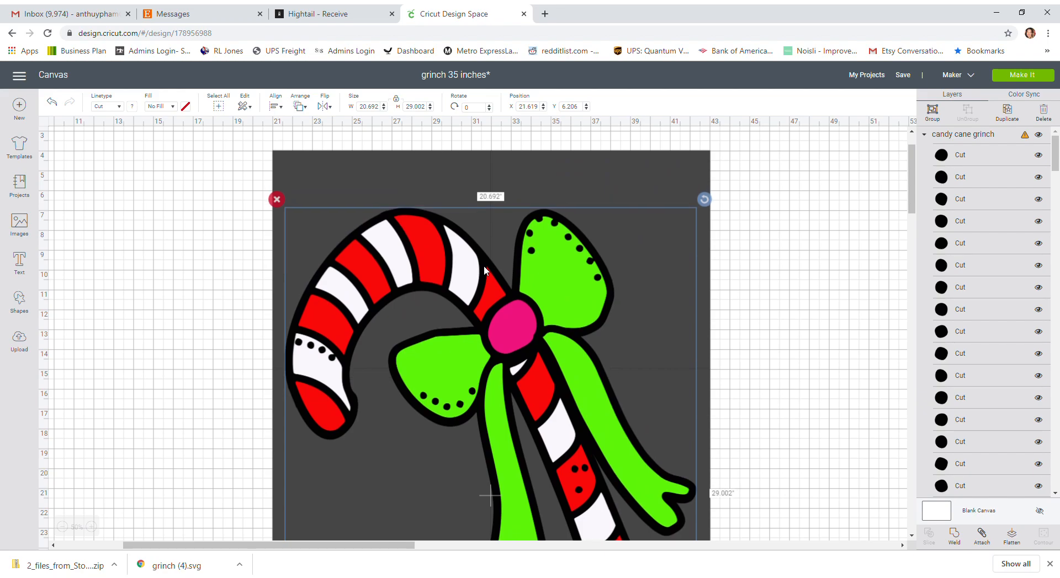
scroll(485, 270, down, 3)
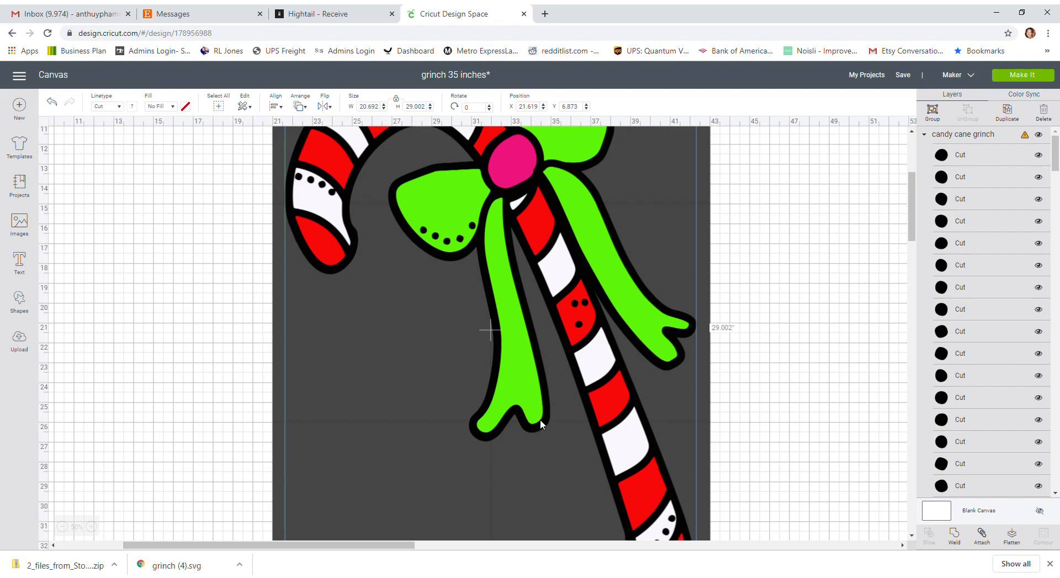
scroll(540, 419, down, 5)
scroll(540, 419, up, 10)
click(215, 316)
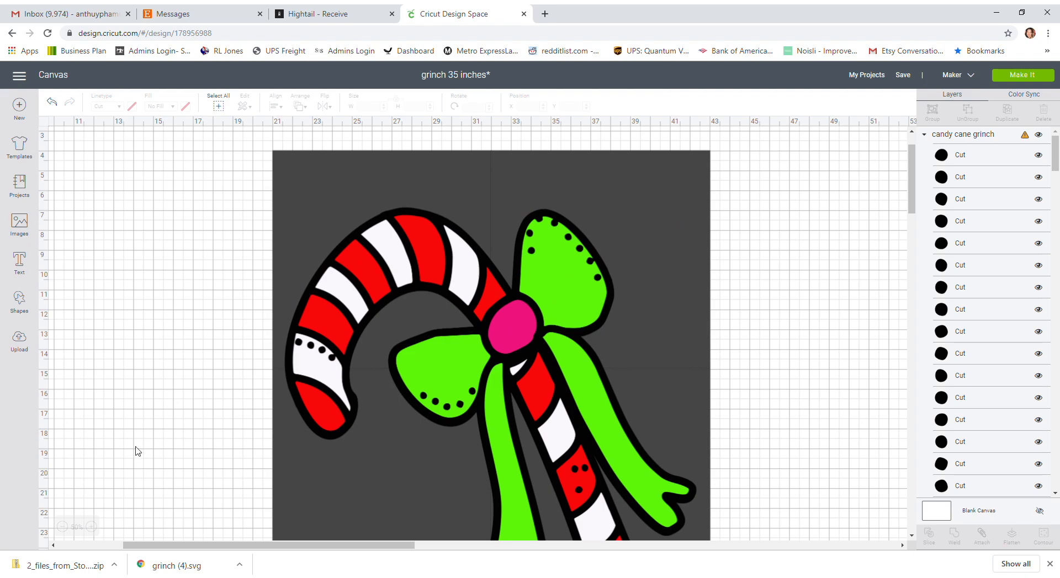
Move the colored candy cane group off the black silhouette and delete it.
click(62, 527)
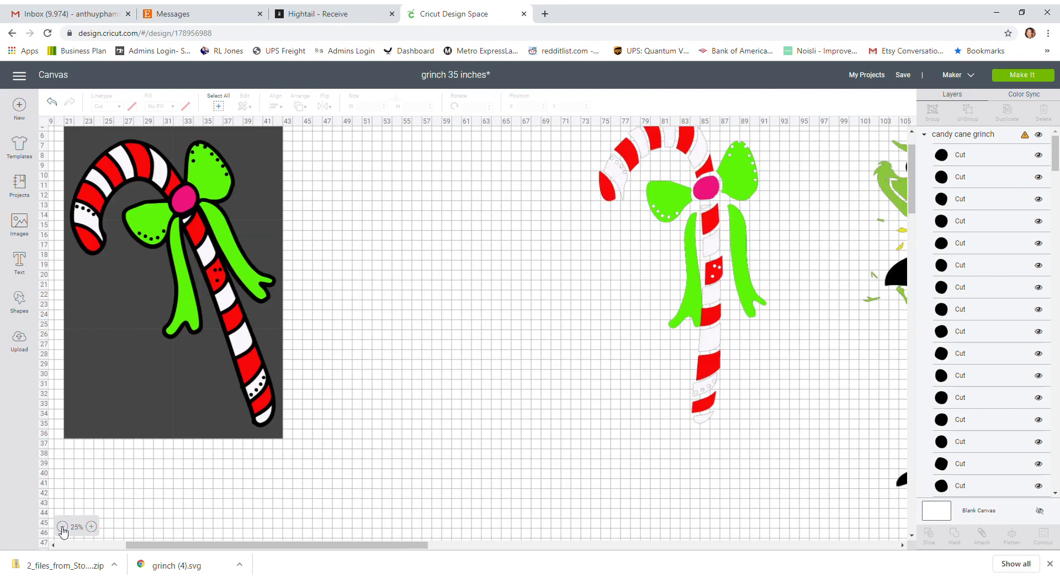
drag(163, 168, 444, 210)
click(342, 173)
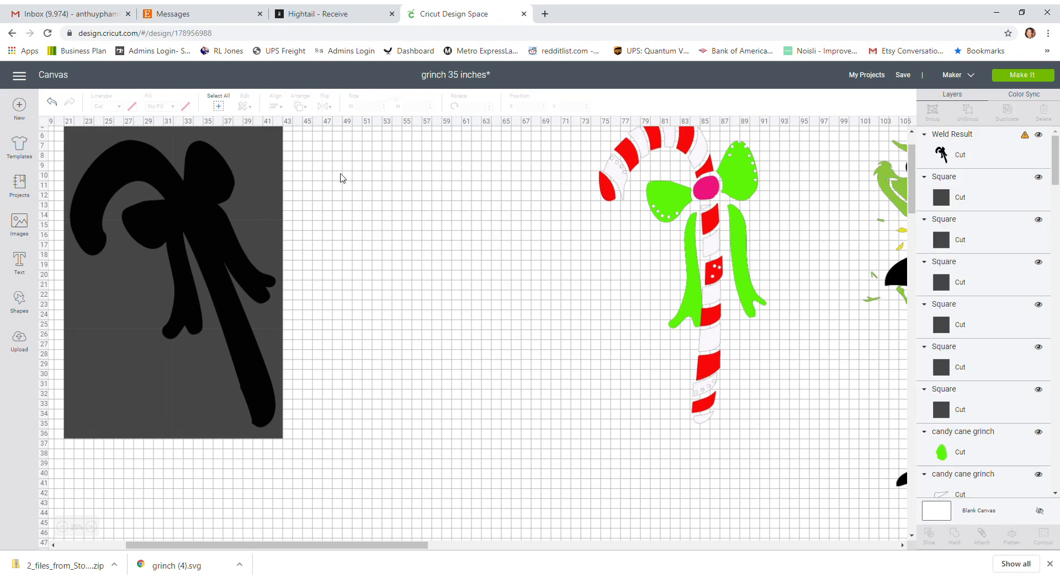
Slice the black silhouette with each of the three squares in the right column, working from the bottom one up.
drag(326, 392, 220, 442)
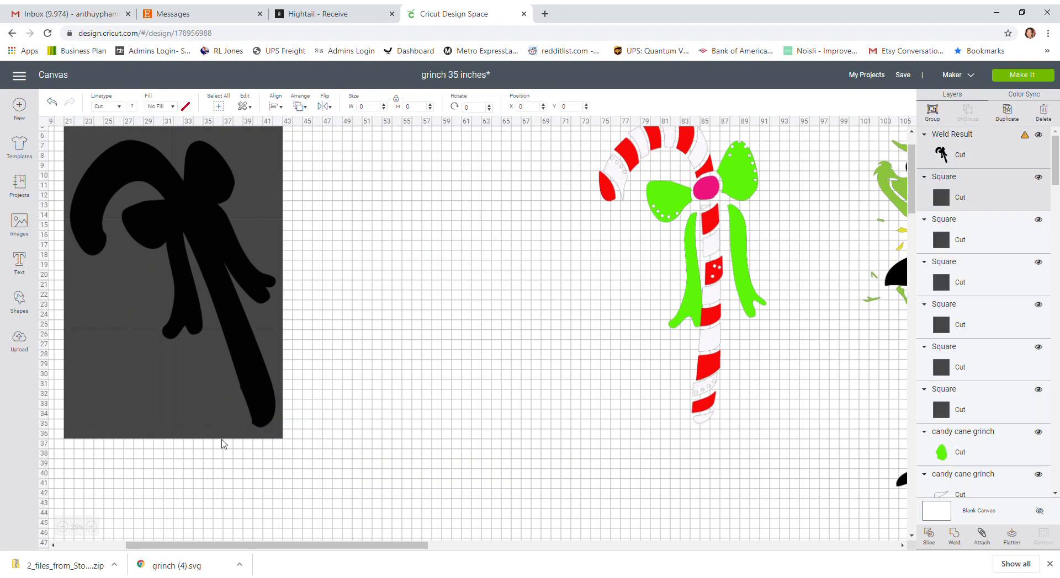
click(929, 535)
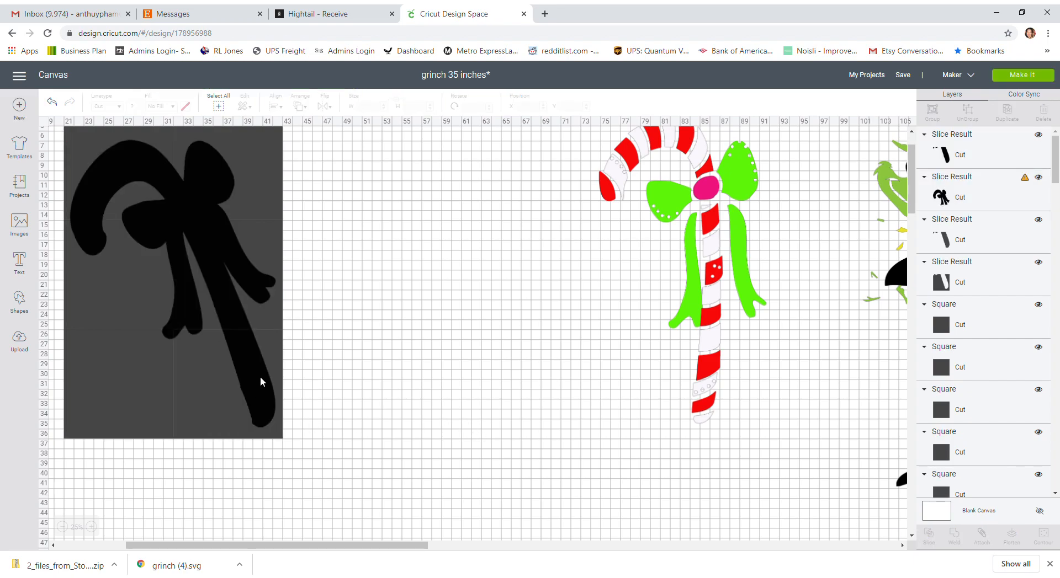
drag(355, 272, 198, 291)
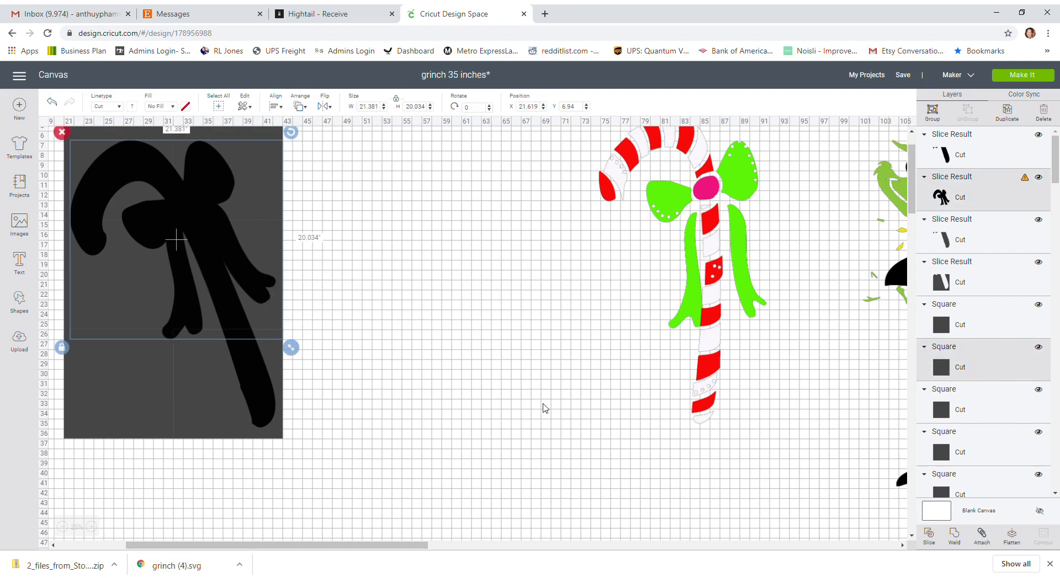
click(929, 535)
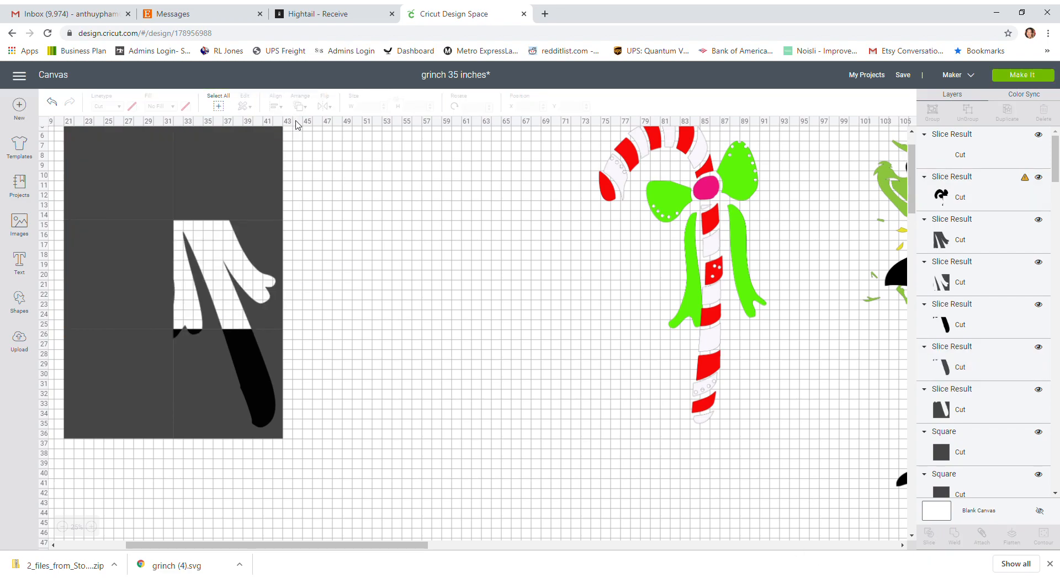
drag(314, 160, 218, 188)
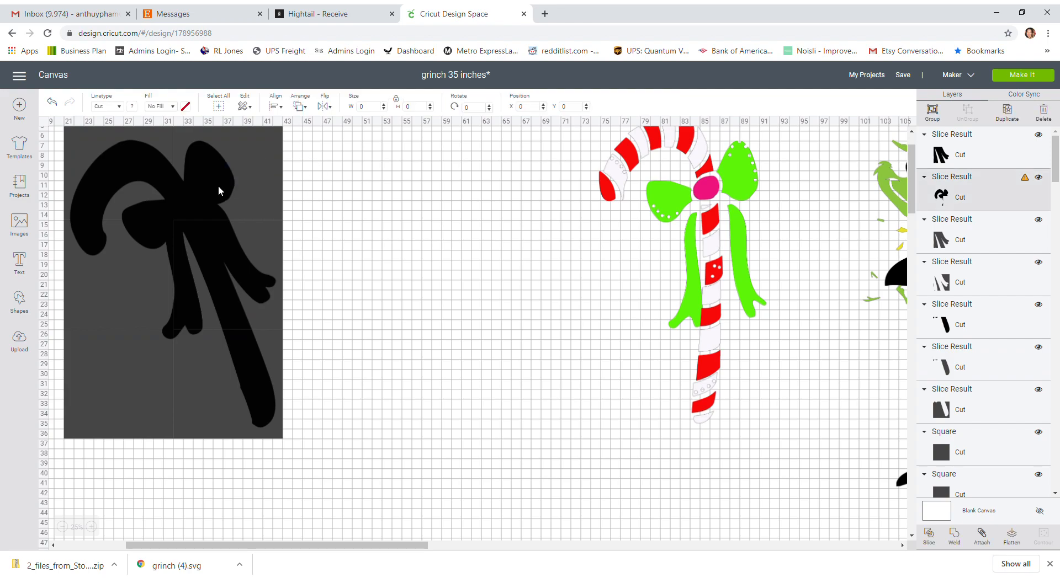
click(929, 535)
Slice the remaining silhouette with the top and middle squares of the left column.
drag(220, 545, 170, 548)
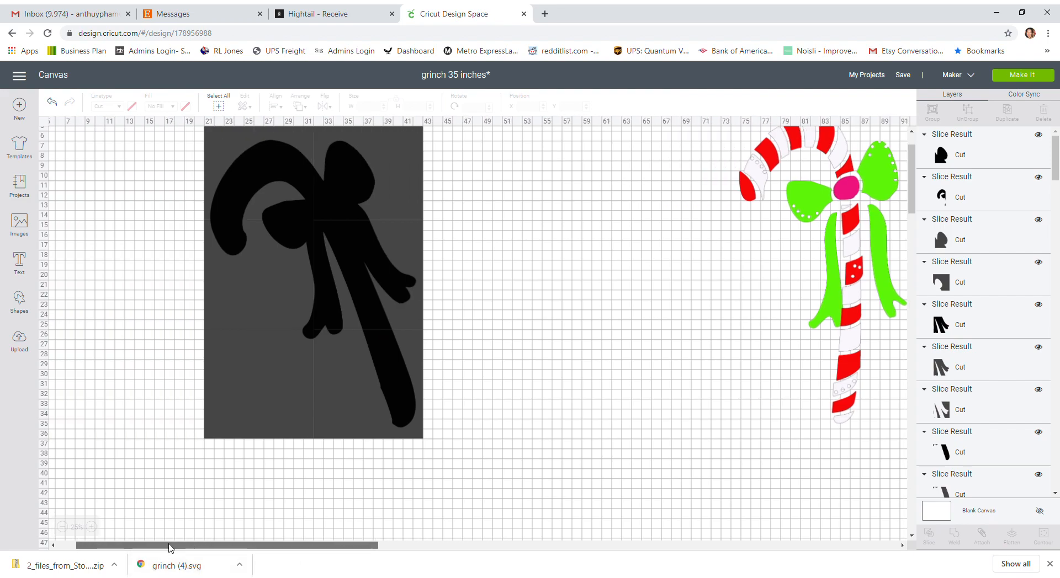
drag(159, 162, 279, 199)
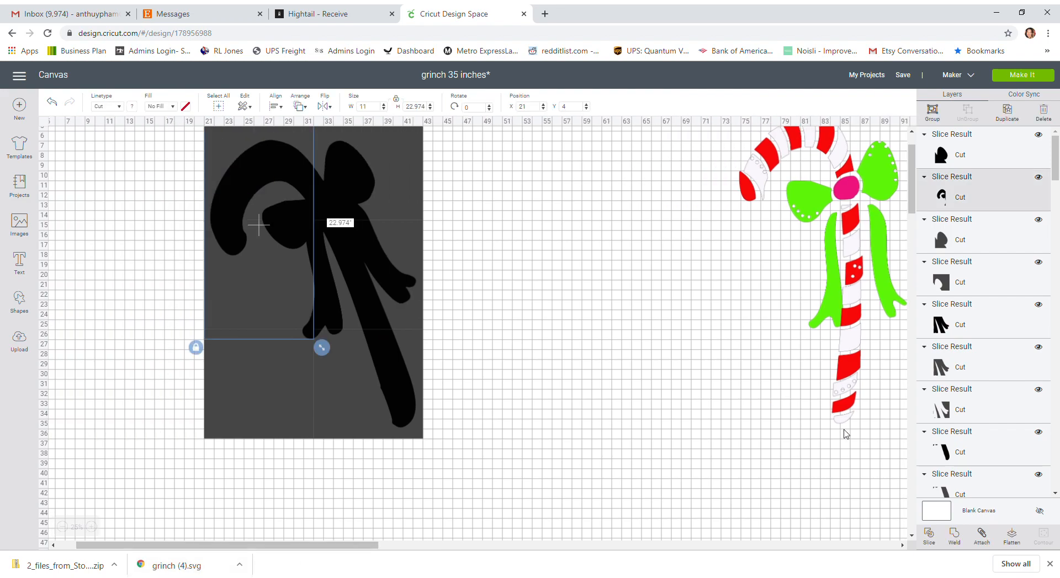
click(930, 535)
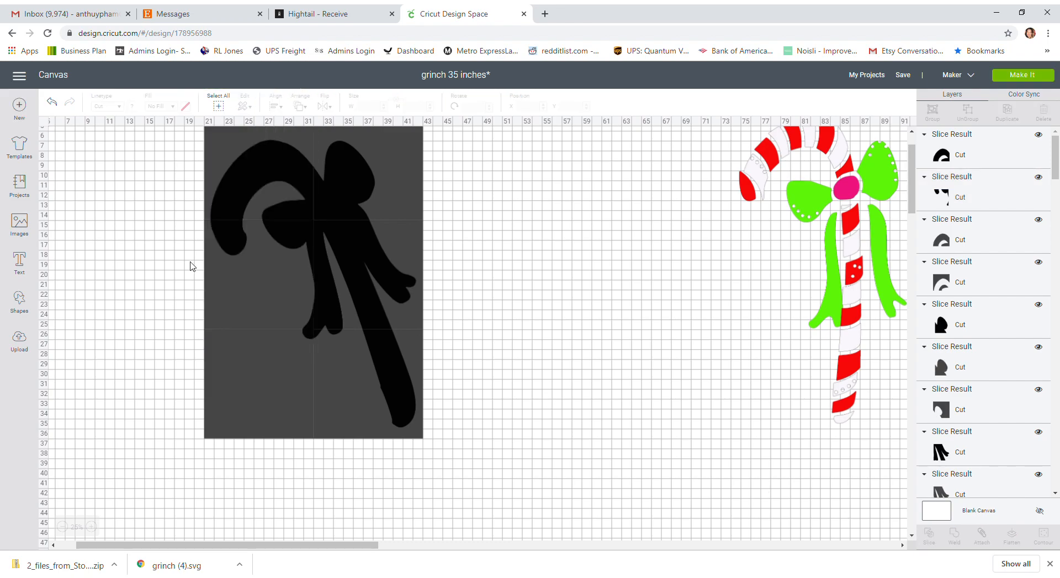
drag(149, 254, 313, 279)
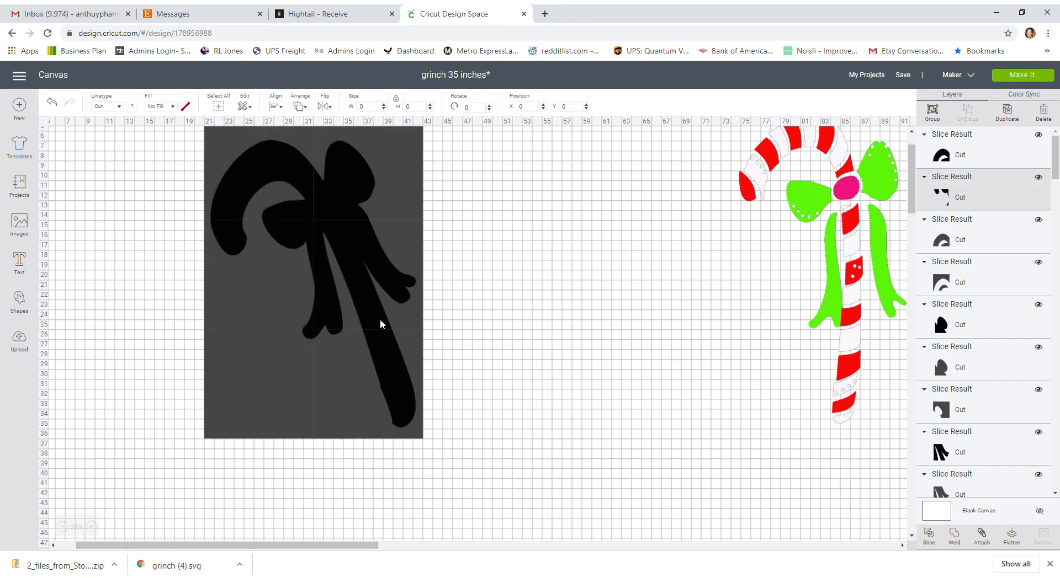
click(930, 535)
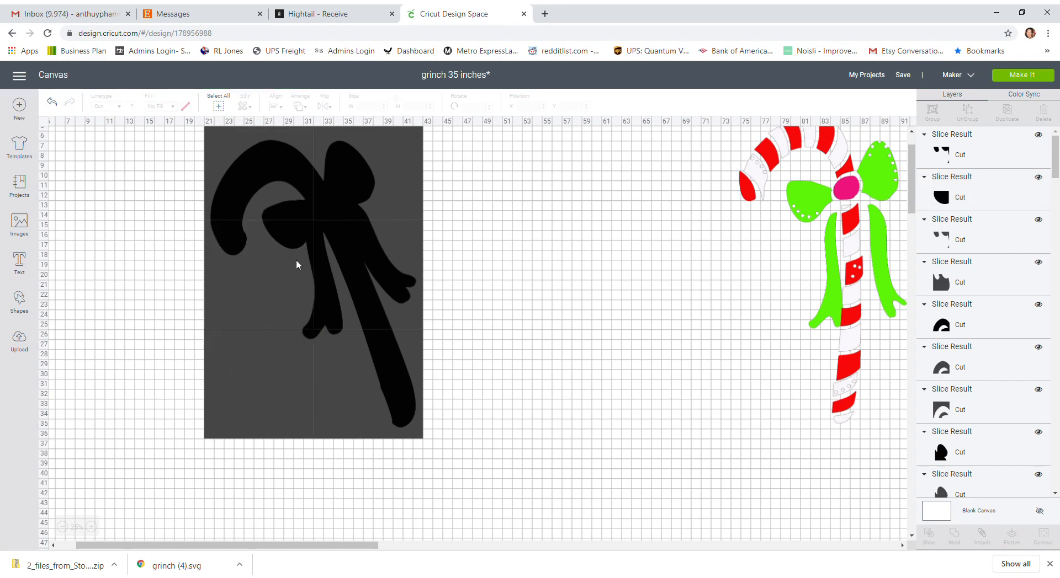
Move the six black silhouette pieces out beside the squares, laying them out in their original arrangement with small gaps.
click(279, 173)
drag(280, 172, 499, 174)
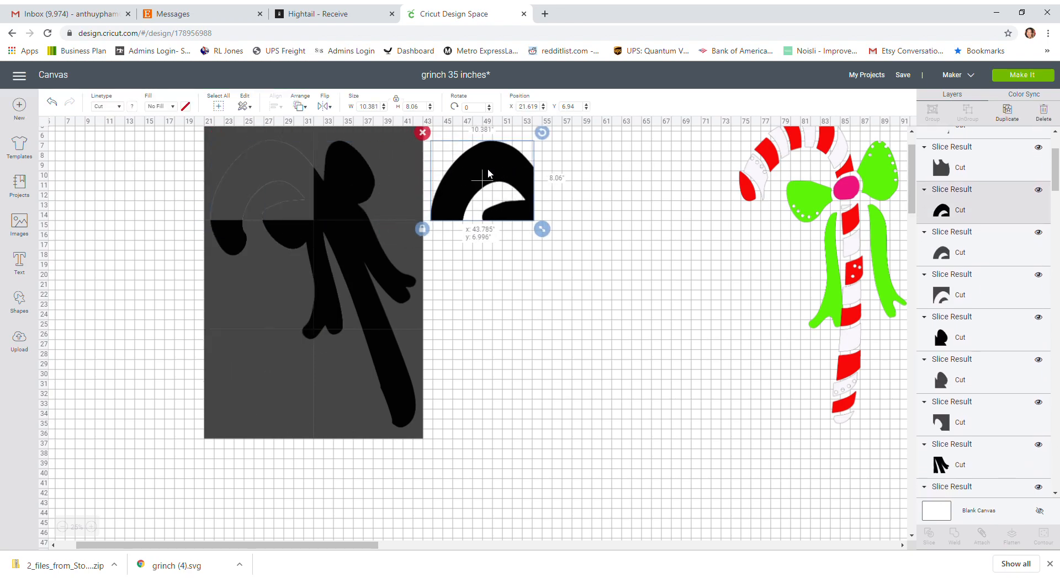
drag(348, 174, 577, 176)
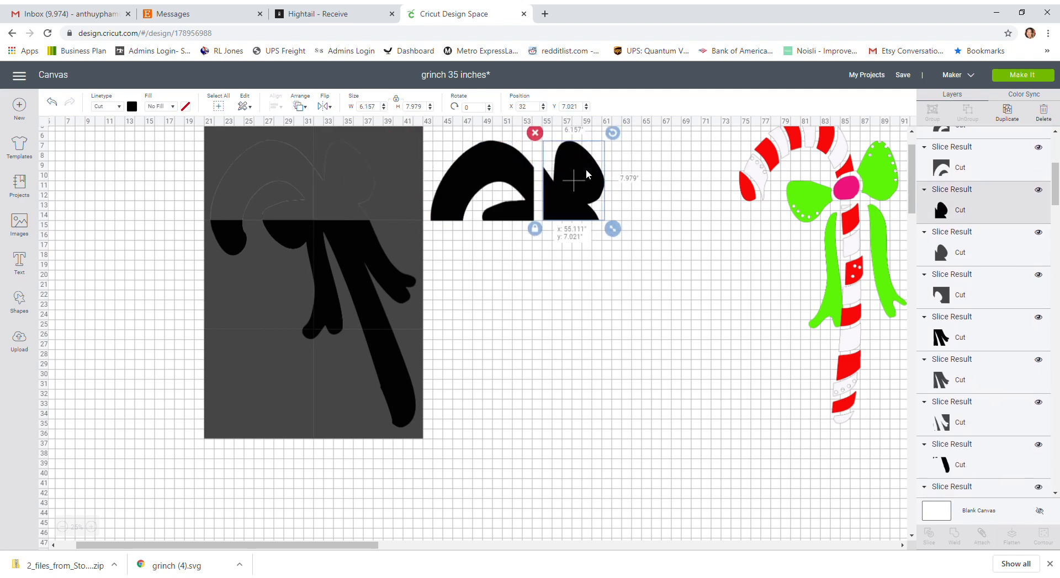
drag(234, 235, 456, 245)
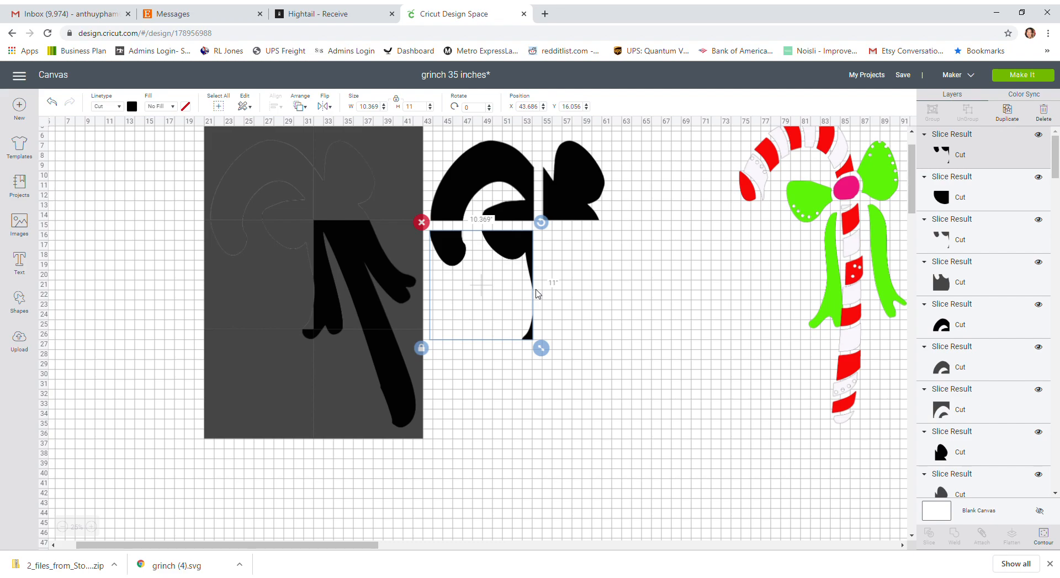
drag(340, 253, 572, 258)
click(403, 366)
drag(402, 366, 626, 380)
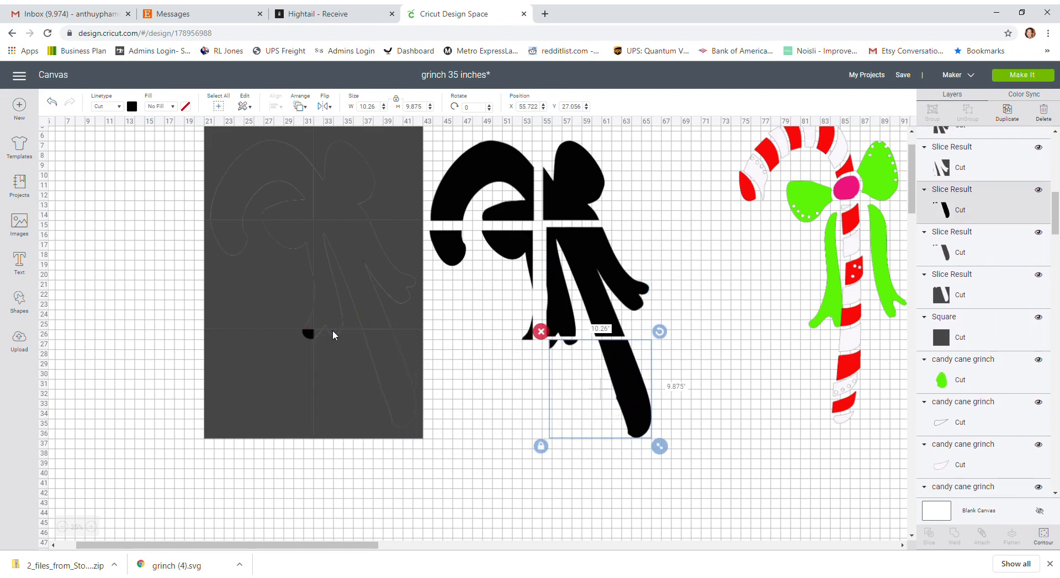
drag(312, 335, 529, 352)
Inspect the contours of the middle-left silhouette piece and reposition it among the other pieces at about X 43.9, Y 16.
click(499, 252)
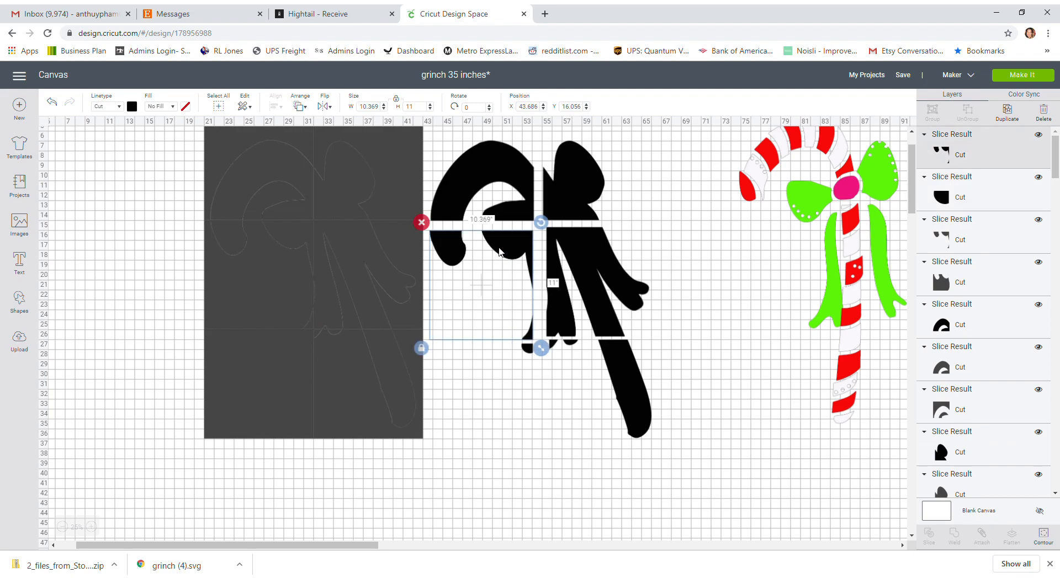
drag(498, 252, 488, 255)
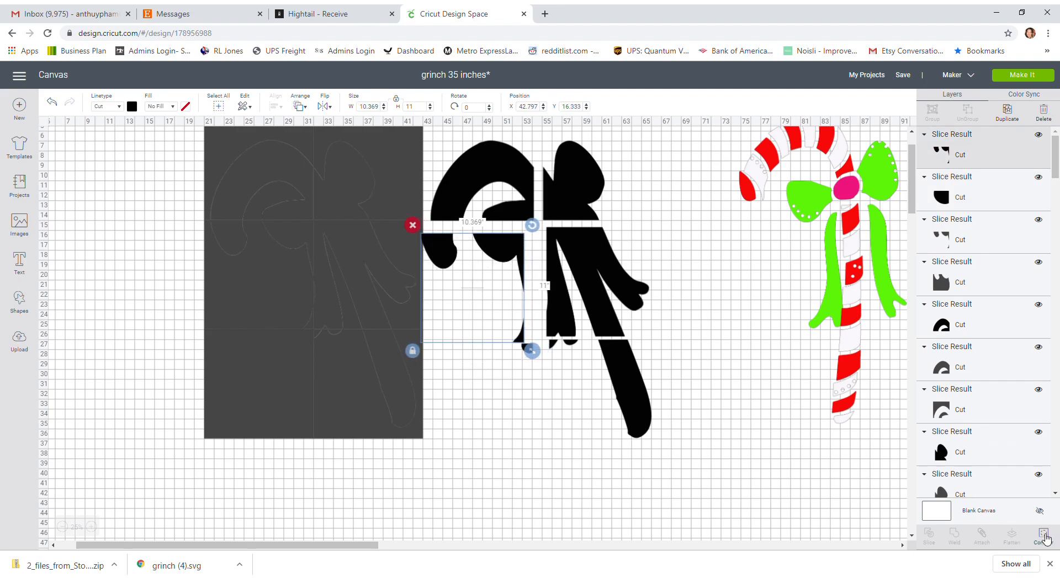
click(1044, 537)
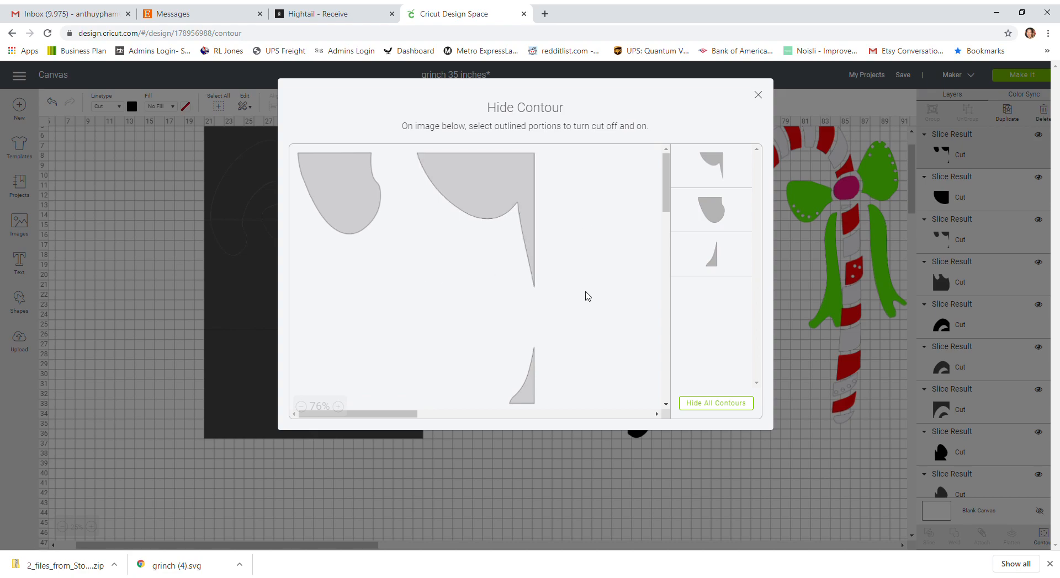
click(758, 95)
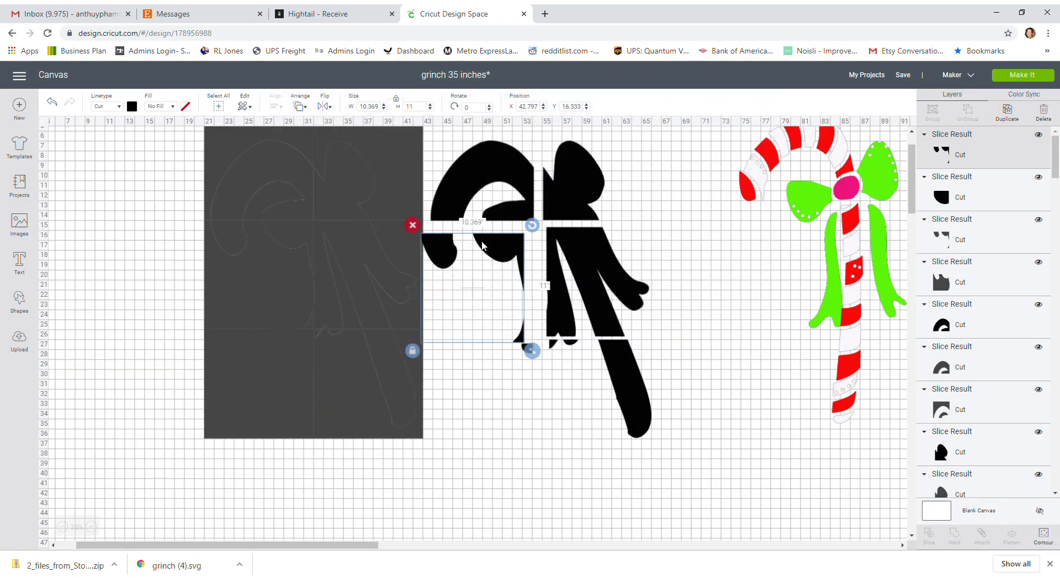
drag(484, 255, 478, 410)
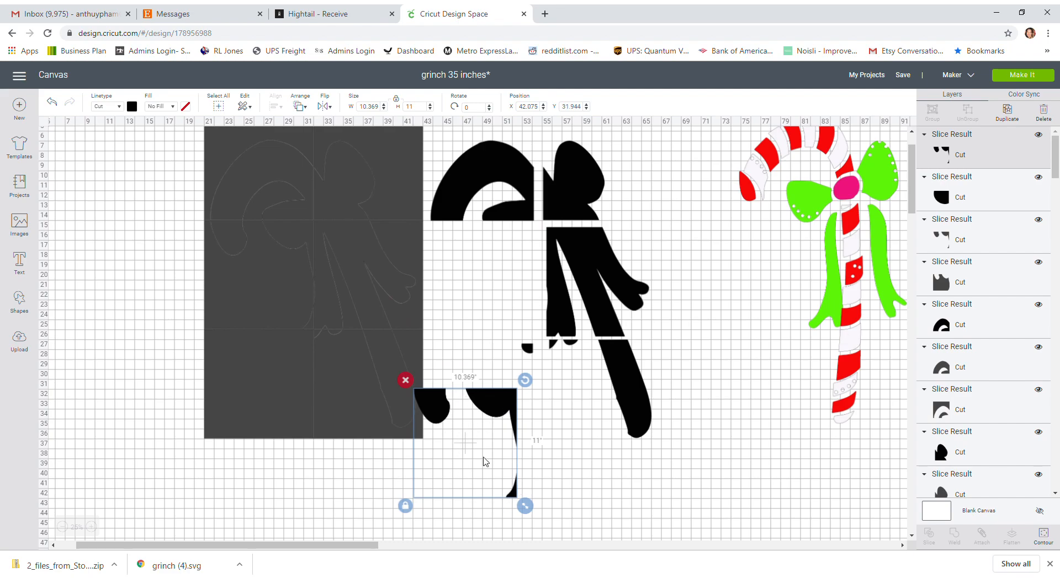
drag(491, 409, 508, 249)
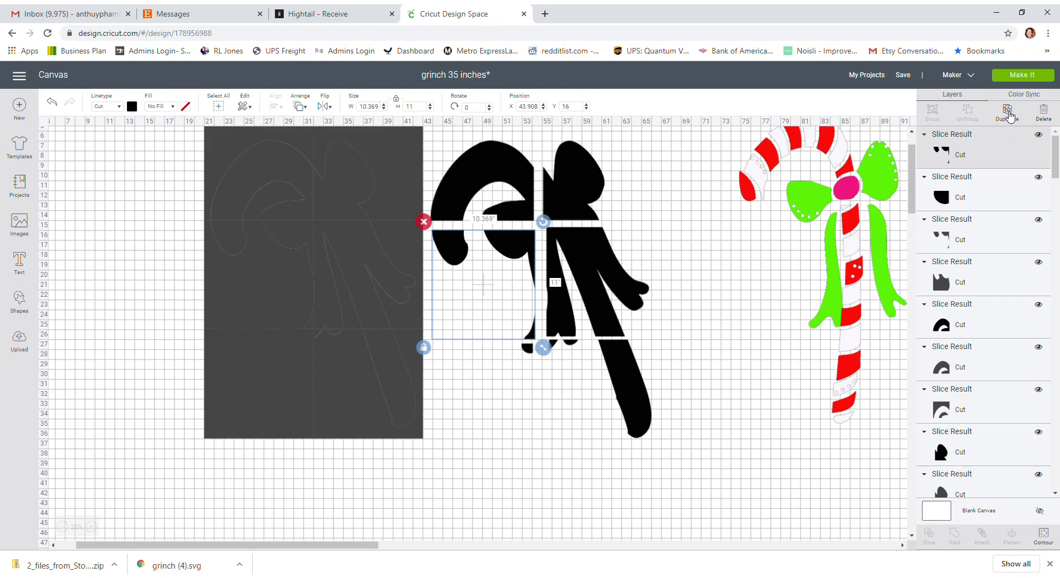
Make two copies of the middle-left silhouette piece, reduce the top copy to its large pointed bow contour, and move it clear of the others.
click(1007, 113)
click(1008, 114)
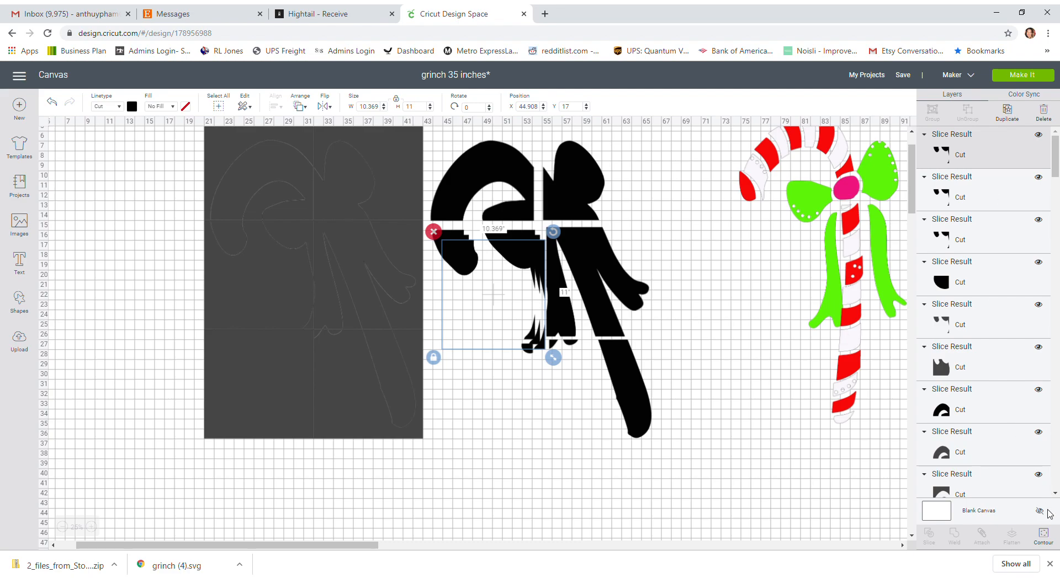
click(1043, 536)
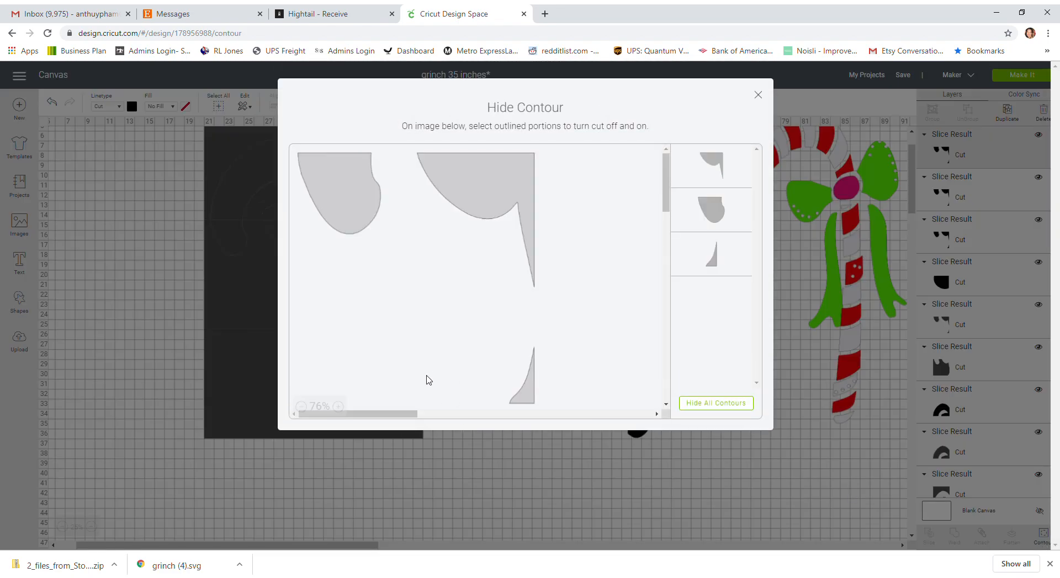
click(740, 403)
click(510, 185)
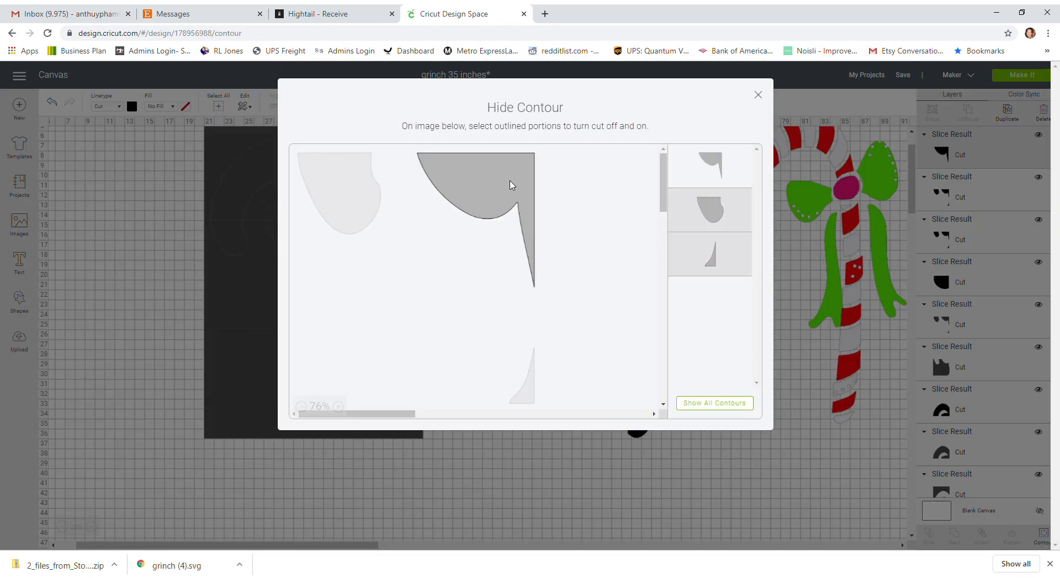
click(757, 95)
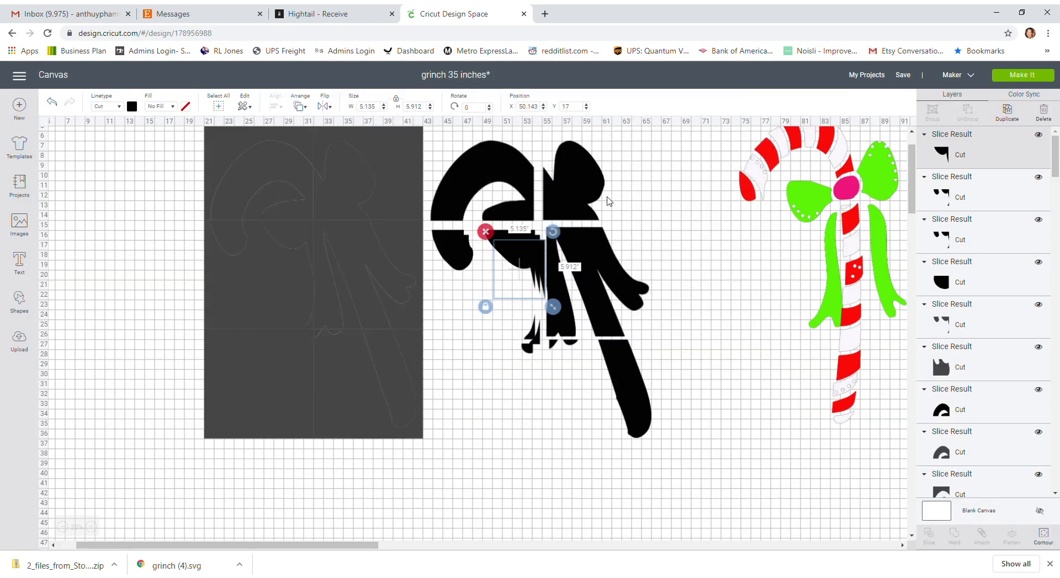
drag(523, 252, 488, 285)
Hide all contours of the second middle-left copy except the rounded cane-hook end.
click(521, 242)
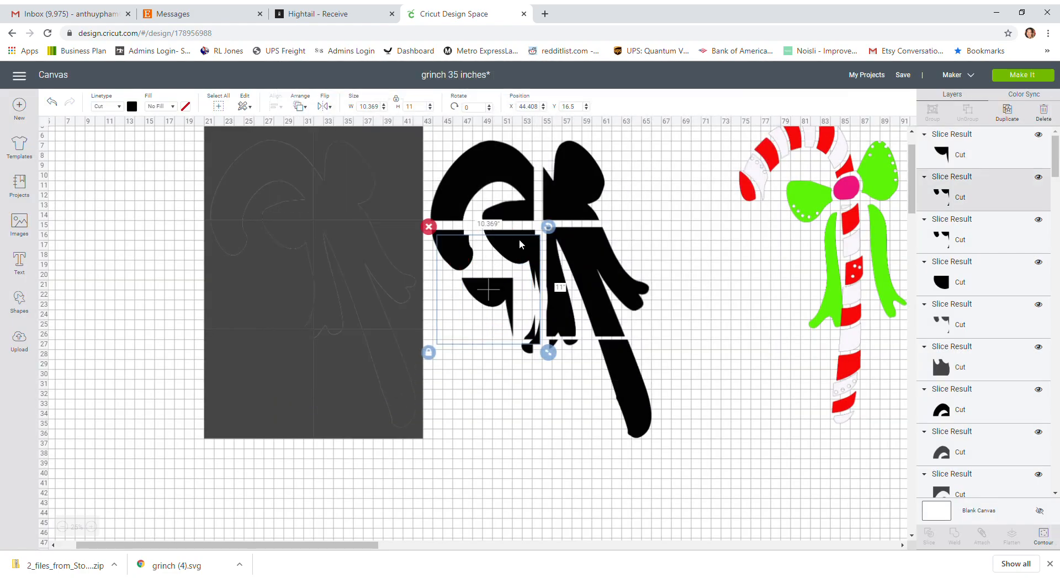
click(1043, 536)
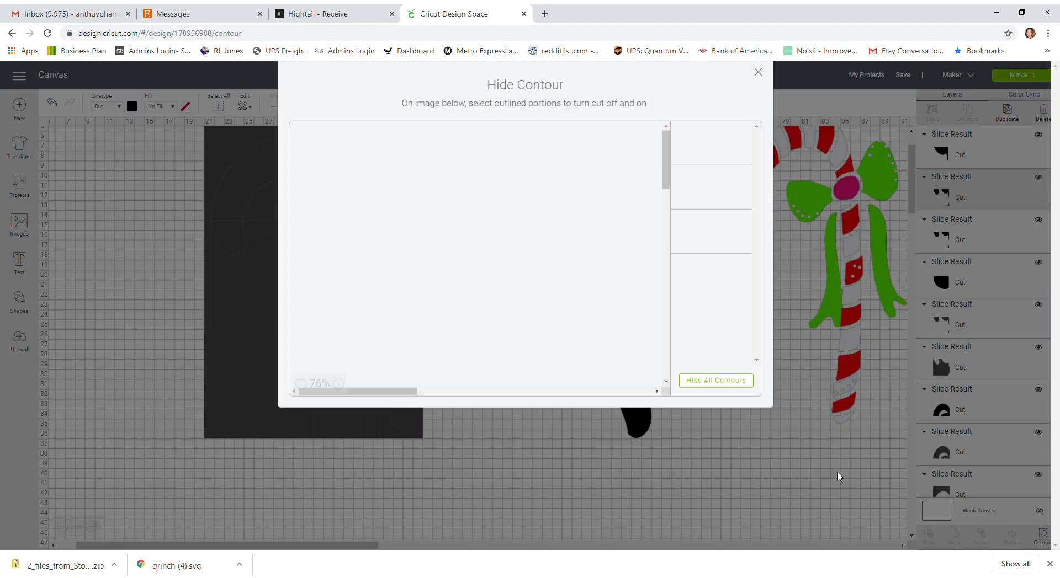
click(711, 408)
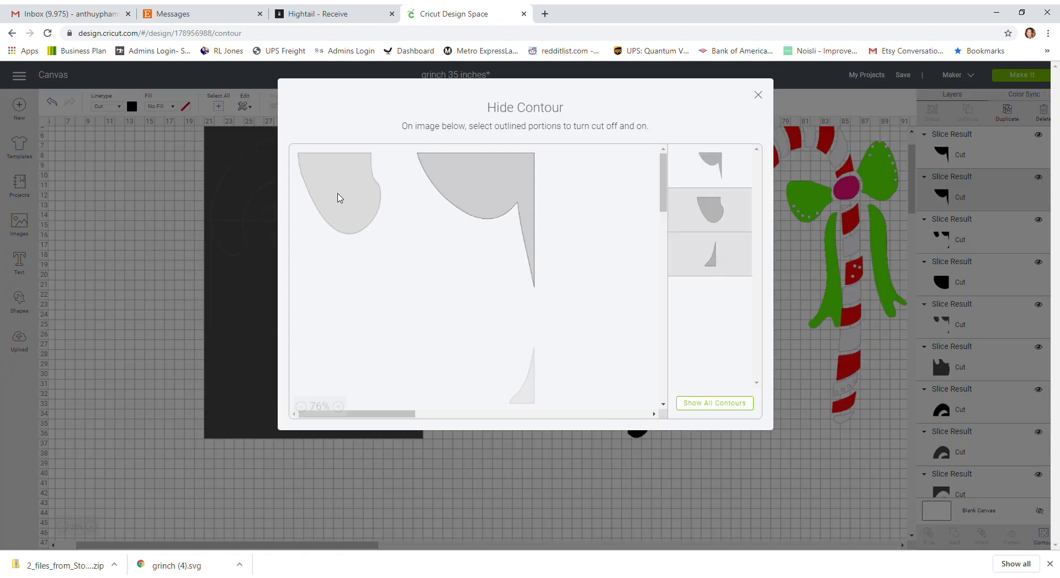
click(339, 197)
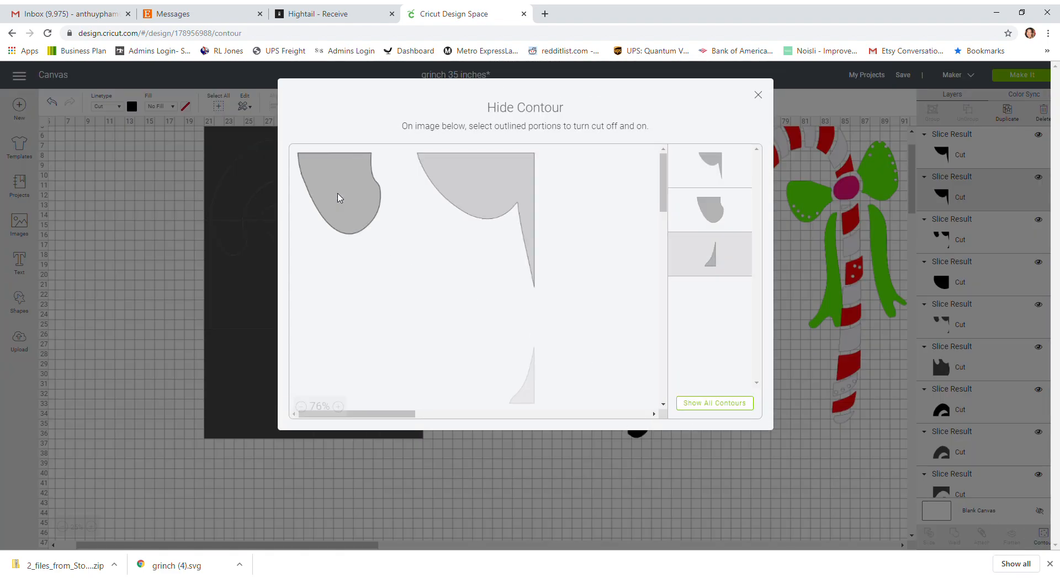
click(517, 197)
click(758, 97)
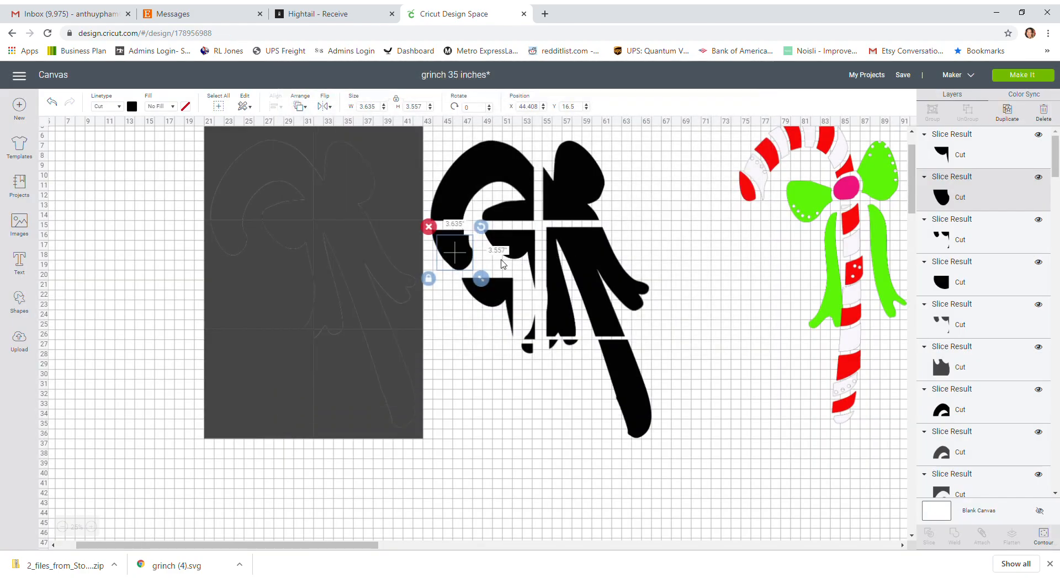
Hide the contours of the original middle-left piece so that only the small curved ribbon sliver is kept.
click(516, 242)
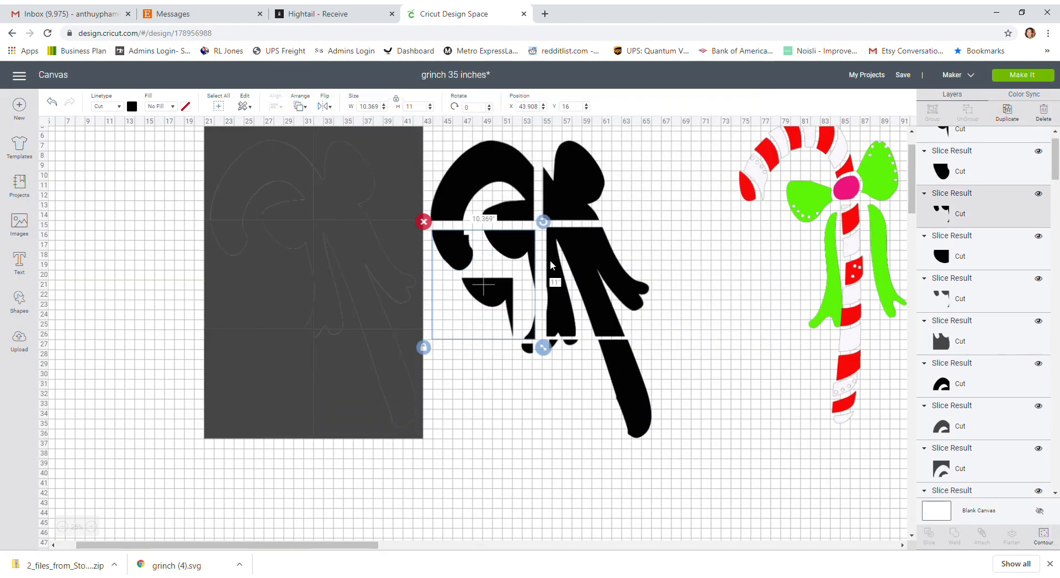
click(1049, 537)
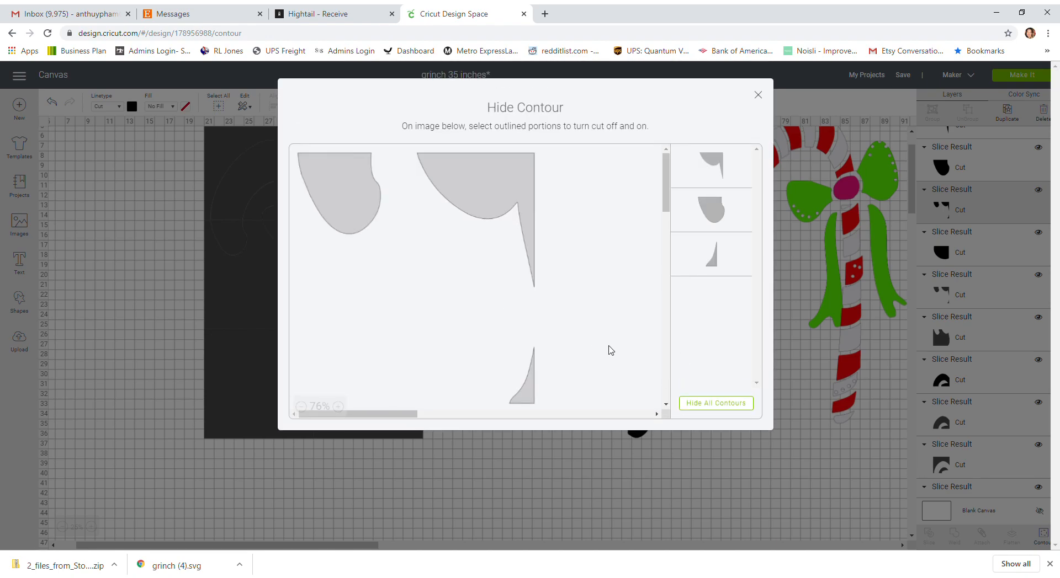
click(715, 411)
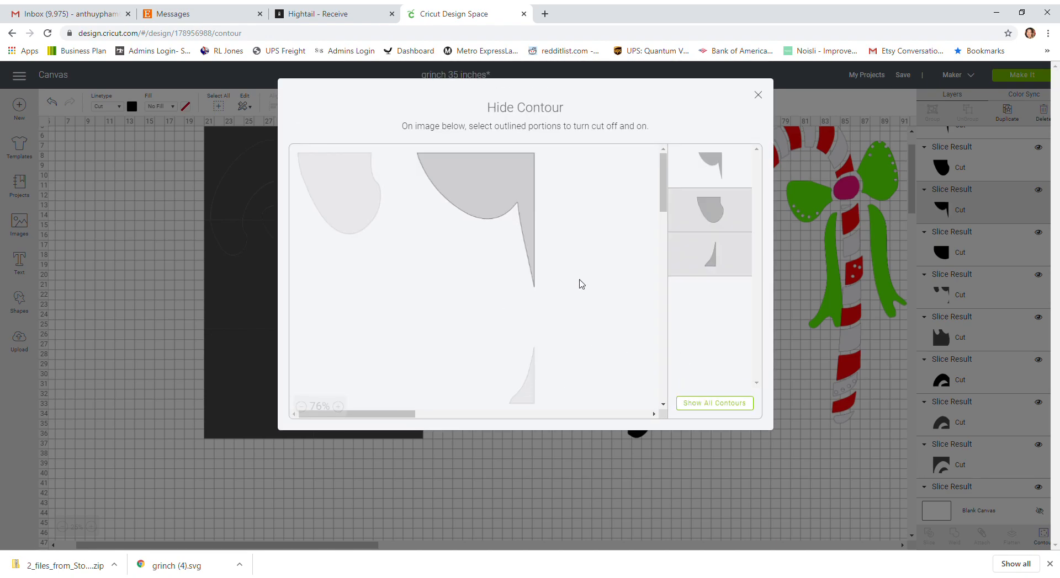
click(505, 225)
click(532, 396)
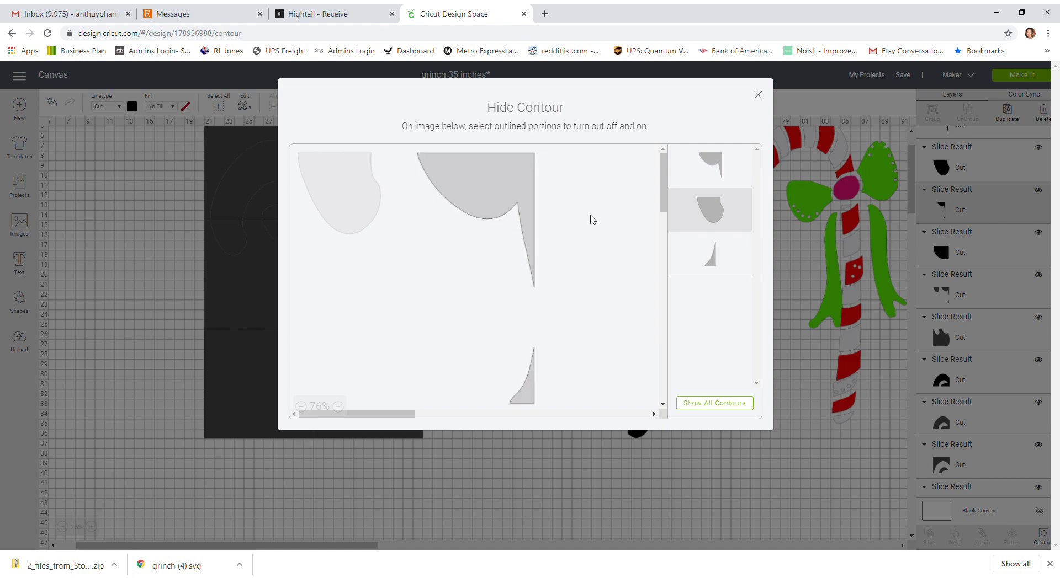
click(512, 178)
click(759, 95)
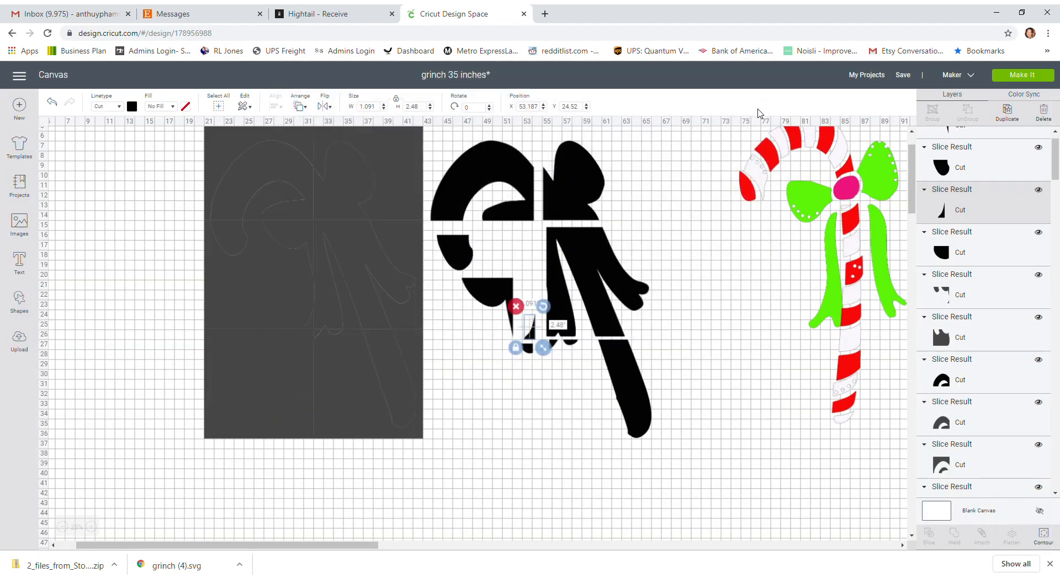
Move the hook end, the bow part and the ribbon sliver back into their original arrangement in the middle-left area of the silhouette.
drag(471, 261, 459, 247)
drag(499, 294, 521, 244)
drag(532, 328, 531, 309)
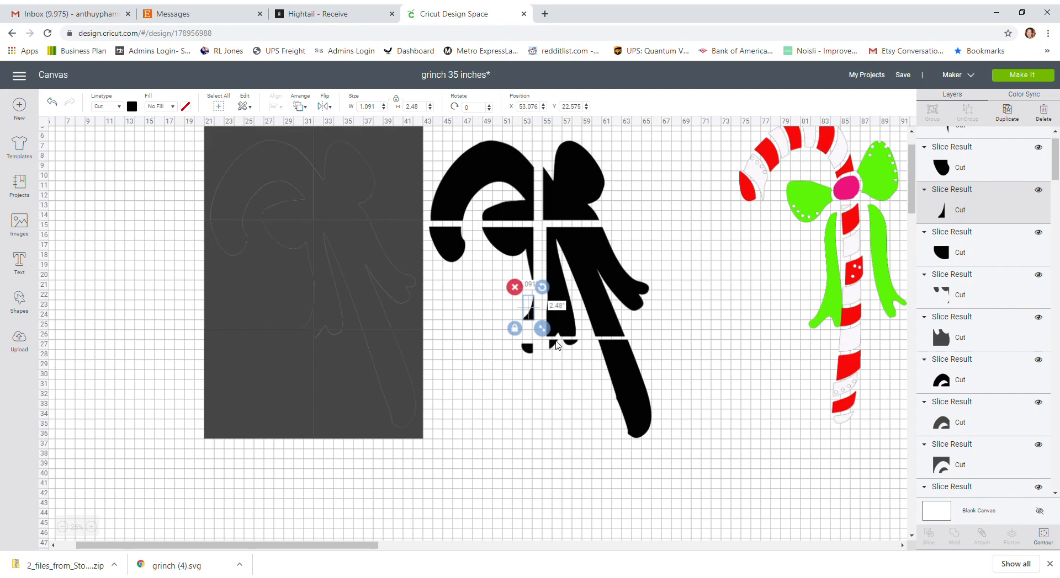
Make two copies of the bottom-right silhouette piece, reduce the top copy to the long cane shaft, and place it just below the middle-right piece.
click(635, 394)
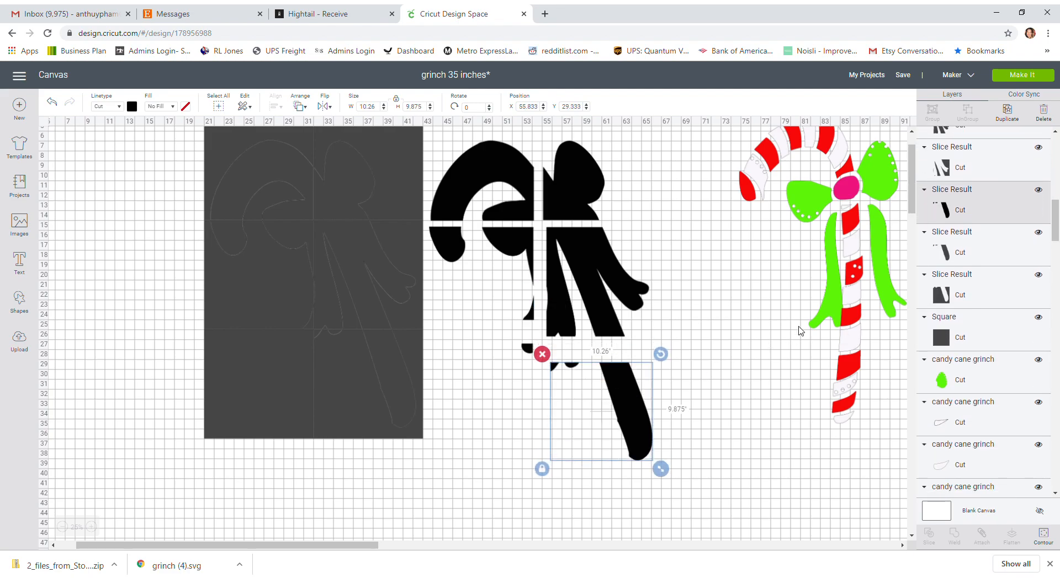
click(1014, 115)
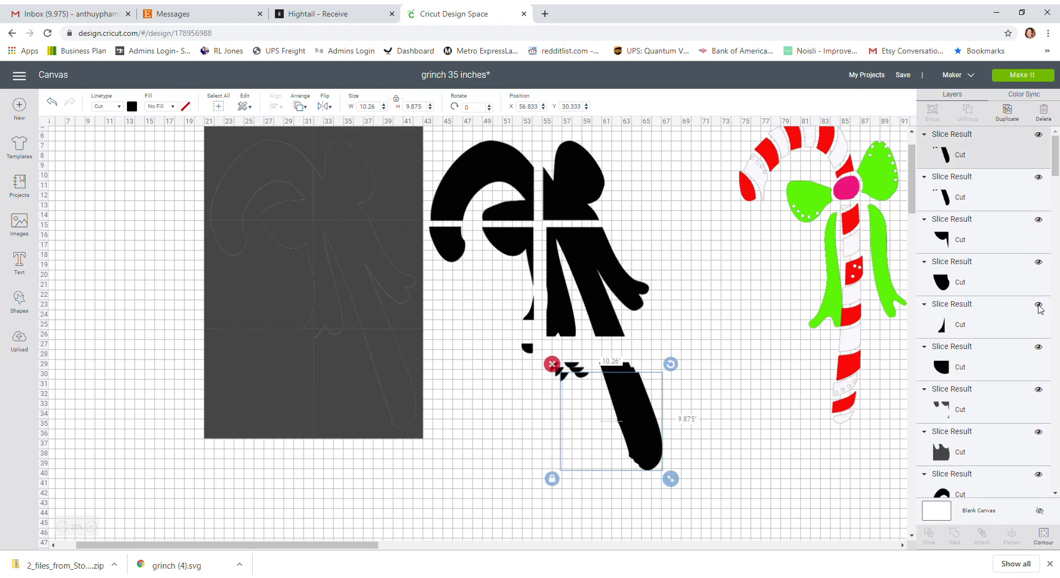
click(1045, 537)
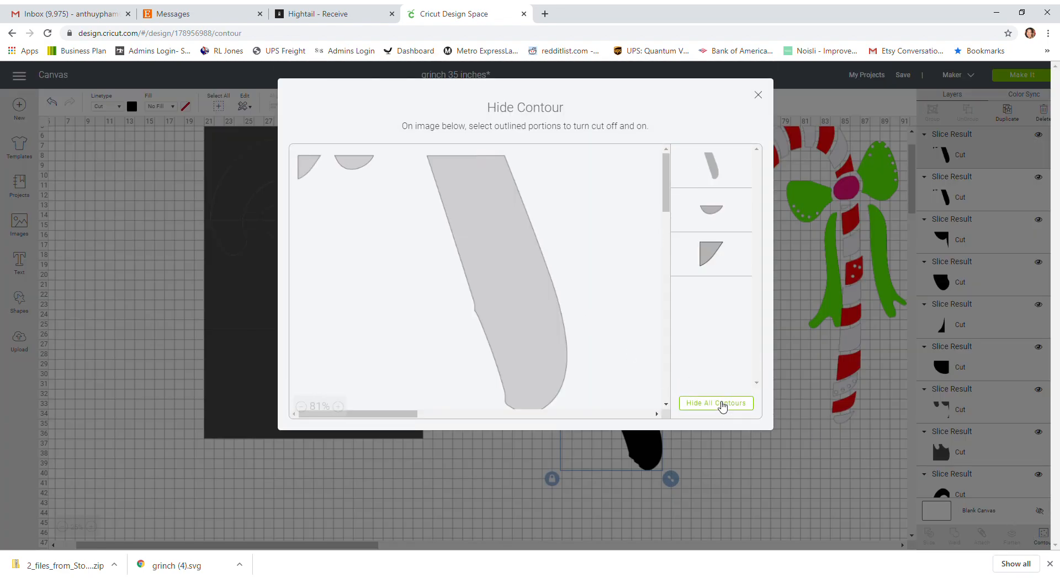
click(719, 403)
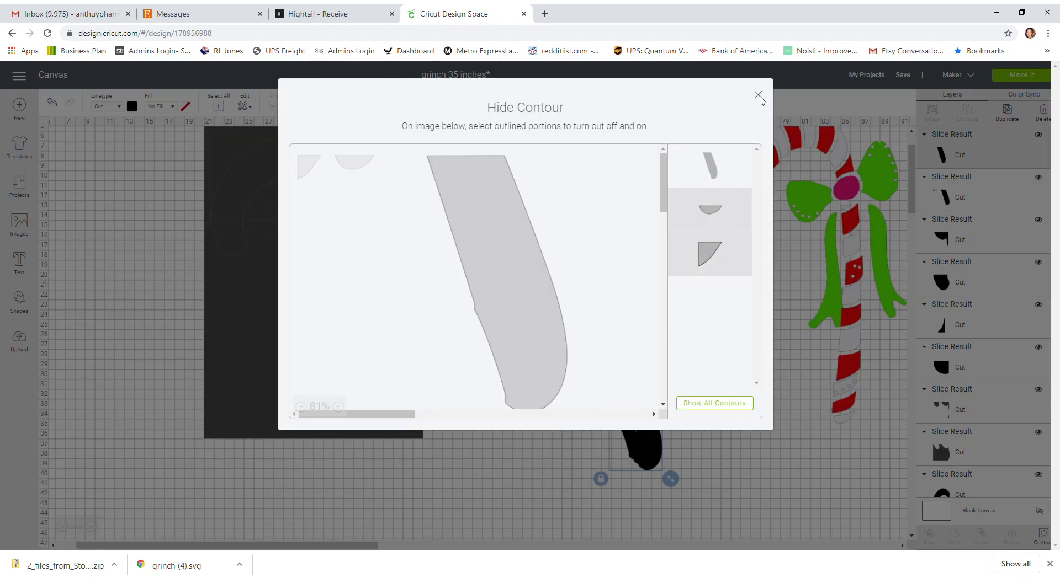
click(758, 95)
drag(648, 412, 635, 385)
Keep only the small triangular contour in the second bottom-right copy and place it below the ribbon at about X 55.6, Y 27.4.
shift+click(560, 373)
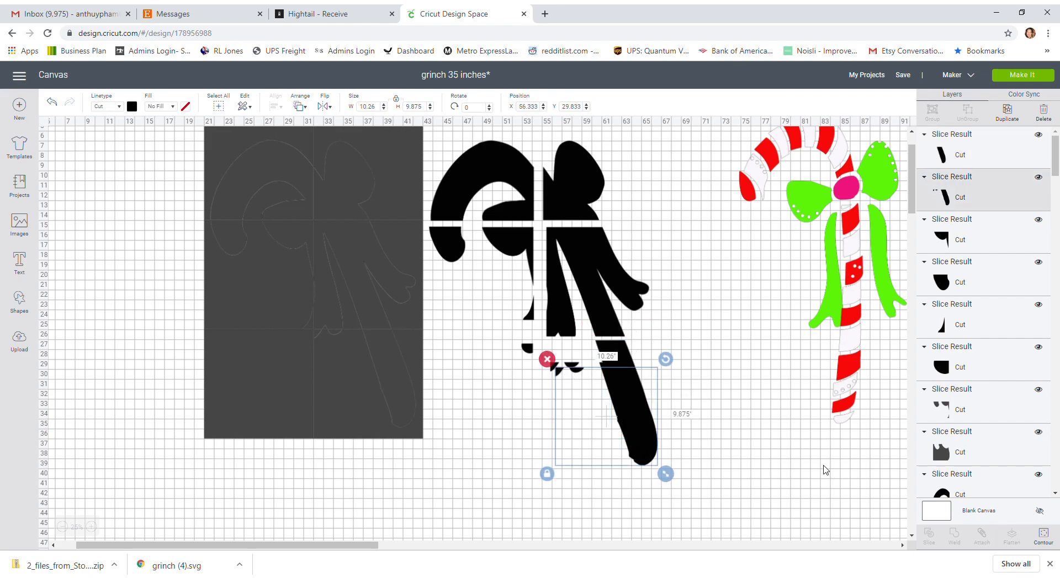
click(1043, 535)
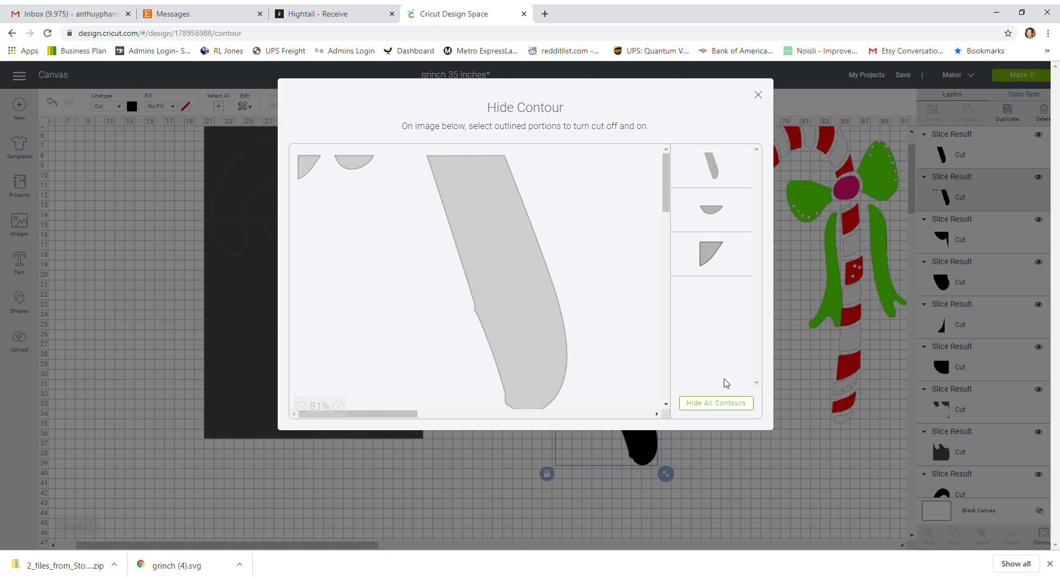
click(727, 406)
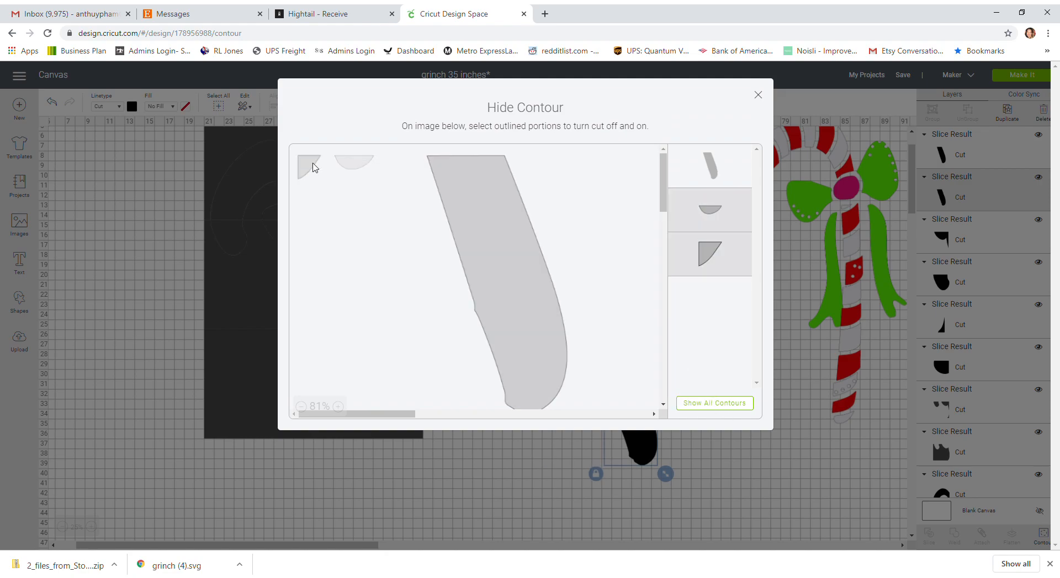
click(313, 167)
click(458, 193)
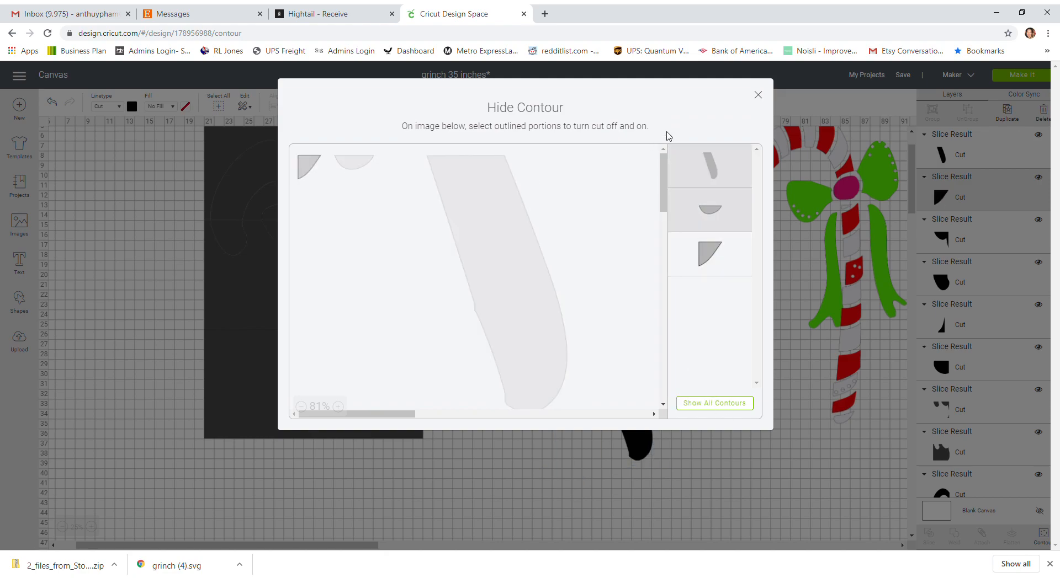
click(758, 95)
drag(561, 372, 553, 349)
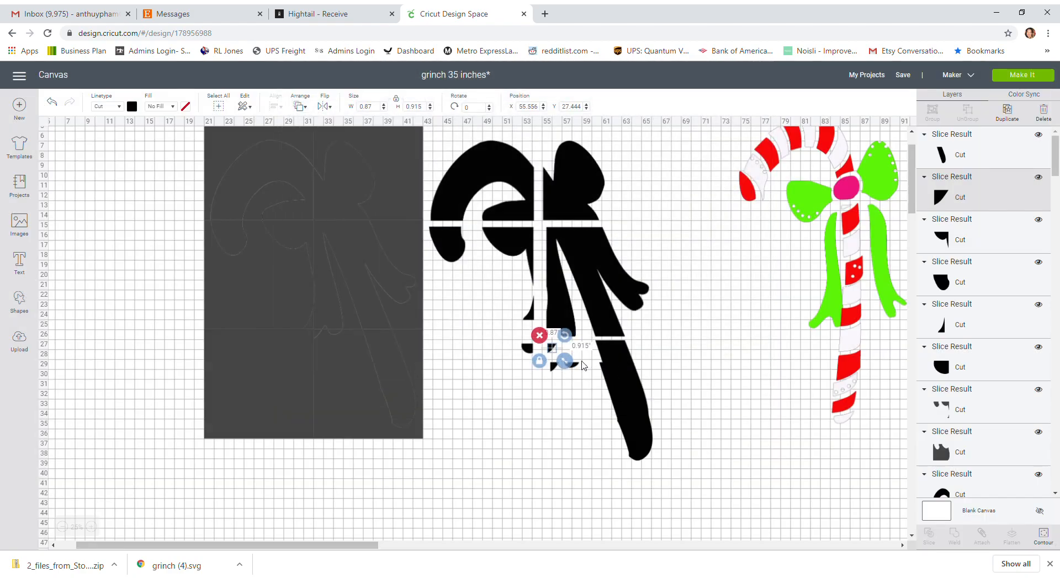
Keep only the small half-round contour in the original bottom-right piece and move it up to X 57.226, Y 27.611.
click(582, 362)
click(574, 365)
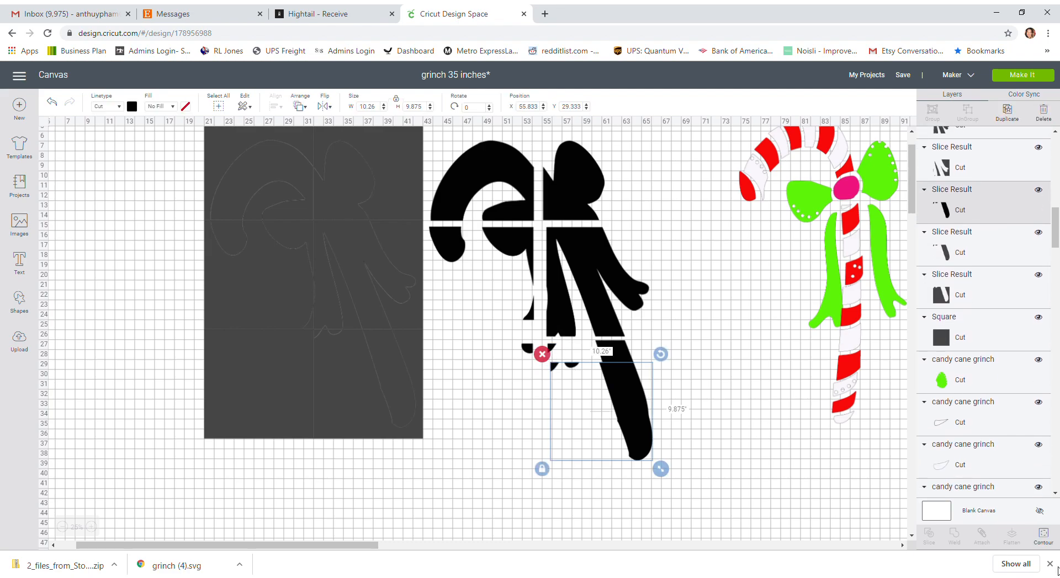
click(1043, 535)
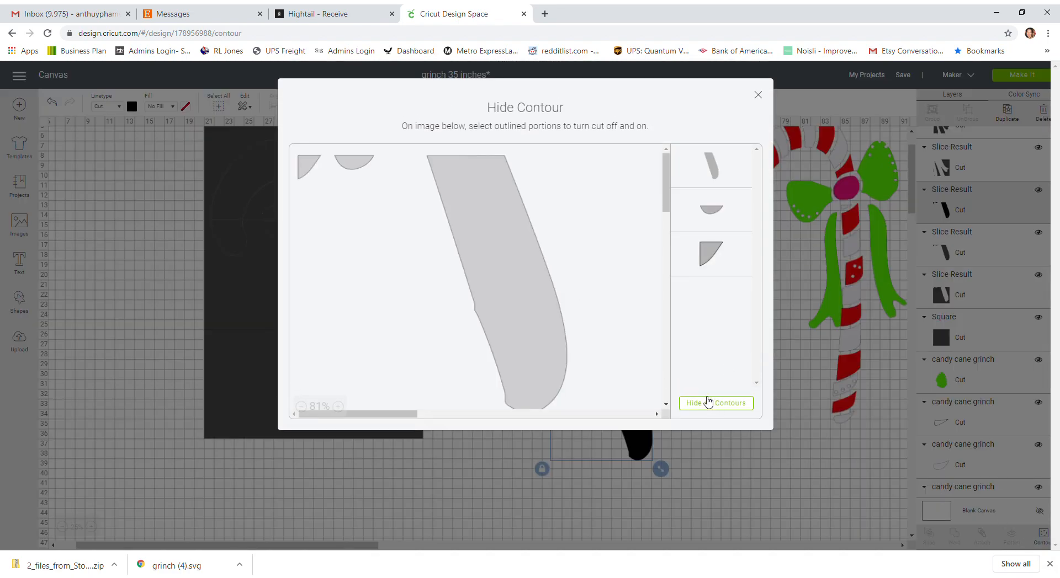
click(708, 402)
click(355, 165)
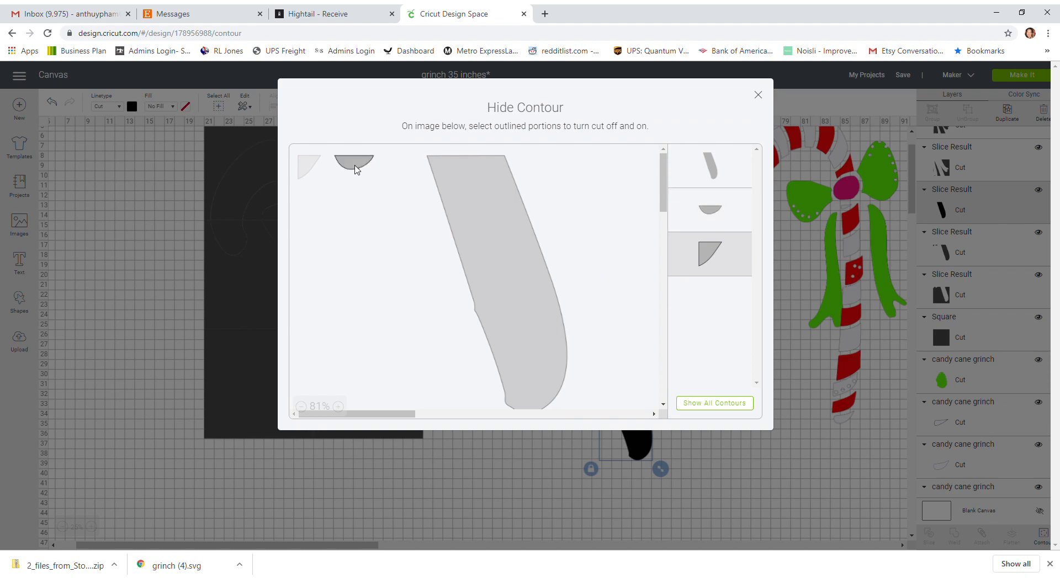
click(524, 287)
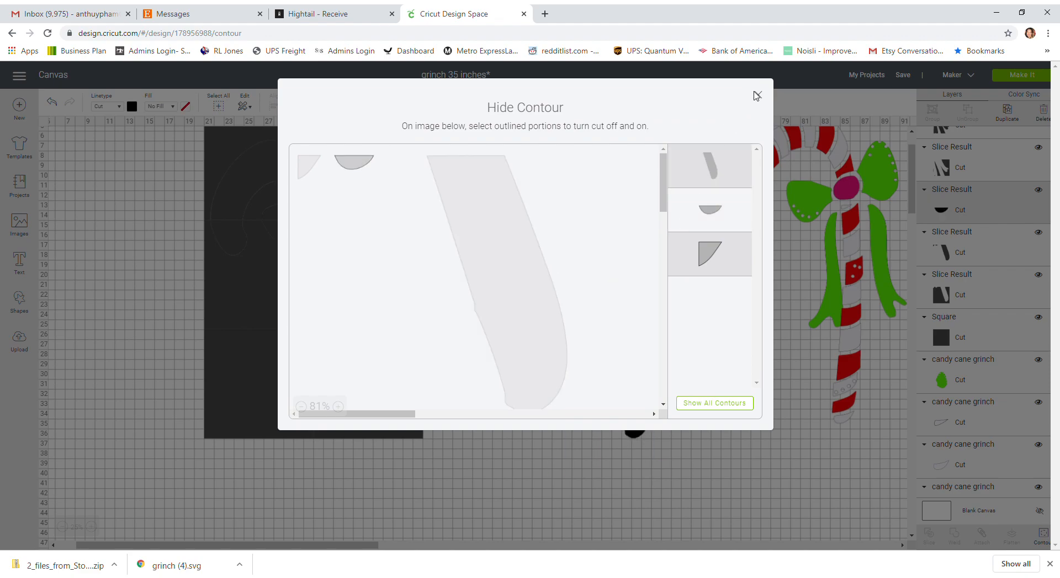
click(759, 97)
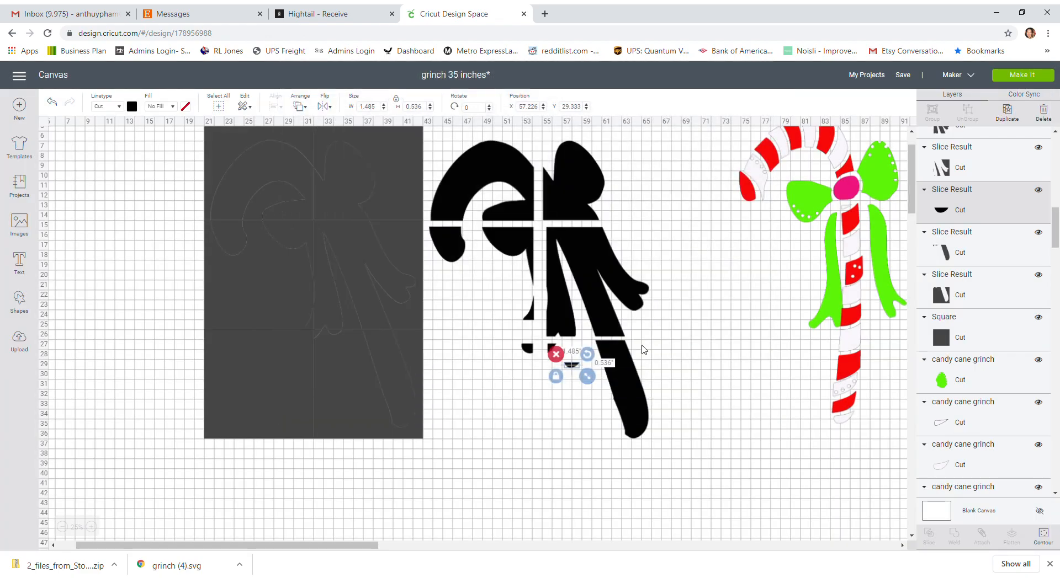
click(570, 356)
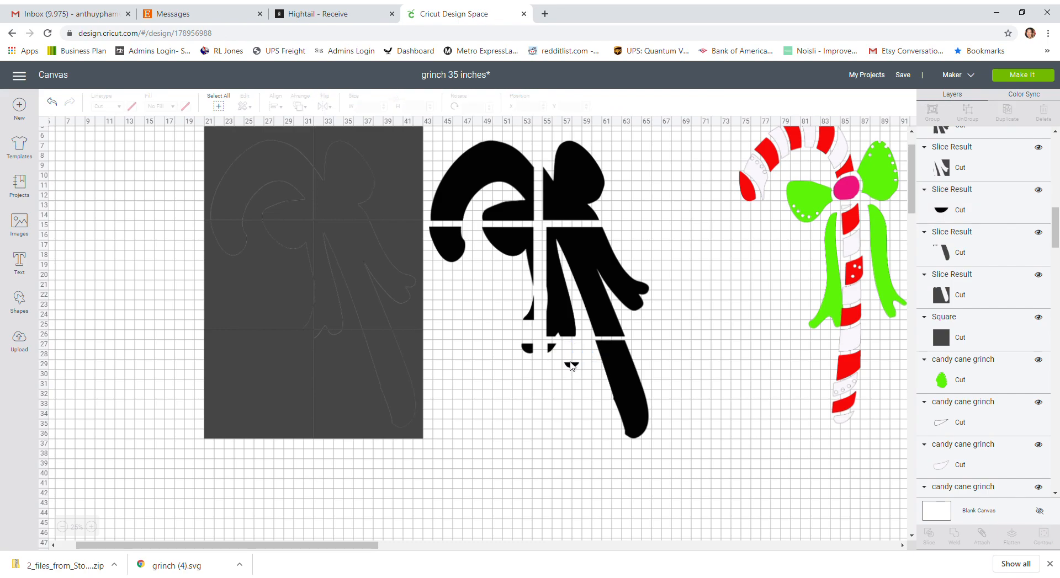
click(572, 365)
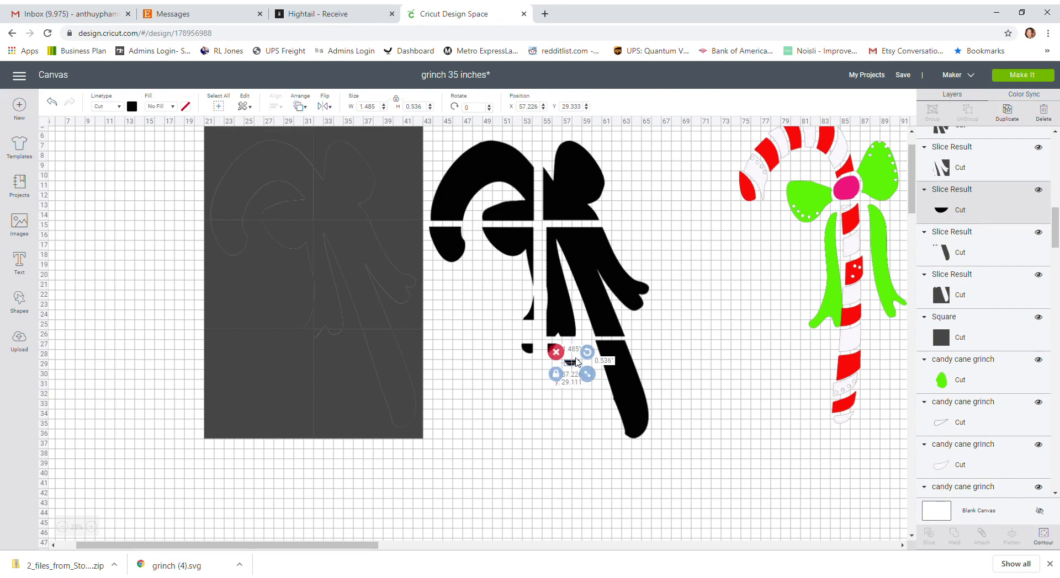
drag(575, 360, 576, 345)
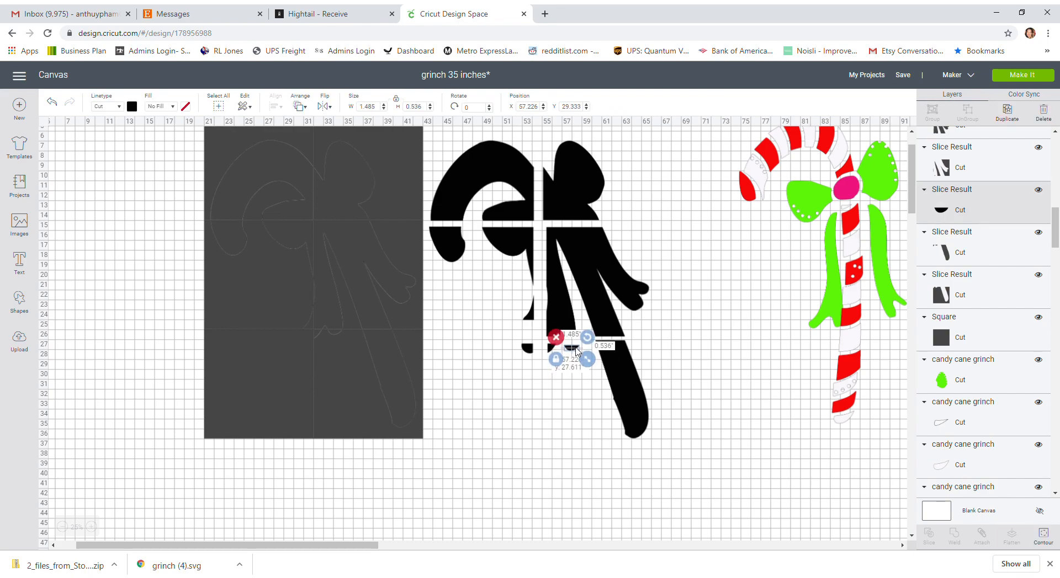
Save the project as a new one named "grinch 35 and candy cane 32 inches".
click(915, 76)
click(911, 105)
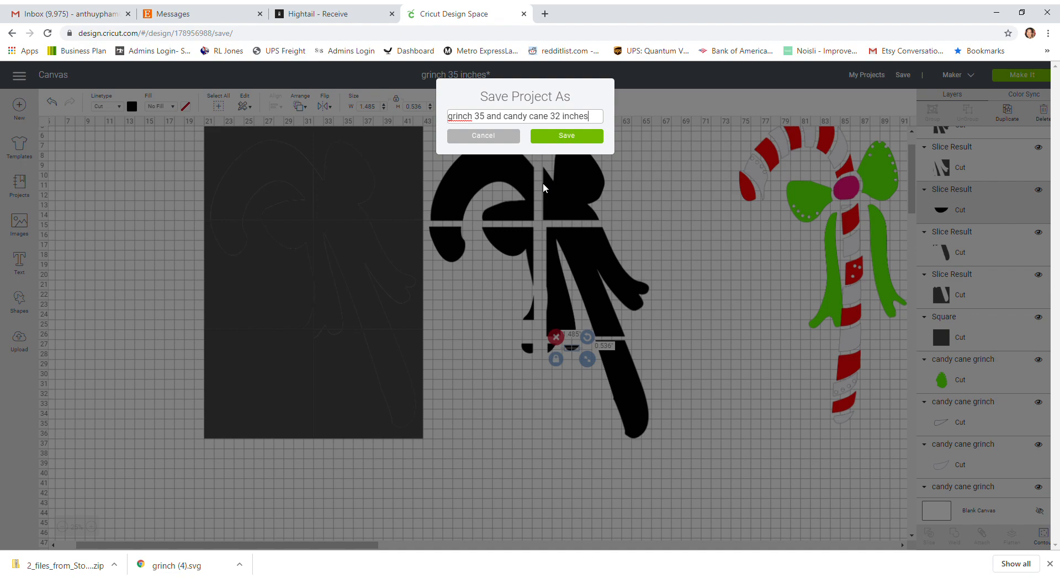
click(580, 137)
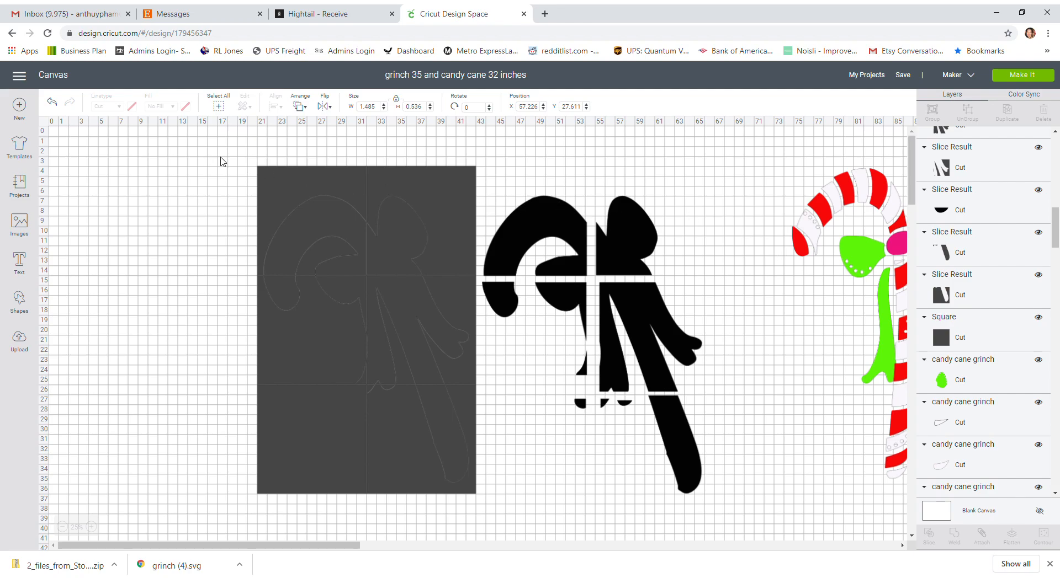
Delete all the leftover grey squares and slices beside the divided candy cane silhouette and save the project.
drag(226, 153, 471, 524)
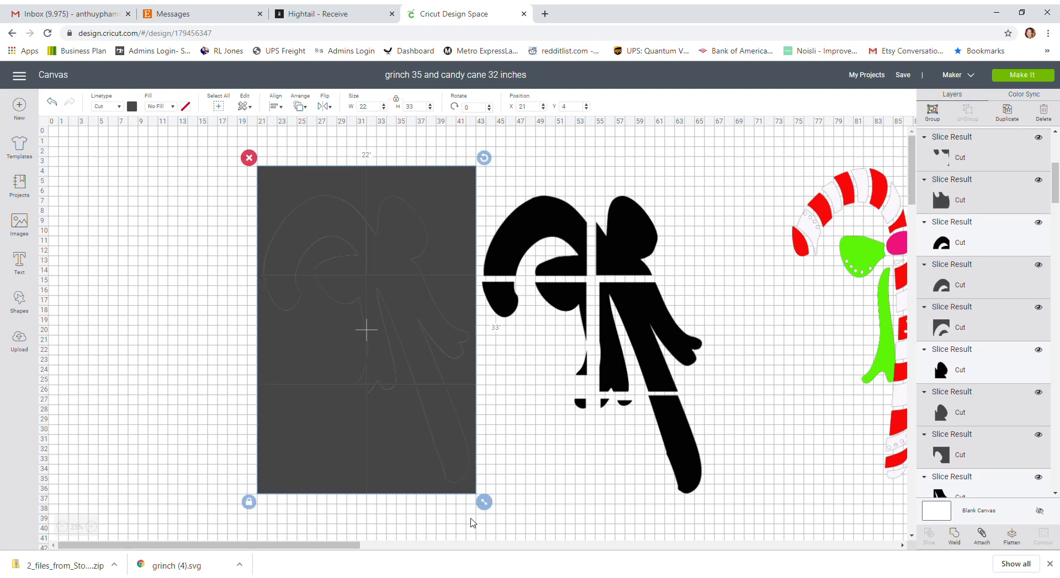
key(Delete)
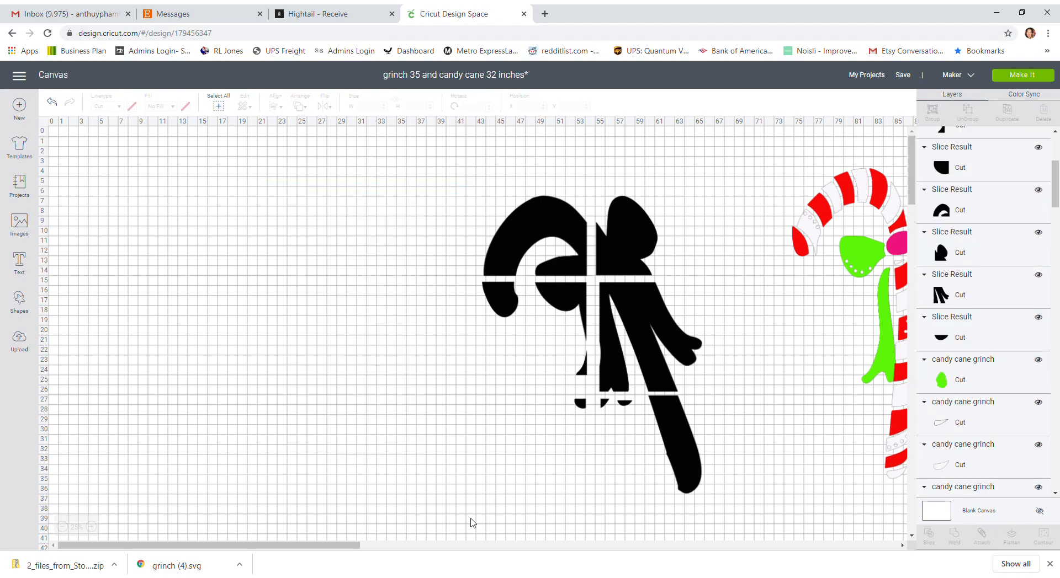
click(908, 77)
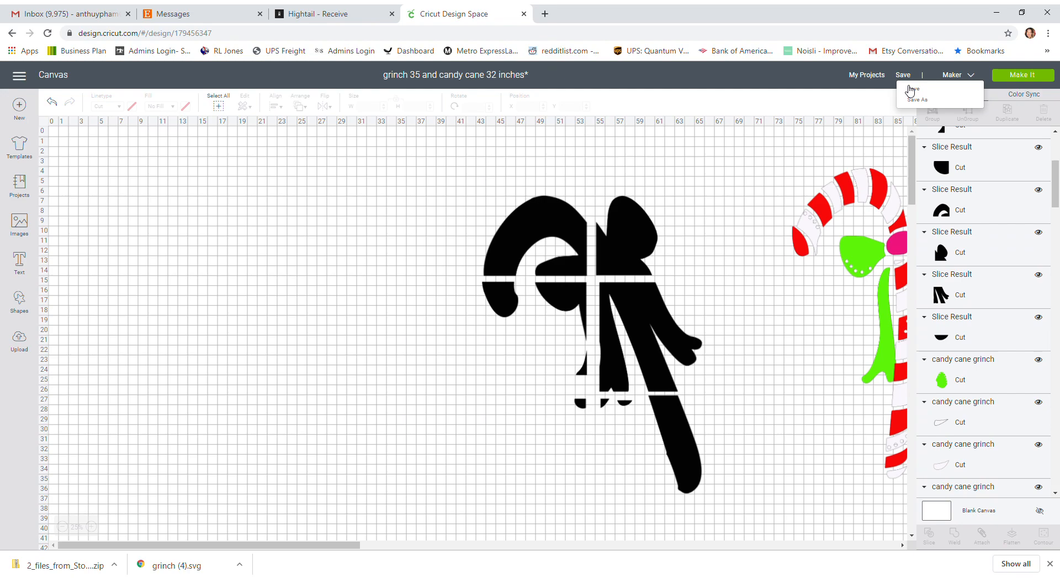
click(909, 90)
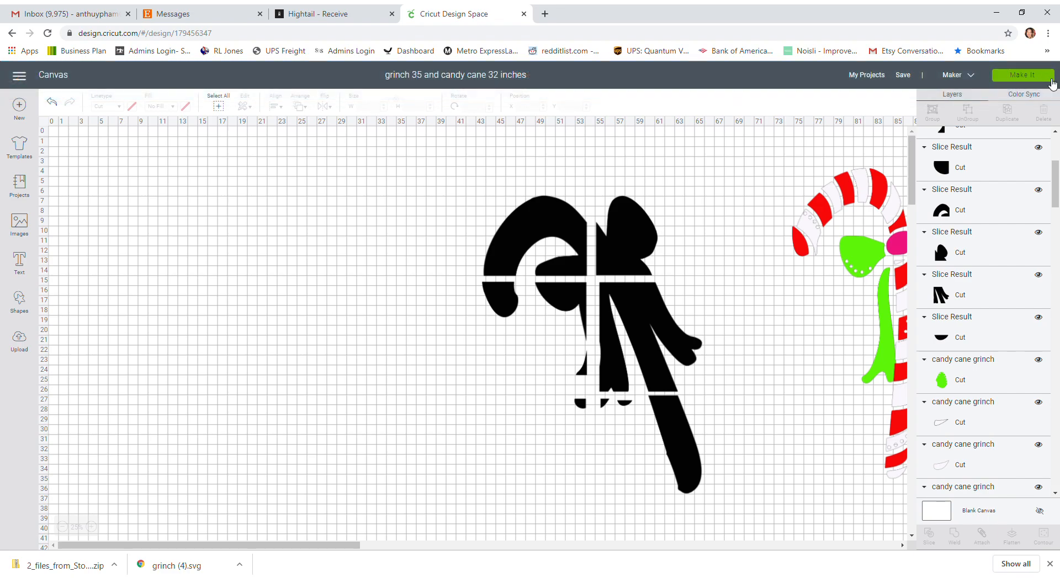
Prepare the project's mats for cutting and set the first mat's material size to 12" x 24".
click(1046, 76)
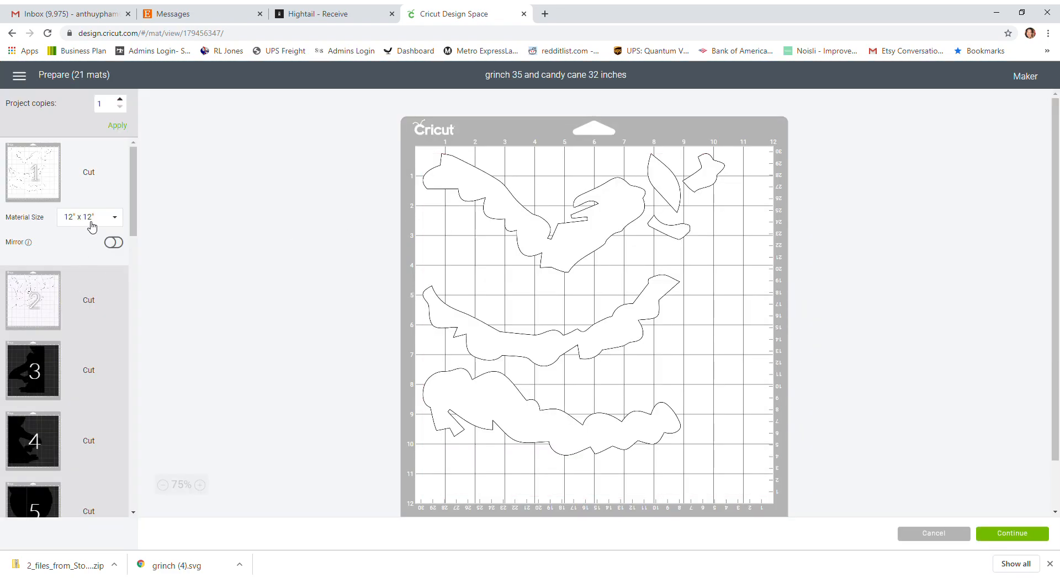
click(121, 226)
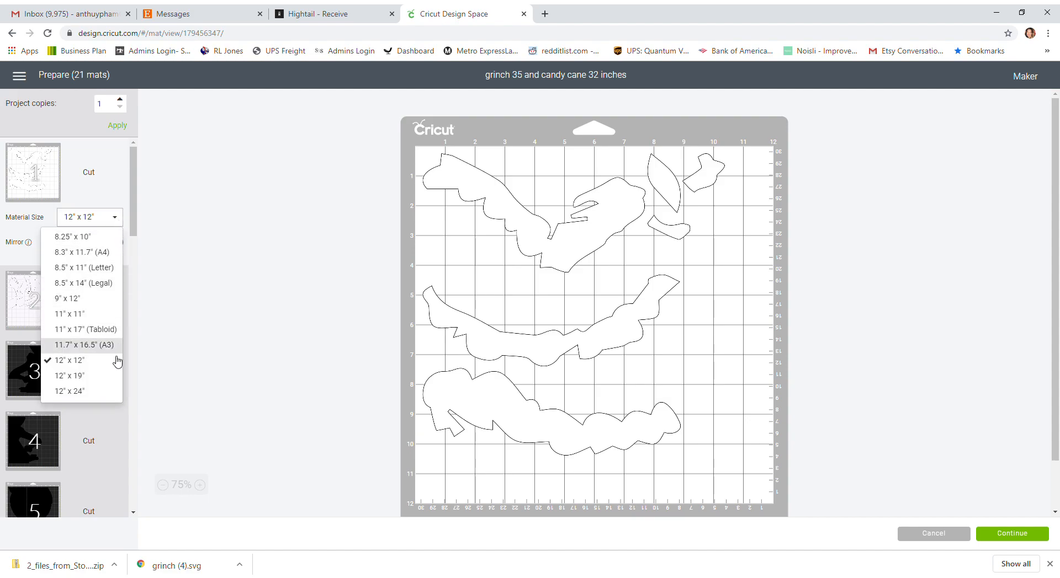
click(103, 395)
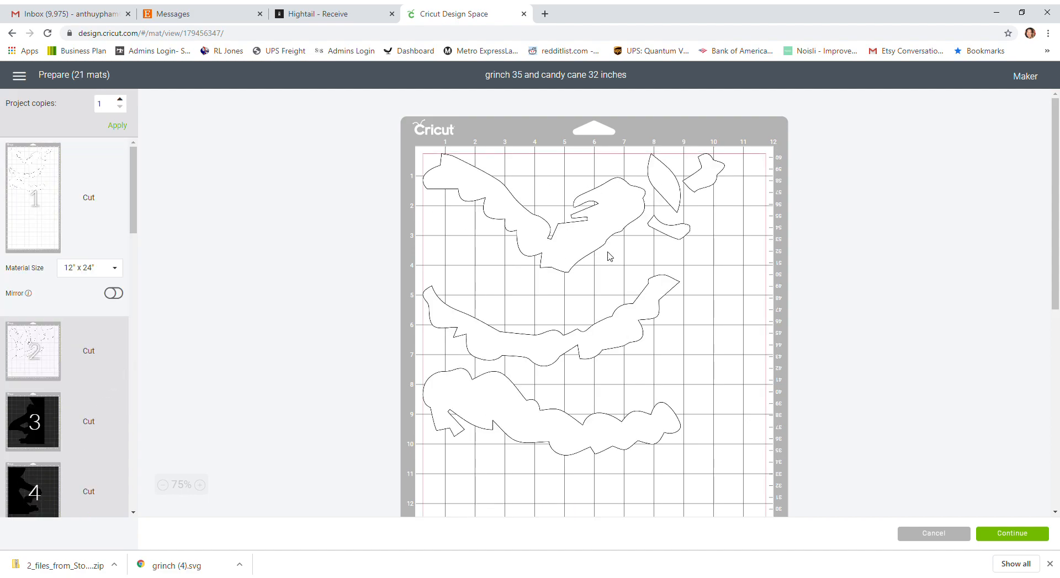
scroll(570, 299, down, 7)
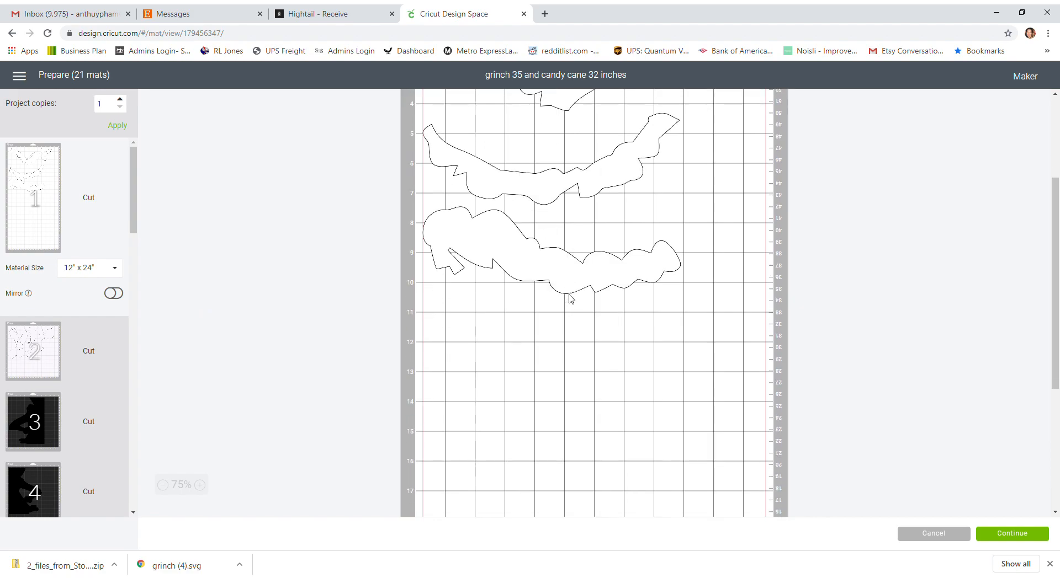
scroll(567, 309, up, 5)
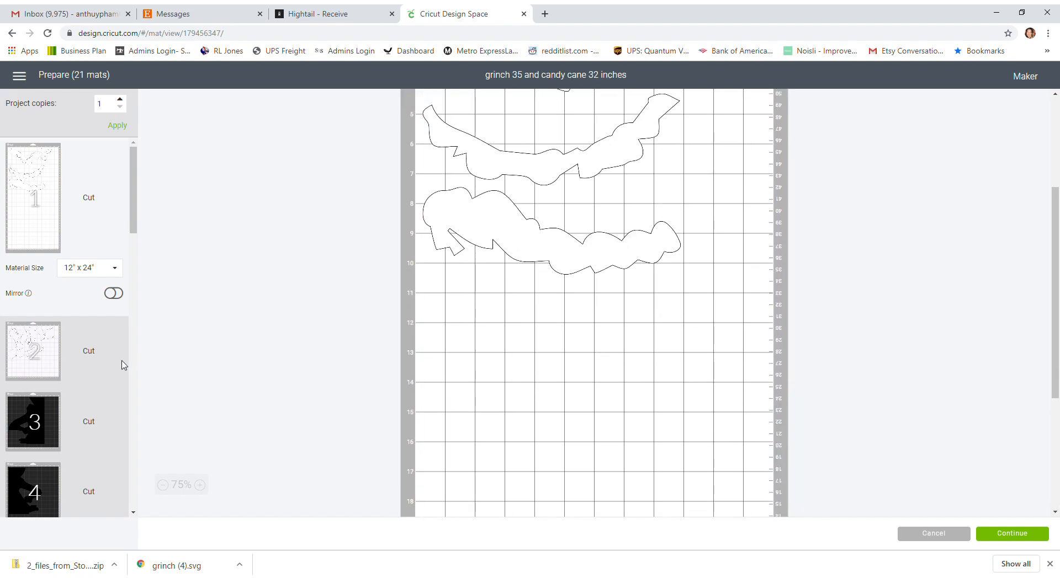
Set the second mat's material size to 12" x 24".
click(39, 339)
click(119, 344)
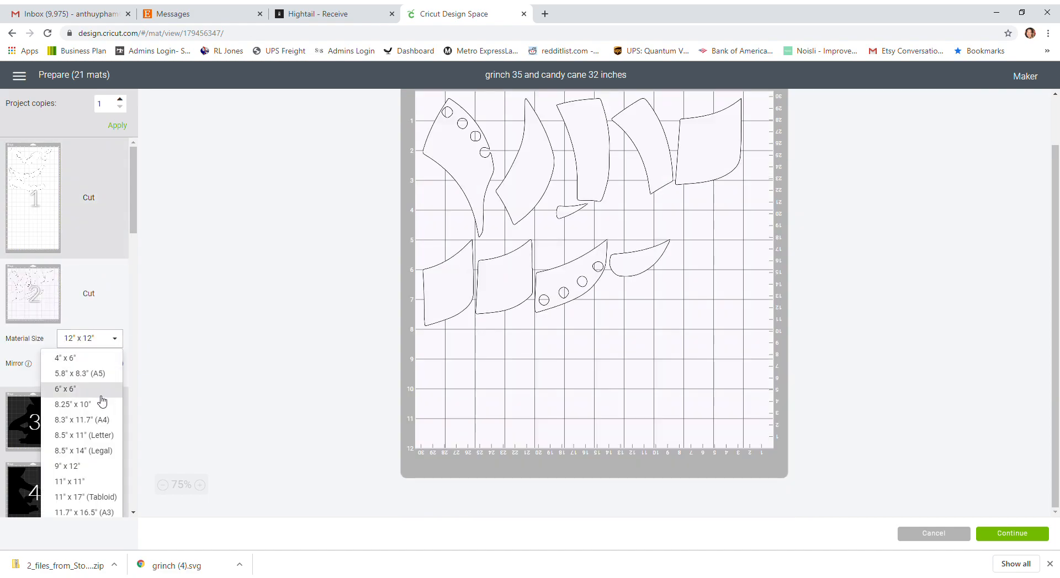
scroll(124, 485, down, 2)
click(102, 453)
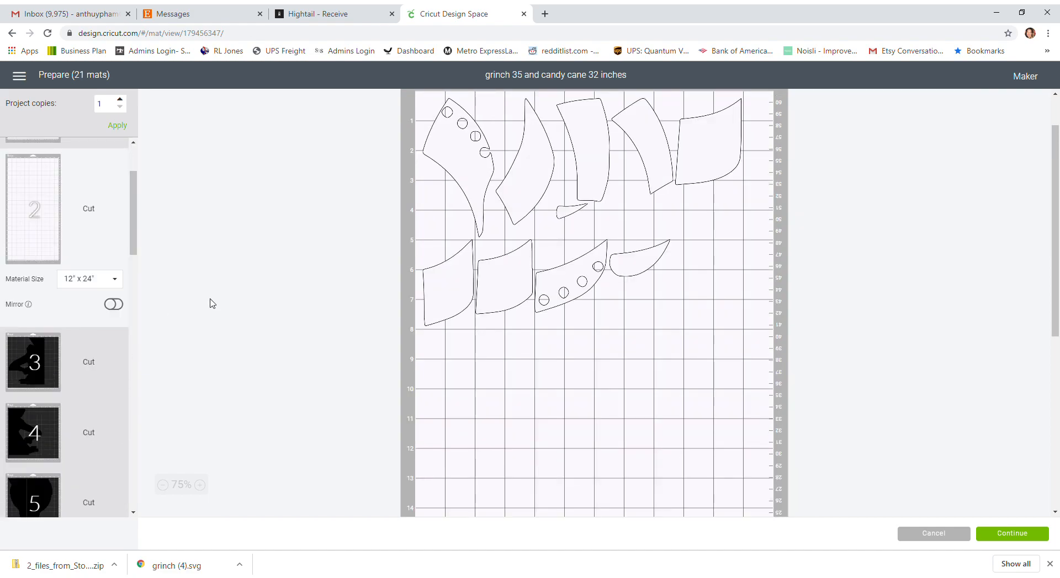
Show the options for moving the first dotted piece on mat 2 to another mat, and return to the canvas.
drag(131, 220, 135, 172)
click(471, 213)
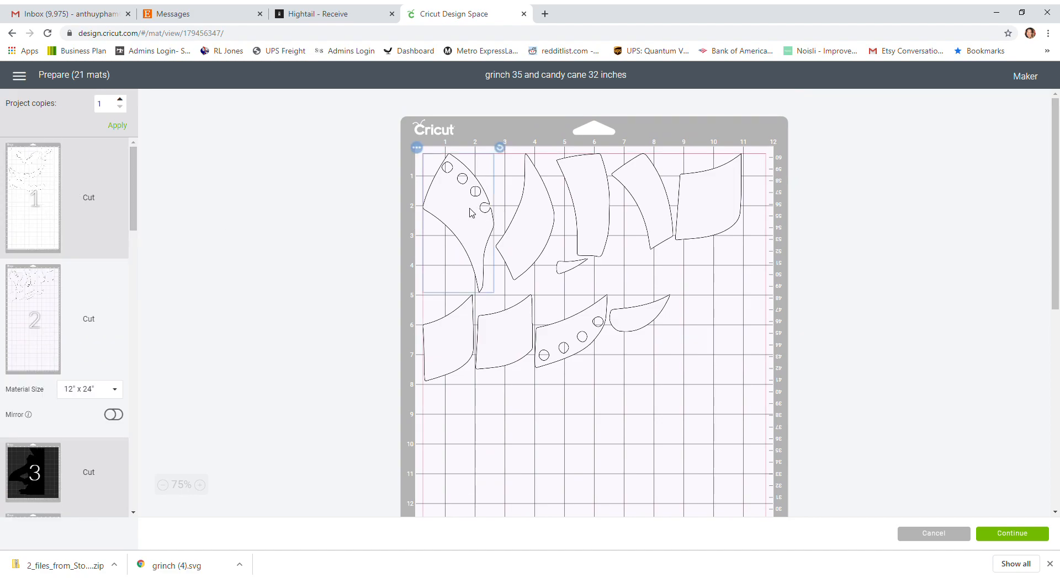
click(417, 147)
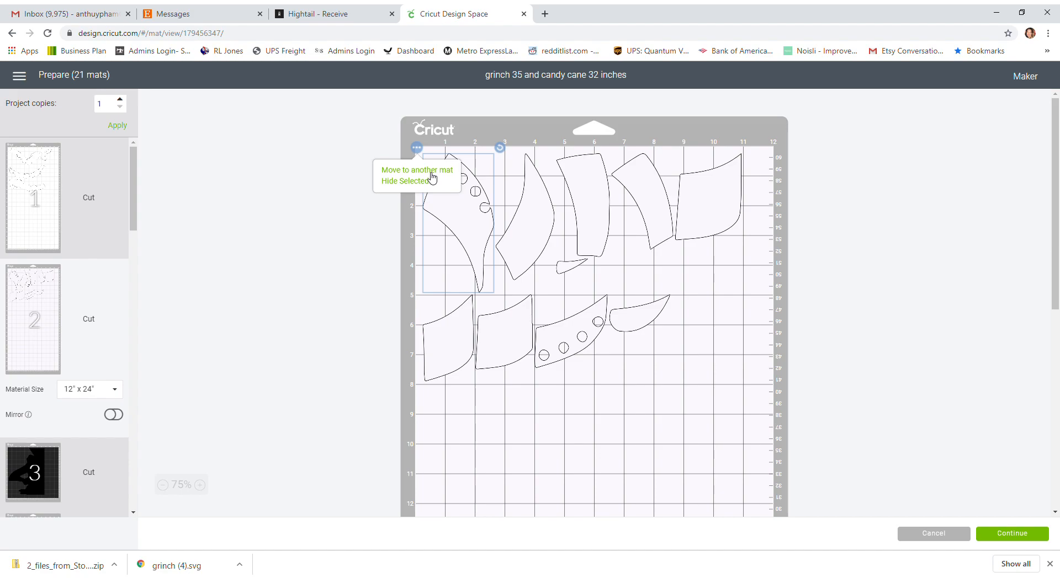
drag(430, 174, 442, 175)
click(707, 293)
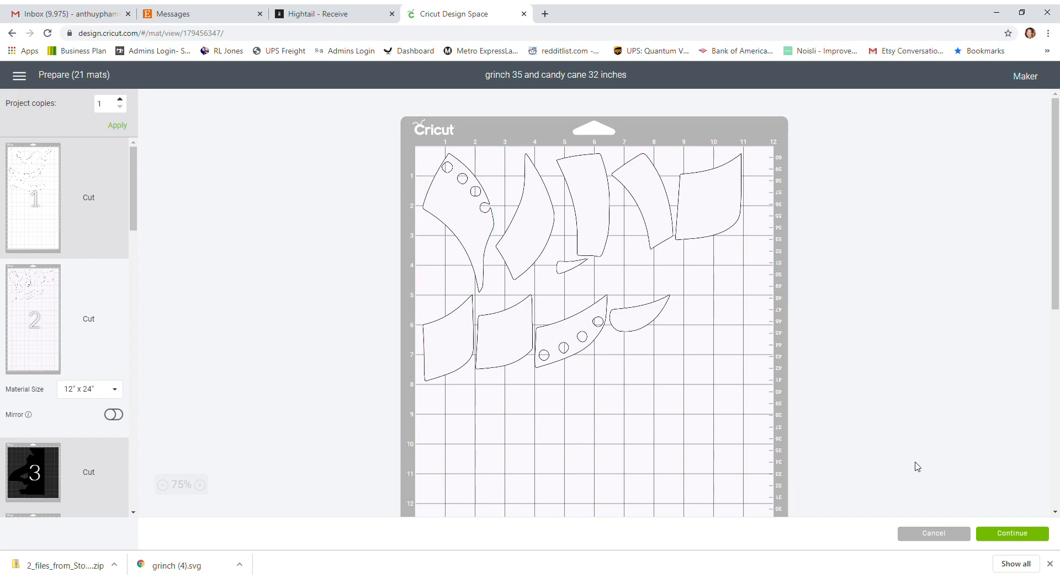
click(940, 533)
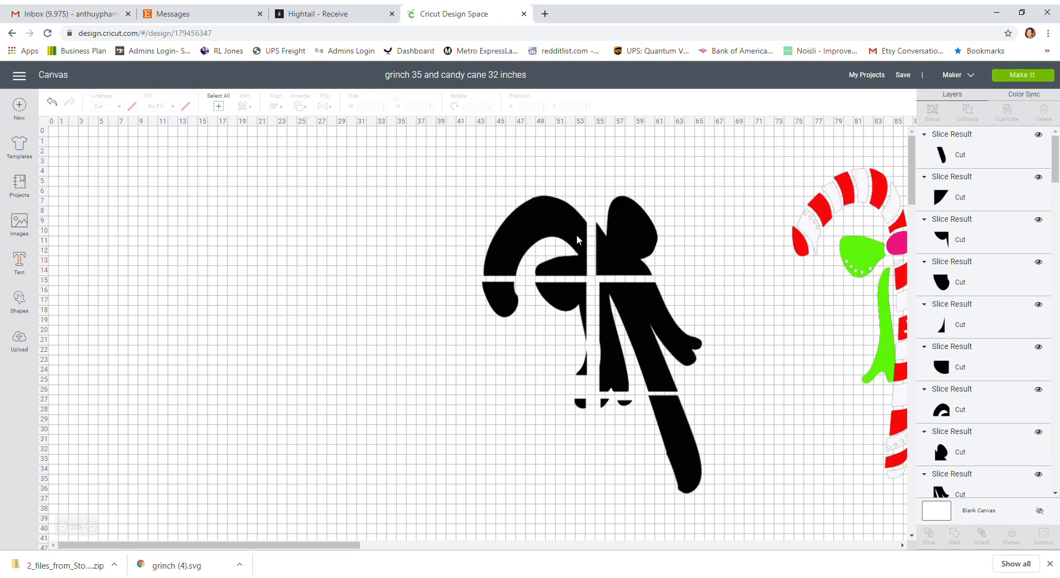
View the material colors available for the black candy cane hook piece without changing its color.
click(575, 215)
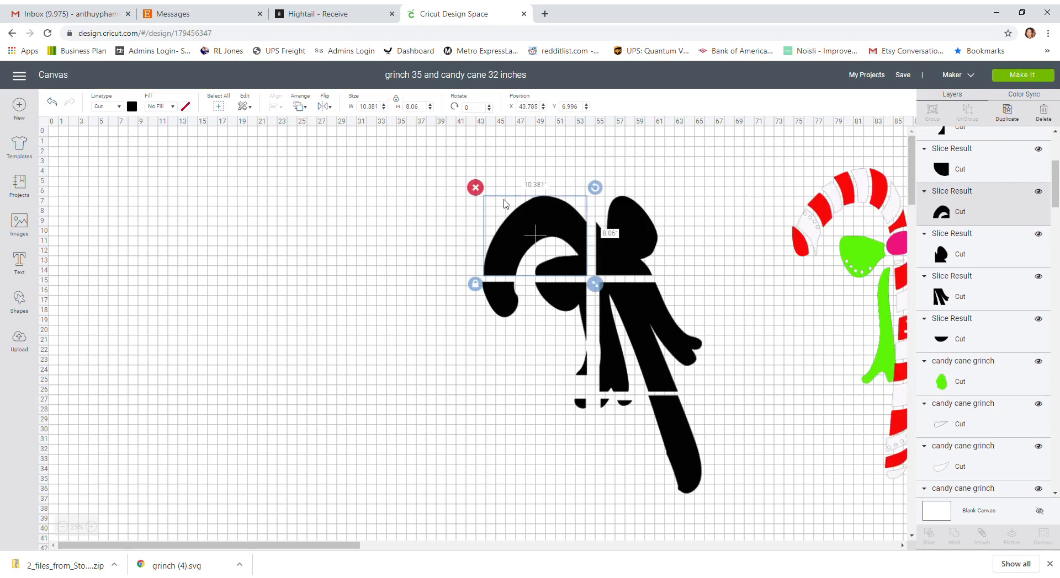
click(132, 106)
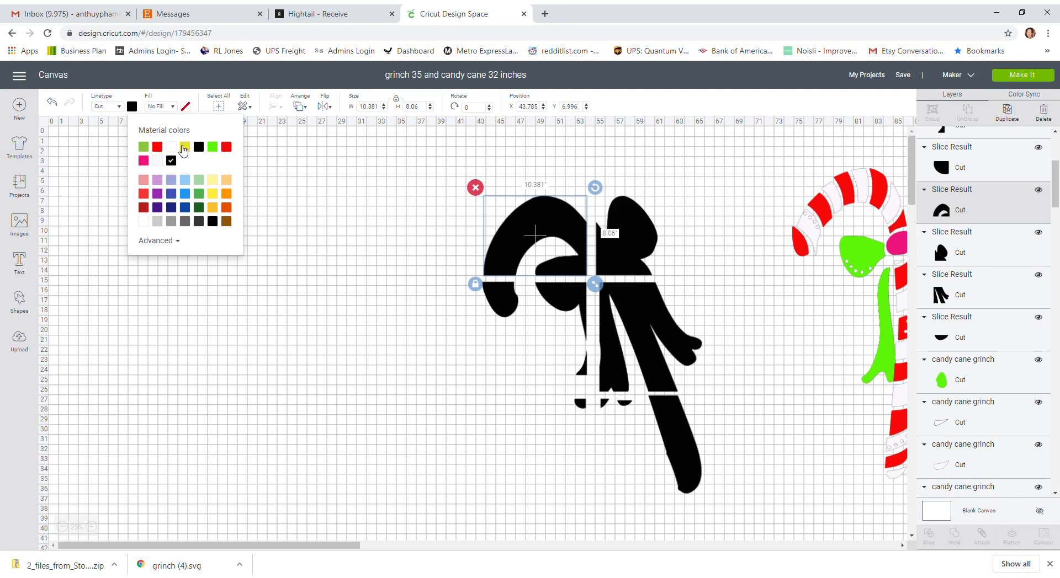
click(749, 248)
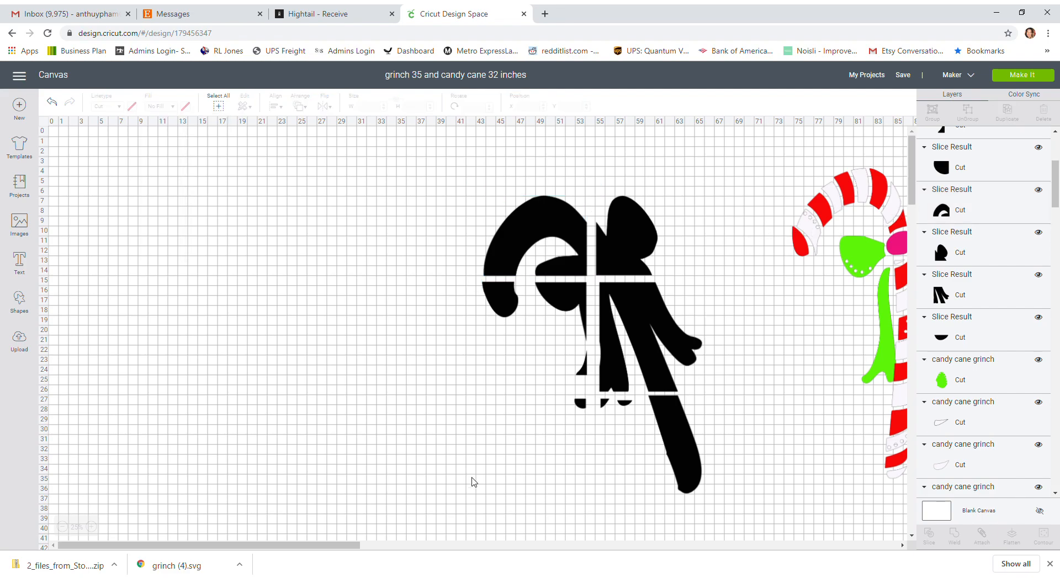
Try to merge the two red groups into one color and the two white groups into one with Color Sync.
drag(325, 545, 493, 534)
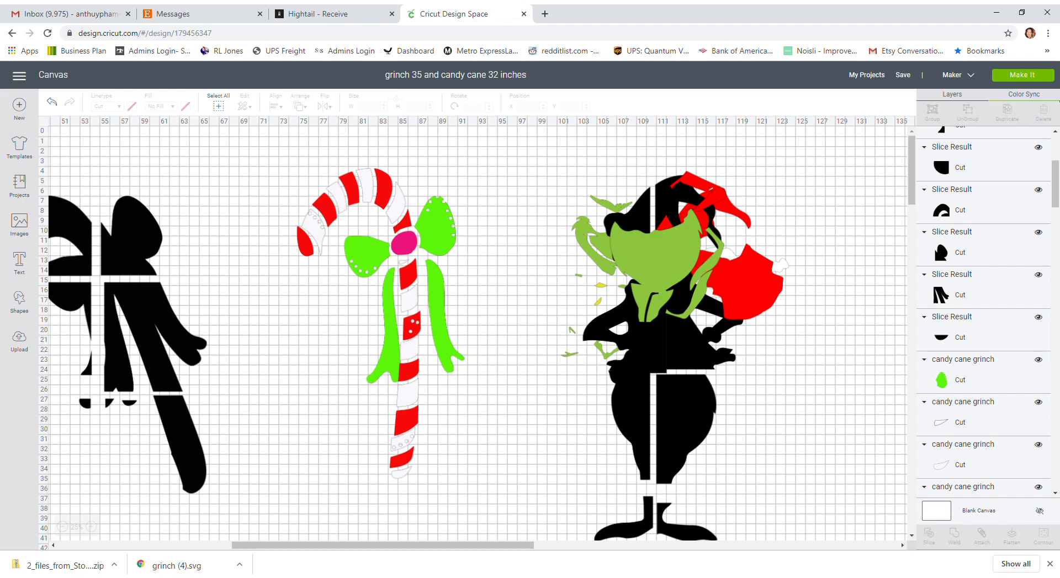
click(1057, 98)
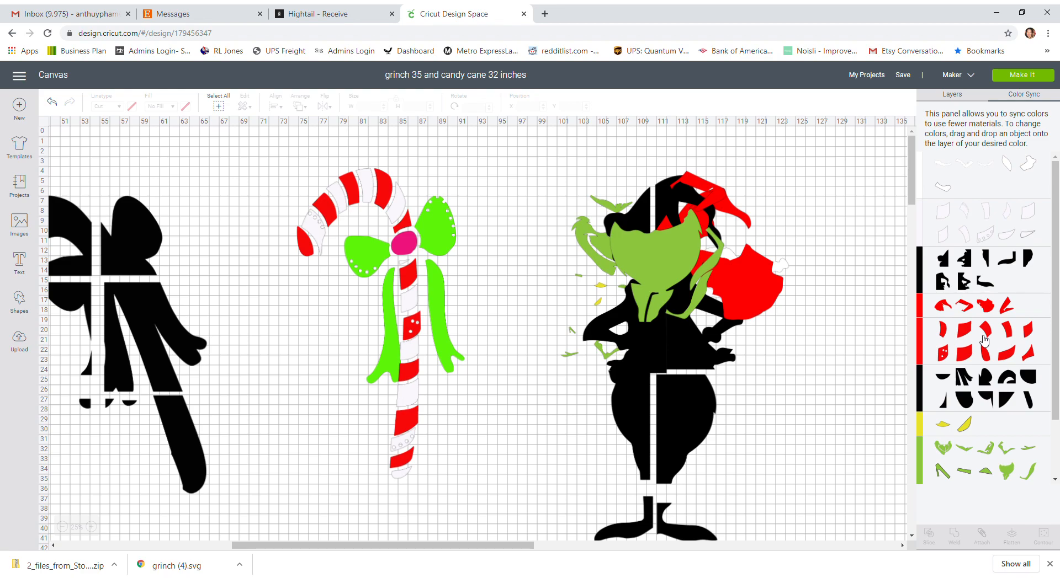
scroll(984, 340, down, 2)
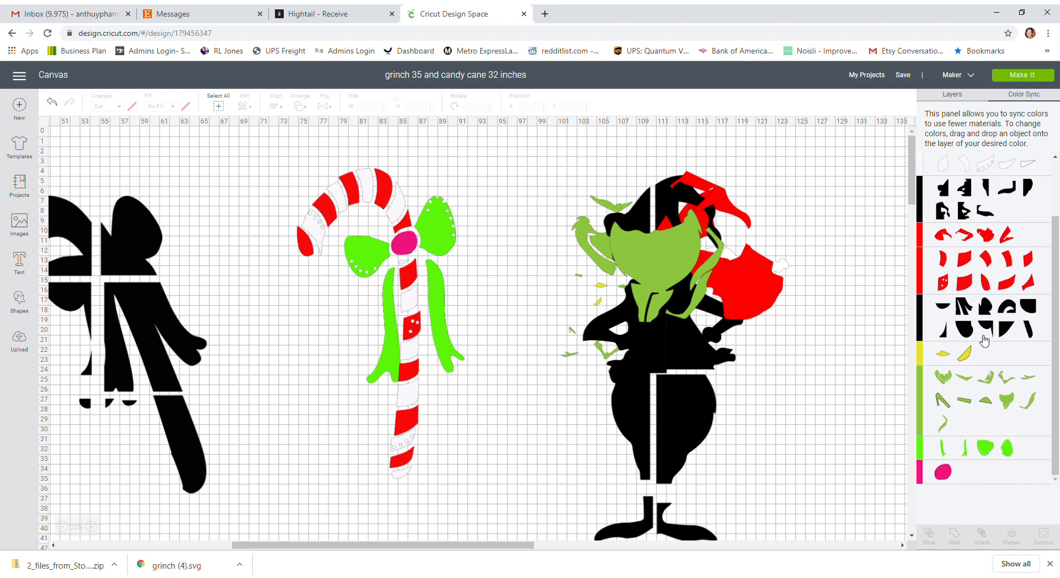
scroll(984, 341, up, 2)
drag(992, 308, 977, 345)
drag(965, 305, 952, 342)
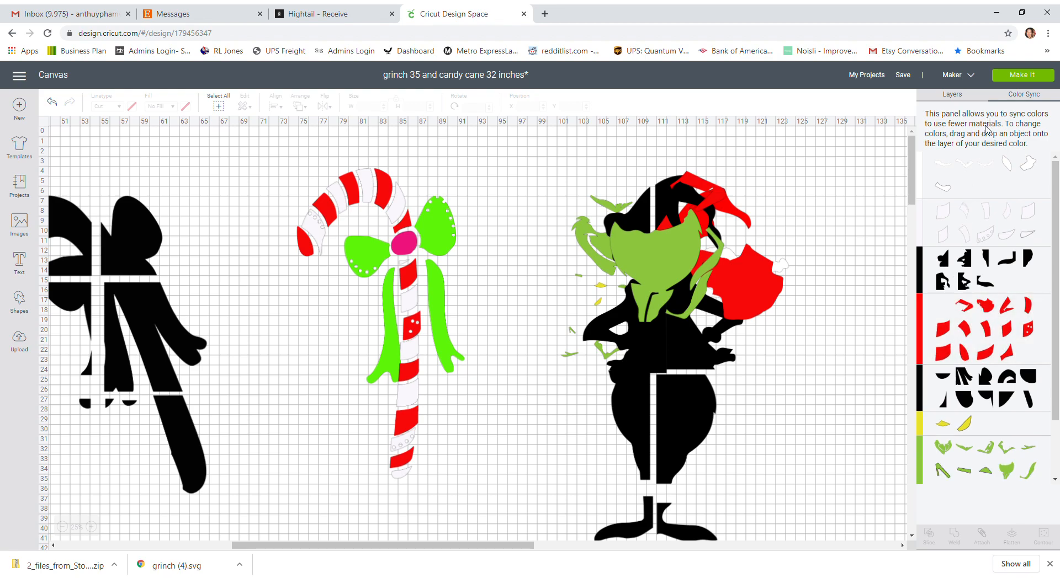
drag(949, 190, 945, 210)
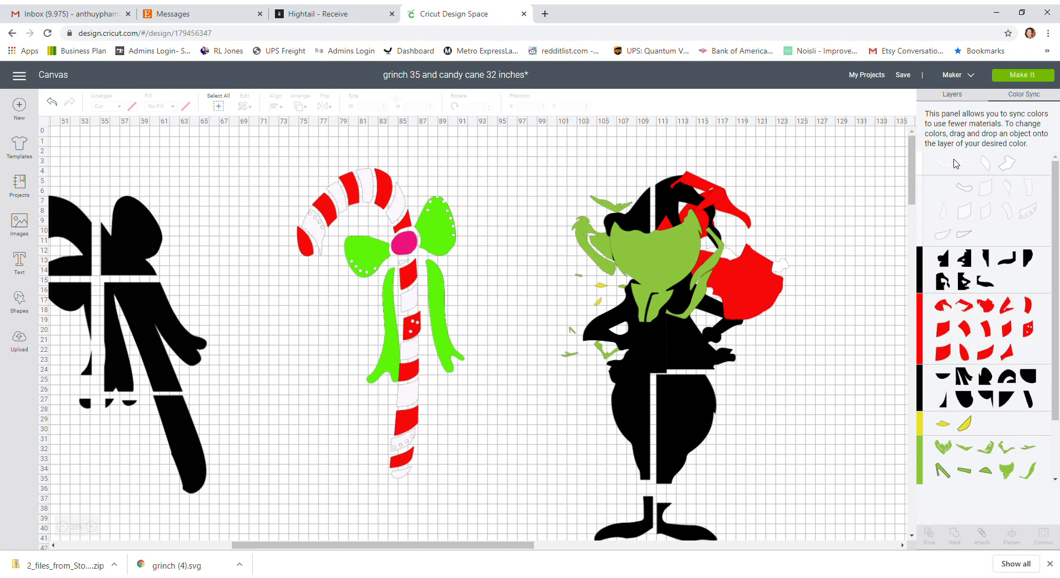
drag(964, 165, 953, 202)
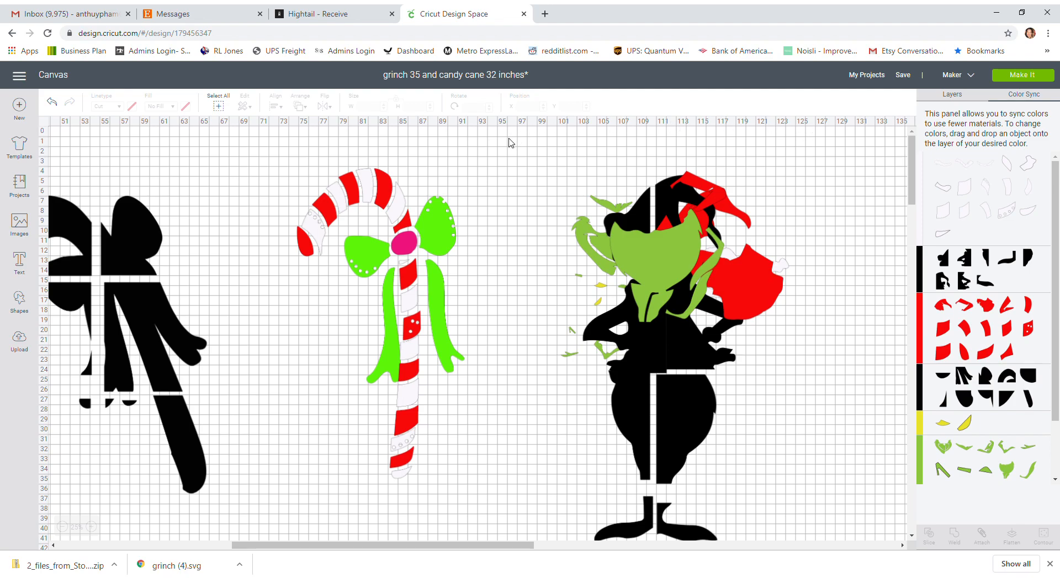
Reopen the saved project "grinch 35 and candy cane 32 inches" from the home page, replacing the canvas with its unsaved changes.
click(19, 76)
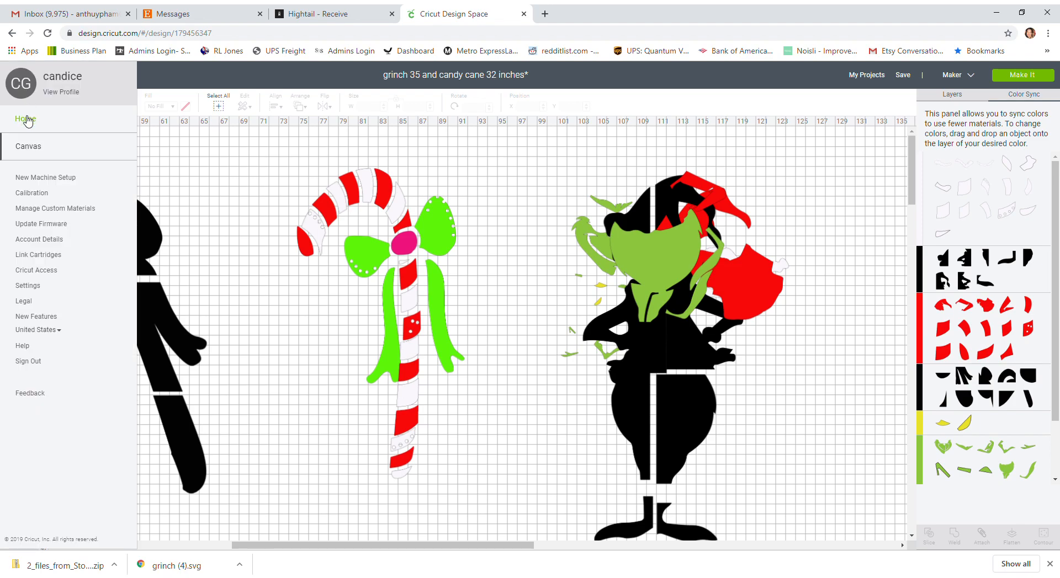
click(27, 120)
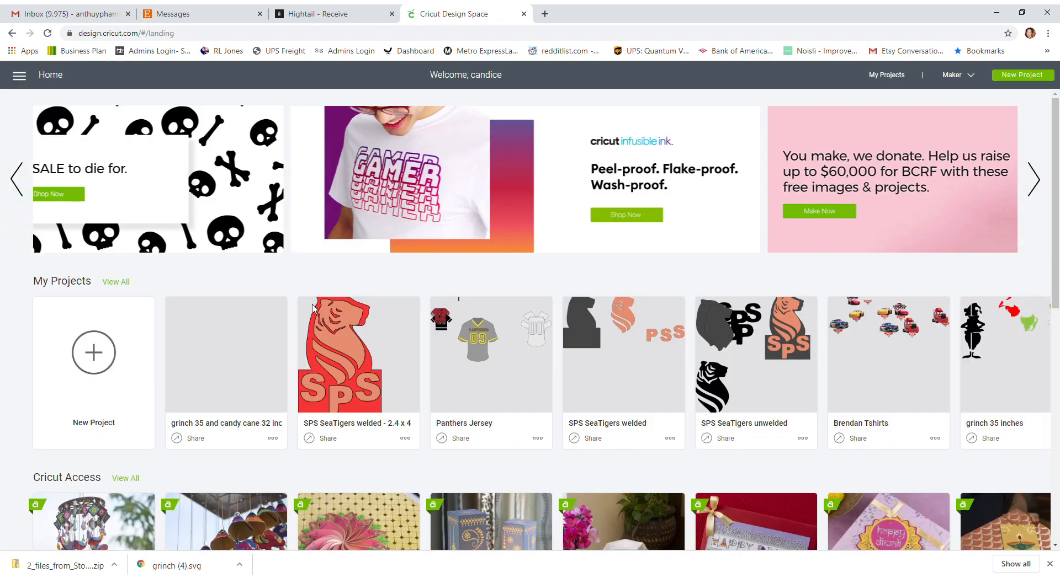
click(245, 371)
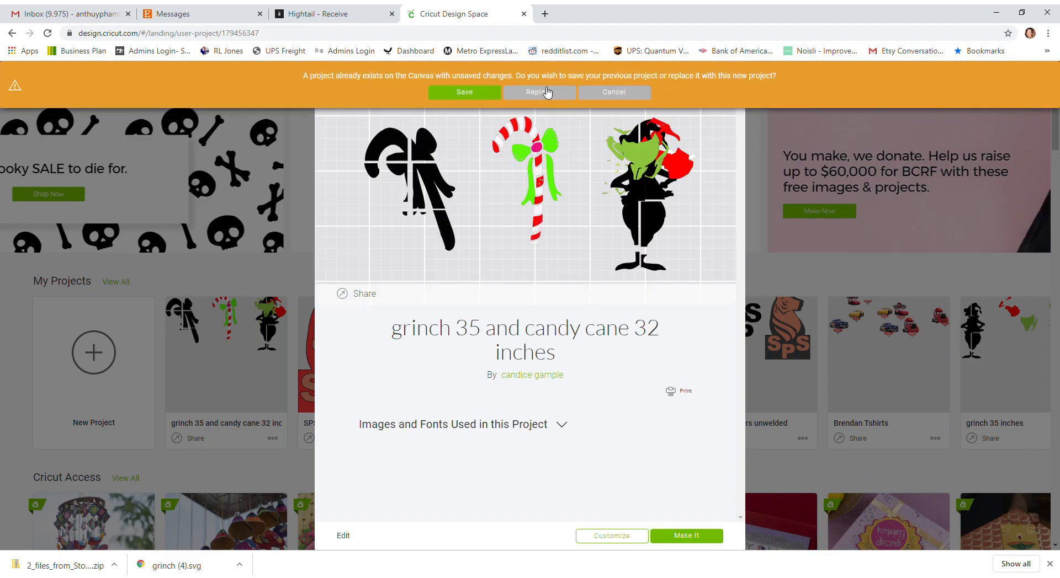
click(546, 93)
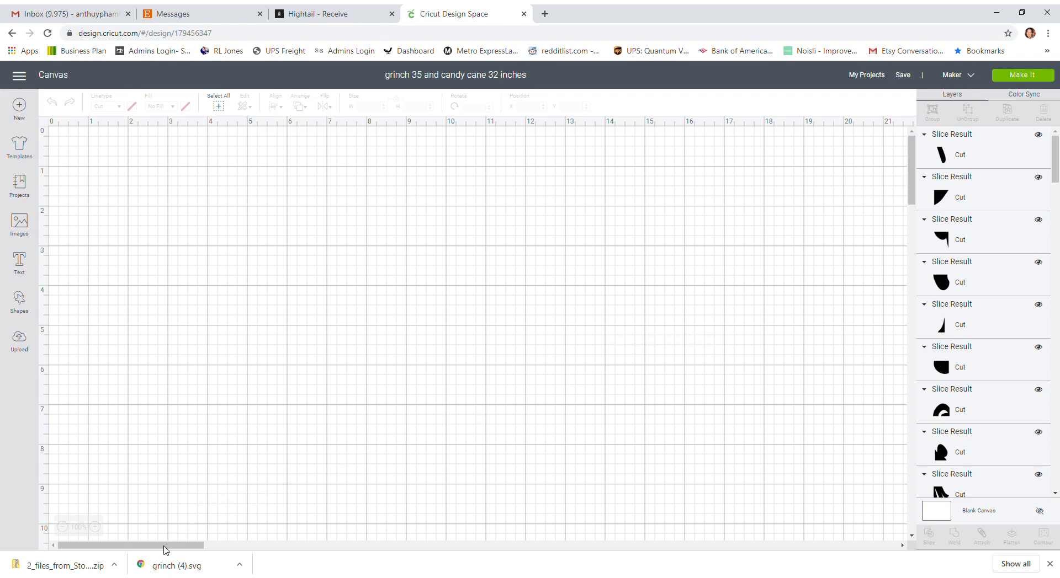
Move the Grinch's red bag-shaped piece down to his hip and the white trim piece out to about X 124.7, Y 10.4.
click(64, 527)
click(64, 527)
click(64, 527)
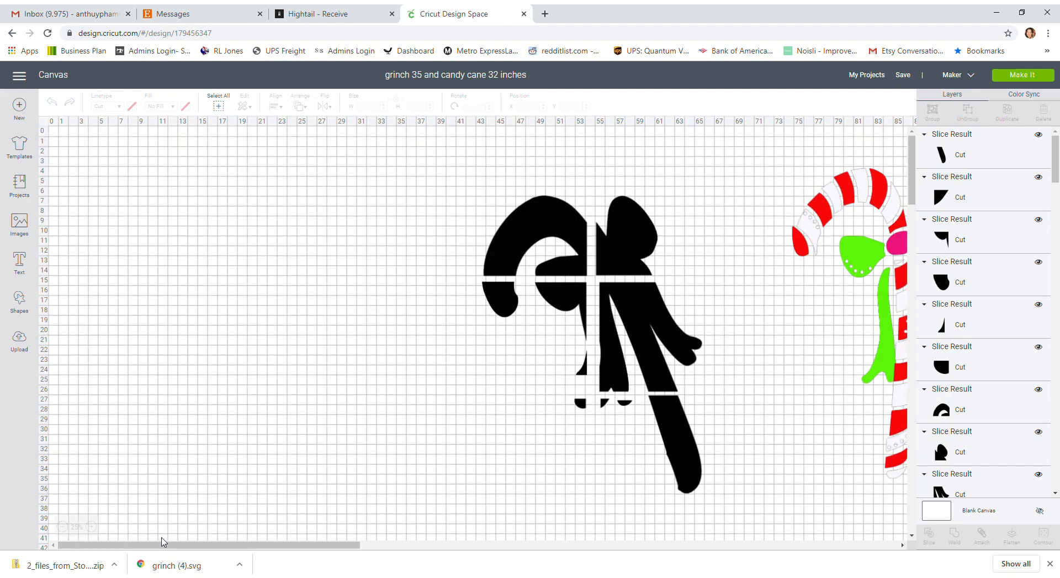
drag(173, 545, 349, 546)
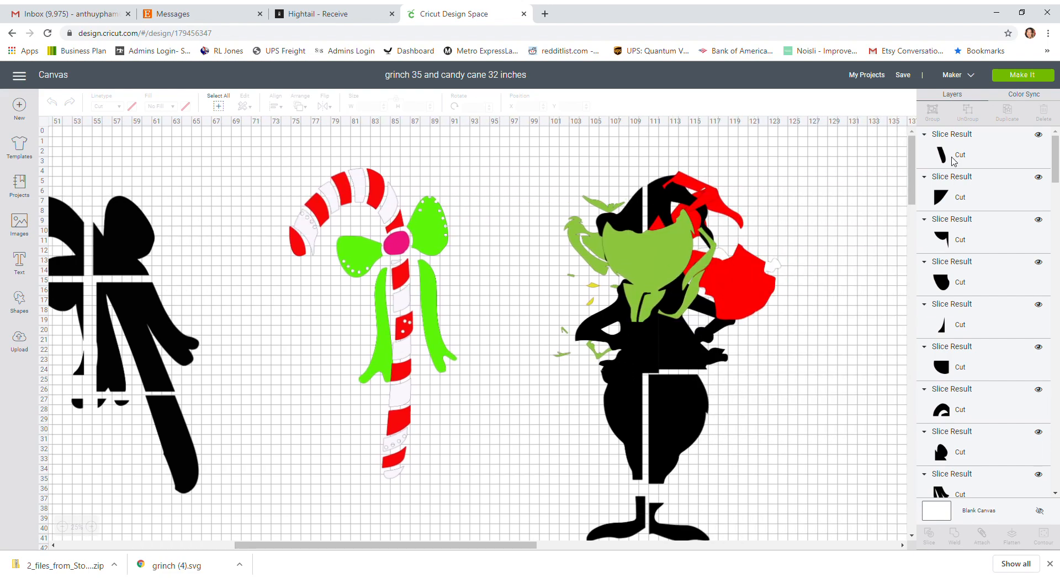
click(1054, 97)
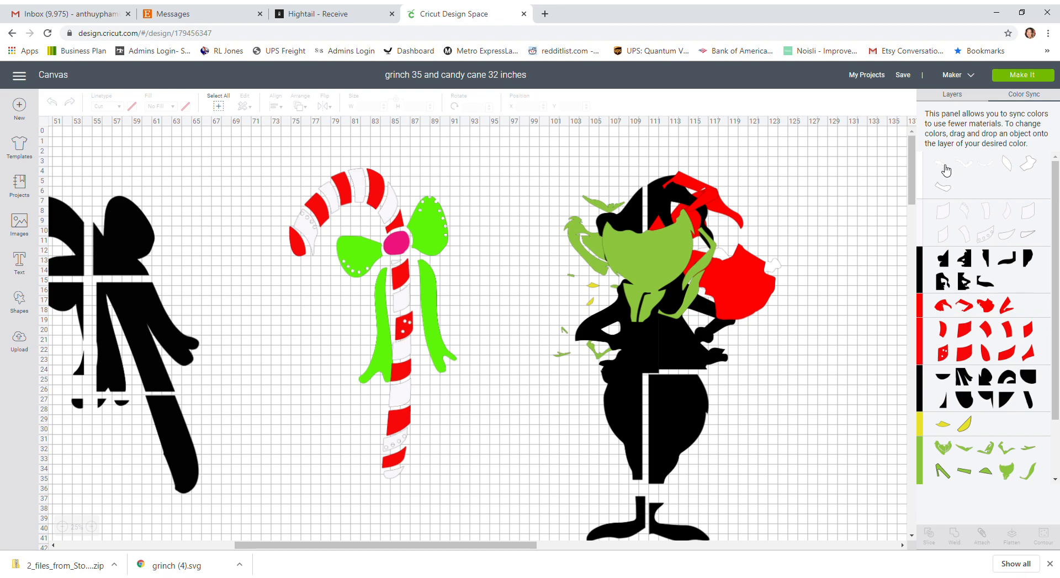
drag(772, 266, 779, 315)
drag(776, 269, 865, 251)
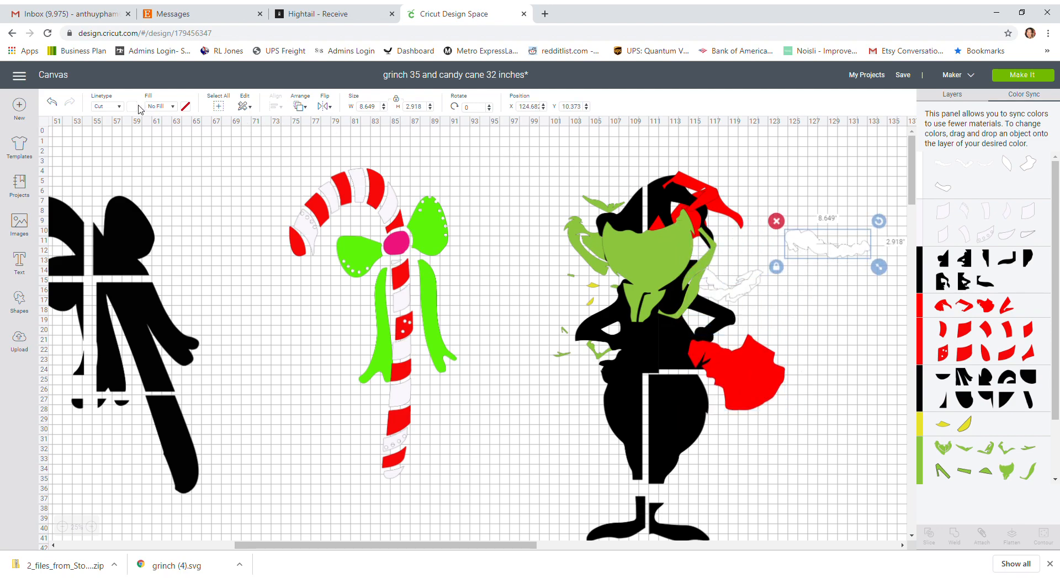
Recolor the separated white trim piece light gray and sync the Grinch's remaining white pieces to the same gray.
click(133, 107)
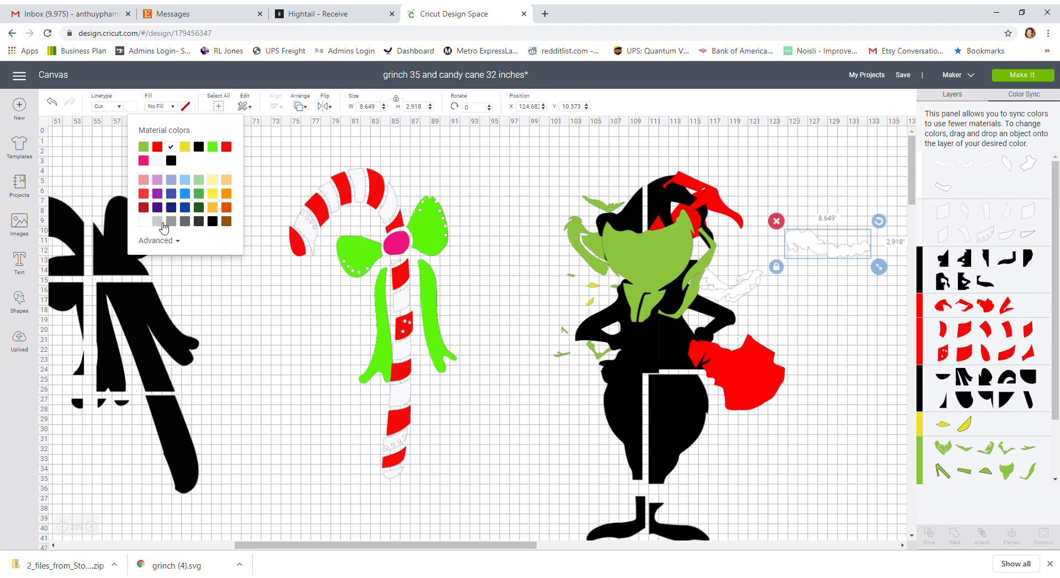
click(172, 223)
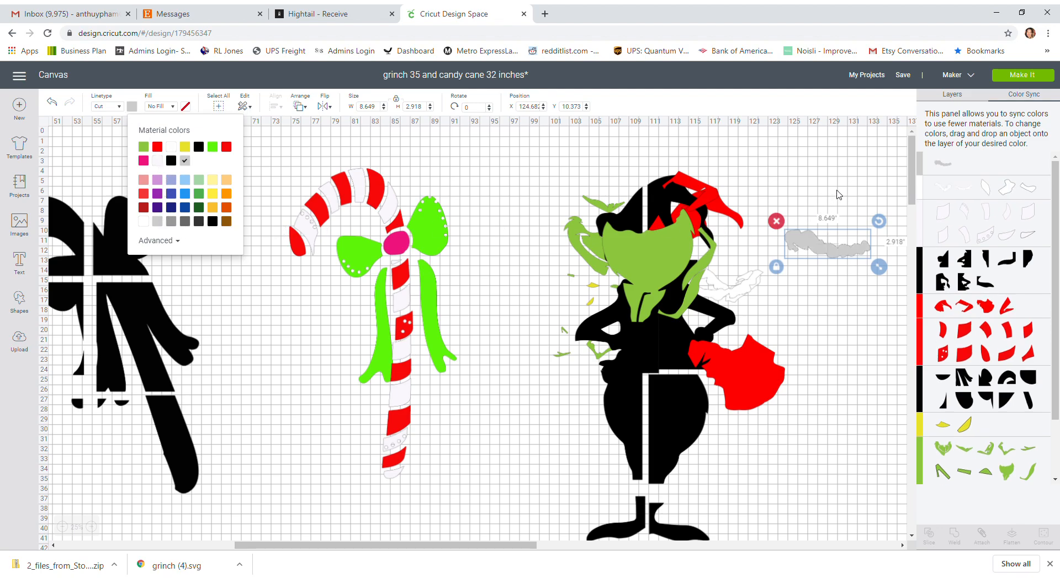
drag(942, 191, 959, 172)
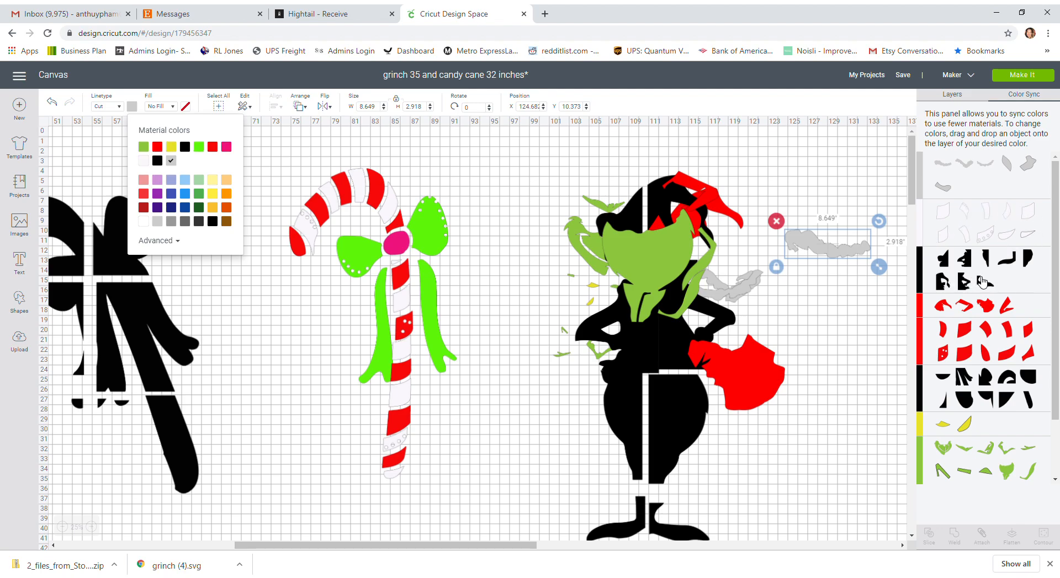
Combine the two black color groups into a single black with Color Sync.
drag(949, 388, 954, 347)
drag(949, 263, 971, 331)
drag(987, 260, 984, 333)
drag(963, 258, 962, 346)
drag(945, 260, 962, 327)
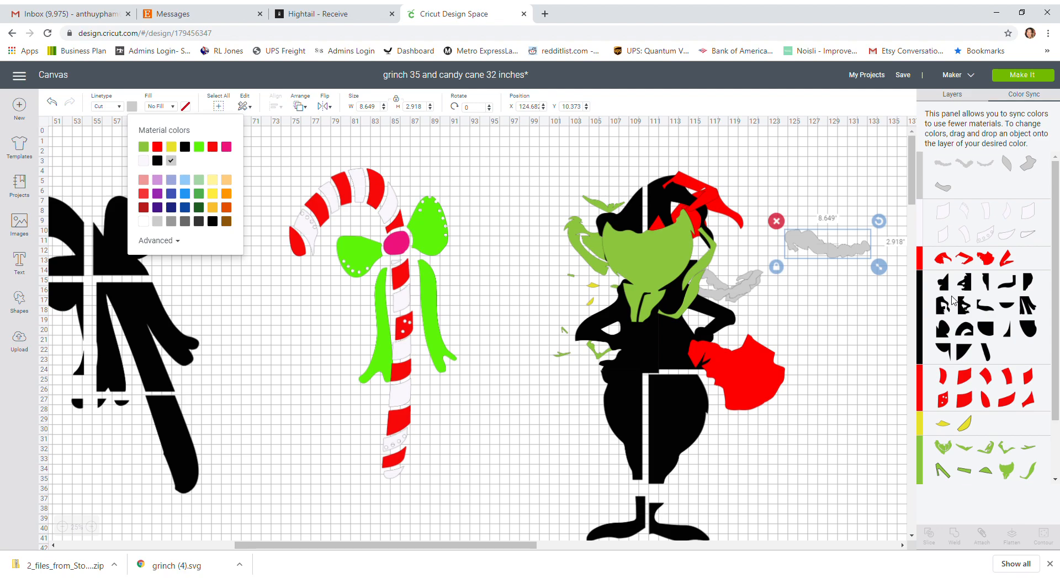
Combine the Grinch's red pieces and the candy cane's red stripes into a single red with Color Sync.
drag(947, 259, 975, 376)
drag(982, 331, 982, 333)
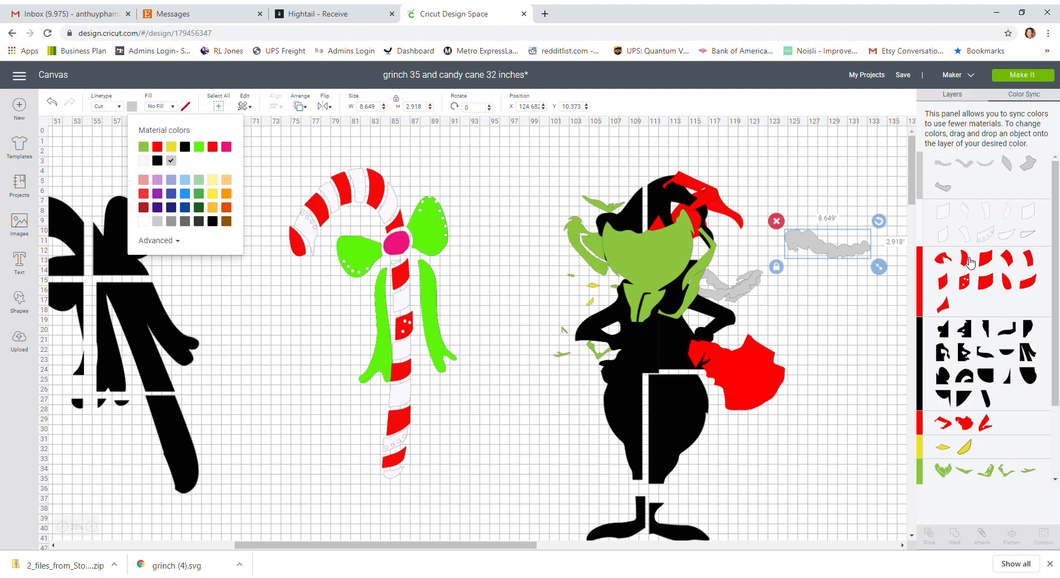
drag(986, 425, 966, 264)
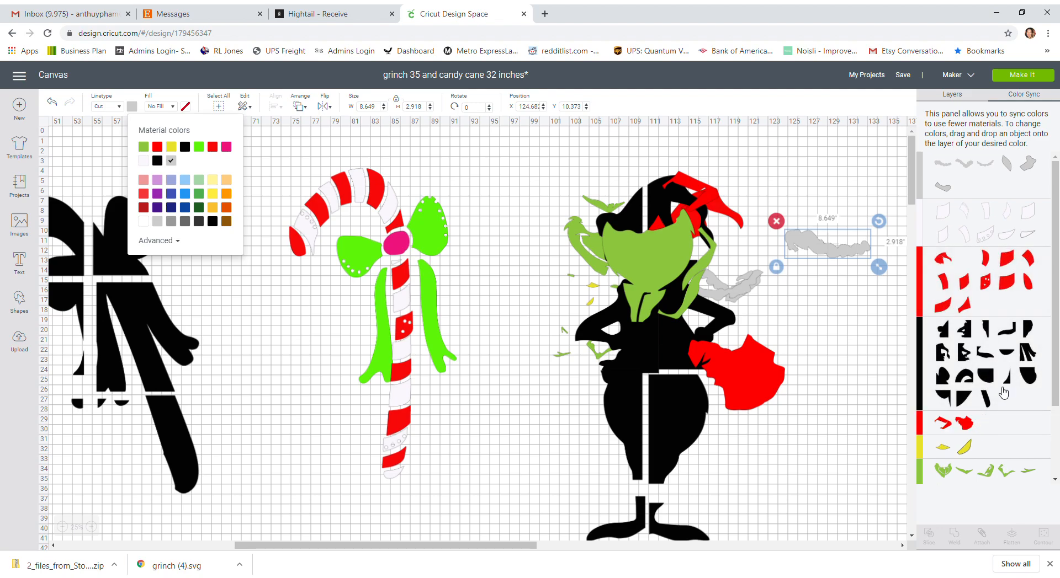
drag(976, 321, 973, 292)
drag(946, 426, 964, 294)
scroll(966, 298, down, 2)
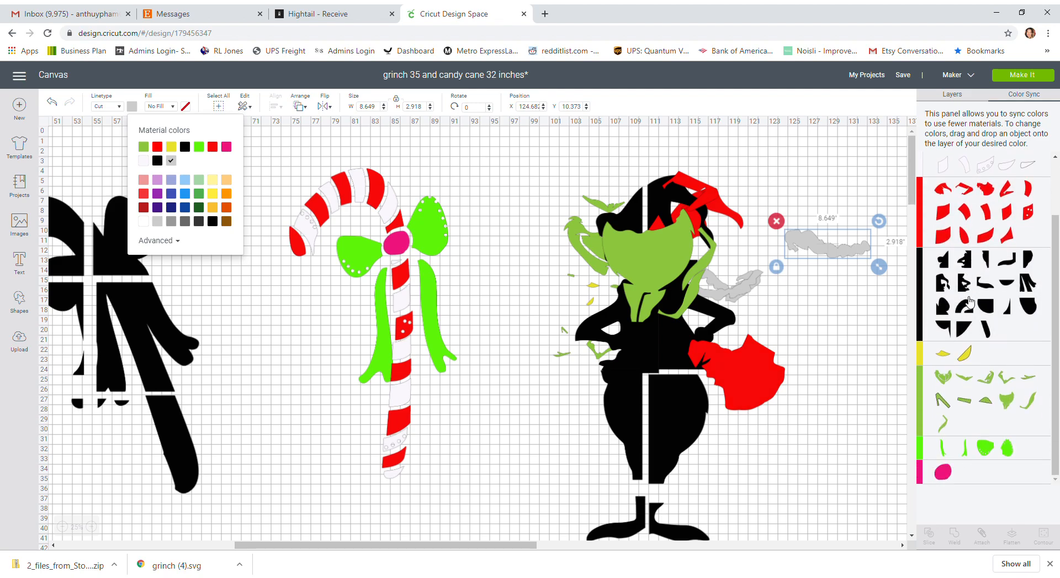
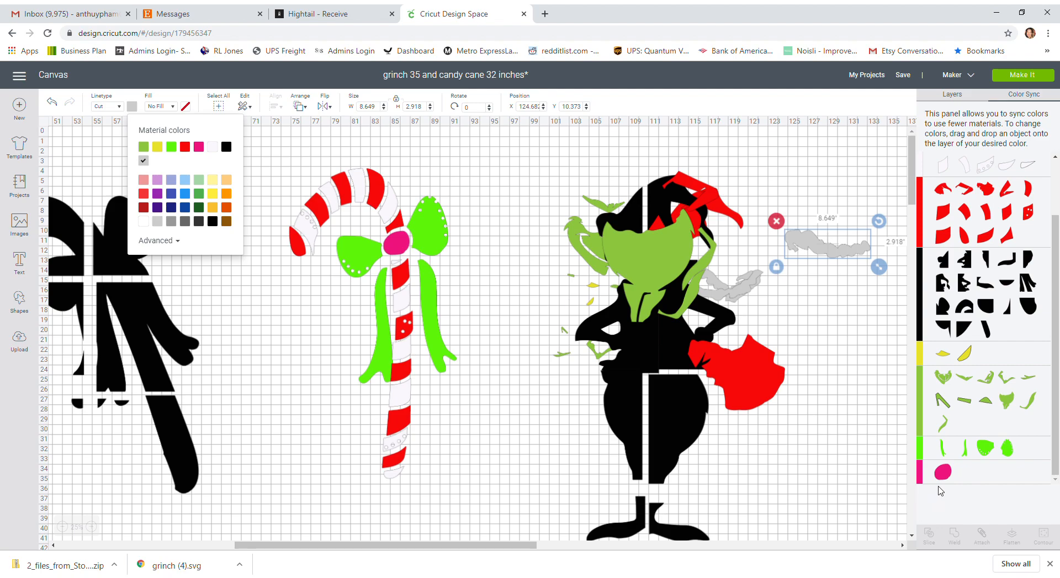
click(946, 479)
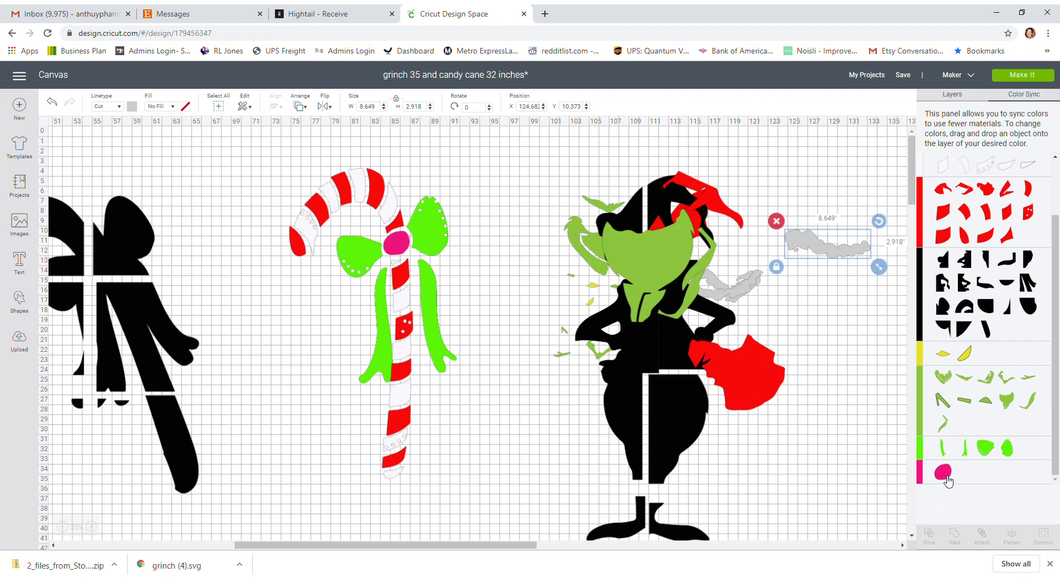
click(129, 108)
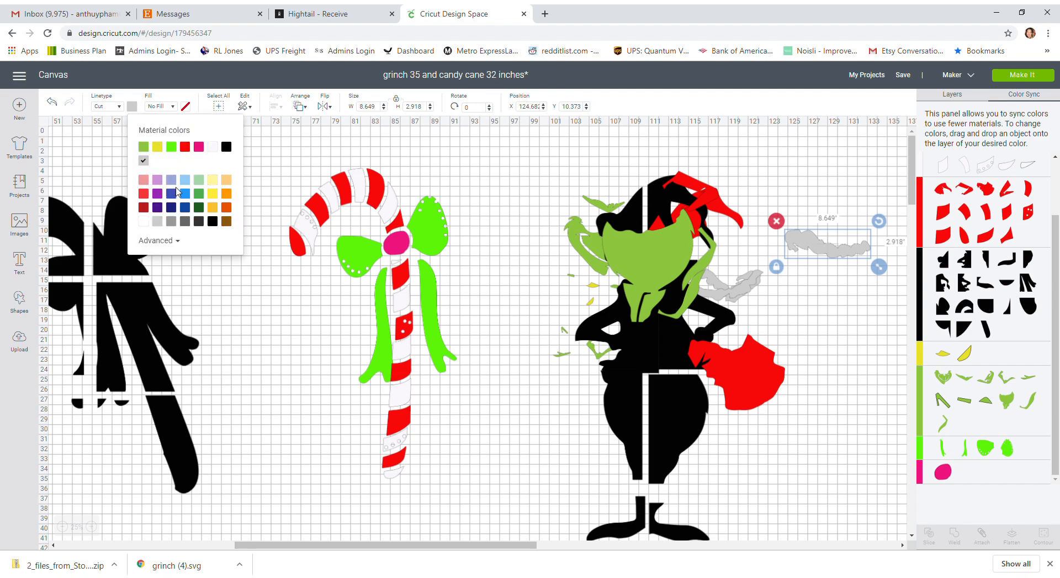
click(185, 193)
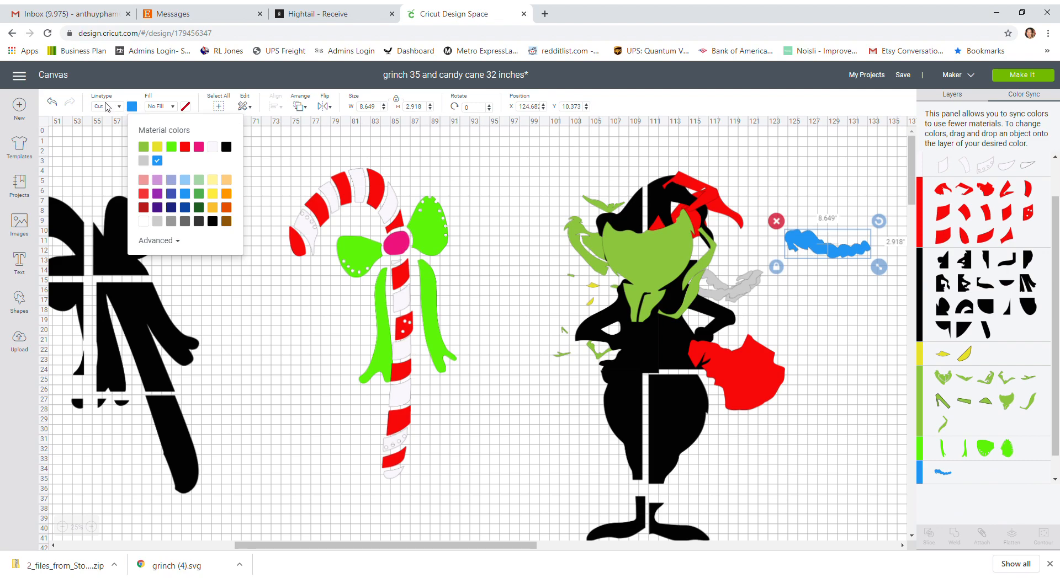
click(53, 103)
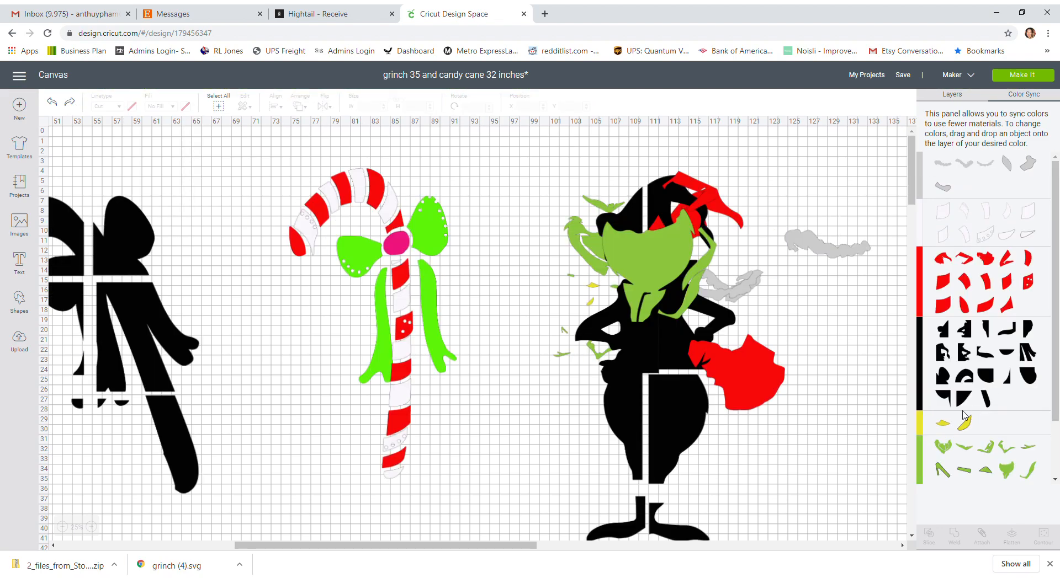
Recolor the candy cane bow's center knot light blue and its left loop dark blue.
click(394, 250)
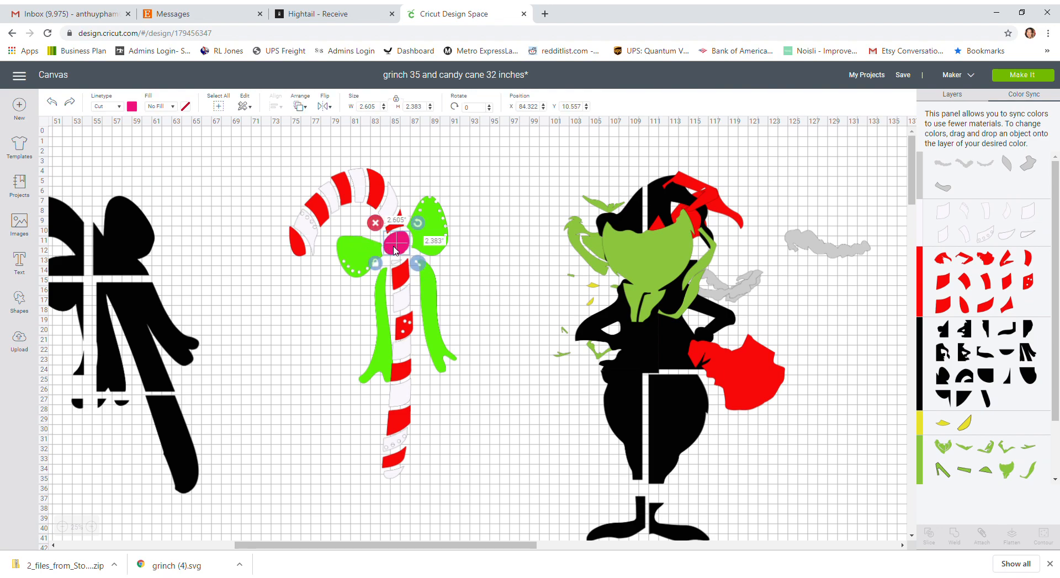
click(131, 107)
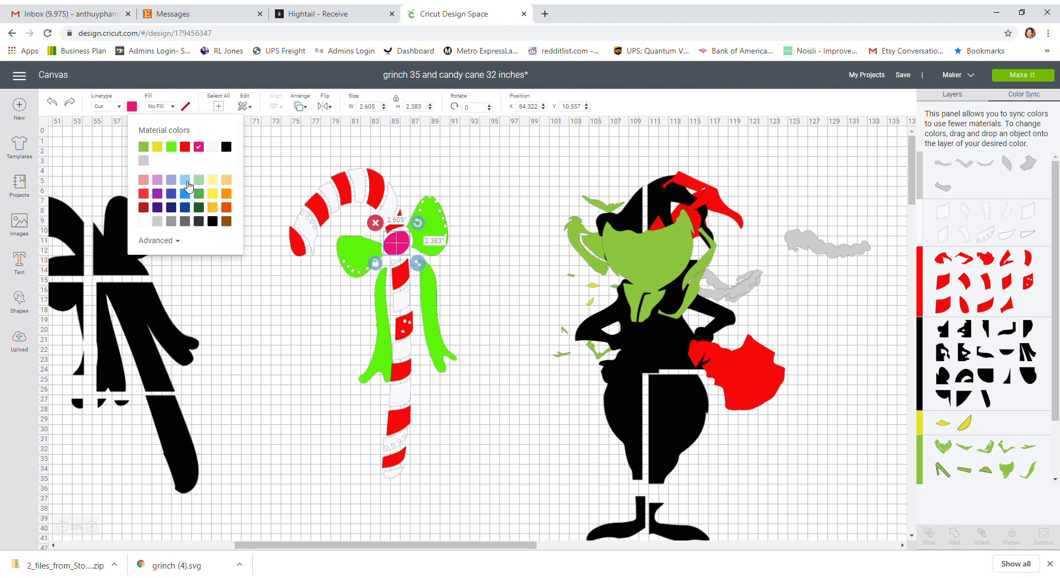
click(364, 251)
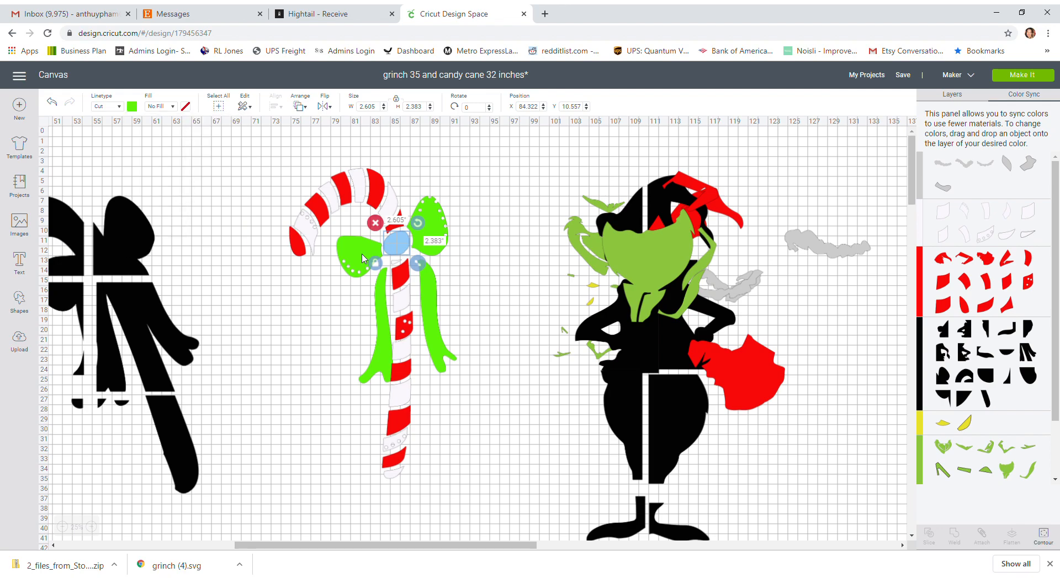
click(131, 108)
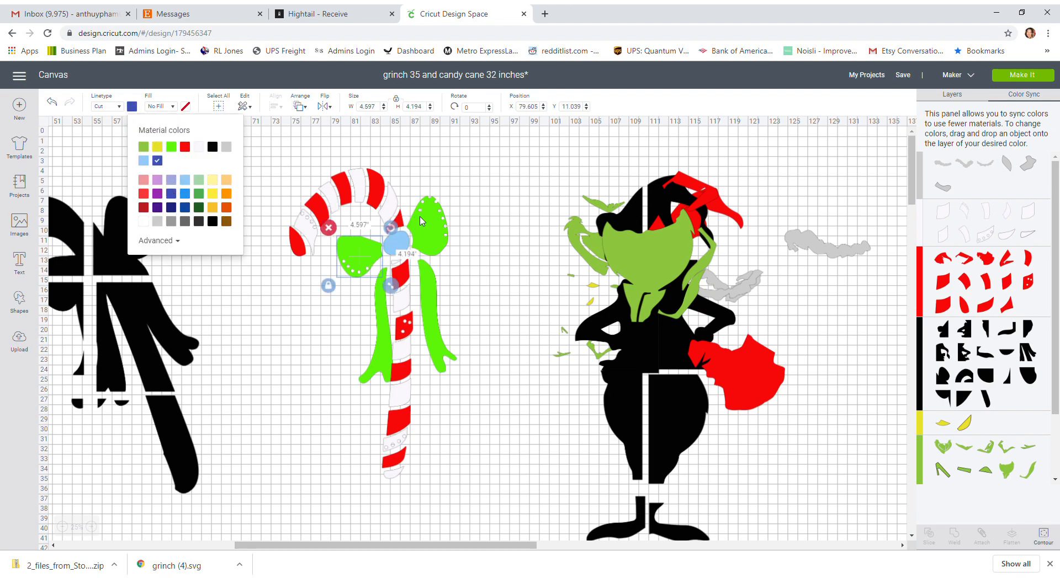
click(172, 195)
Sync the bow's right loop and both ribbon tails to the left loop's dark blue.
scroll(1026, 331, down, 3)
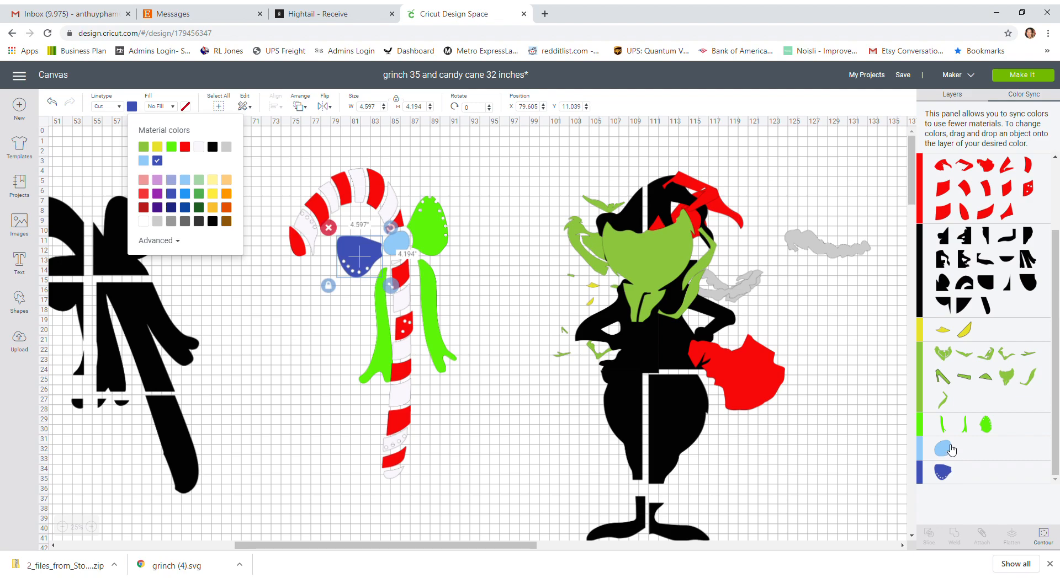
drag(988, 428, 990, 474)
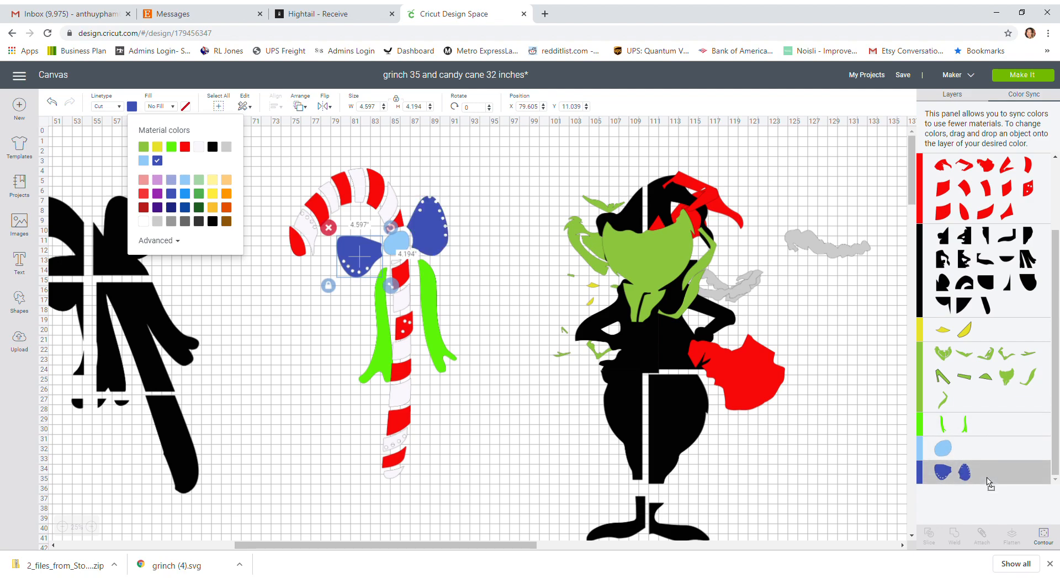
drag(965, 425, 943, 475)
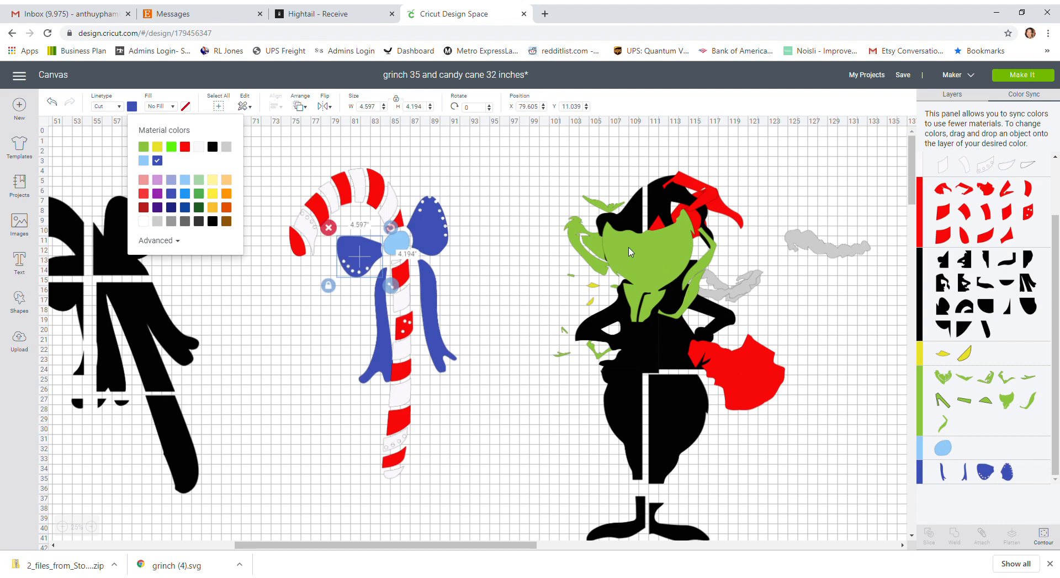
Save the project and send it to the mat preparation view for cutting.
scroll(630, 252, down, 1)
scroll(630, 252, up, 1)
click(907, 81)
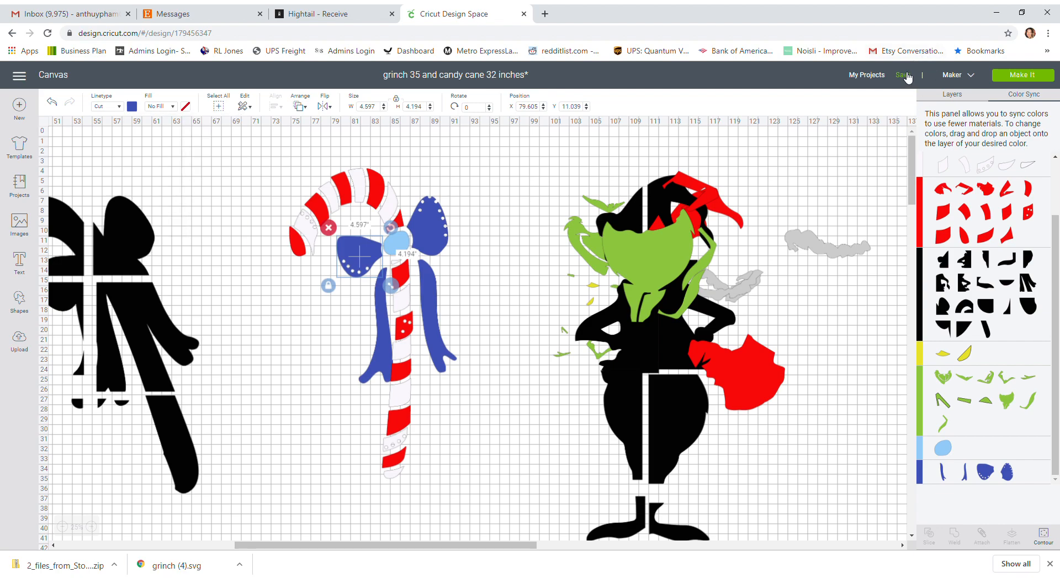
click(907, 76)
click(910, 88)
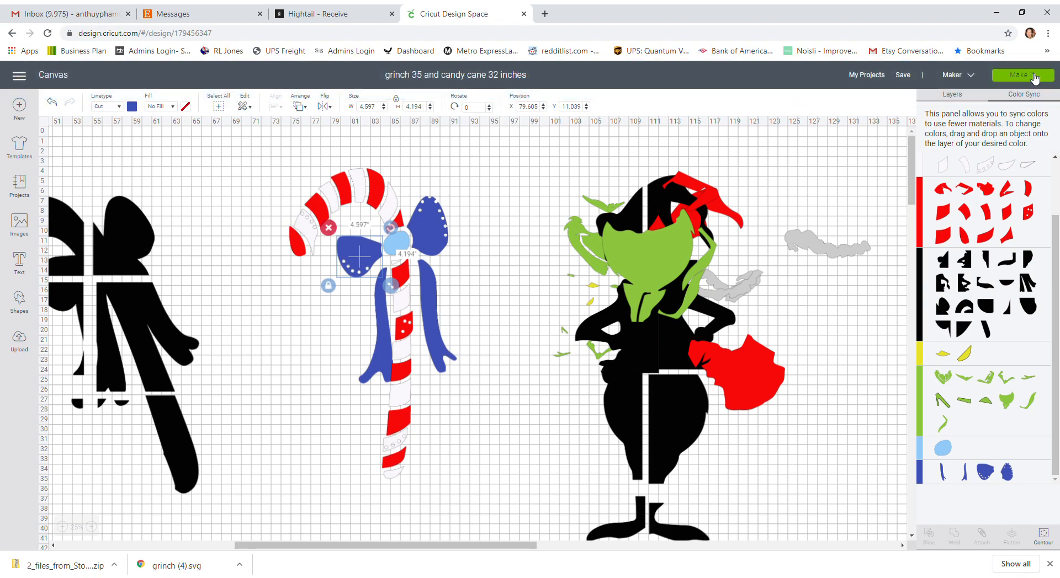
click(1032, 77)
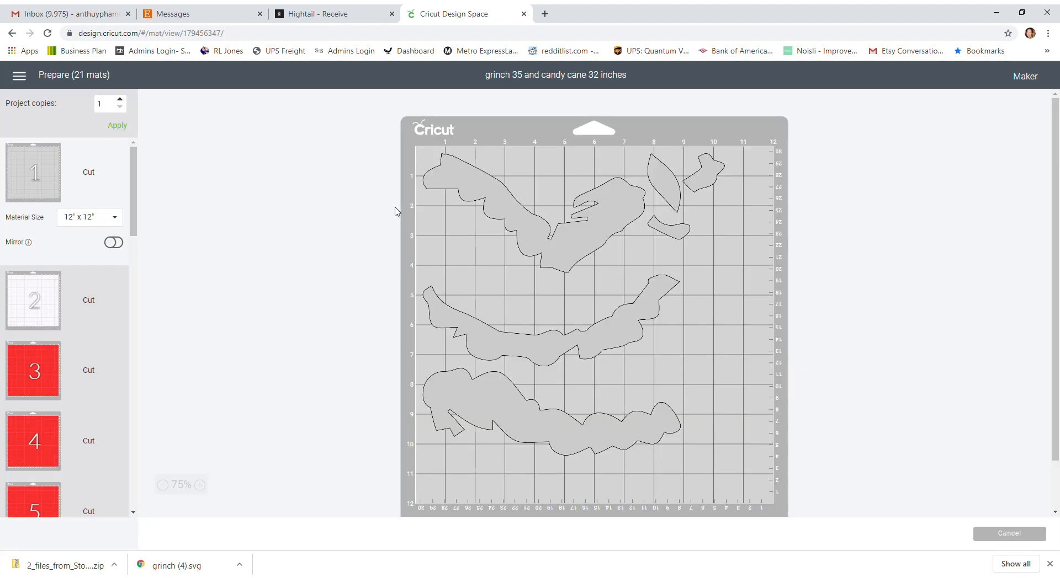
Pack the gray pieces on mat 1 closer together, nesting the small ones above the top trim and moving the long trims up.
drag(658, 301, 505, 174)
drag(656, 189, 556, 163)
drag(719, 171, 602, 161)
drag(632, 297, 626, 274)
drag(542, 420, 523, 364)
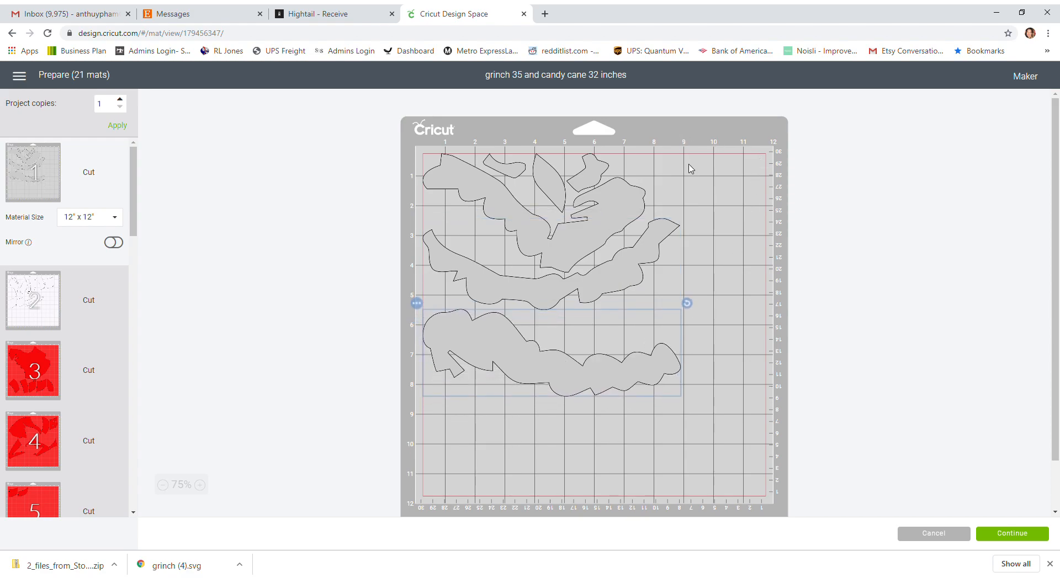
drag(673, 380, 664, 357)
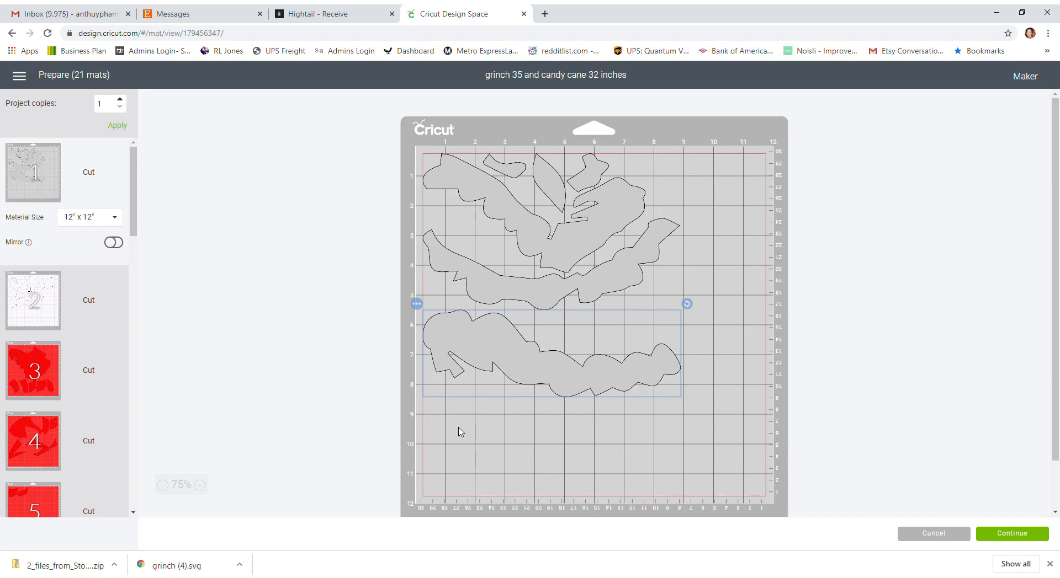
On white mat 2, move the lower stripe pieces up and right to sit directly beneath the upper row.
click(53, 298)
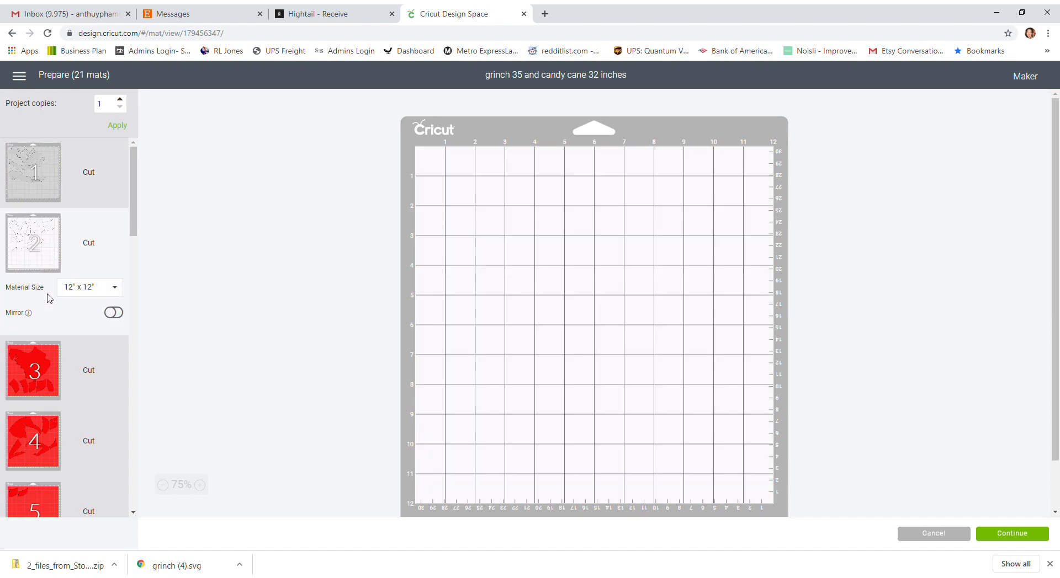
drag(667, 315, 764, 252)
drag(581, 316, 674, 276)
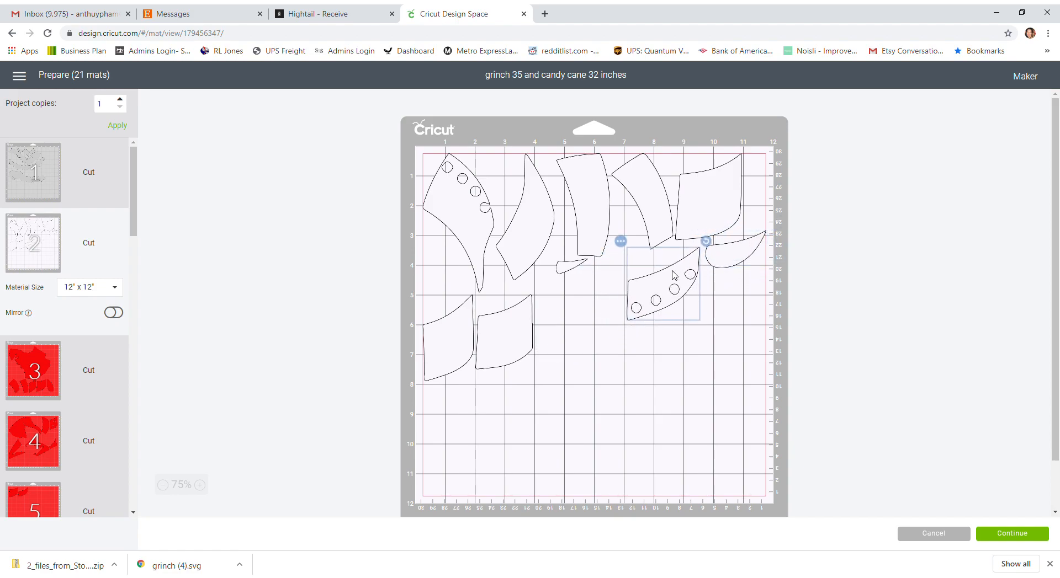
drag(513, 333, 600, 298)
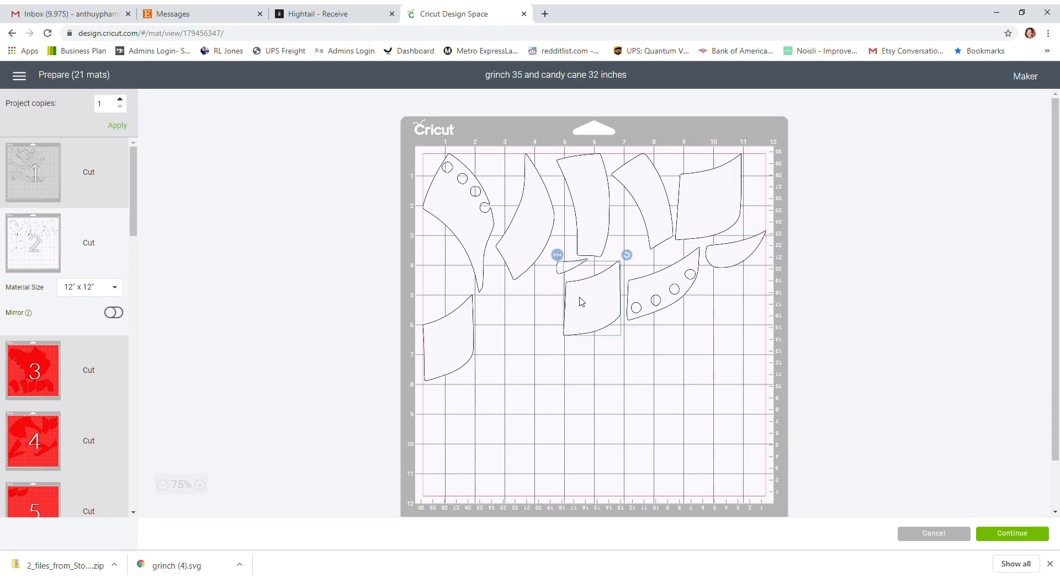
drag(463, 321, 534, 292)
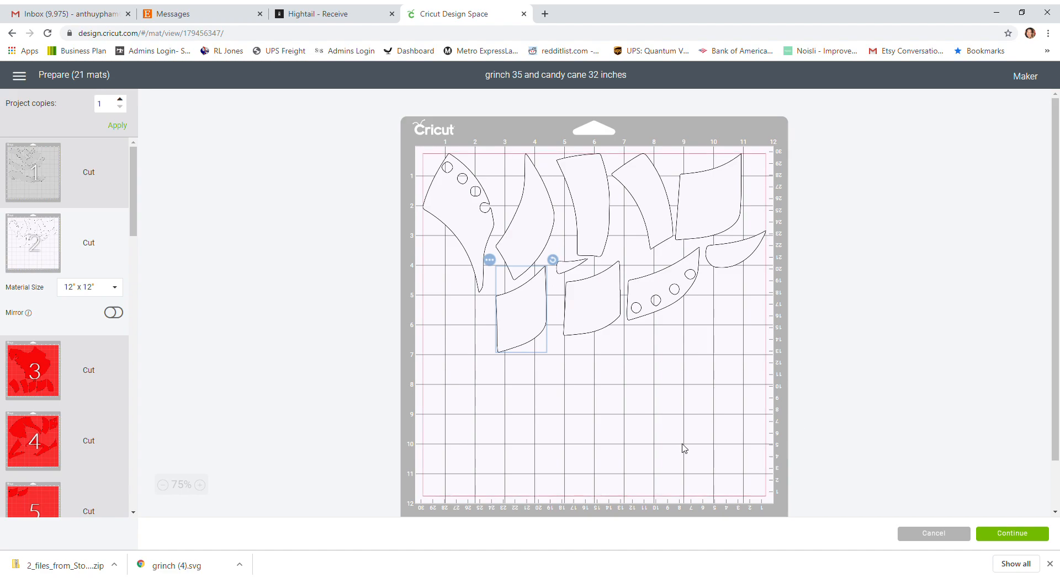
Rotate the first dotted and fourth white stripes to nest, close up the upper row leftward, and raise the small curved tip to the top edge.
click(482, 200)
drag(500, 148, 534, 184)
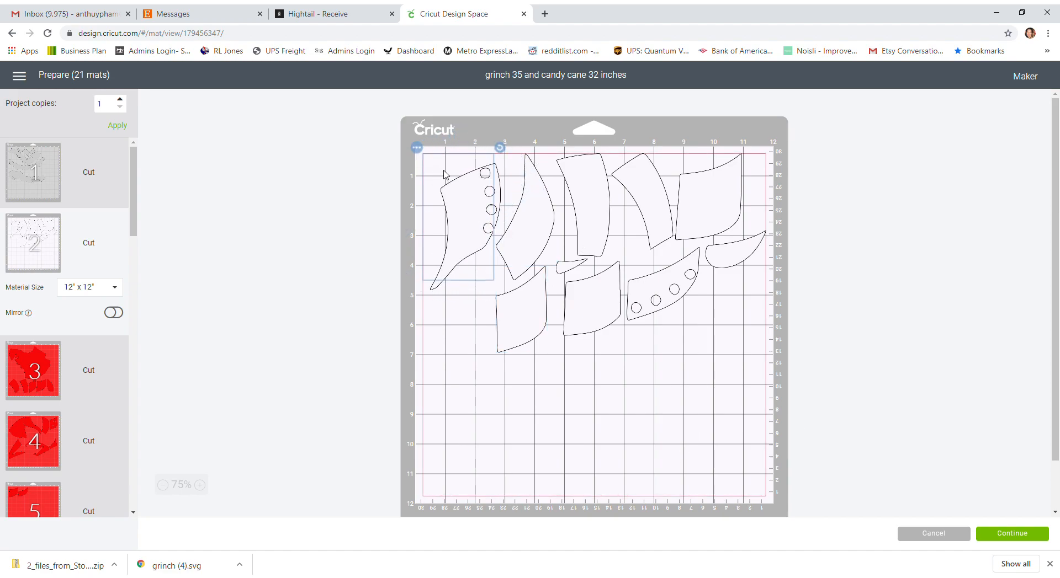
drag(535, 220, 513, 217)
drag(584, 208, 546, 210)
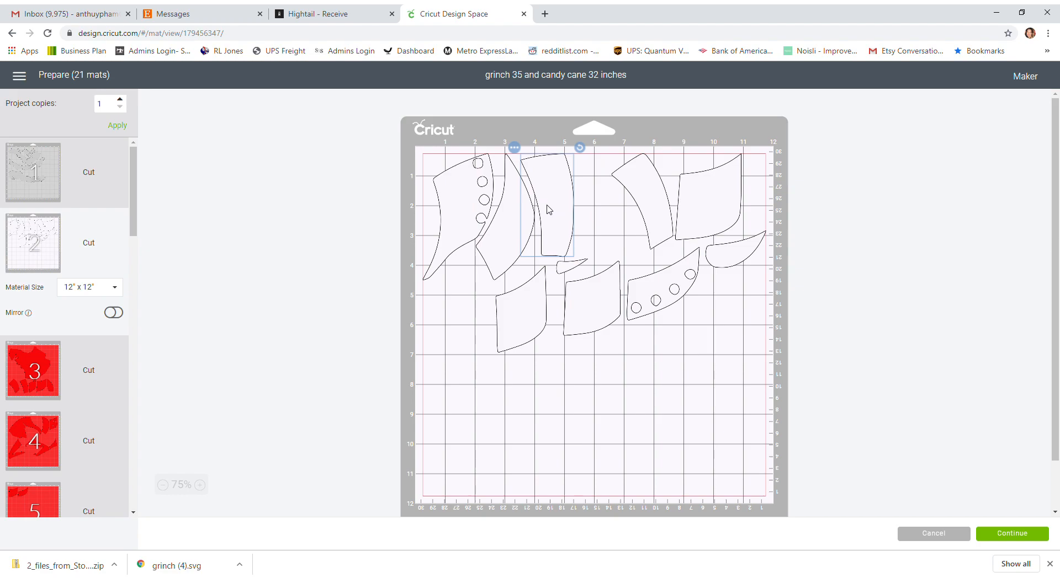
drag(639, 206, 610, 199)
drag(643, 149, 613, 182)
drag(690, 197, 639, 197)
drag(748, 265, 748, 189)
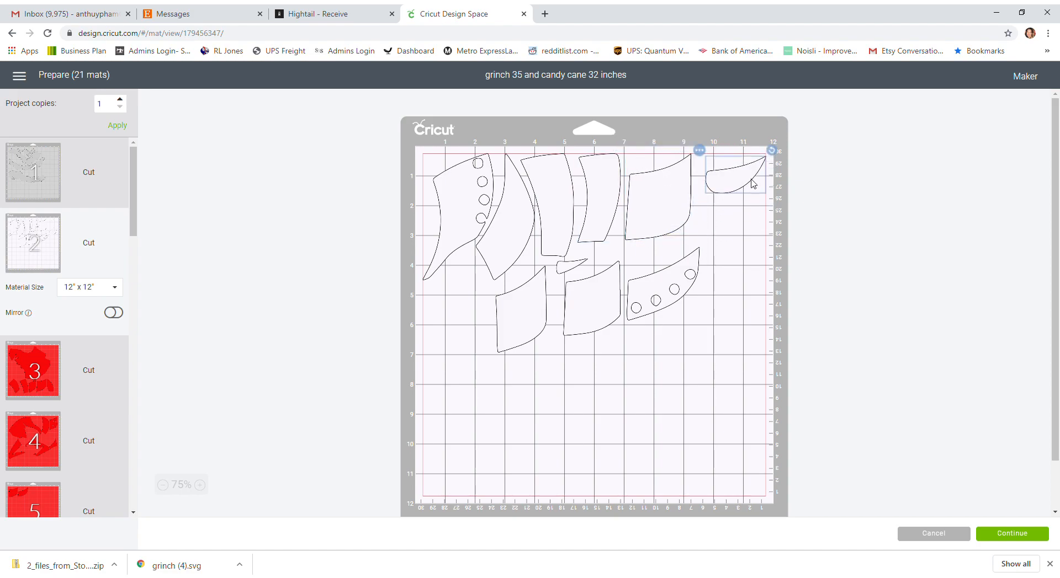
Stack the remaining white stripes below the curved tip along mat 2's right side and tuck the small sliver into the top row.
drag(694, 288, 760, 211)
drag(599, 287, 767, 252)
drag(534, 297, 676, 261)
drag(565, 270, 647, 155)
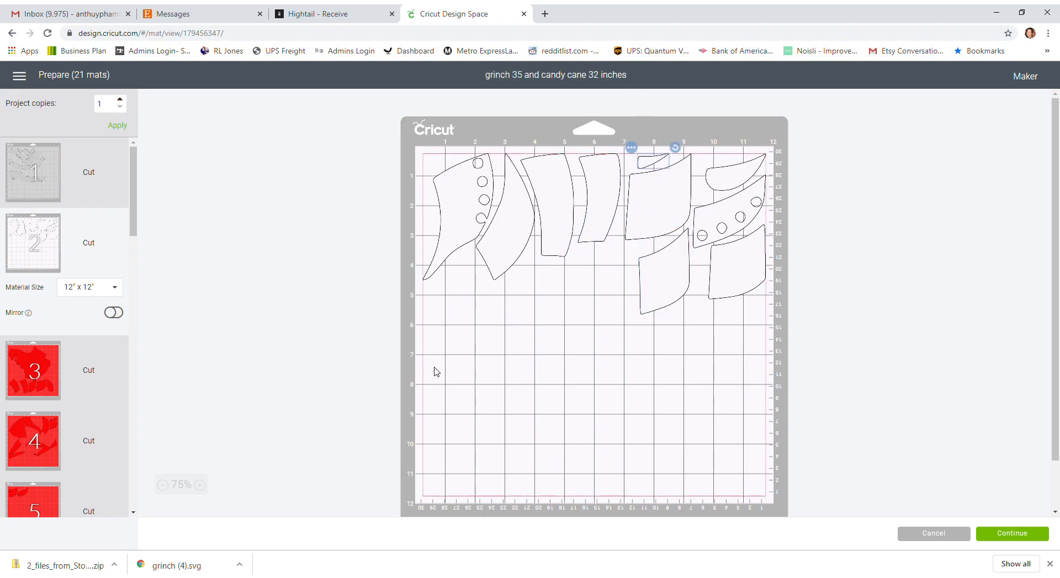
On red mat 3, shift the bag to the right edge and stack the first two stripes, rotated upright, along the left edge.
click(48, 365)
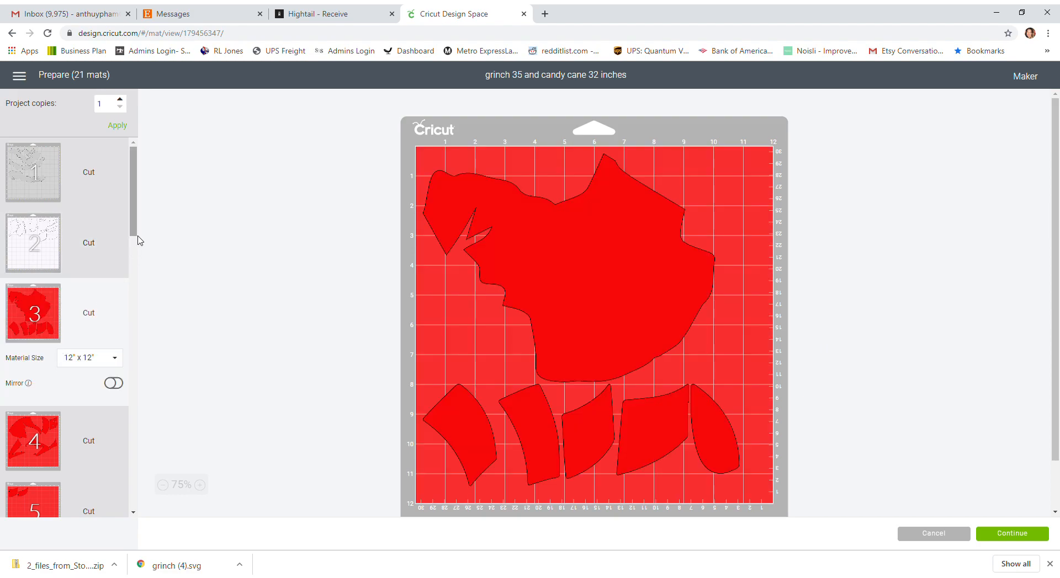
drag(610, 331, 709, 275)
drag(457, 405, 442, 164)
drag(506, 150, 484, 303)
drag(519, 415, 503, 165)
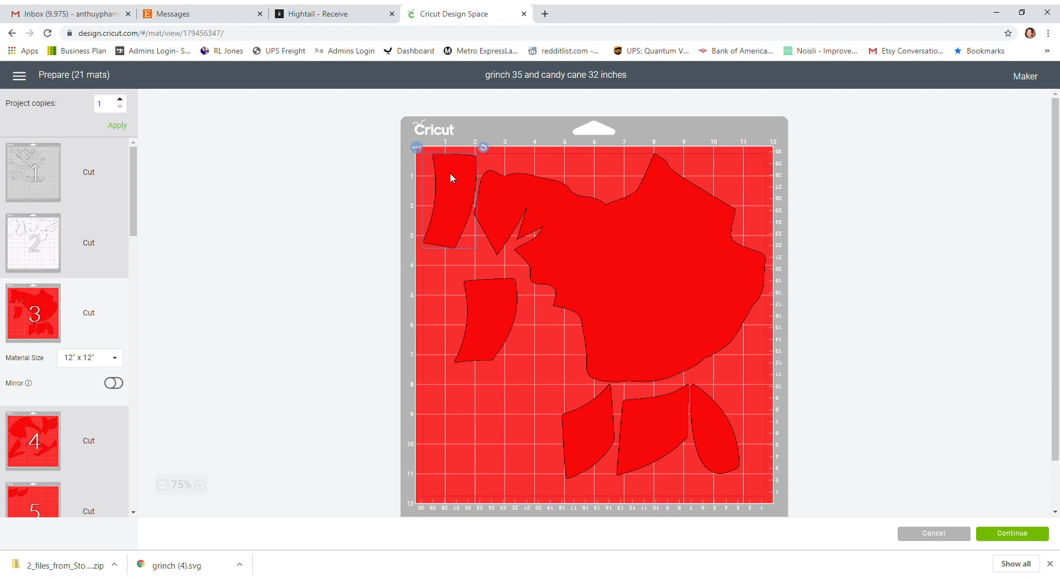
drag(460, 294, 428, 267)
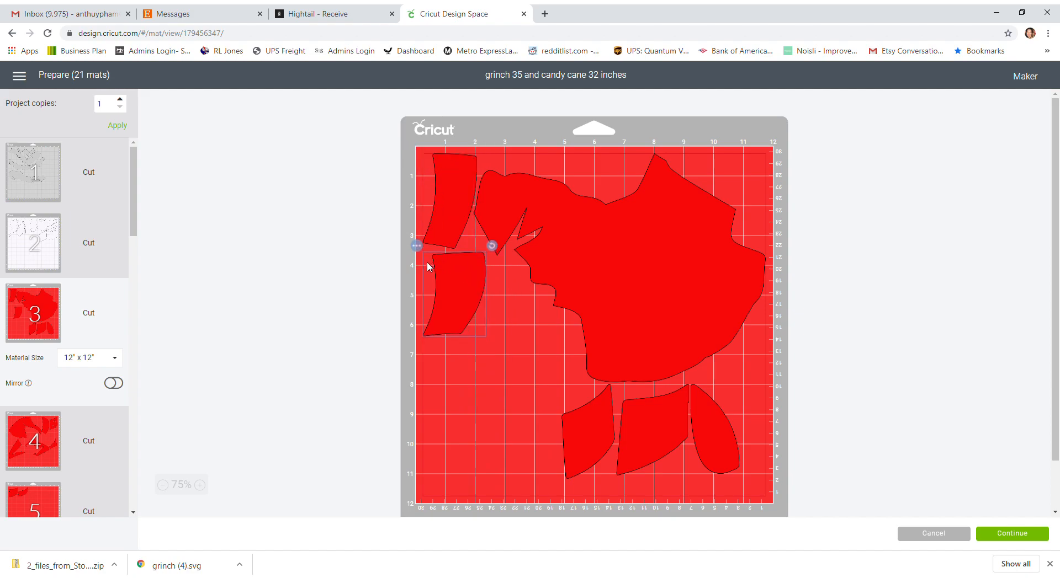
On red mat 3, move the next two stripes from beneath the bag up into the gap along its left side.
drag(577, 414, 505, 319)
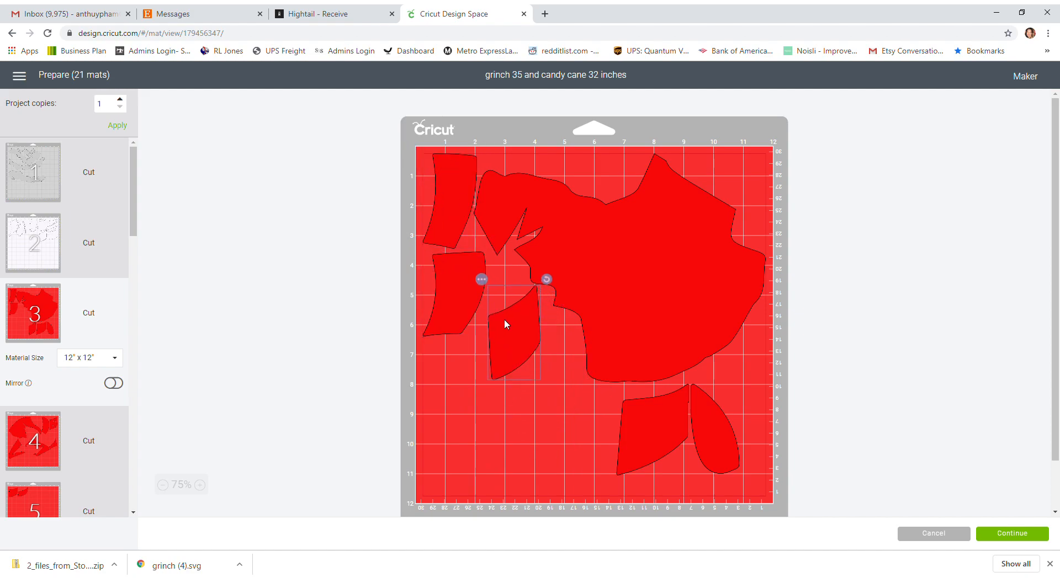
drag(638, 425, 520, 397)
click(518, 332)
drag(546, 278, 568, 269)
click(501, 352)
click(546, 279)
click(430, 378)
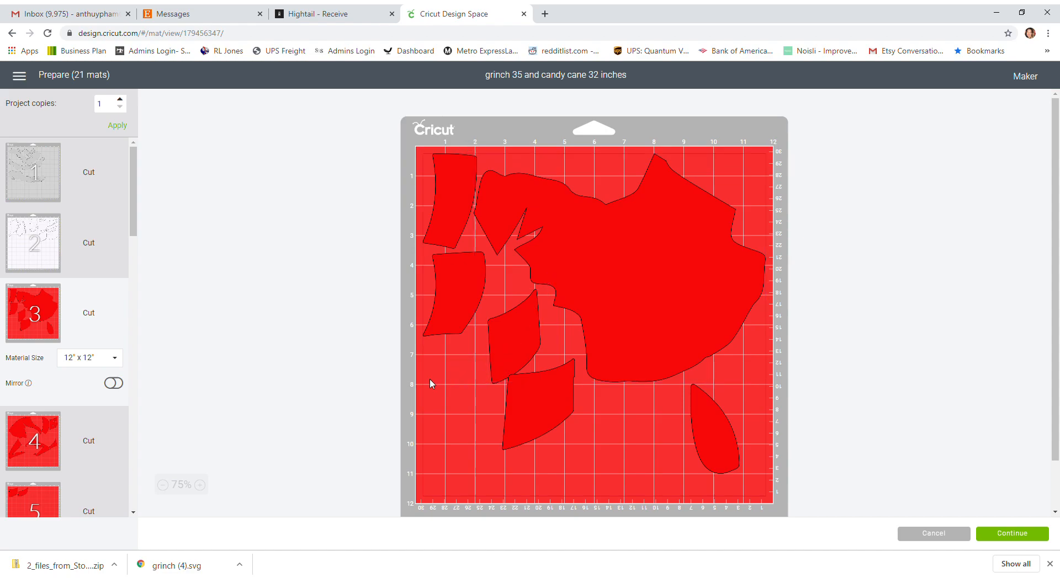
Rotate both moved stripes to nest under the bag's lower left curve and place the rounded tip below the left stripe column.
click(514, 380)
click(512, 319)
drag(546, 284, 505, 333)
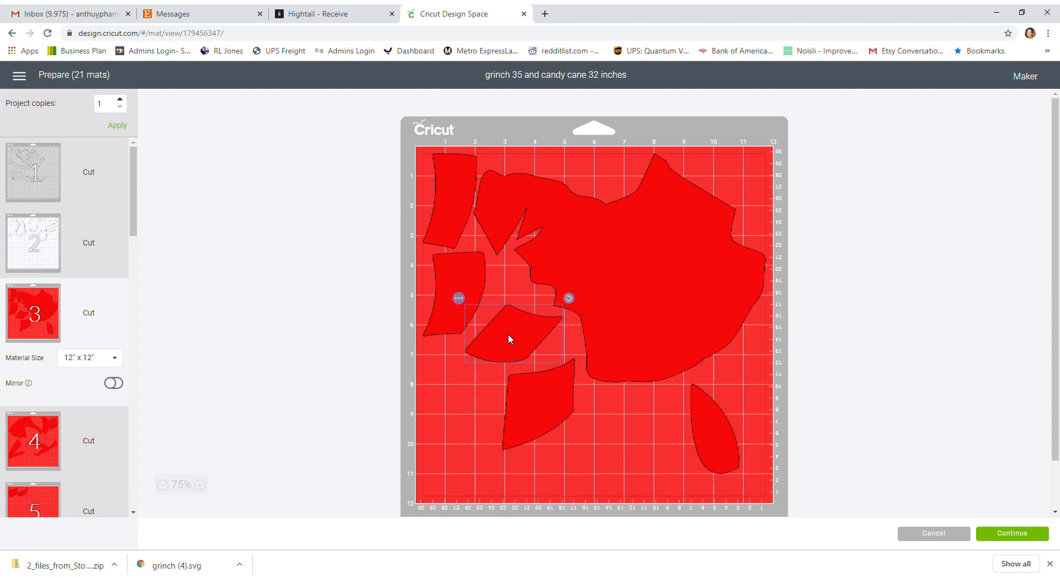
drag(569, 298, 577, 312)
drag(516, 346, 520, 326)
drag(524, 384, 428, 360)
drag(504, 336, 551, 389)
drag(690, 427, 428, 383)
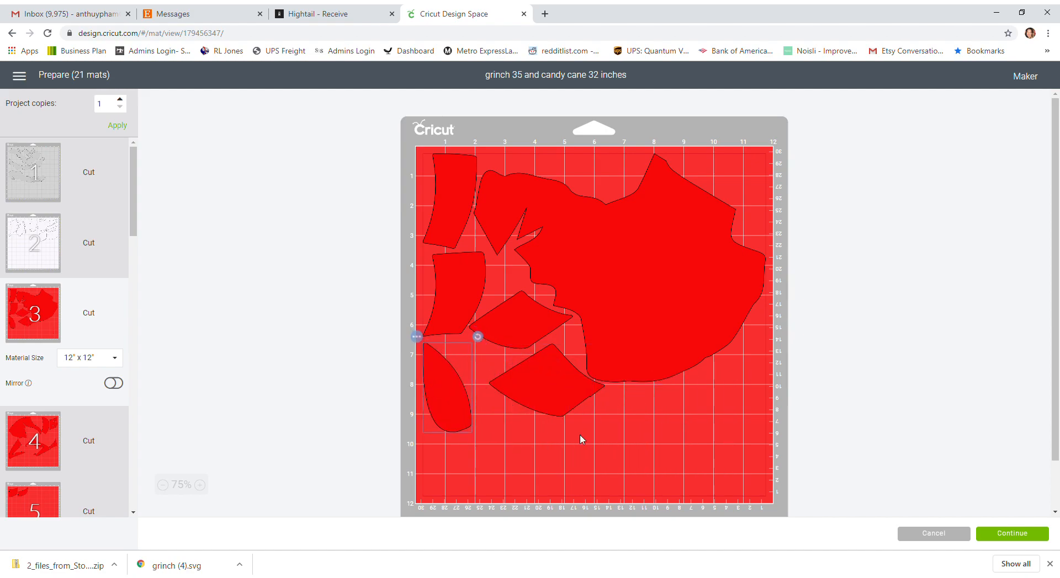
Move the first stripe on red mat 5 to red mat 3.
scroll(50, 408, down, 3)
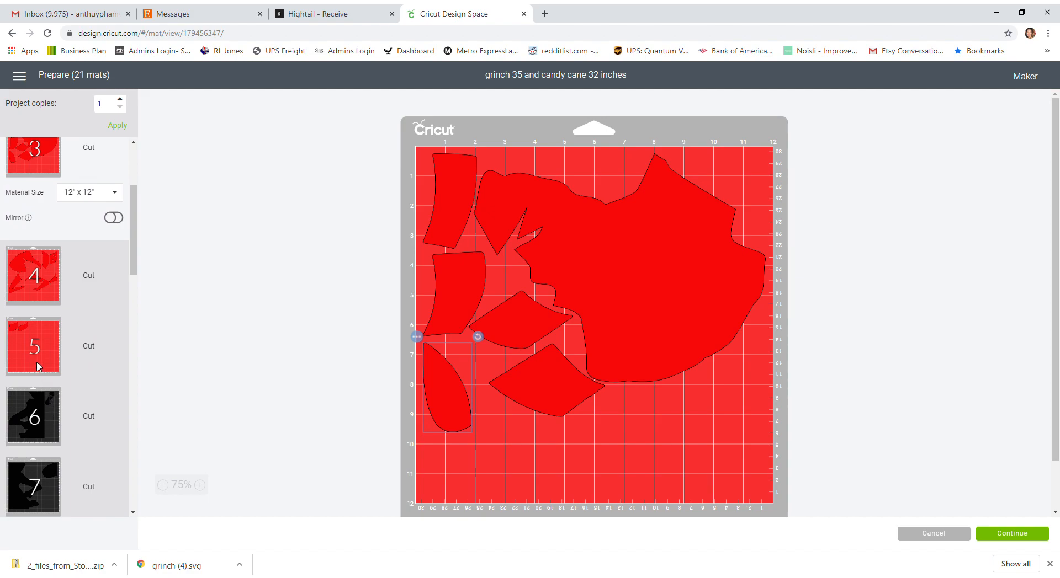
click(36, 352)
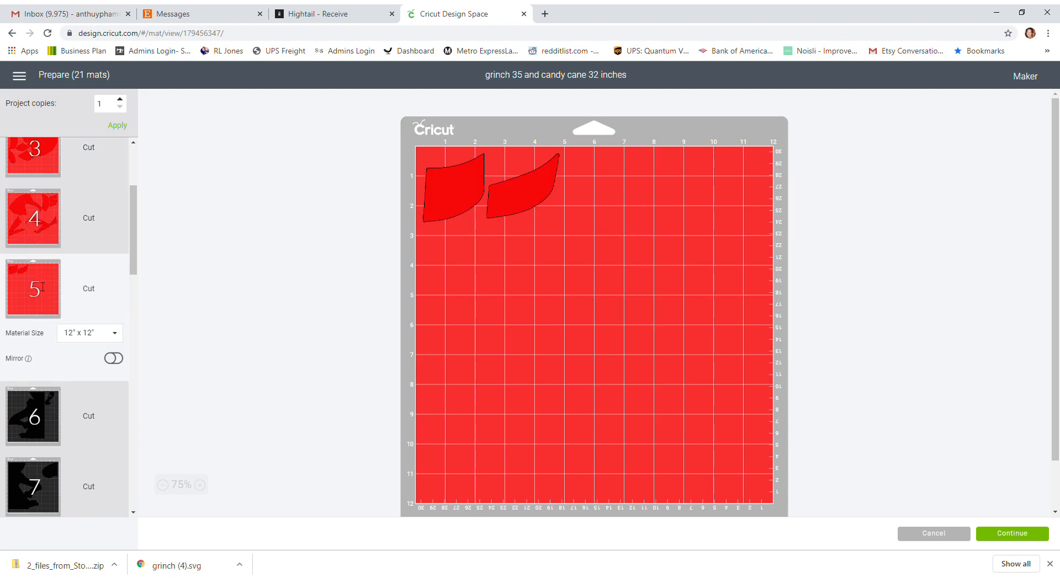
click(445, 188)
click(416, 148)
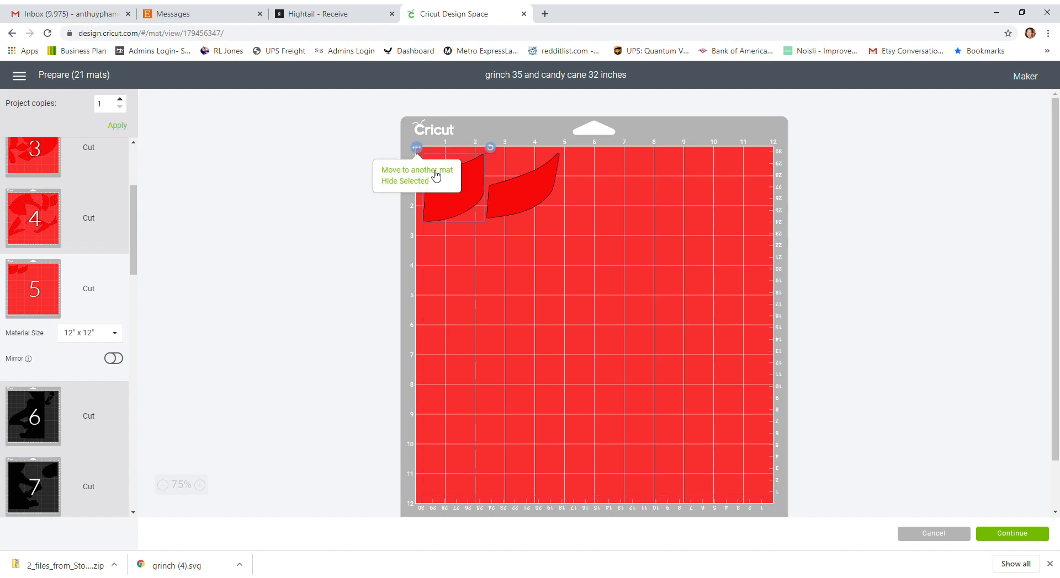
click(436, 171)
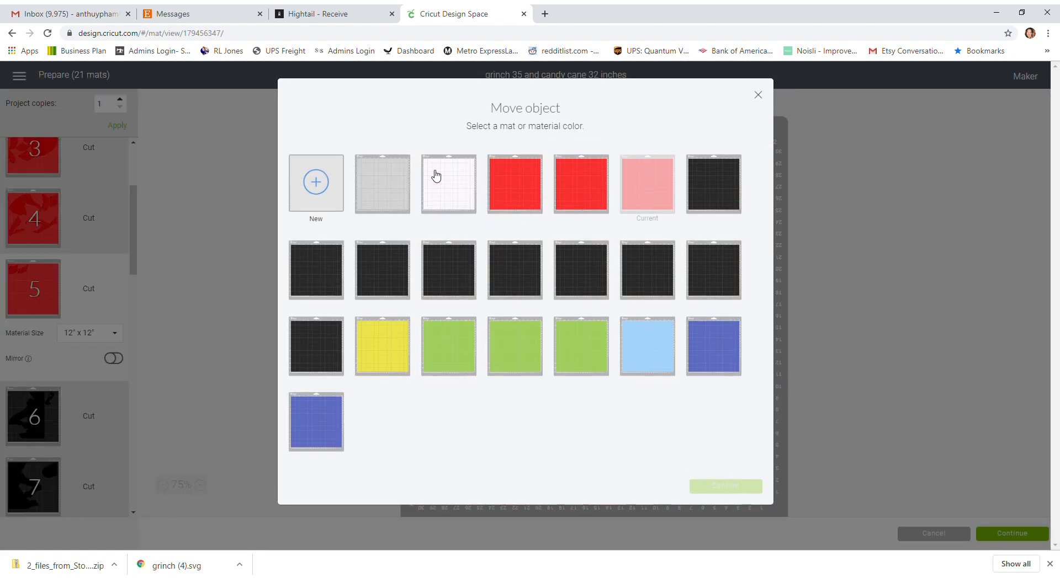
click(521, 200)
click(764, 491)
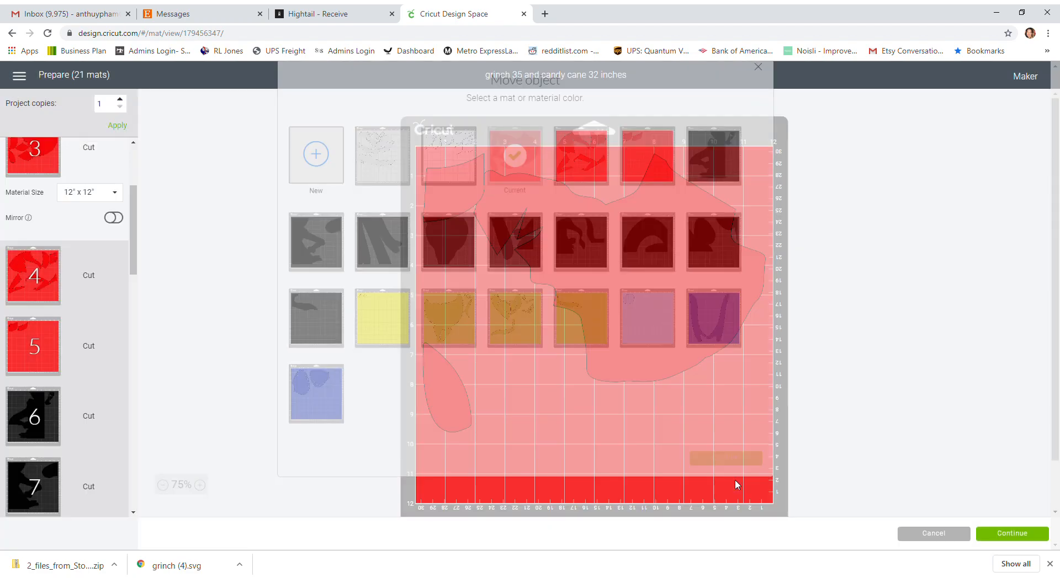
Move the remaining stripe from red mat 5 to red mat 3 as well.
click(39, 367)
click(528, 206)
click(480, 150)
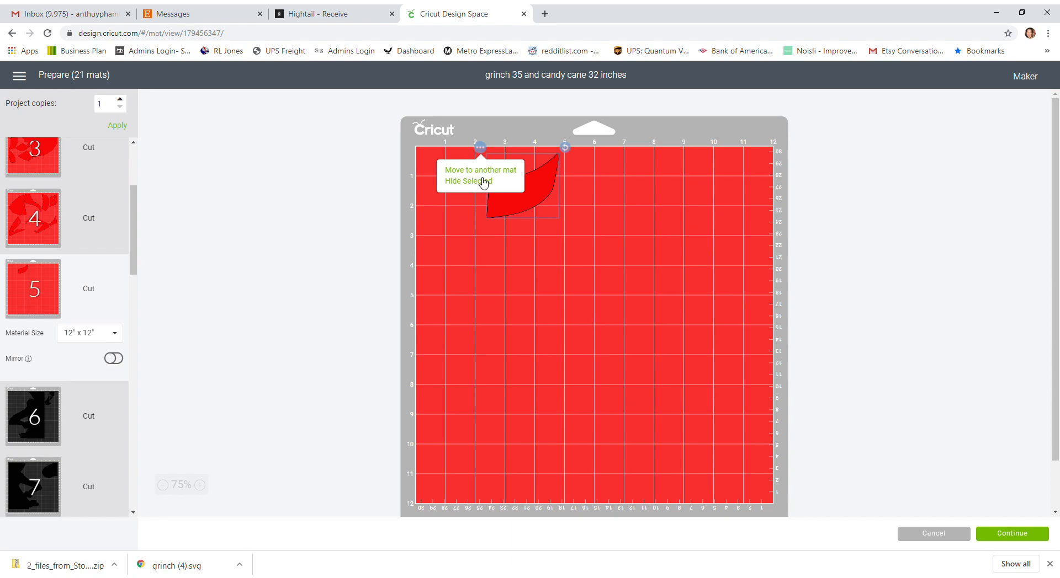
click(485, 174)
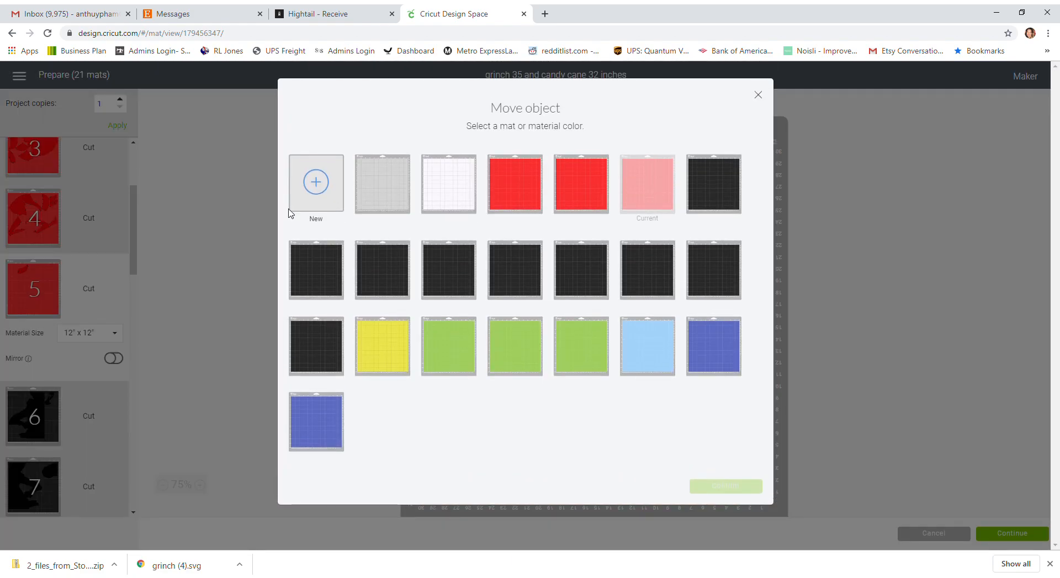
click(540, 198)
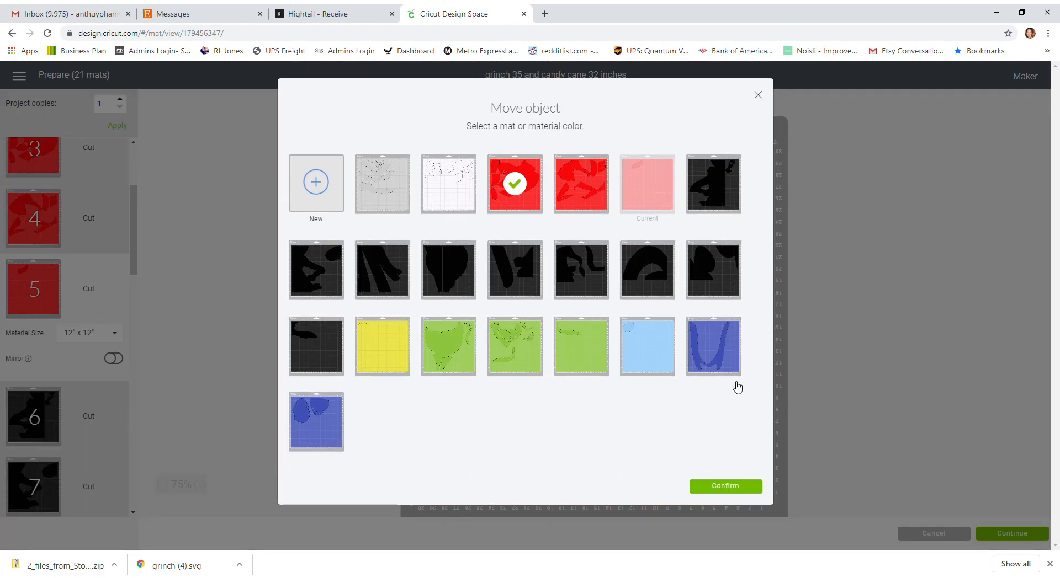
click(749, 488)
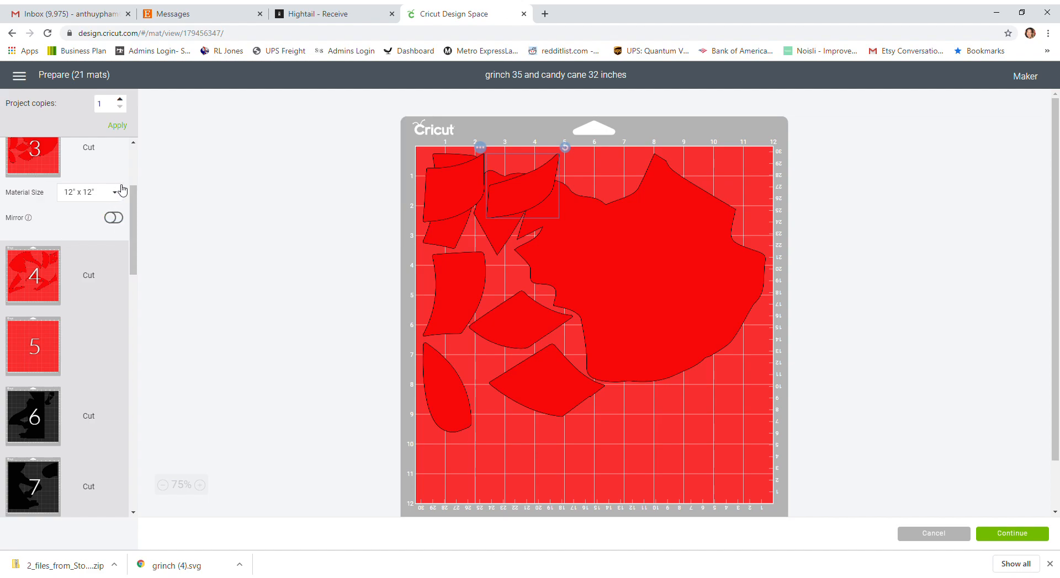
Set the material size of red mat 3 to 12" x 24".
click(91, 192)
click(94, 351)
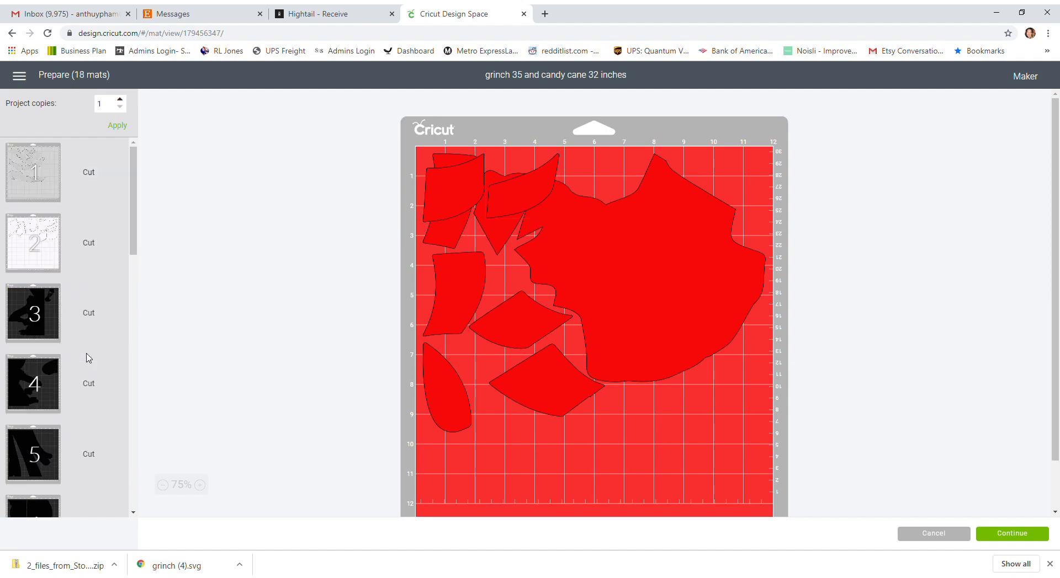
scroll(650, 355, down, 7)
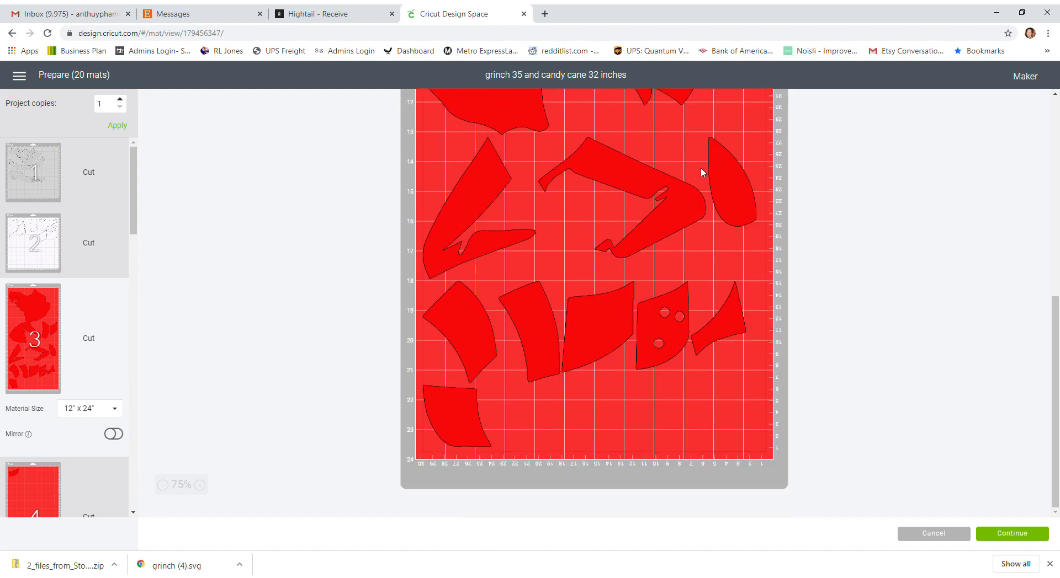
Line up the pointed sliver, dotted stripe, wide stripe and two curved stripes along mat 3's bottom edge, rotating the narrow stripe upright.
scroll(665, 233, up, 4)
scroll(663, 232, down, 4)
drag(737, 326, 800, 456)
drag(671, 343, 685, 445)
drag(610, 350, 636, 441)
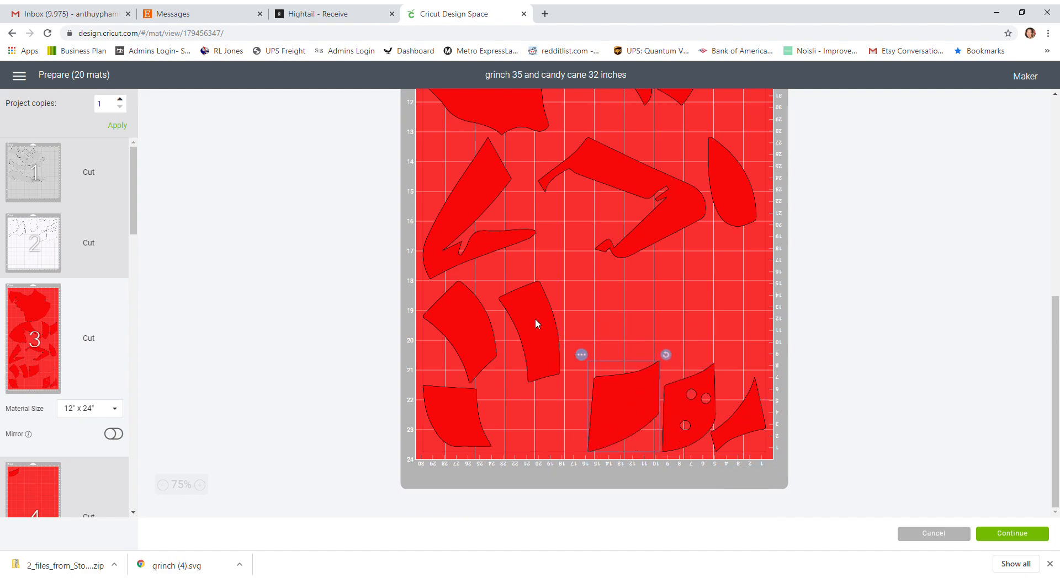
drag(535, 325, 561, 400)
drag(597, 353, 582, 377)
drag(473, 329, 514, 376)
Lower the two bent pieces onto the bottom row, rotate the second into a V shape, and lay the rounded tip flat beside it.
drag(456, 238, 437, 314)
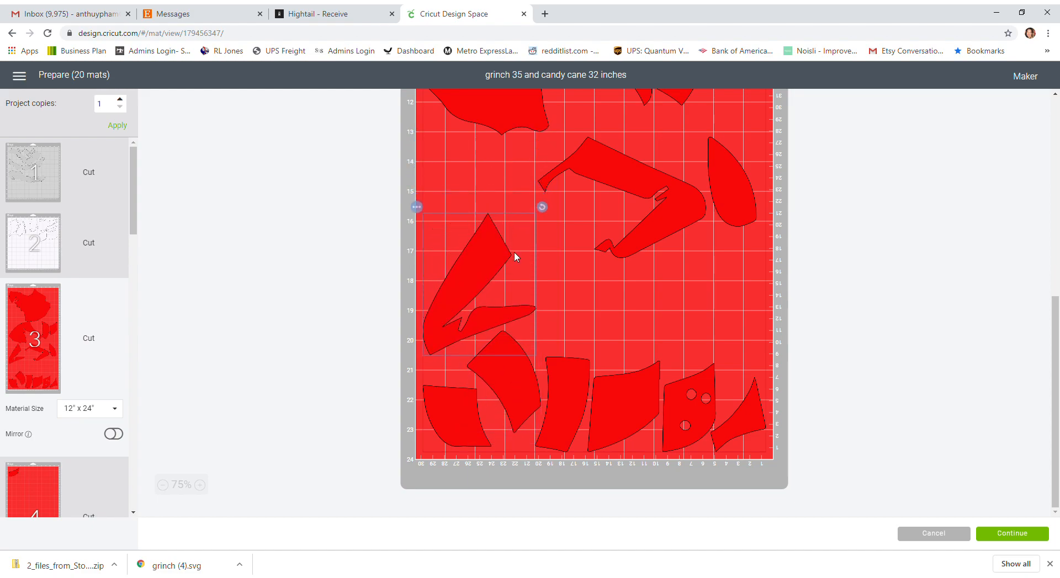
drag(658, 206, 636, 272)
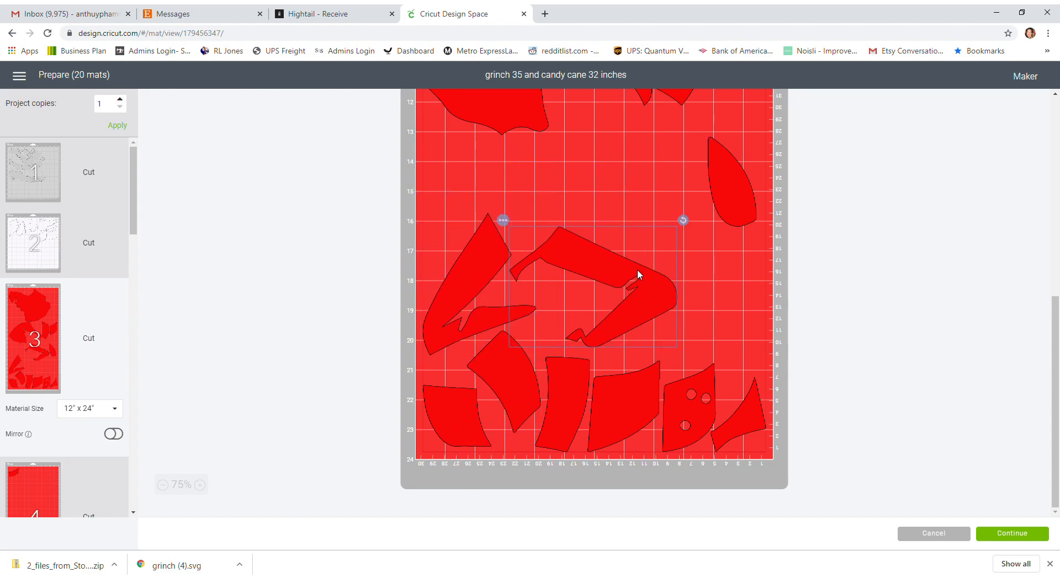
drag(685, 220, 627, 281)
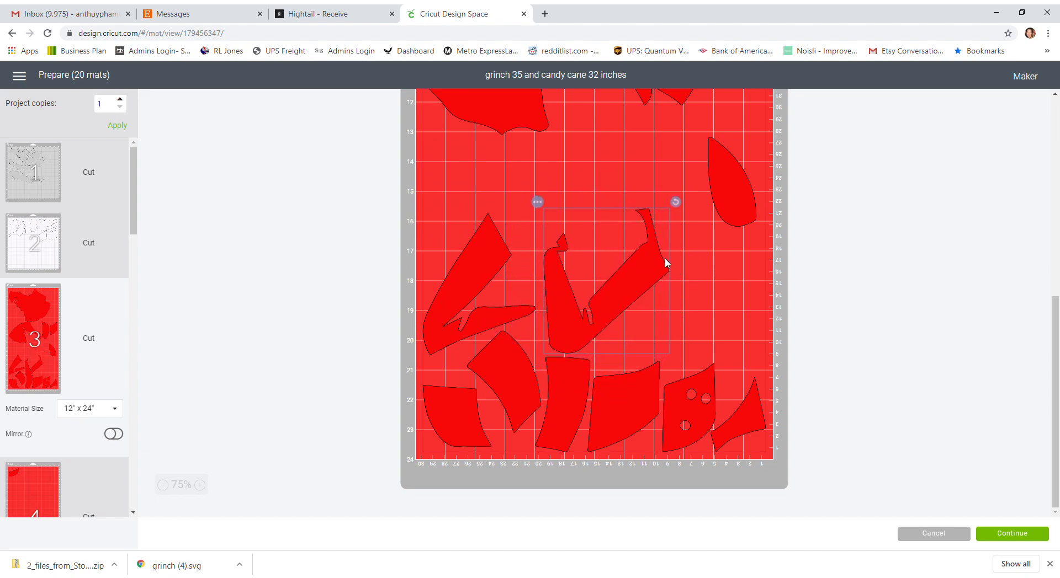
drag(734, 201, 700, 345)
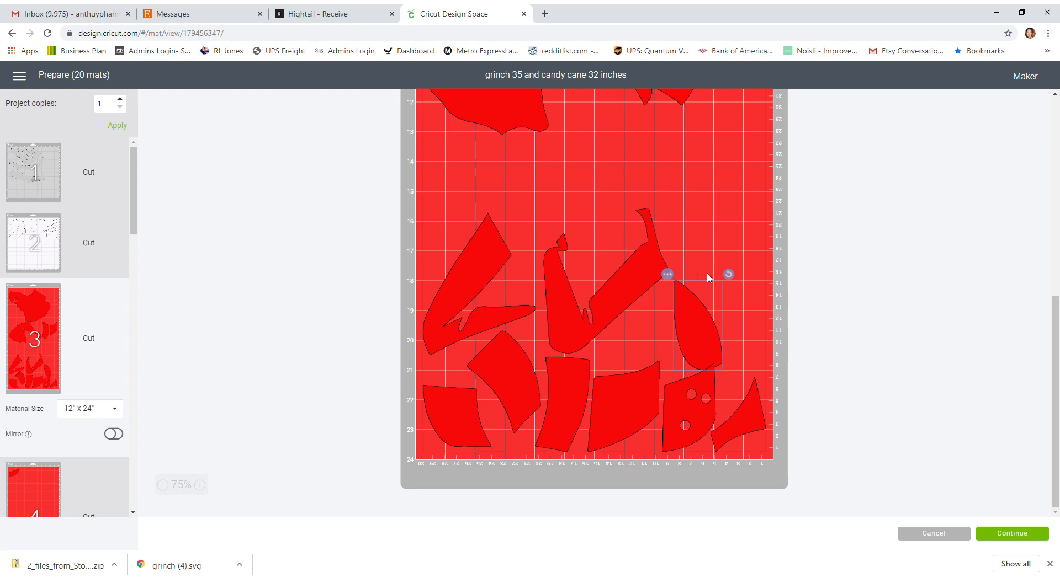
drag(728, 275, 663, 334)
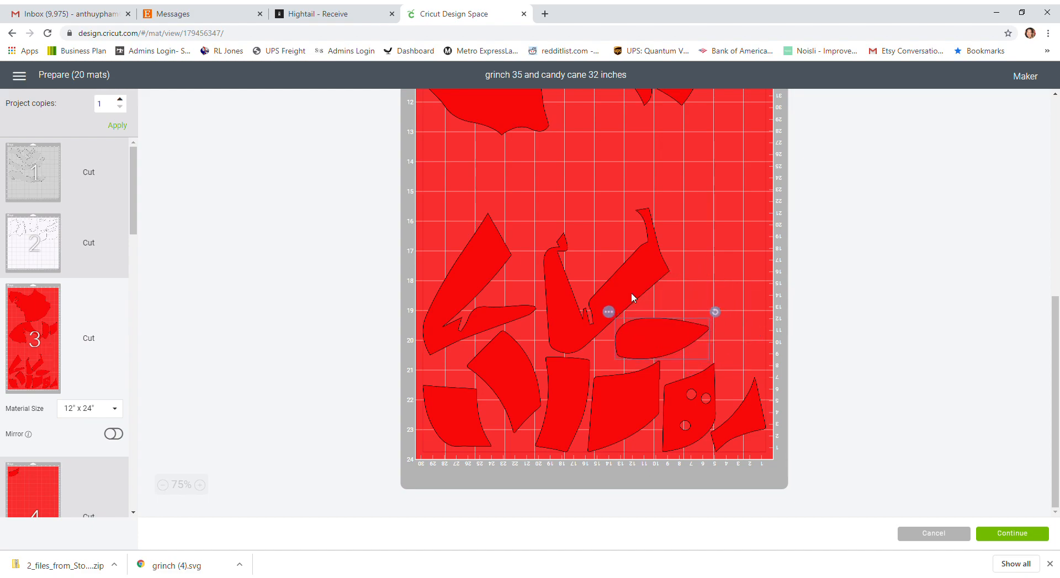
Move the leftover stripe from red mat 4 to red mat 3.
click(44, 478)
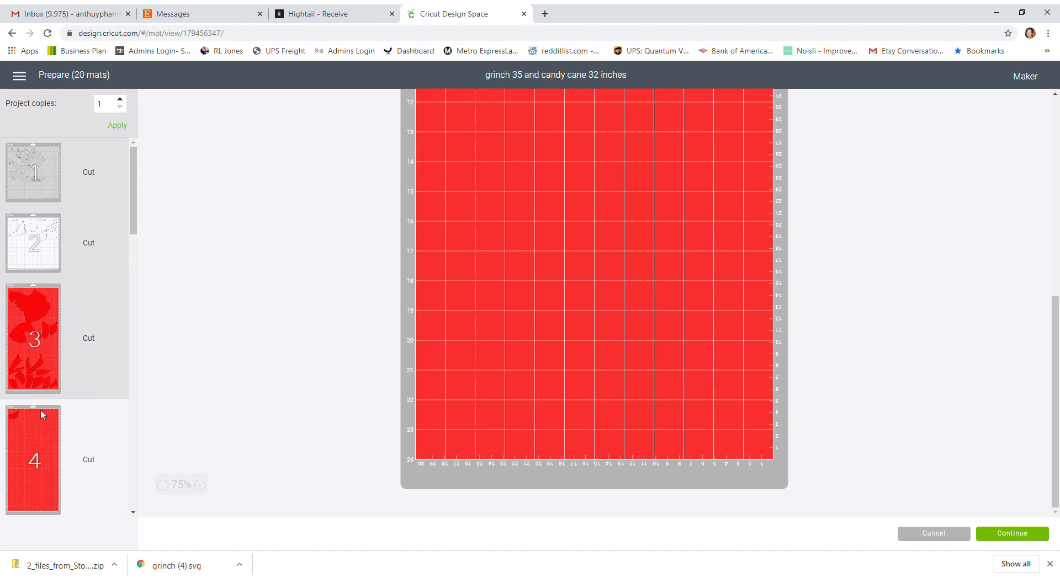
scroll(584, 212, up, 5)
scroll(475, 178, up, 3)
click(430, 189)
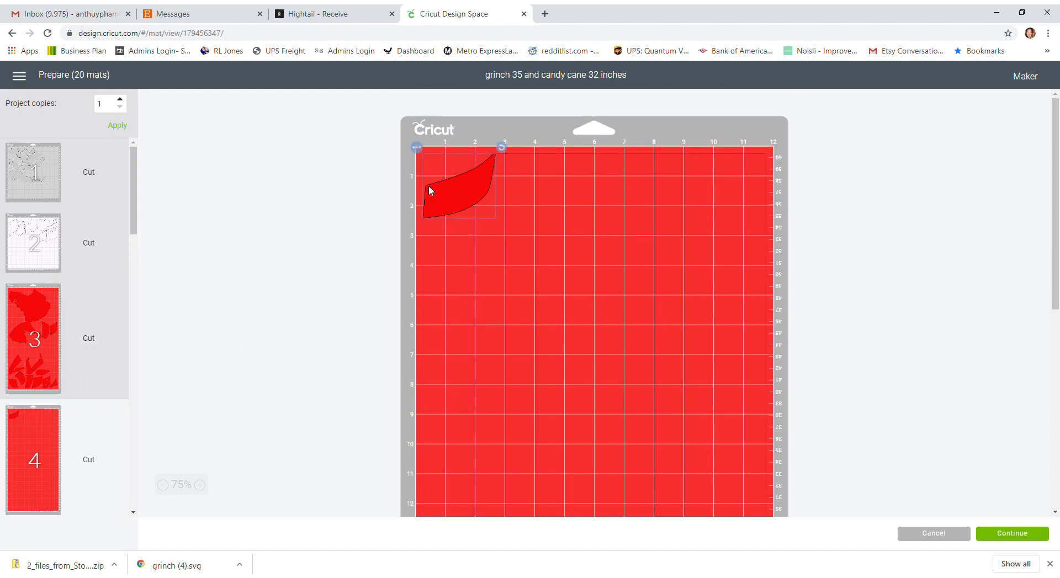
click(416, 149)
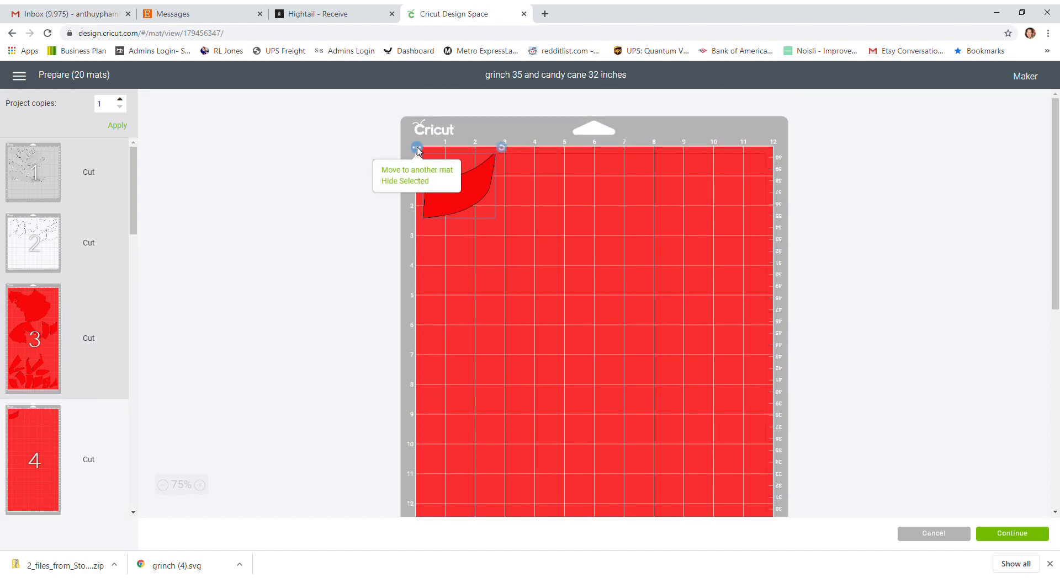
click(467, 170)
click(523, 213)
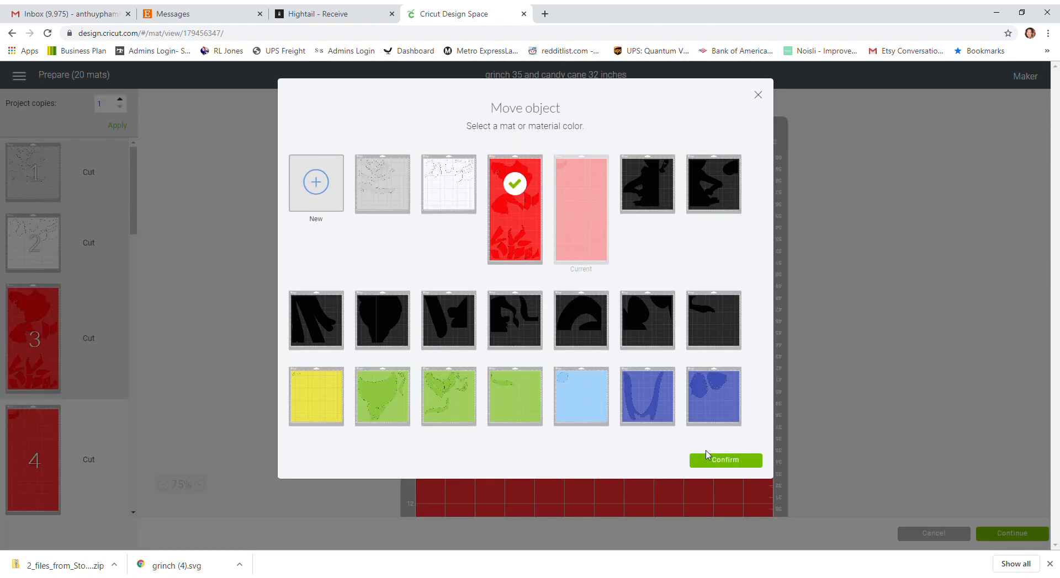
click(726, 461)
Shift the bag to mat 3's right edge and rotate the added stripe into the upper right corner above it.
drag(639, 233, 744, 223)
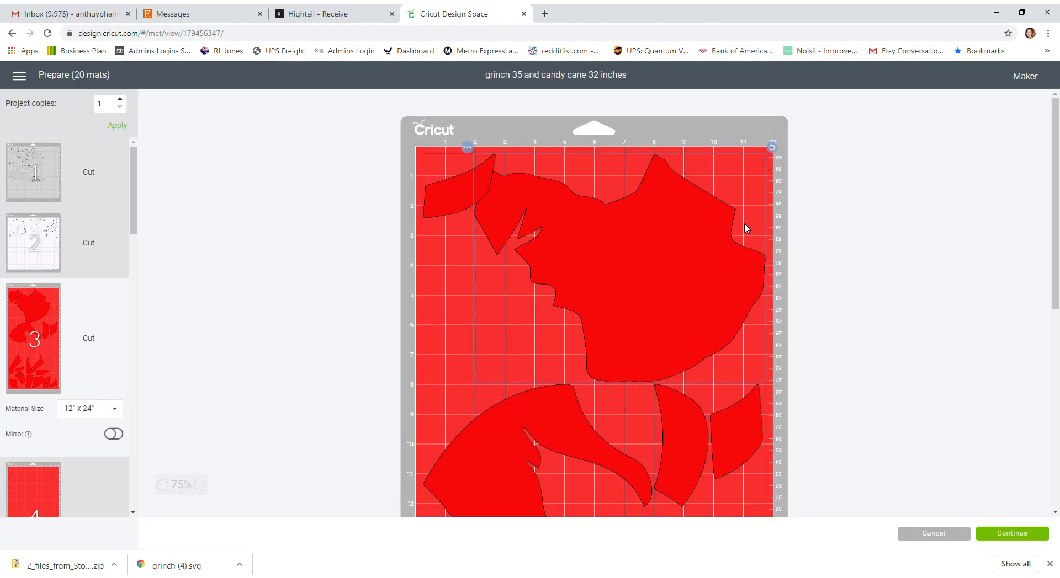
drag(481, 194, 664, 171)
drag(764, 194, 752, 184)
mouse_move(668, 247)
mouse_down()
mouse_move(654, 248)
mouse_move(665, 247)
mouse_up()
Stack the two stripes from beneath the bag along mat 3's left edge and nudge the bag down and right to clear them.
drag(740, 432, 462, 319)
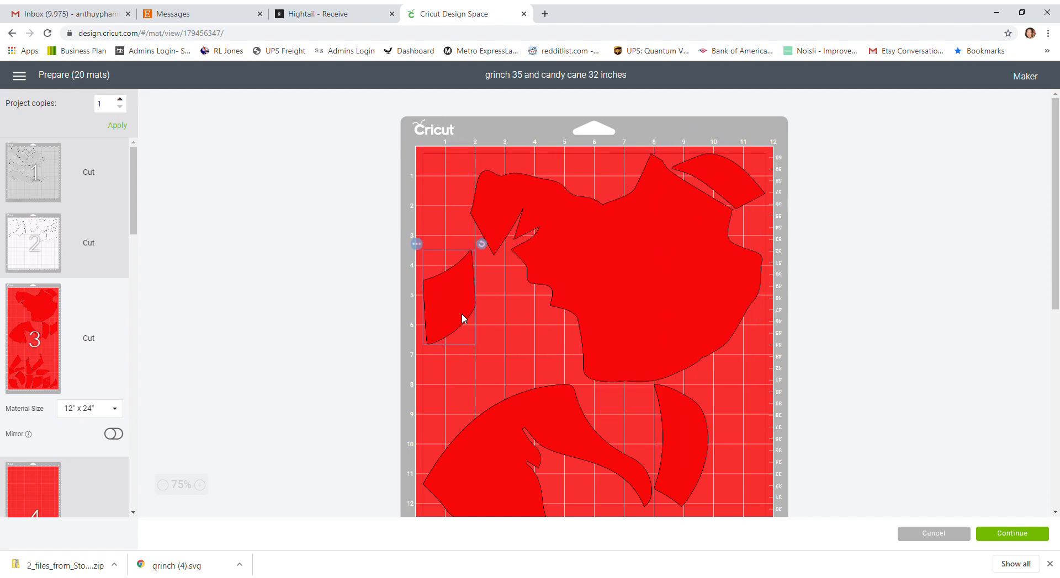
drag(700, 448, 432, 147)
drag(630, 224, 640, 230)
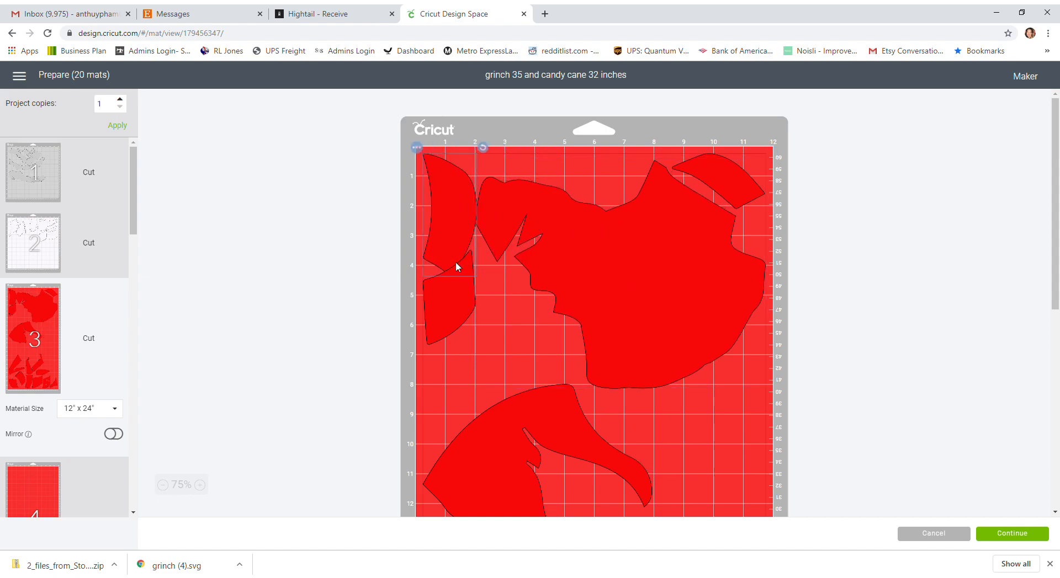
drag(455, 285, 467, 299)
click(468, 203)
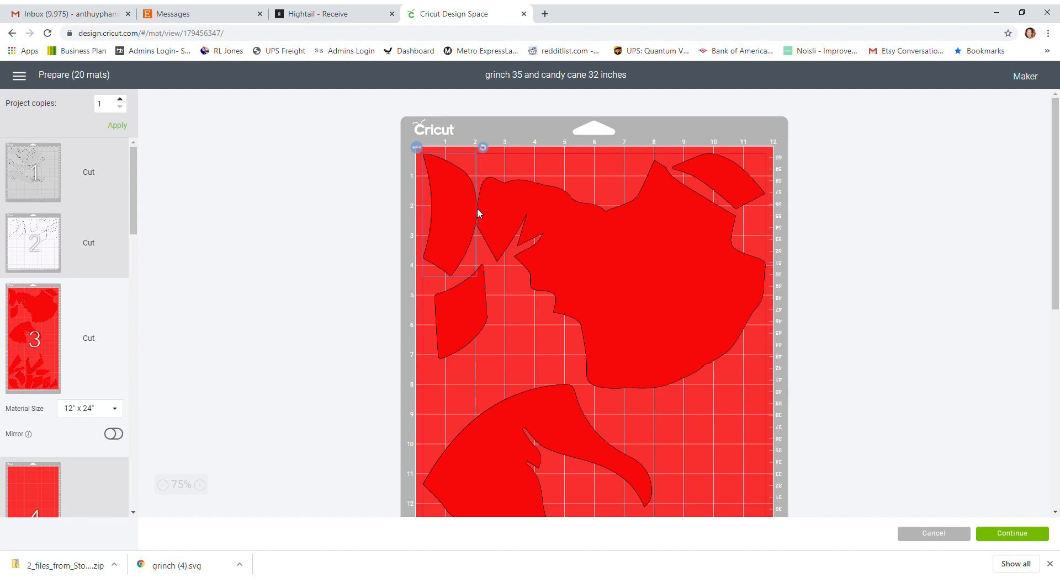
Raise the large hat-shaped piece about 1 inch on mat 3 to close the gap beneath the bag.
scroll(508, 265, down, 4)
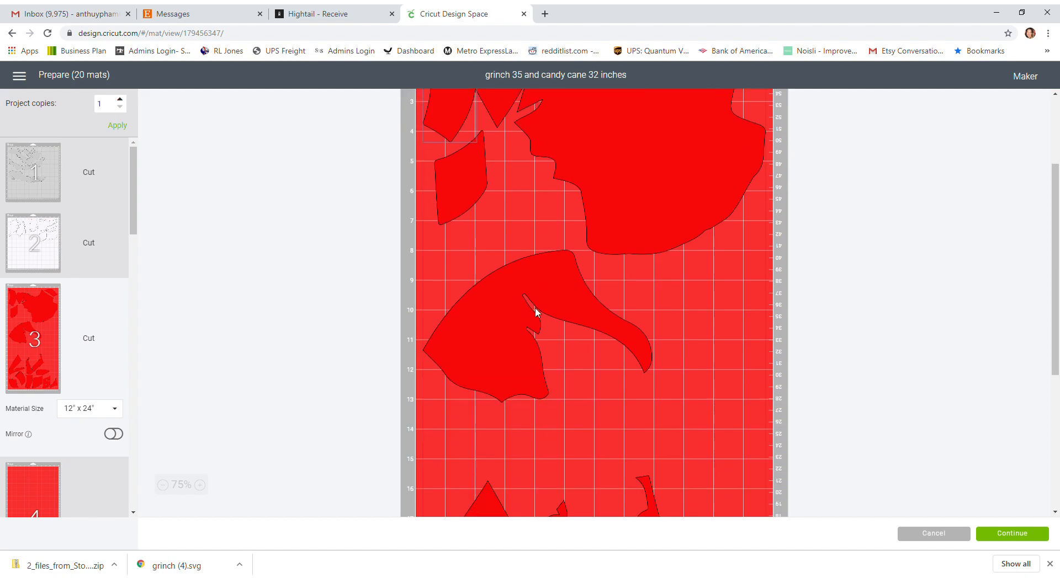
click(515, 254)
drag(504, 220, 501, 230)
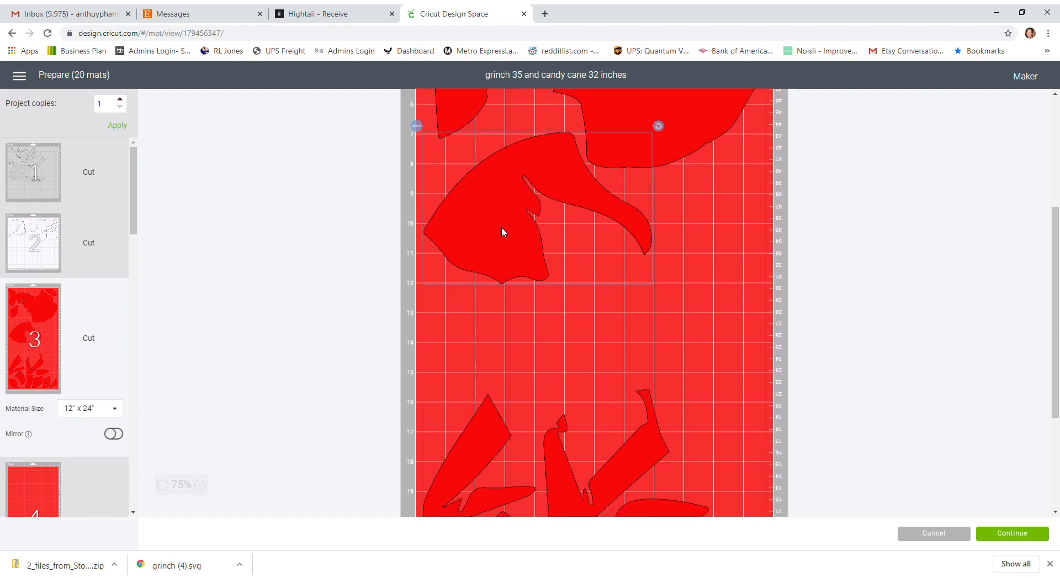
scroll(606, 274, down, 4)
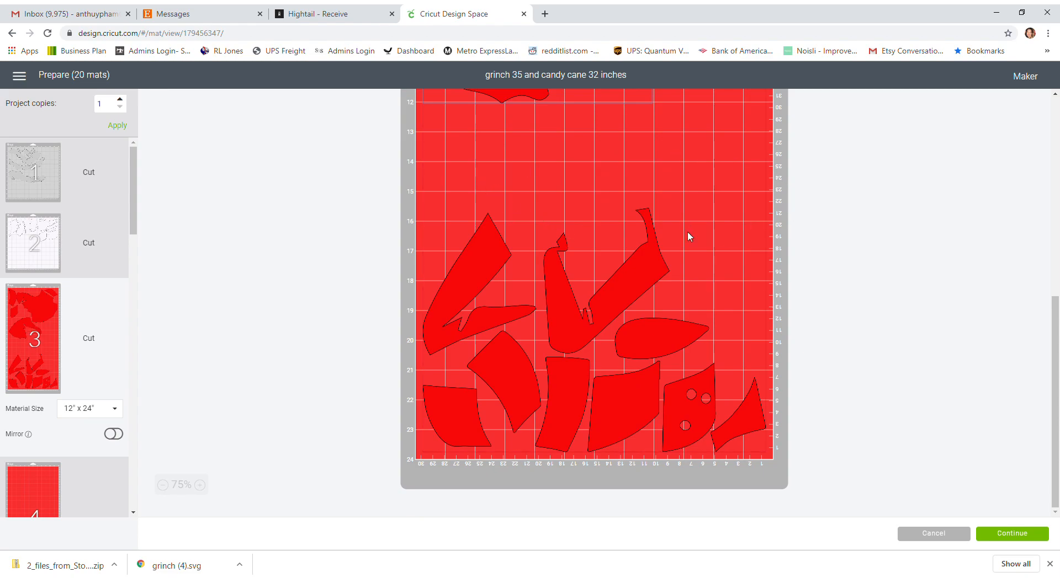
Inspect black mats 5 and 6, and shift mat 6's rounded piece up and left toward the large piece.
scroll(60, 293, down, 7)
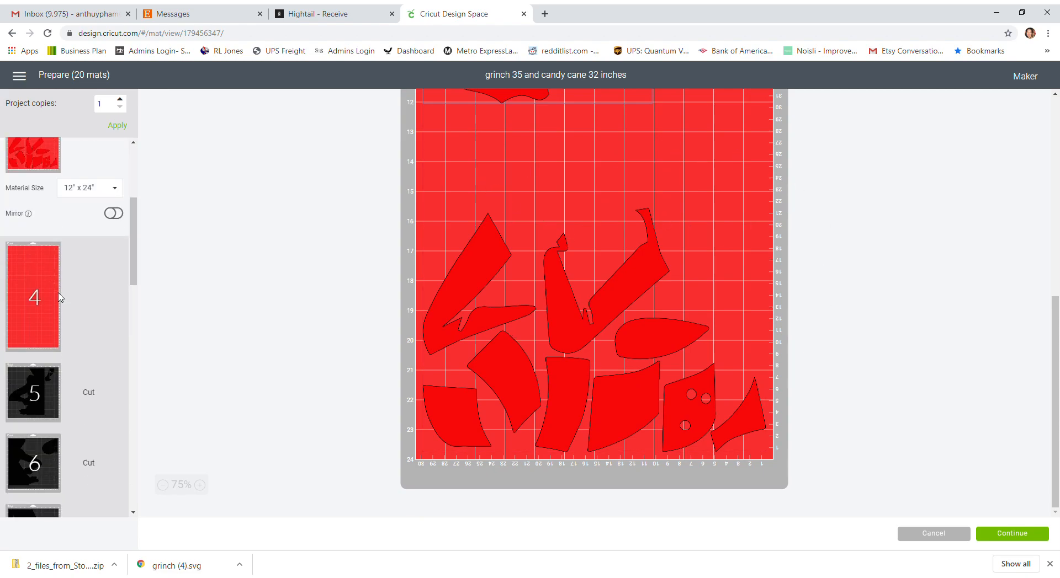
click(55, 242)
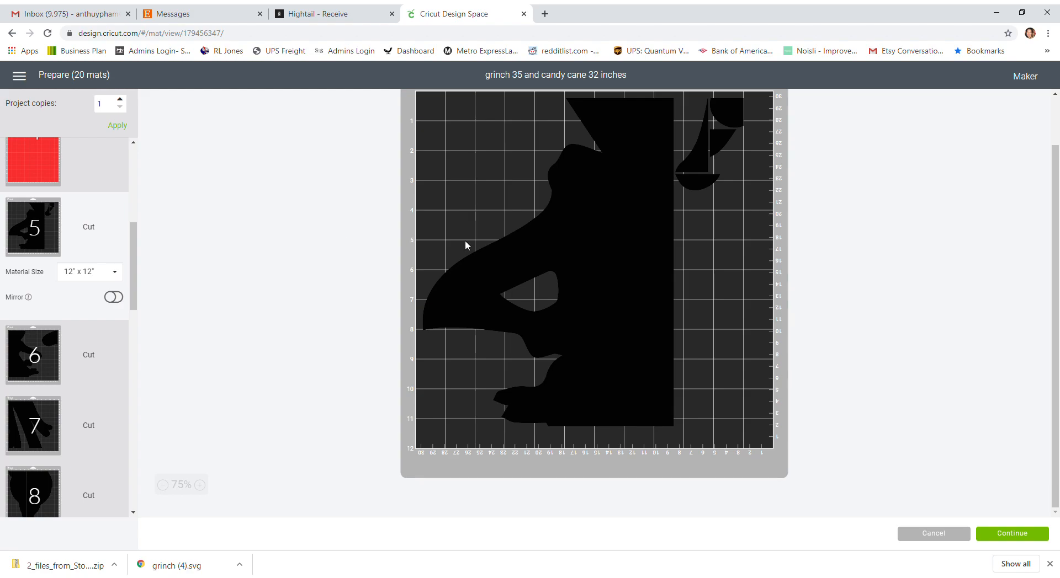
click(40, 339)
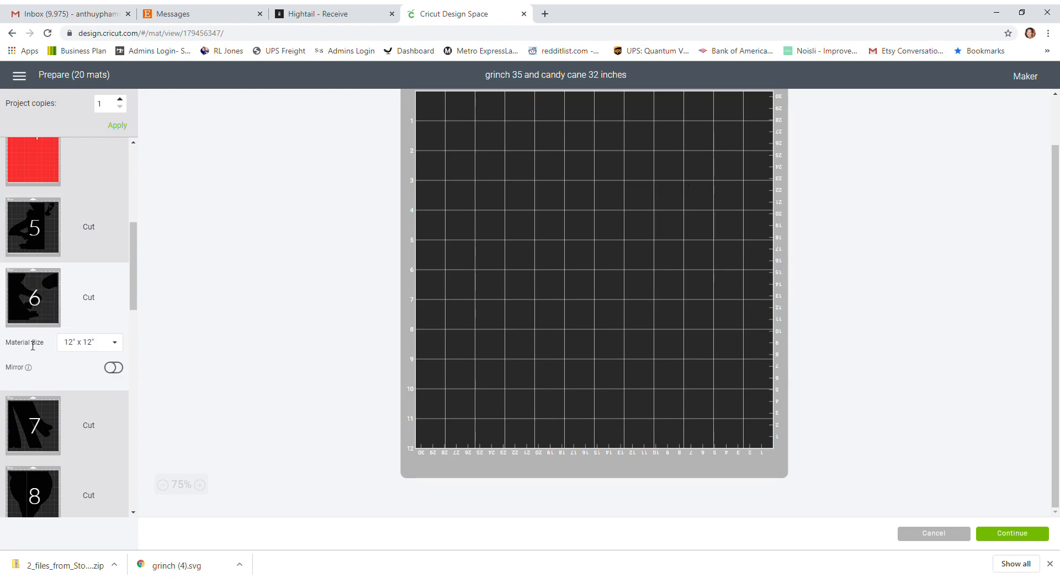
drag(692, 182, 592, 137)
Examine the piece layouts on black mat 13, yellow mat 14 and green mat 15.
scroll(63, 369, down, 1)
scroll(62, 369, down, 2)
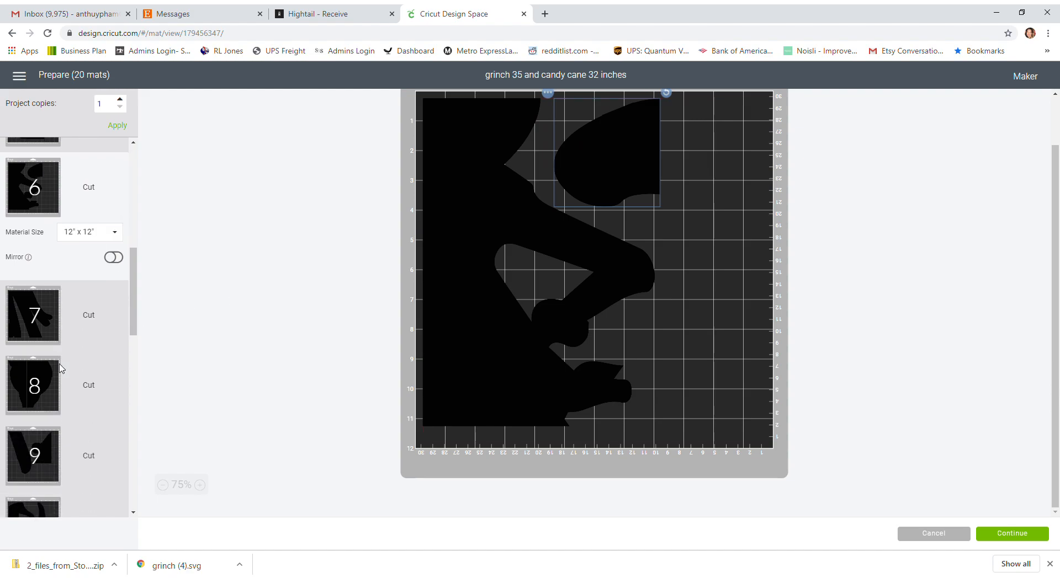
scroll(44, 373, down, 7)
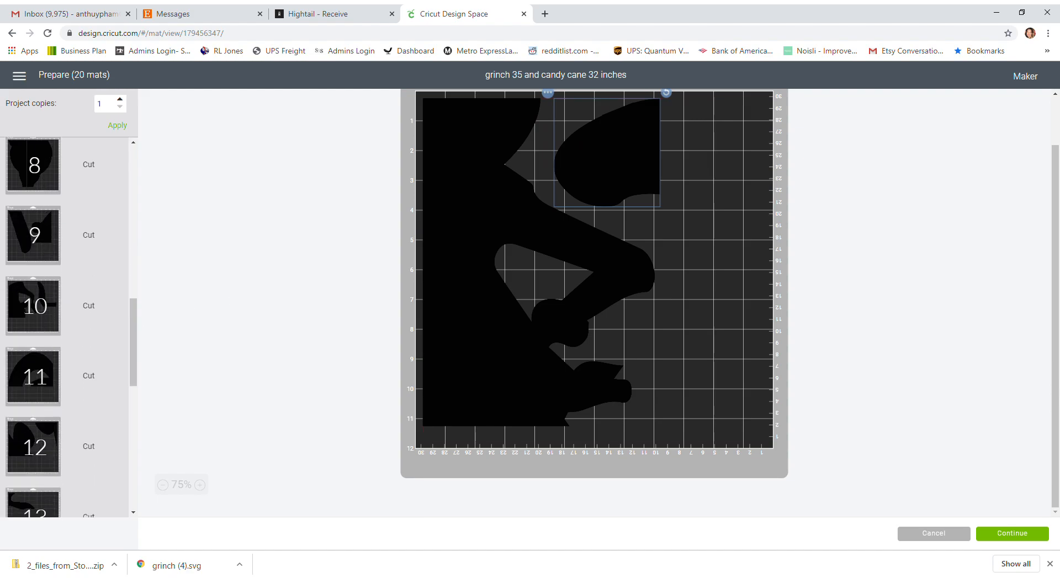
click(47, 399)
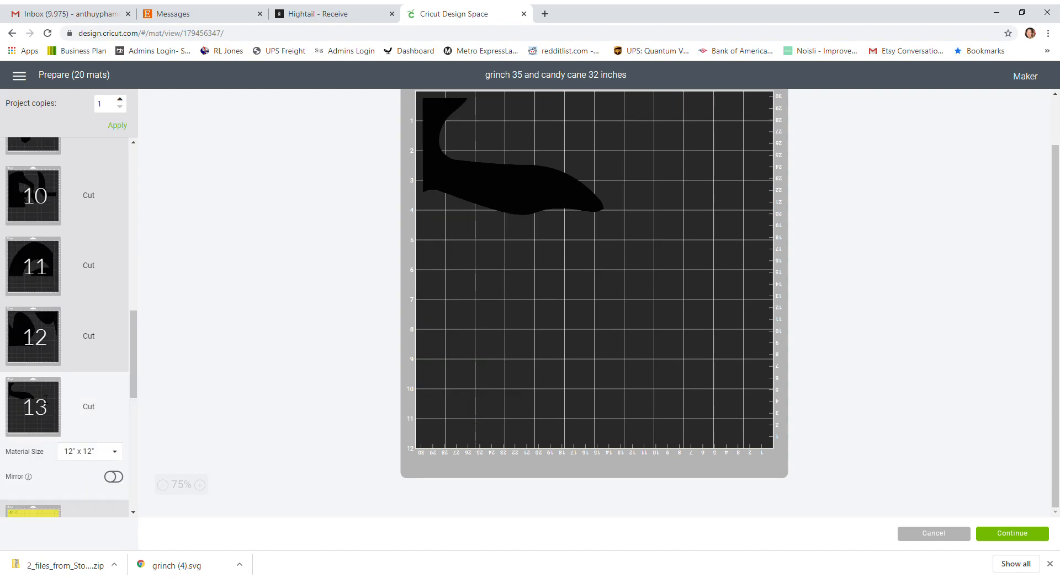
scroll(72, 289, down, 5)
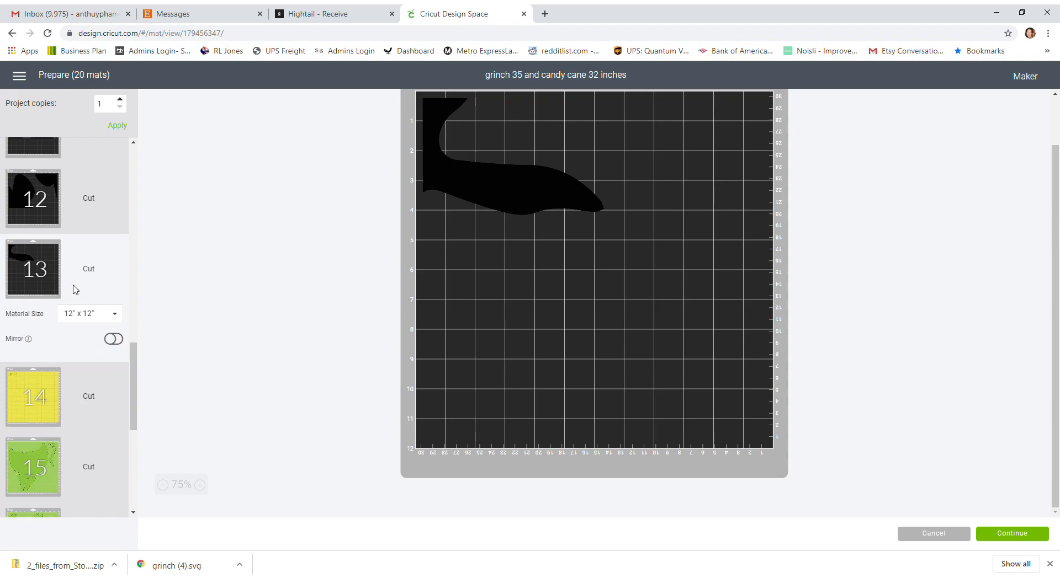
click(41, 301)
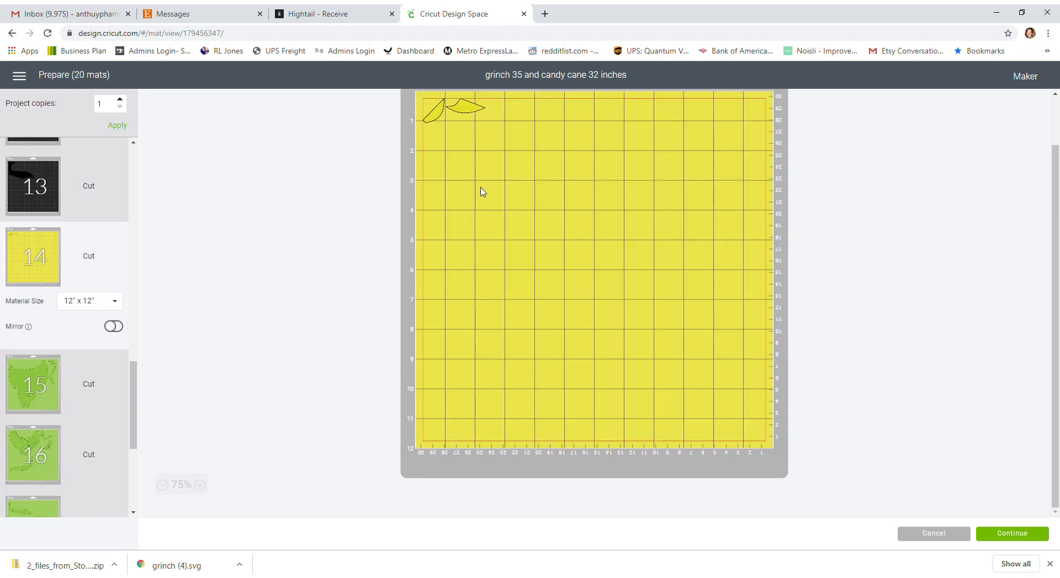
click(58, 364)
scroll(32, 396, down, 3)
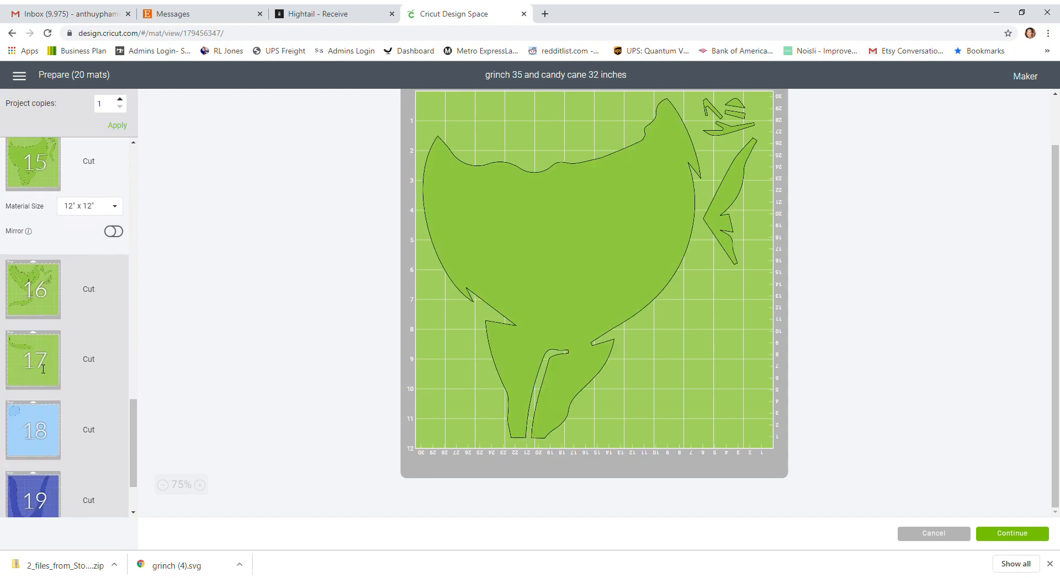
Move the curved piece from green mat 17 to green mat 16.
click(43, 368)
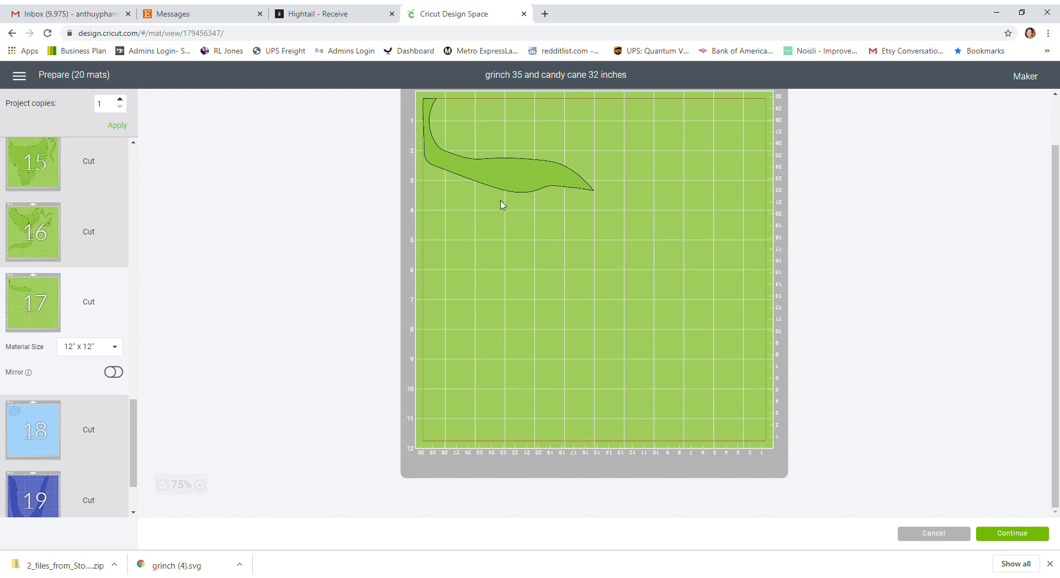
click(495, 172)
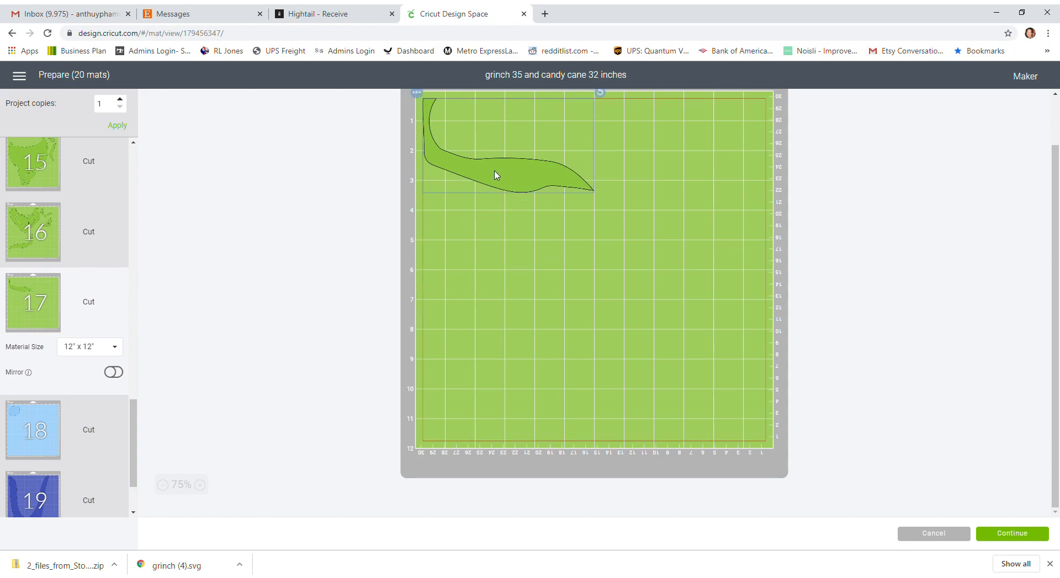
click(417, 93)
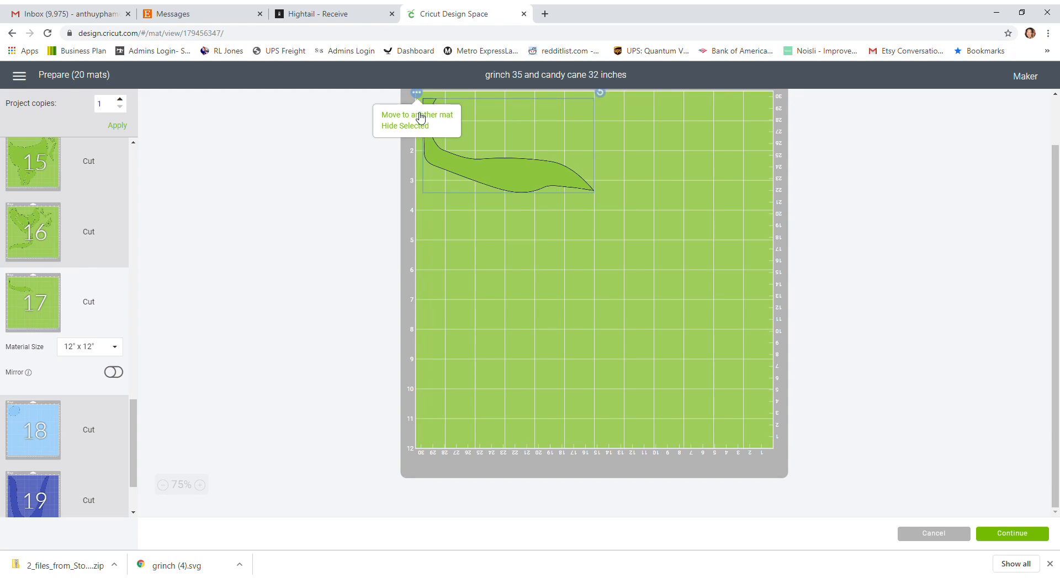
click(421, 116)
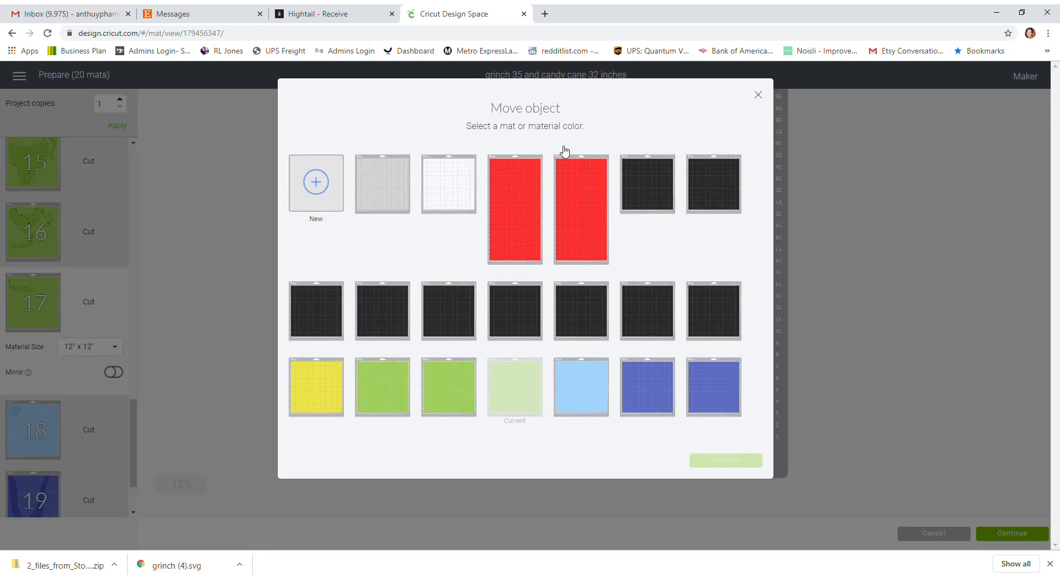
click(468, 393)
click(720, 462)
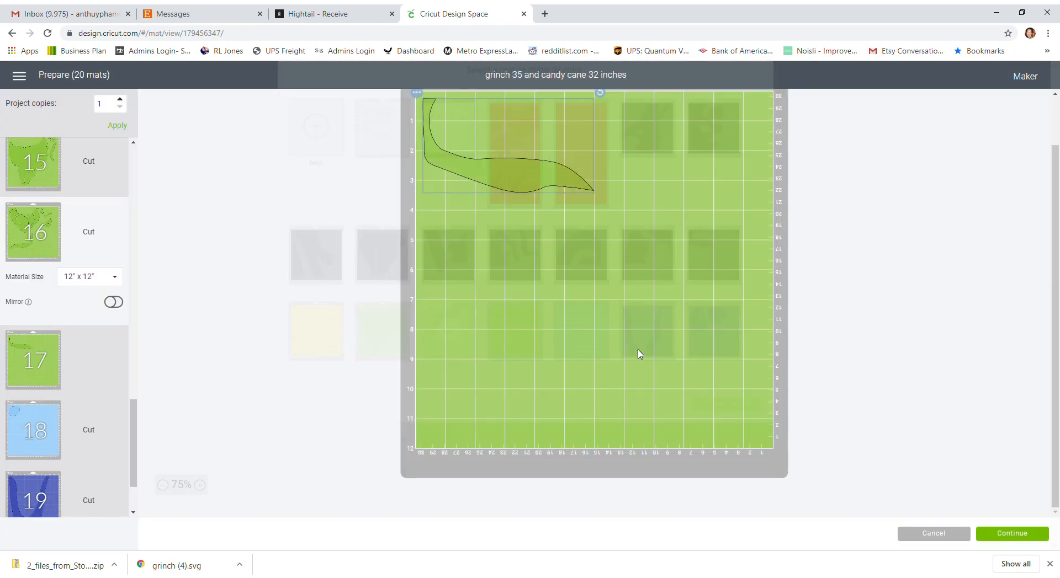
Place the added piece beneath the face on mat 16, and nest its mirrored counterpart and the small curled piece to the face's right.
drag(504, 189, 508, 334)
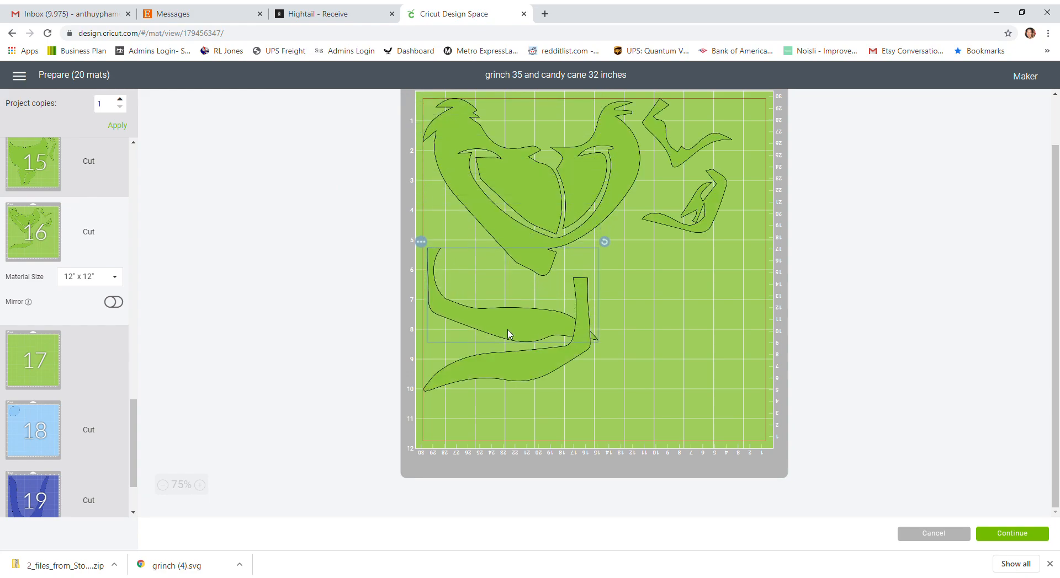
drag(512, 375, 719, 261)
click(713, 202)
drag(722, 187, 730, 169)
drag(761, 215, 759, 204)
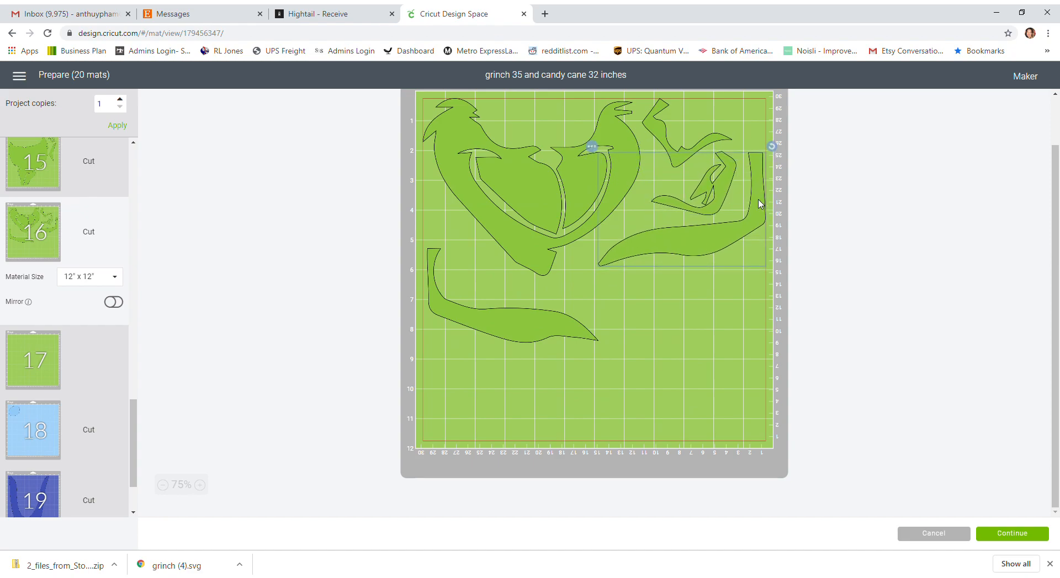
drag(479, 331, 471, 308)
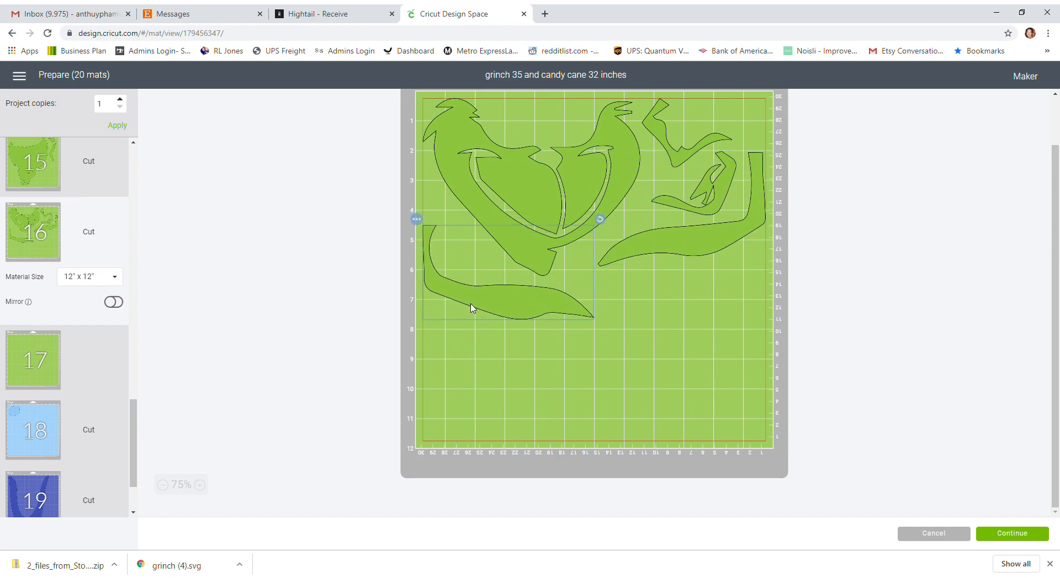
Try to nest the two long blue pieces side by side along mat 19's left edge, turning one upside down and tilting the other.
click(50, 430)
scroll(33, 372, down, 3)
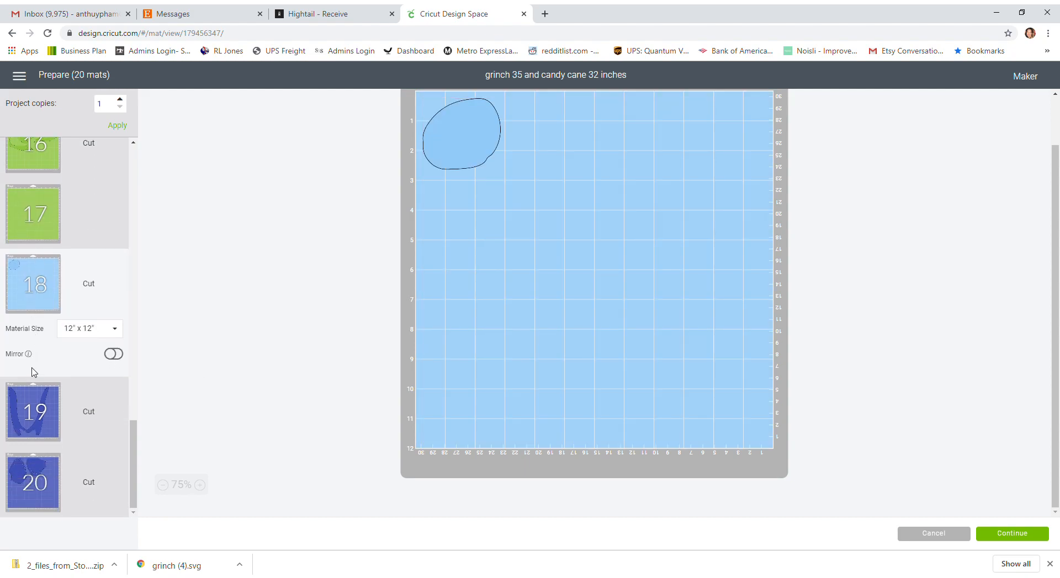
click(36, 403)
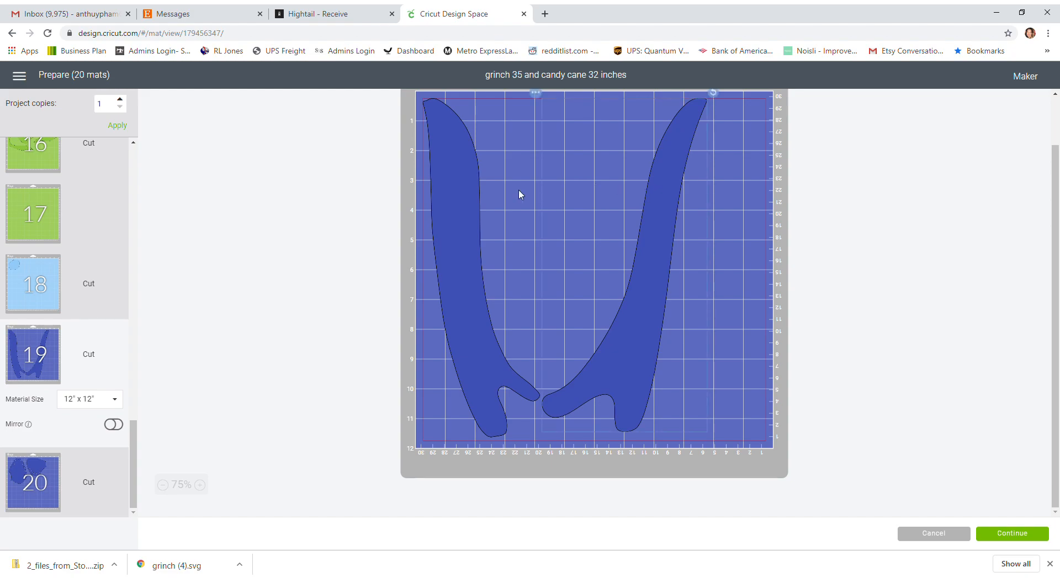
drag(521, 212, 715, 206)
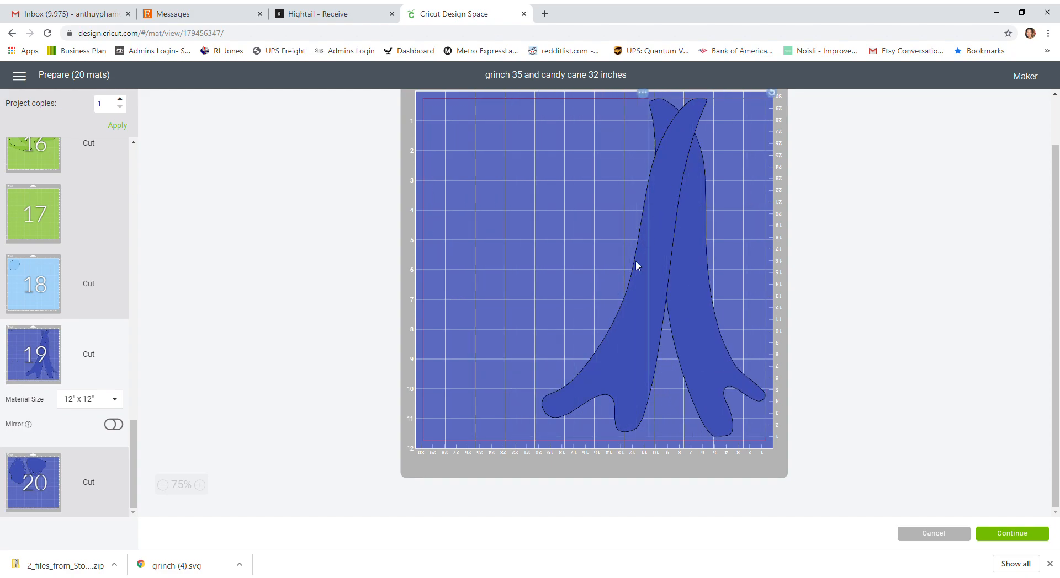
drag(586, 371, 518, 345)
drag(642, 93, 520, 375)
drag(541, 206, 407, 197)
drag(668, 198, 547, 223)
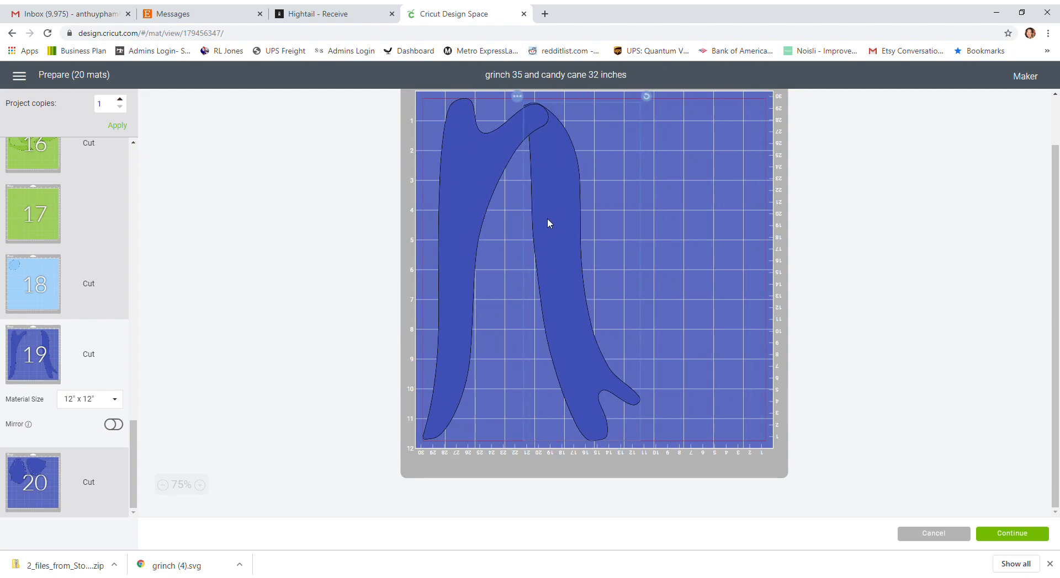
drag(674, 123, 693, 161)
drag(561, 222, 527, 212)
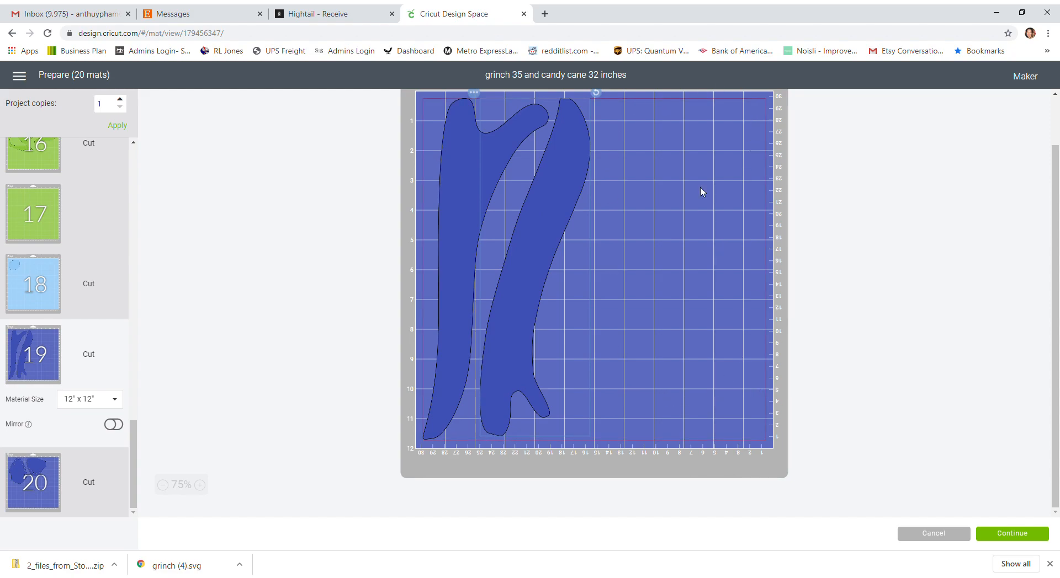
Check blue mat 20 and set mat 19's material size to 12" x 24".
click(33, 492)
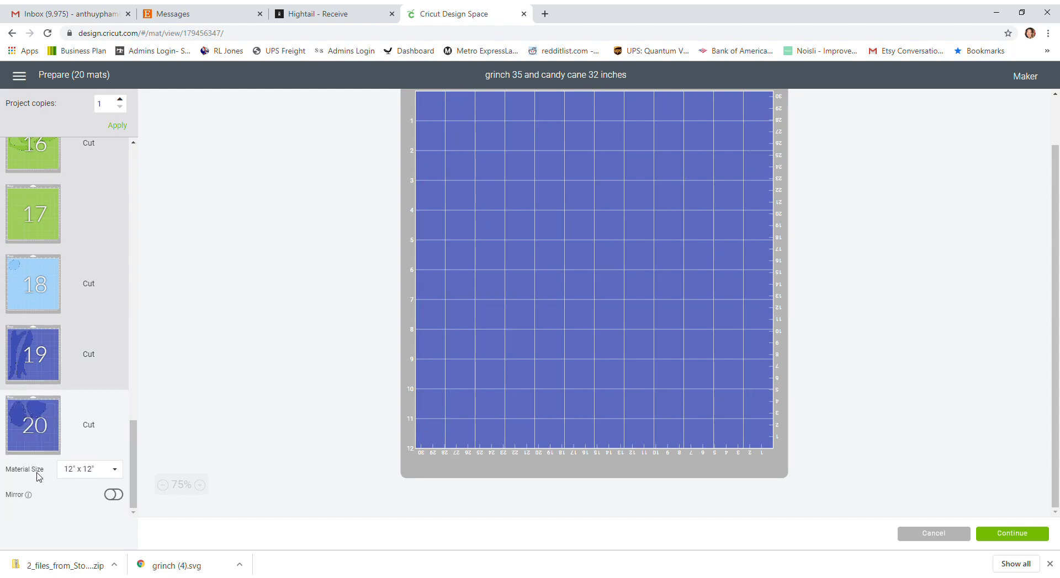
click(116, 373)
click(115, 400)
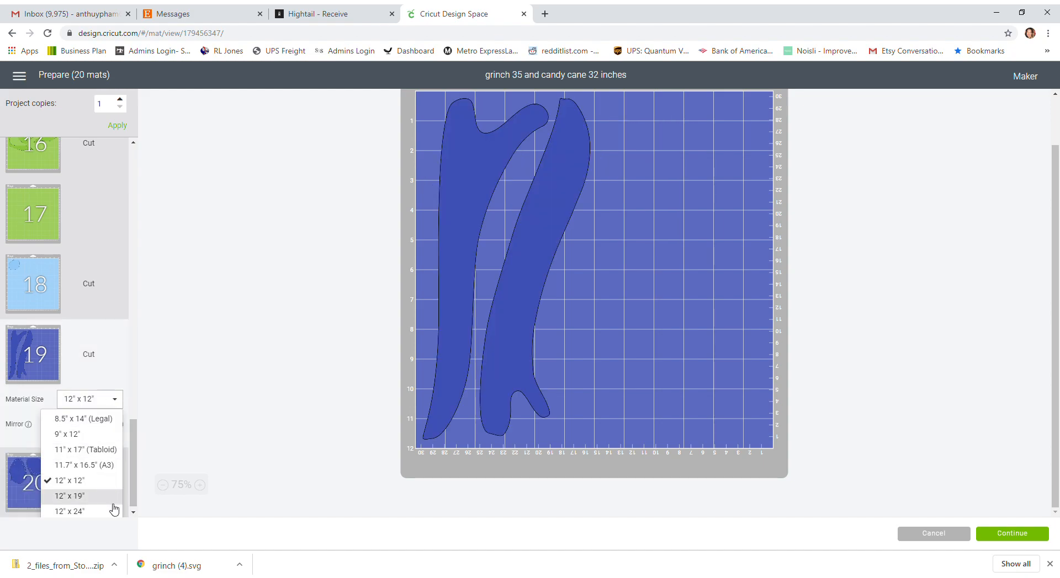
click(71, 511)
scroll(629, 212, down, 5)
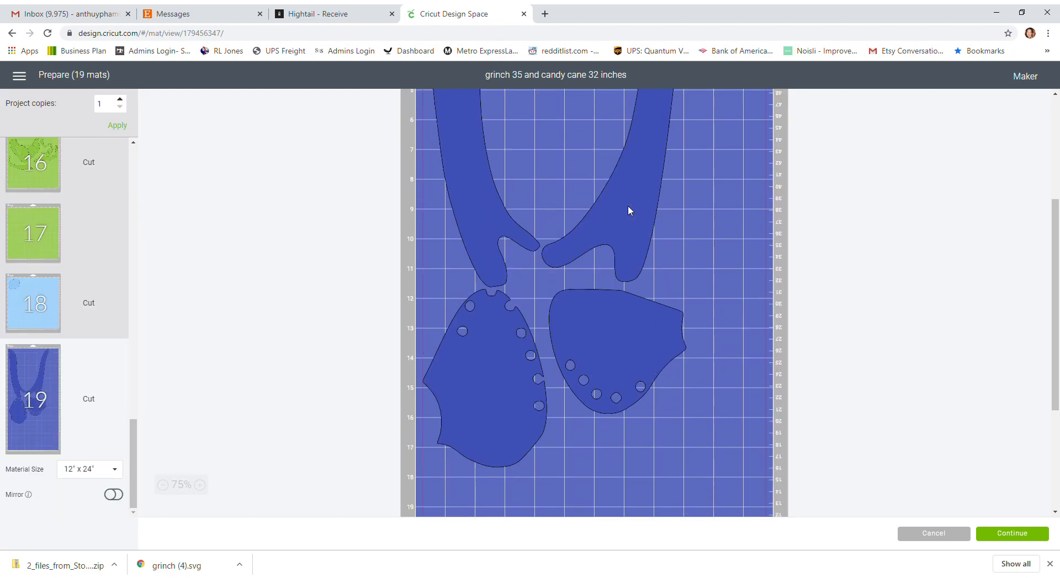
Move the two blue pieces with holes up between the long pieces on mat 19, and shift the right long piece outward.
scroll(628, 210, up, 5)
drag(634, 484, 583, 110)
drag(504, 485, 565, 219)
drag(640, 319, 663, 313)
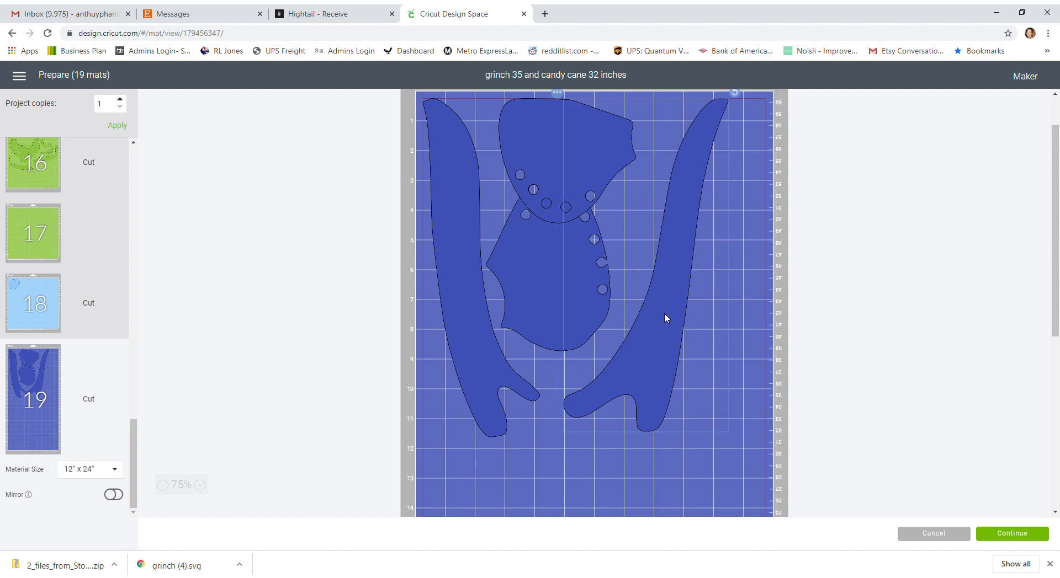
Rotate the upper holed piece clockwise into mat 19's upper gap, lower the other holed piece beneath it, and nudge the right long piece outward.
drag(600, 128, 640, 171)
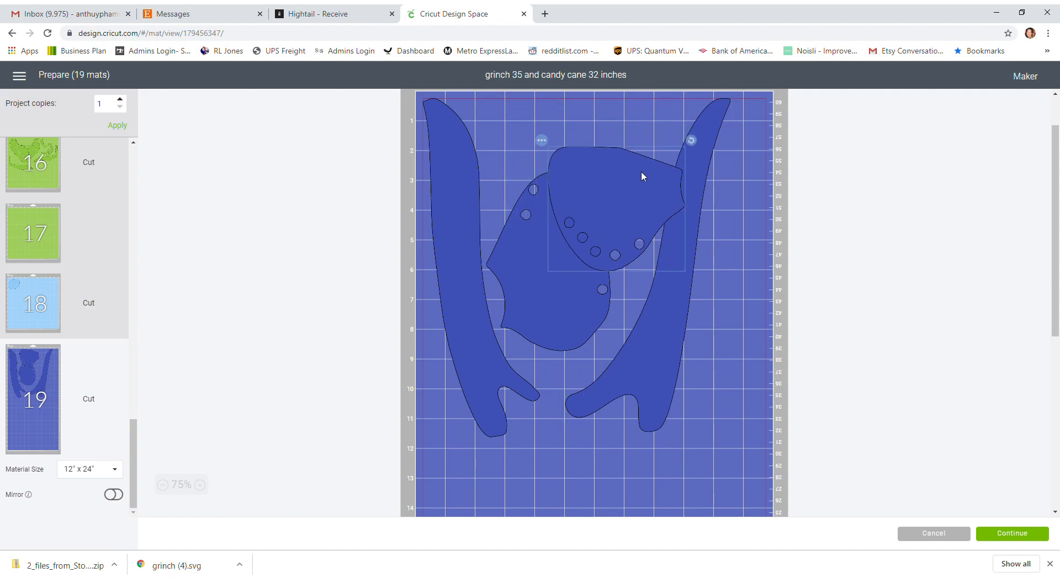
drag(691, 140, 656, 270)
drag(617, 174, 611, 102)
mouse_move(563, 238)
mouse_down()
mouse_move(553, 259)
mouse_move(562, 258)
mouse_up()
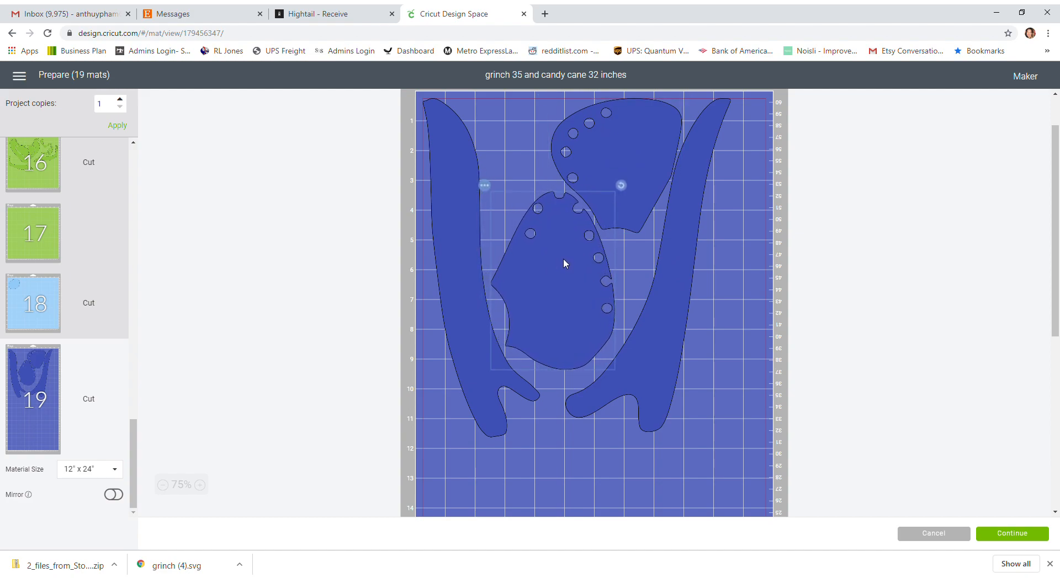
drag(686, 220, 689, 220)
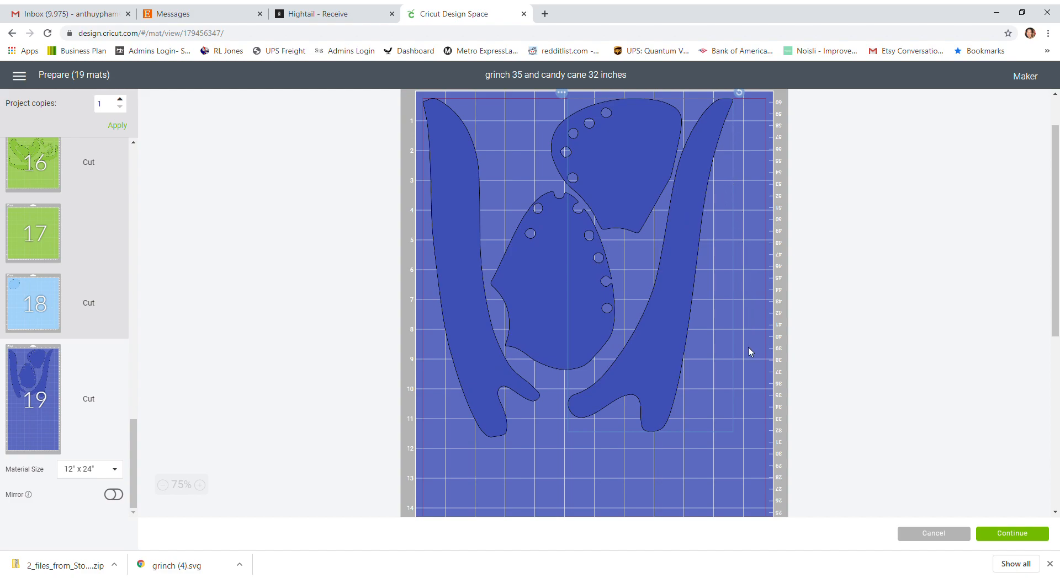
scroll(732, 355, down, 3)
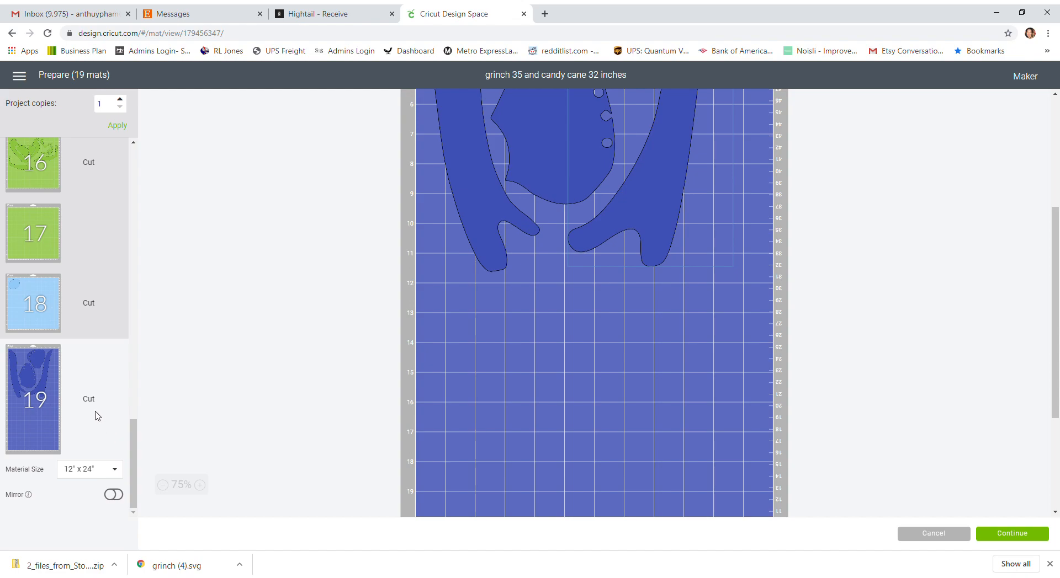
scroll(95, 371, up, 15)
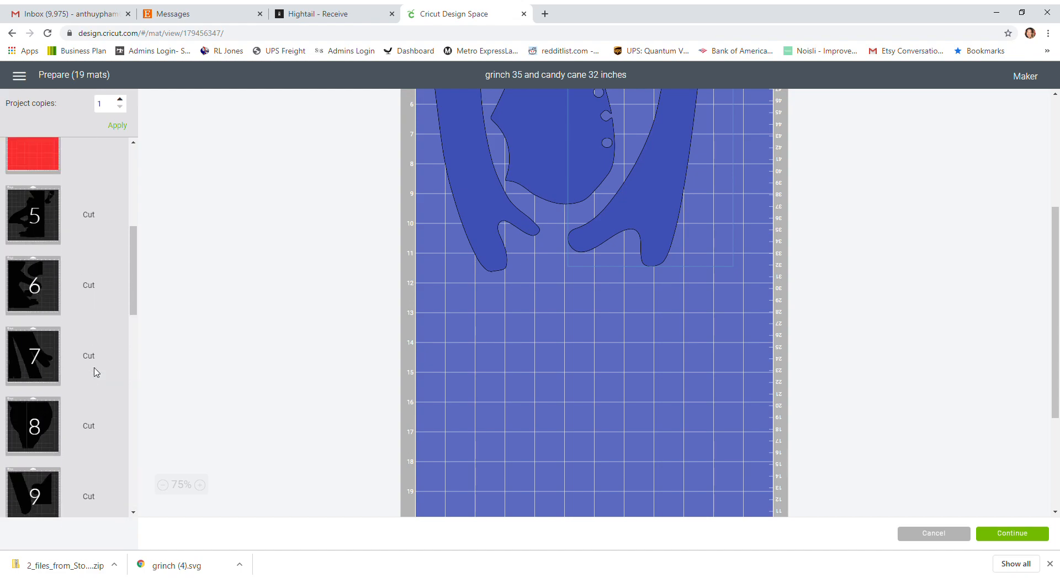
scroll(96, 373, up, 5)
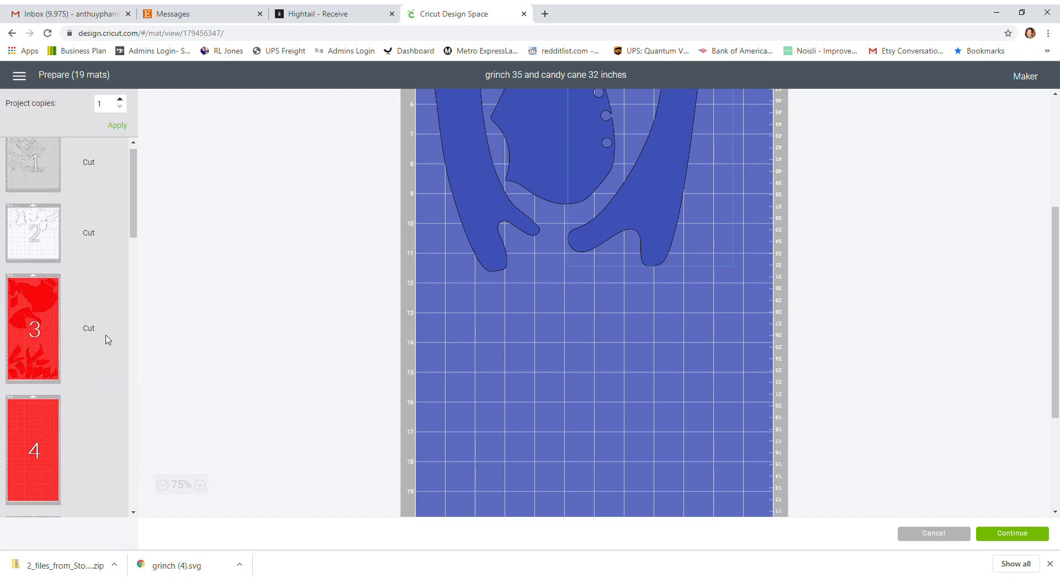
scroll(108, 340, up, 1)
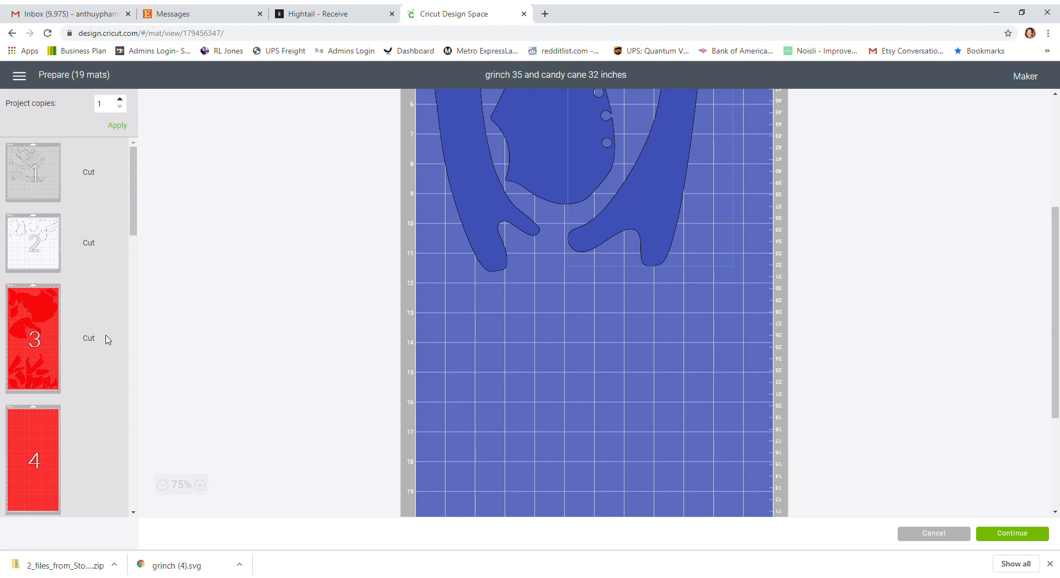